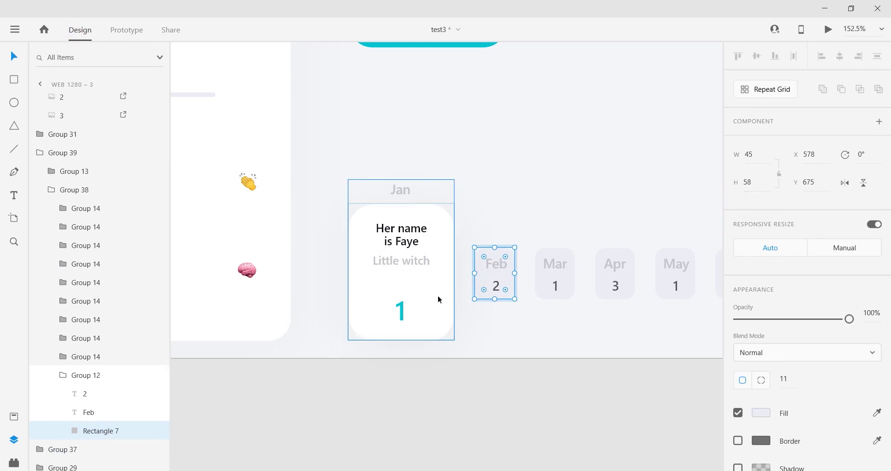
# Resize the white background of the Jan card to 45 by 58 with a corner radius of 11.
pyautogui.click(438, 294)
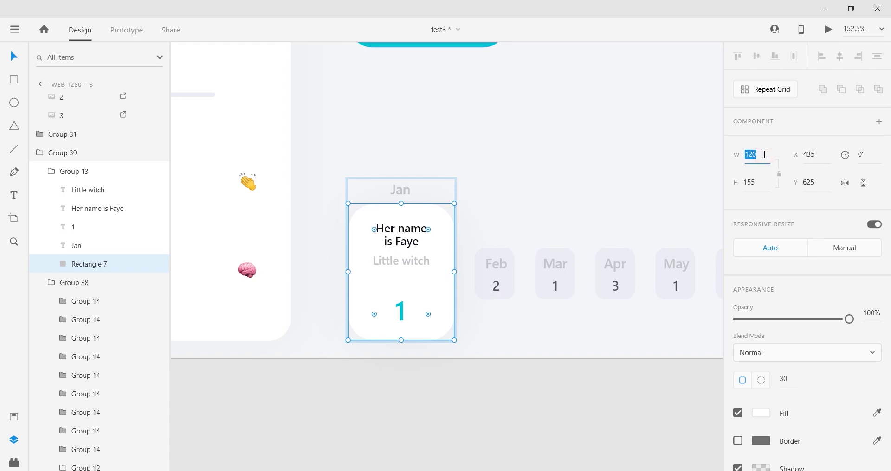
pyautogui.press('Tab')
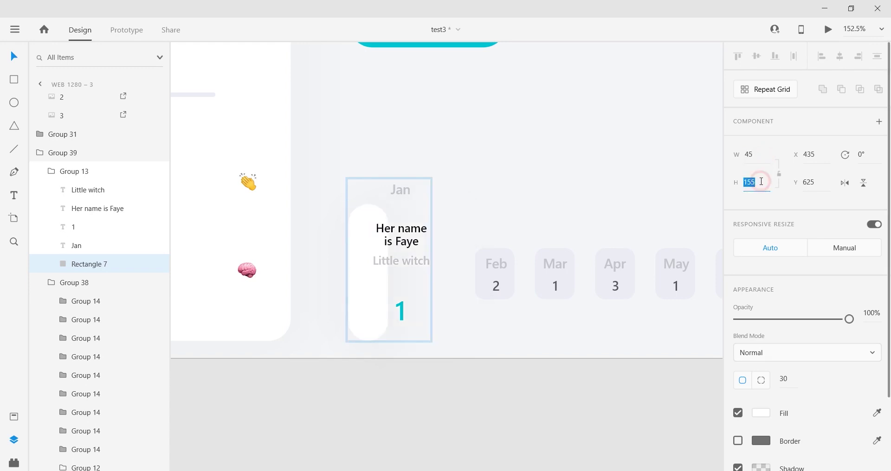
pyautogui.write('58')
pyautogui.press('Return')
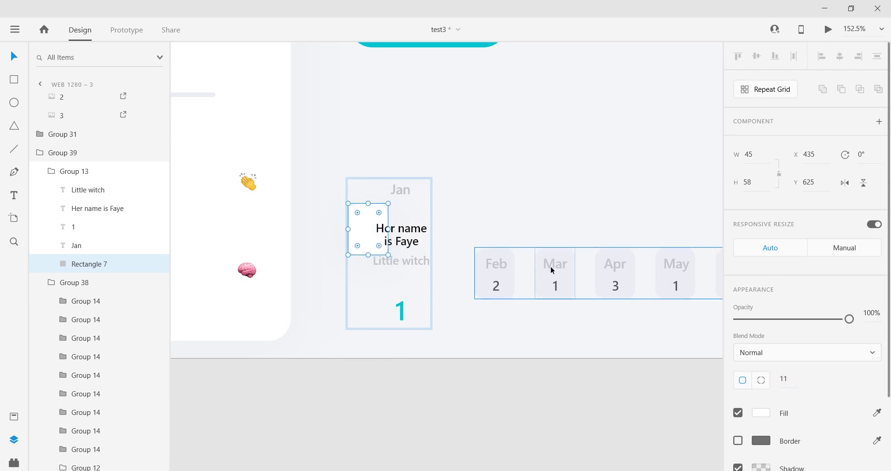
# Move the Jan card's background down to X 444, Y 675, level with the Feb card.
pyautogui.click(478, 282)
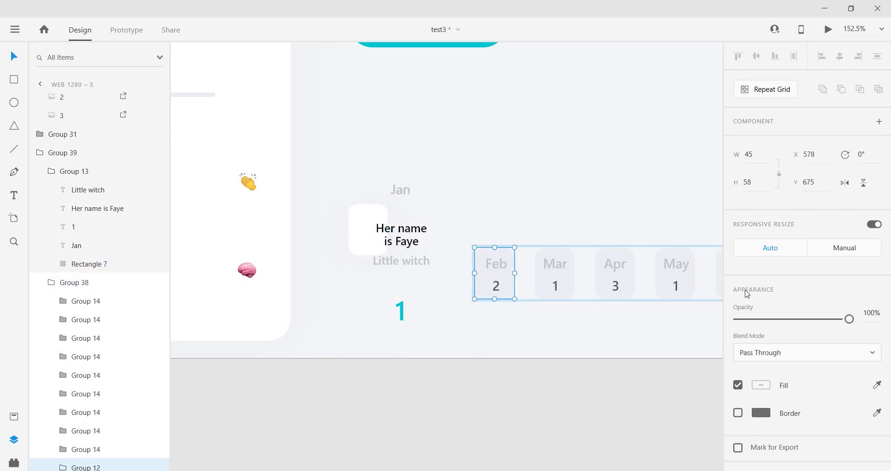
pyautogui.doubleClick(484, 279)
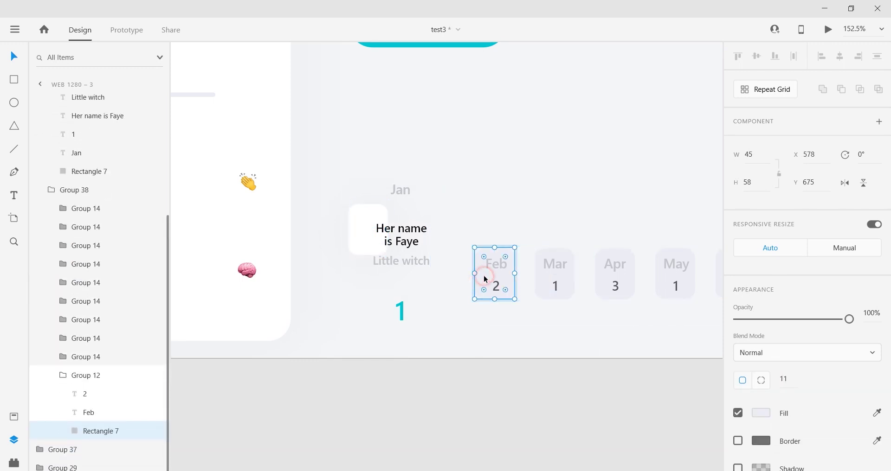
pyautogui.doubleClick(366, 239)
pyautogui.moveTo(366, 239); pyautogui.dragTo(374, 279)
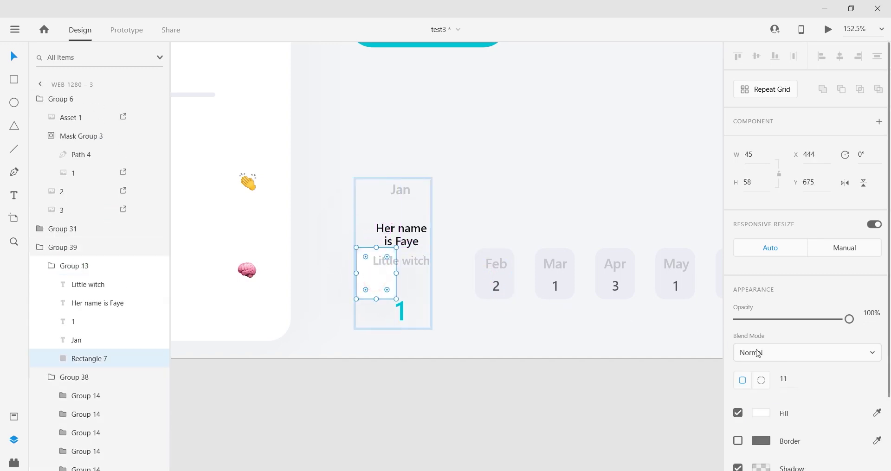
# Resize the Feb card's background rectangle to 120 by 155 with a corner radius of 30.
pyautogui.tripleClick(482, 279)
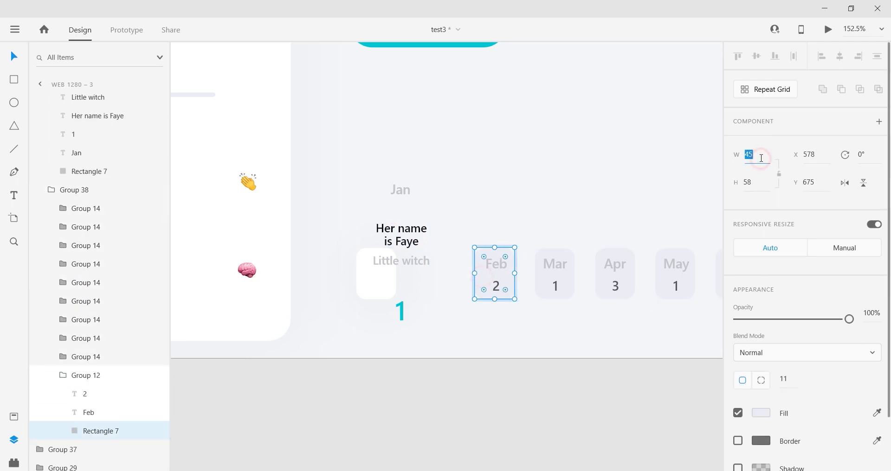
pyautogui.write('120')
pyautogui.press('Return')
pyautogui.click(756, 185)
pyautogui.write('155')
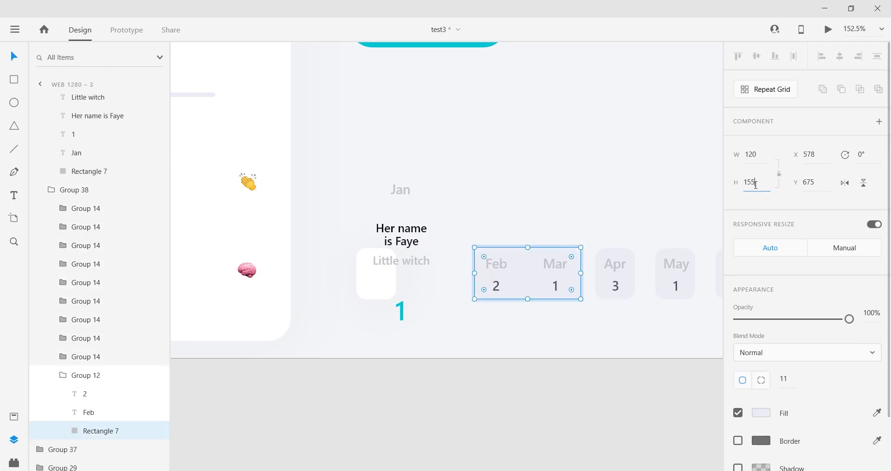
pyautogui.press('Return')
pyautogui.click(792, 379)
pyautogui.write('30')
pyautogui.press('Return')
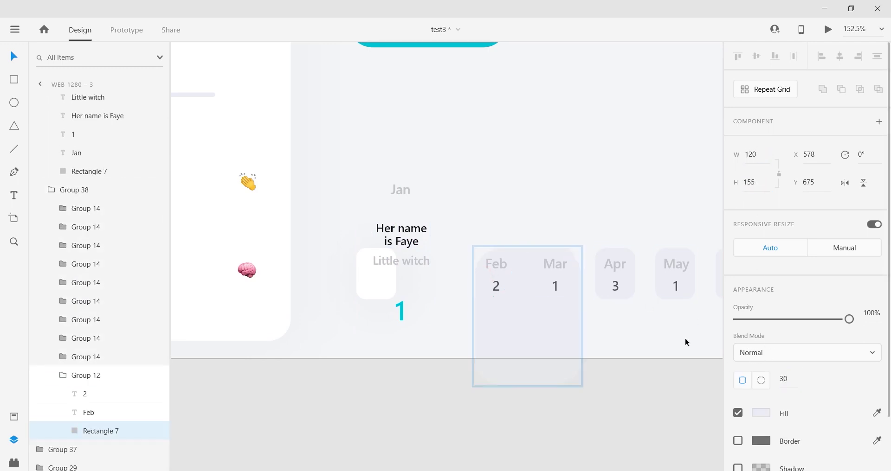
# Fill the enlarged Feb background with white #FFFFFF and move it up beside the small Jan card.
pyautogui.scroll(-2, 785, 410)
pyautogui.click(761, 344)
pyautogui.moveTo(590, 283); pyautogui.dragTo(556, 261)
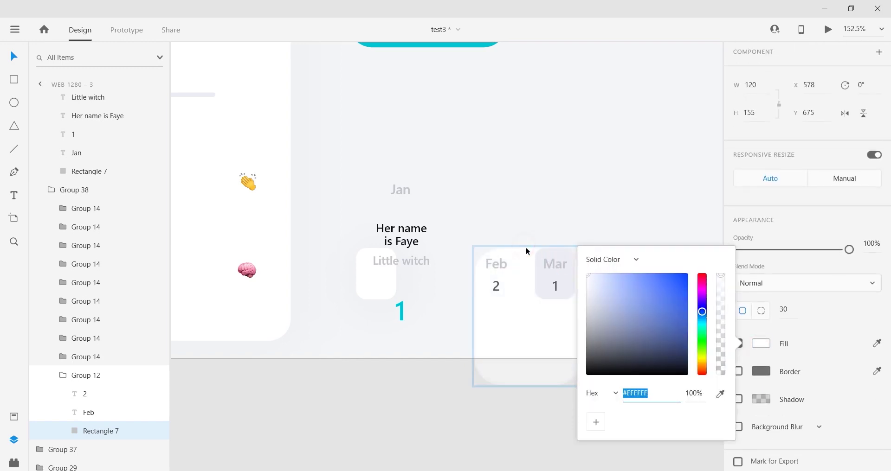
pyautogui.click(526, 330)
pyautogui.moveTo(523, 337); pyautogui.dragTo(464, 304)
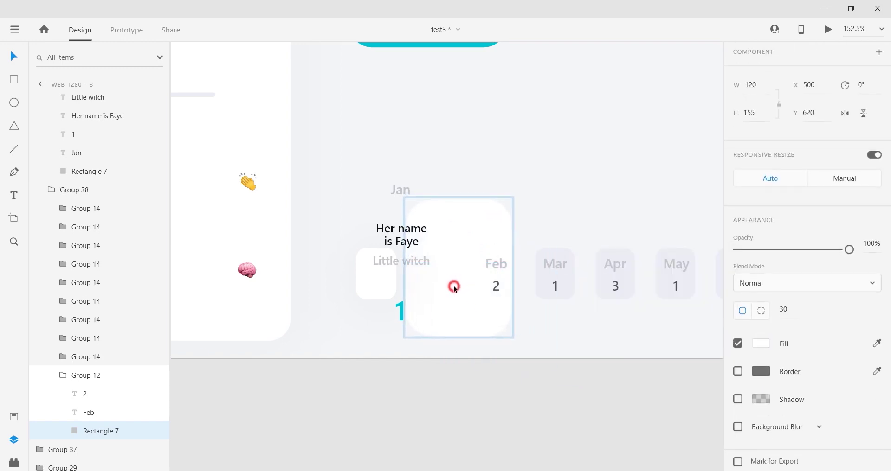
# Shift the whole Jan group slightly up and left, and the Feb group slightly to the right.
pyautogui.doubleClick(370, 281)
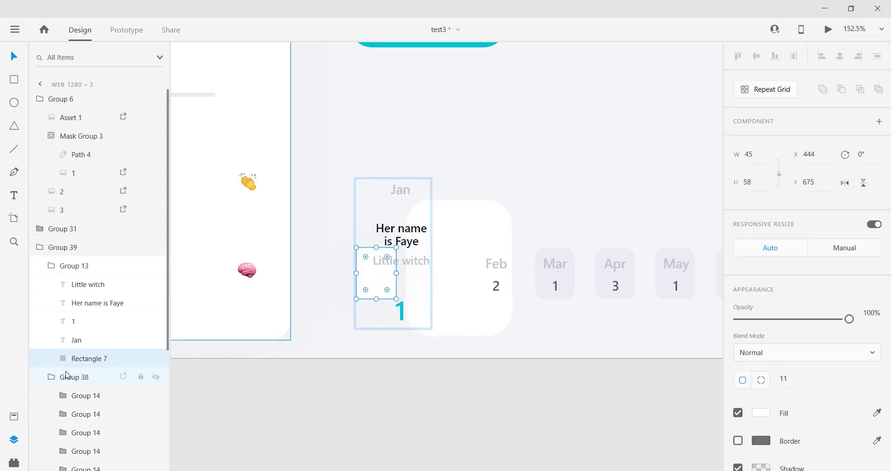
pyautogui.click(65, 266)
pyautogui.moveTo(379, 285); pyautogui.dragTo(377, 280)
pyautogui.doubleClick(460, 283)
pyautogui.moveTo(459, 282); pyautogui.dragTo(465, 281)
pyautogui.click(370, 278)
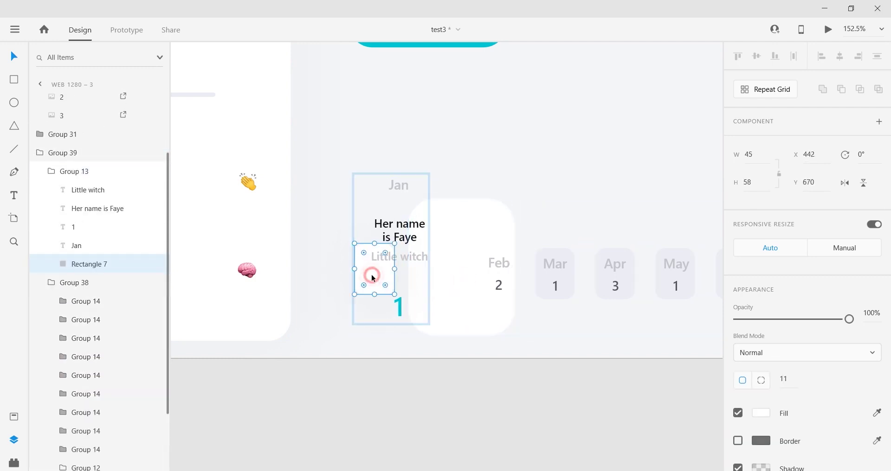
# Shrink the "Little witch" text to size 5 and the title text to size 6, placing both inside the small Jan card.
pyautogui.click(366, 314)
pyautogui.click(400, 257)
pyautogui.doubleClick(400, 257)
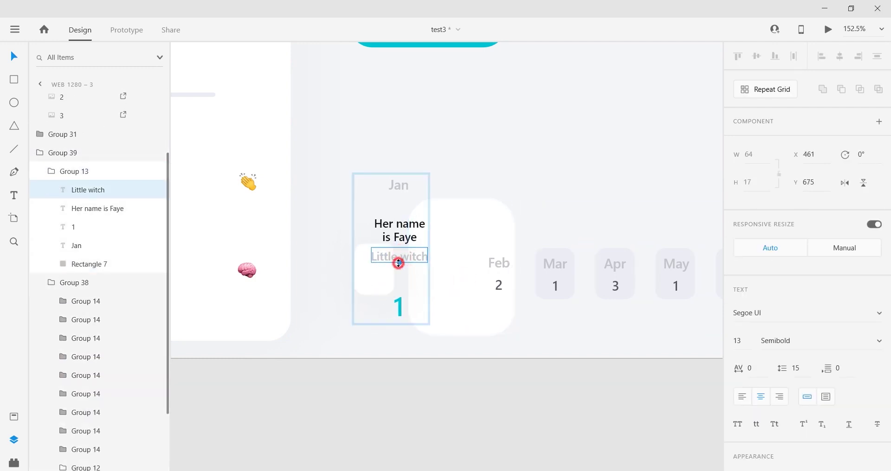
pyautogui.moveTo(398, 263); pyautogui.dragTo(403, 252)
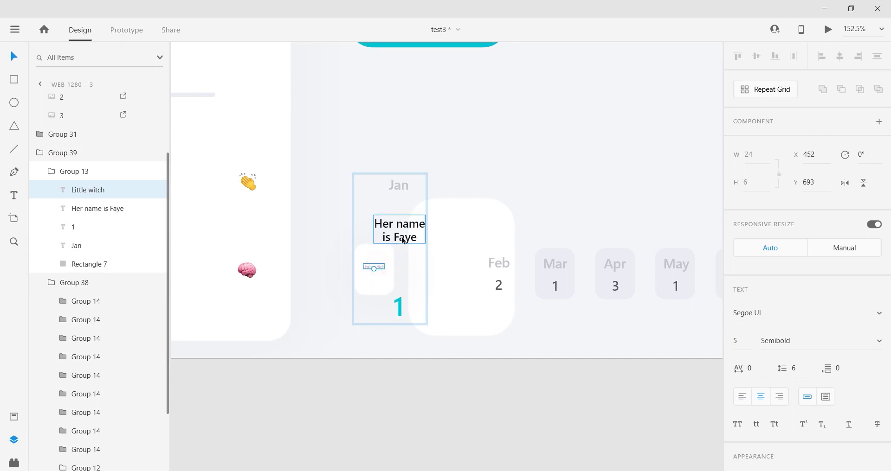
pyautogui.click(403, 239)
pyautogui.moveTo(399, 243); pyautogui.dragTo(378, 253)
pyautogui.scroll(3, 356, 285)
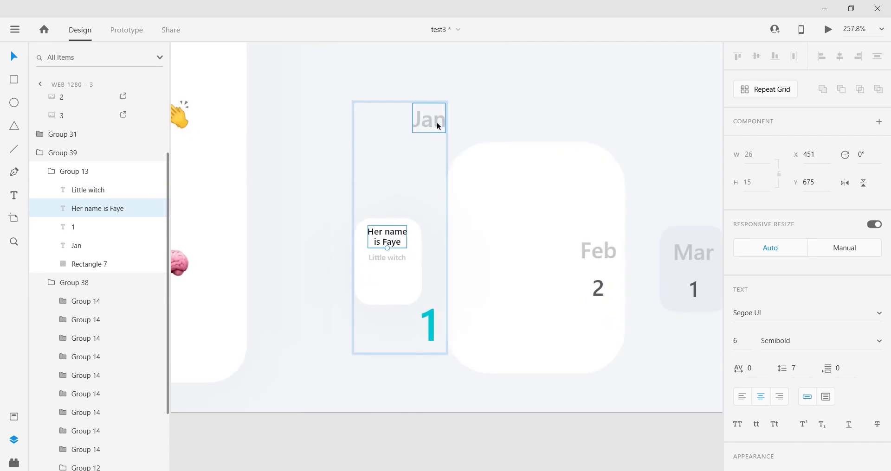
# Shrink the Jan label to size 9 just above its card and the cyan 1 to size 18 inside it.
pyautogui.click(427, 122)
pyautogui.moveTo(427, 122); pyautogui.dragTo(388, 210)
pyautogui.moveTo(429, 328); pyautogui.dragTo(384, 287)
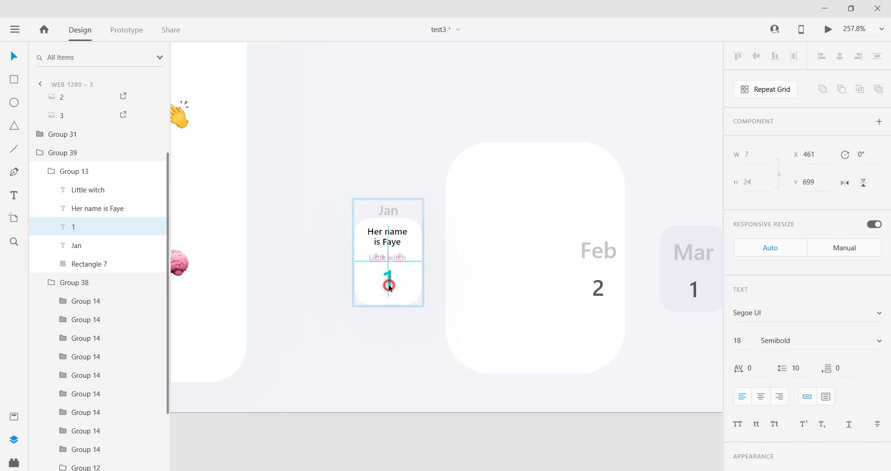
# Make the Jan card's title and "Little witch" texts fully transparent.
pyautogui.scroll(2, 389, 248)
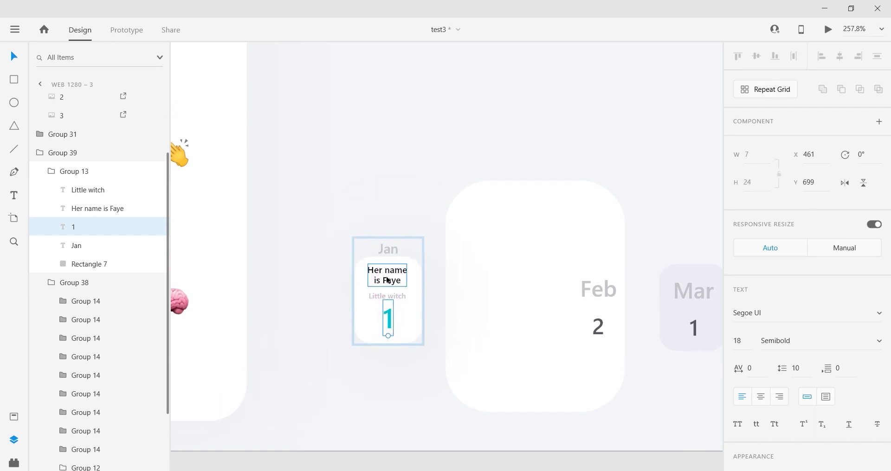
pyautogui.click(387, 280)
pyautogui.scroll(-3, 806, 318)
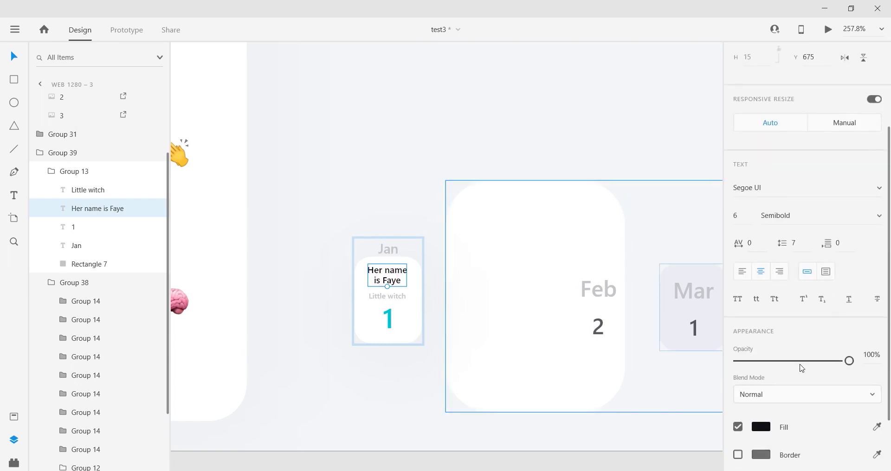
pyautogui.moveTo(800, 357); pyautogui.dragTo(709, 354)
pyautogui.click(388, 298)
# Move the Jan label inside its card and enlarge it to size 15 to match the Mar label.
pyautogui.click(389, 252)
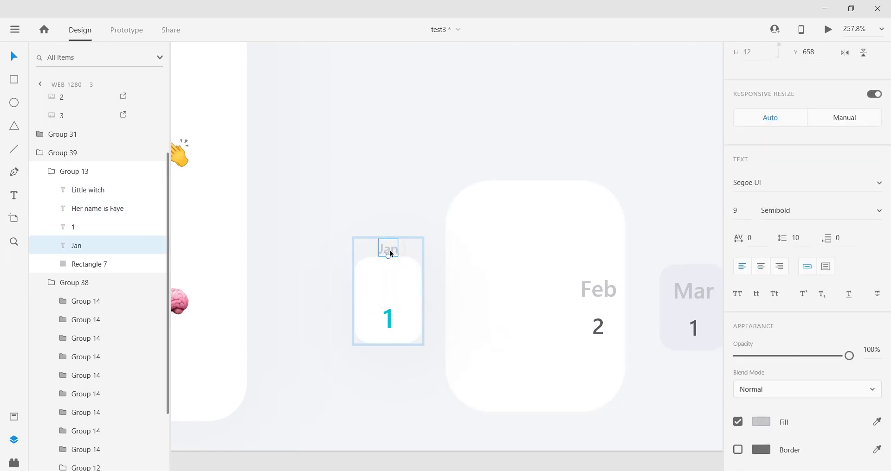
pyautogui.click(690, 292)
pyautogui.click(691, 291)
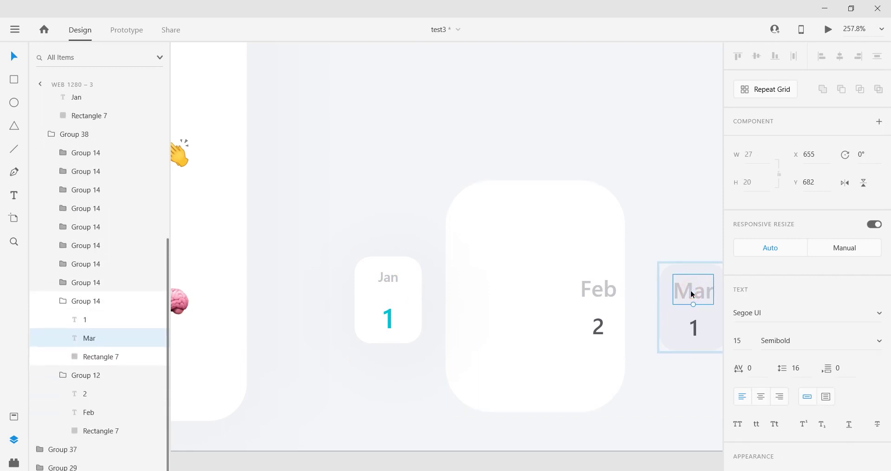
pyautogui.click(388, 295)
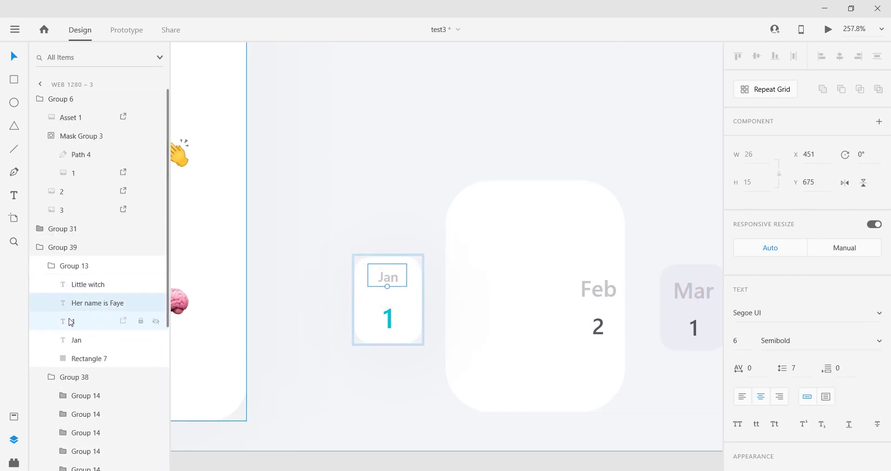
pyautogui.click(388, 286)
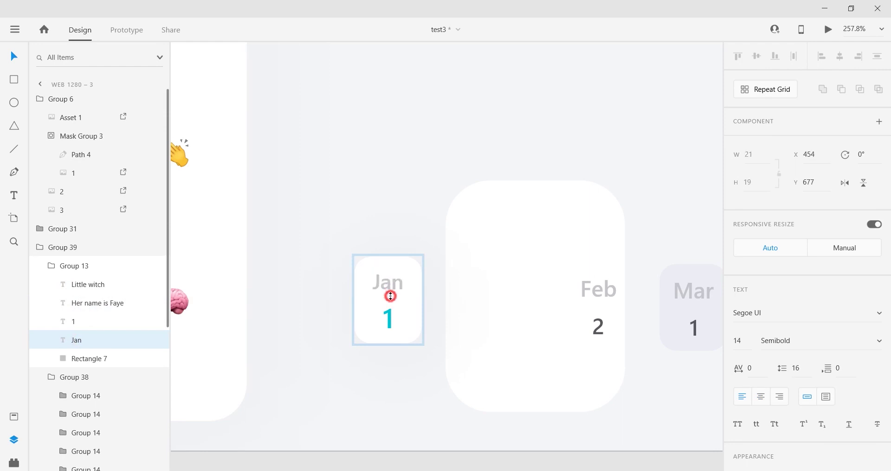
pyautogui.click(688, 291)
pyautogui.click(689, 292)
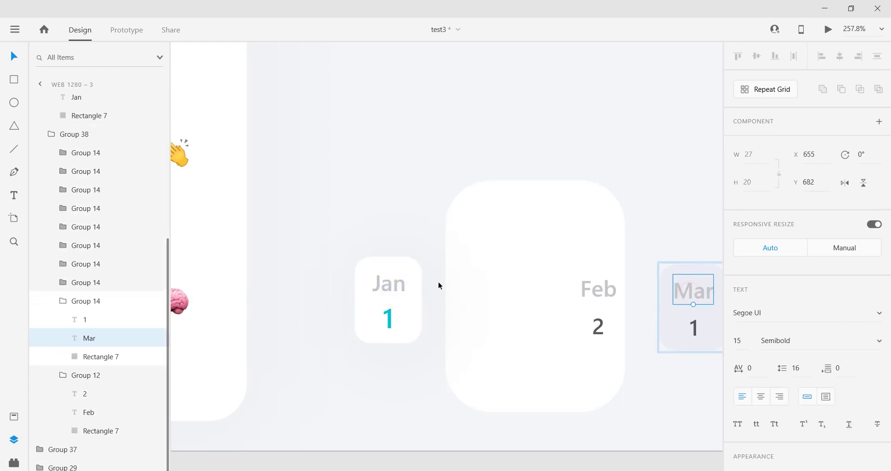
pyautogui.click(391, 287)
pyautogui.click(400, 293)
pyautogui.click(391, 285)
# Bring the Jan label to the front of its group and nudge it up to Y 676.
pyautogui.click(80, 340)
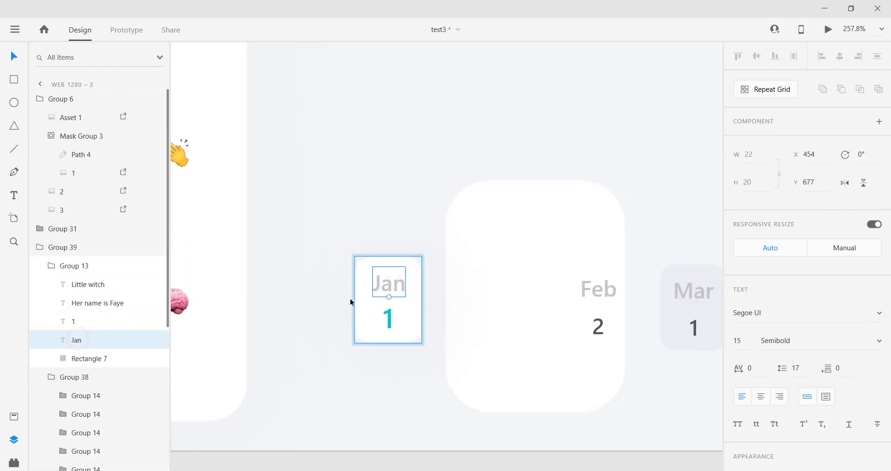
pyautogui.moveTo(83, 346); pyautogui.dragTo(82, 281)
pyautogui.click(394, 283)
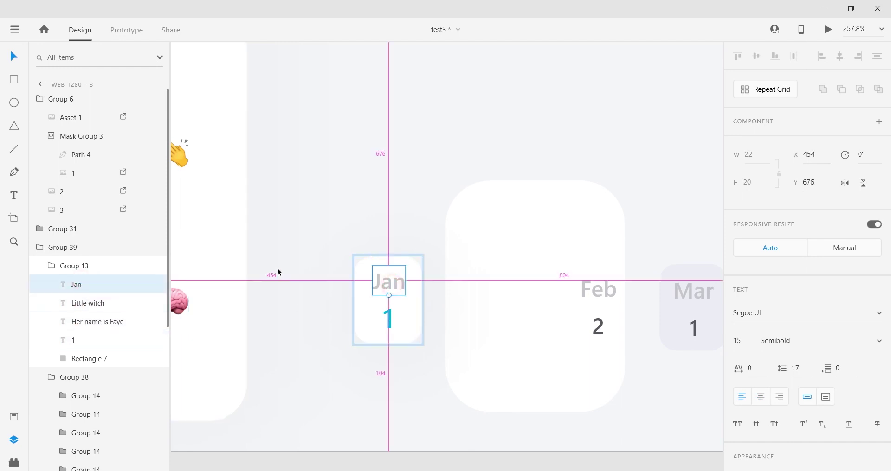
# Fill the Jan card's background with the colour sampled from the Mar card and remove its shadow.
pyautogui.scroll(-3, 277, 272)
pyautogui.scroll(-3, 742, 408)
pyautogui.click(361, 305)
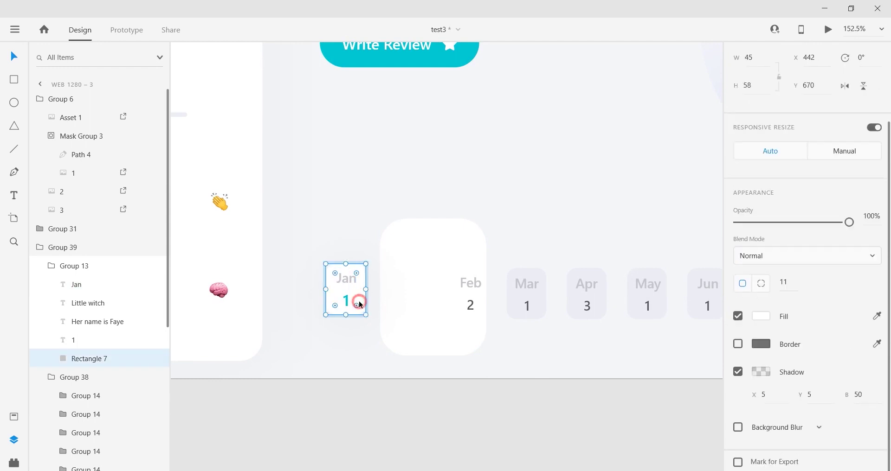
pyautogui.click(761, 316)
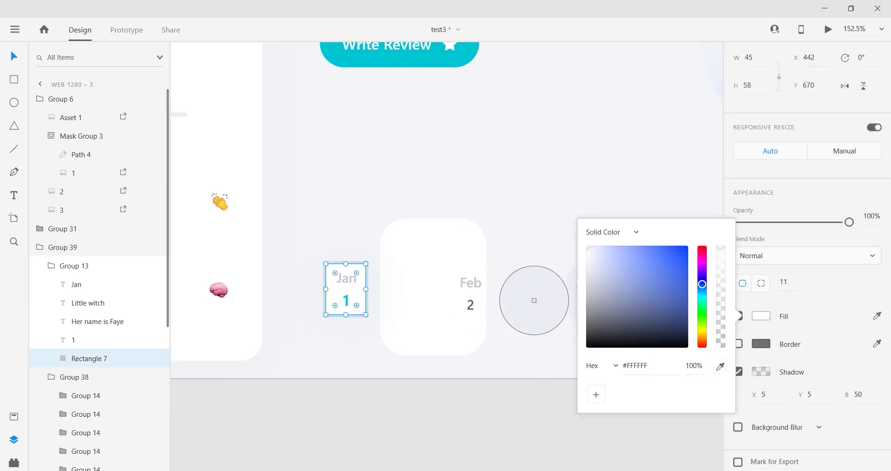
pyautogui.click(534, 301)
pyautogui.click(737, 372)
# Set the Jan card's number 1 to font size 15, matching the Mar card's number.
pyautogui.scroll(3, 345, 290)
pyautogui.click(346, 310)
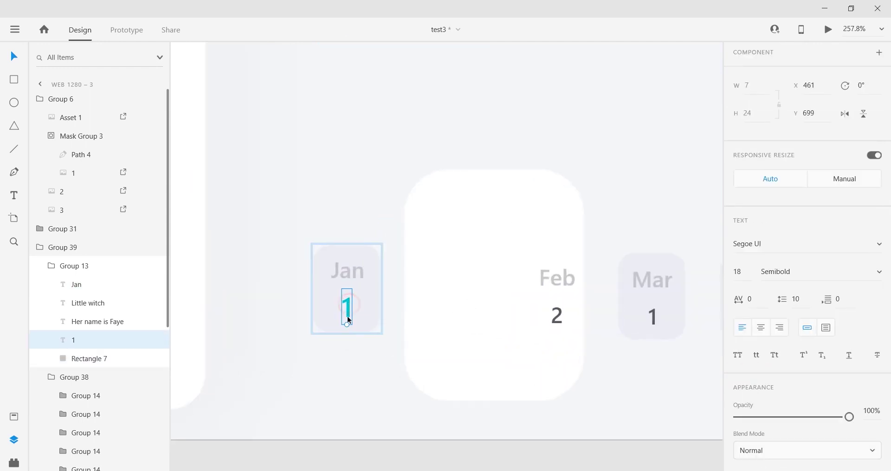
pyautogui.doubleClick(652, 317)
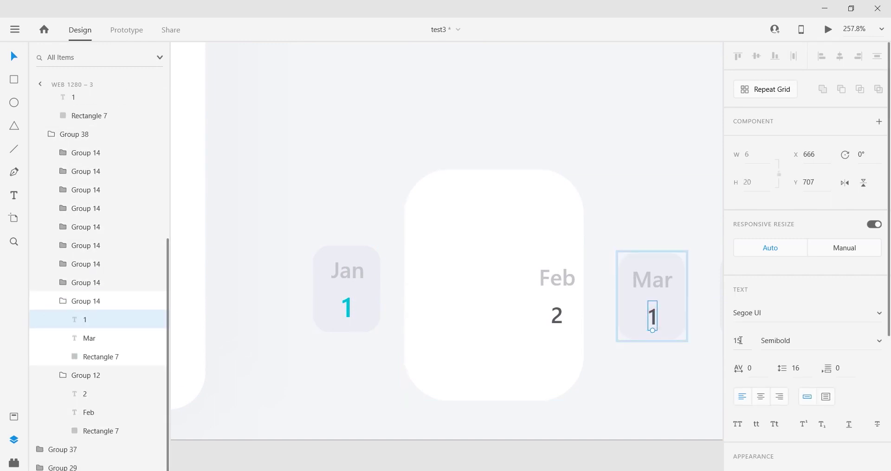
pyautogui.doubleClick(347, 308)
pyautogui.click(744, 340)
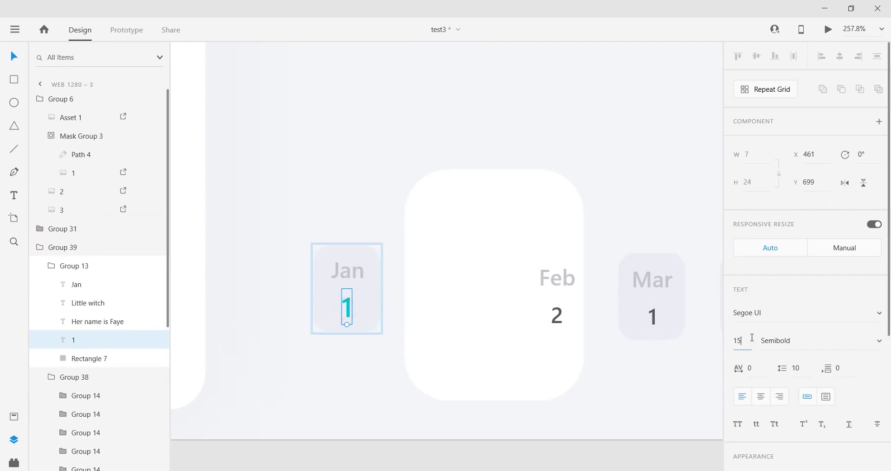
pyautogui.press('Return')
# Recolour the Jan card's number 1 with the dark grey sampled from the Feb card's number 2.
pyautogui.scroll(-3, 761, 417)
pyautogui.click(761, 422)
pyautogui.click(721, 429)
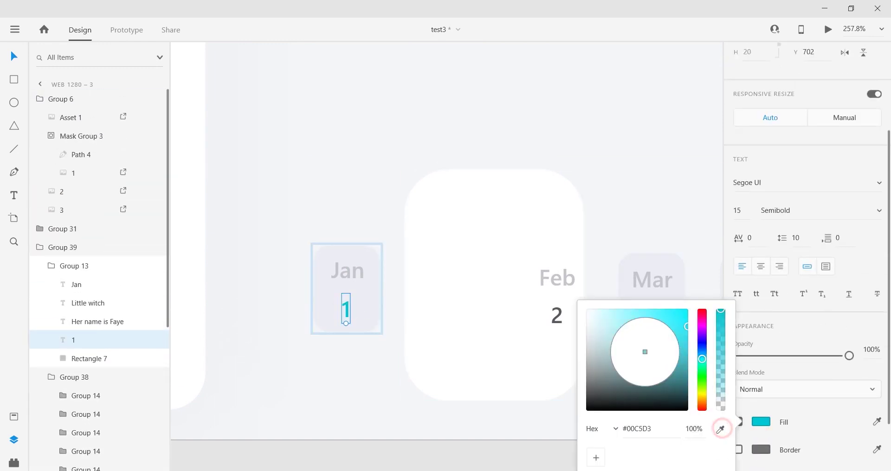
pyautogui.click(556, 318)
pyautogui.click(348, 314)
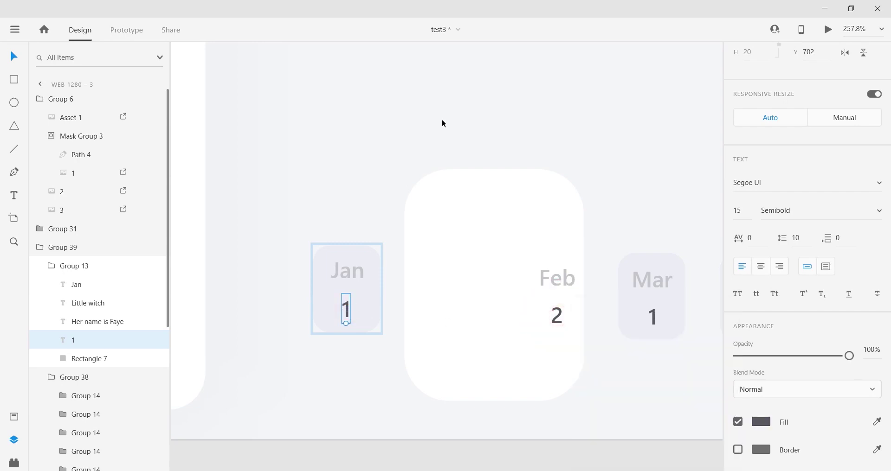
# Add two horizontal guides to the artboard, one at the base of the Mar label and one at the base of the month numbers.
pyautogui.scroll(-9, 459, 248)
pyautogui.scroll(1, 502, 258)
pyautogui.moveTo(492, 184); pyautogui.dragTo(514, 361)
pyautogui.moveTo(499, 184); pyautogui.dragTo(495, 355)
pyautogui.scroll(10, 491, 359)
pyautogui.moveTo(553, 316); pyautogui.dragTo(438, 306)
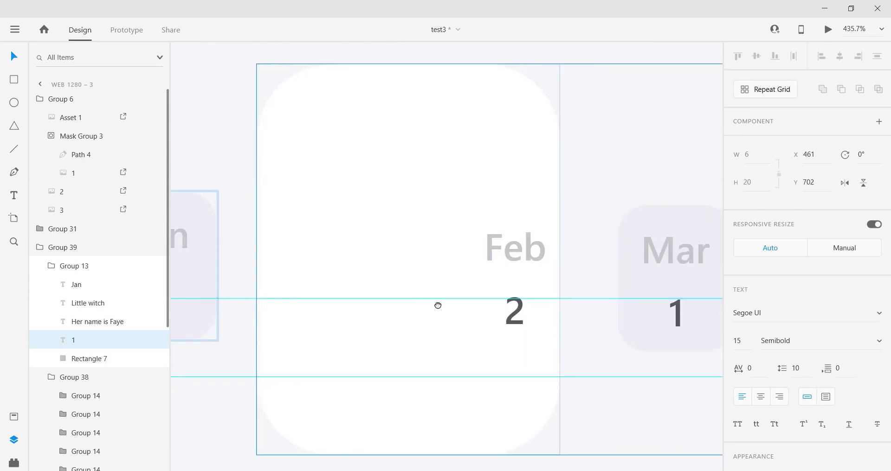
pyautogui.scroll(-3, 497, 302)
pyautogui.moveTo(497, 302); pyautogui.dragTo(499, 277)
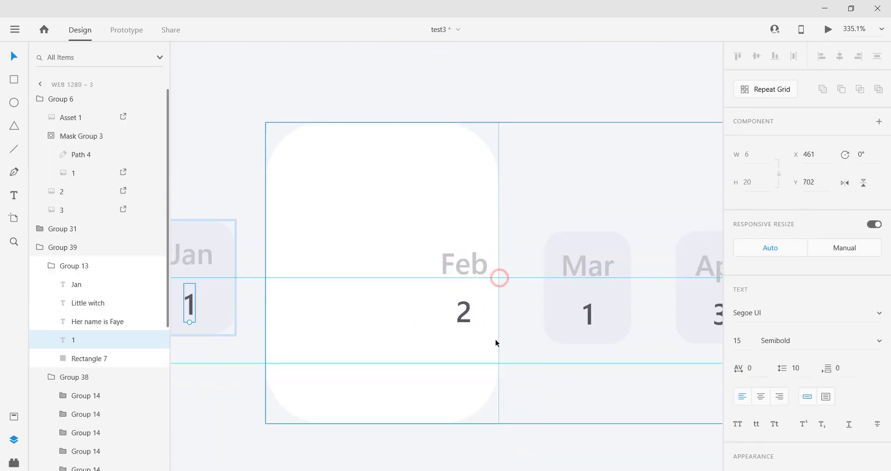
pyautogui.moveTo(497, 363); pyautogui.dragTo(504, 326)
pyautogui.moveTo(176, 321); pyautogui.dragTo(247, 316)
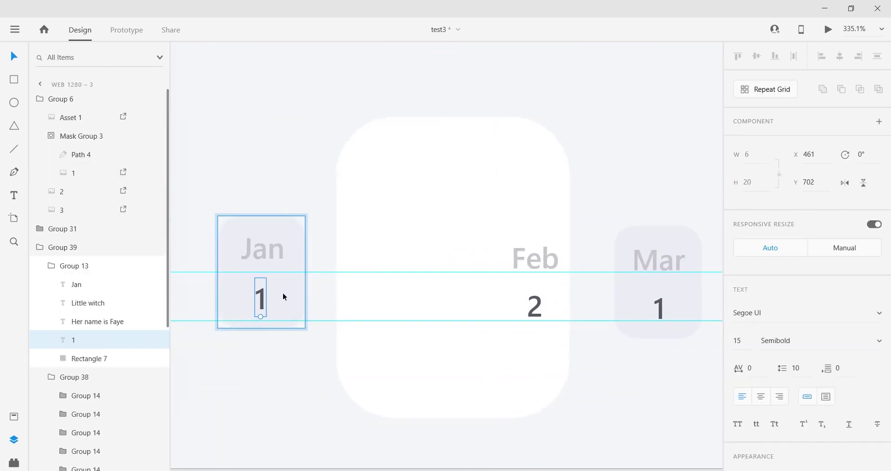
# Move the Jan card's background rectangle down to Y 675, lining its lower edge up with the Mar card by means of a guide.
pyautogui.moveTo(290, 289); pyautogui.dragTo(290, 305)
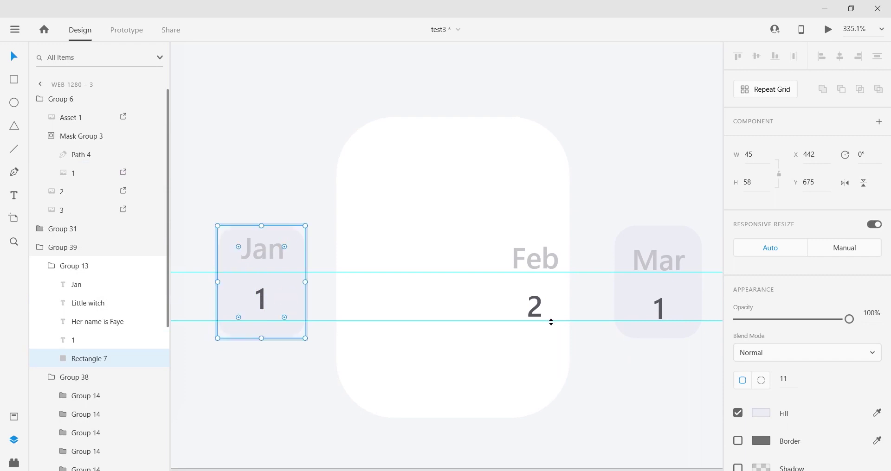
pyautogui.moveTo(551, 322); pyautogui.dragTo(563, 338)
pyautogui.click(295, 295)
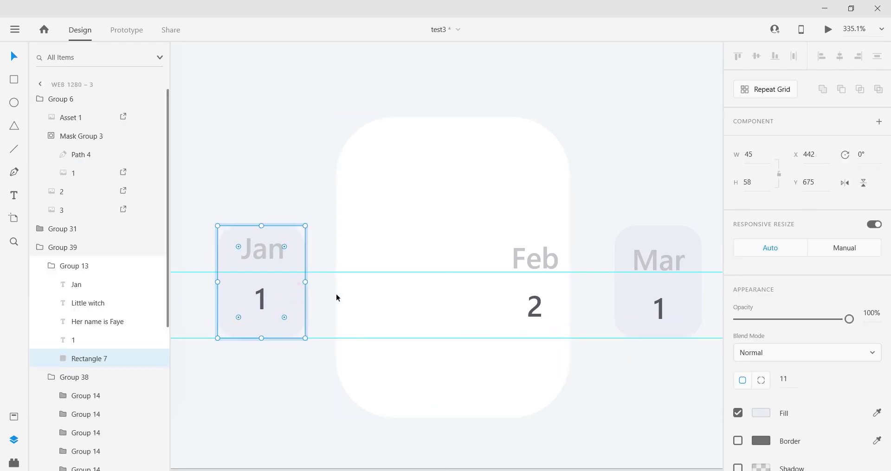
# Return the lower guide to the numbers' base and lower the Jan card's number 1 and label onto the guides, the label at Y 682.
pyautogui.click(368, 318)
pyautogui.click(260, 299)
pyautogui.click(262, 301)
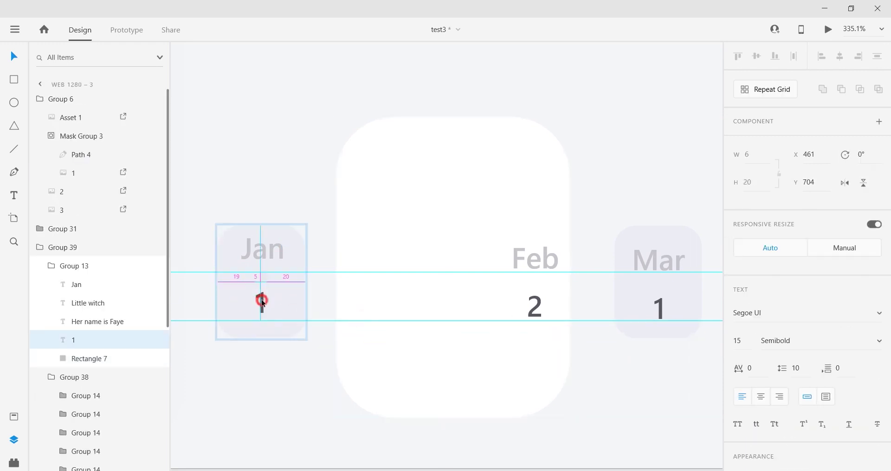
pyautogui.click(270, 257)
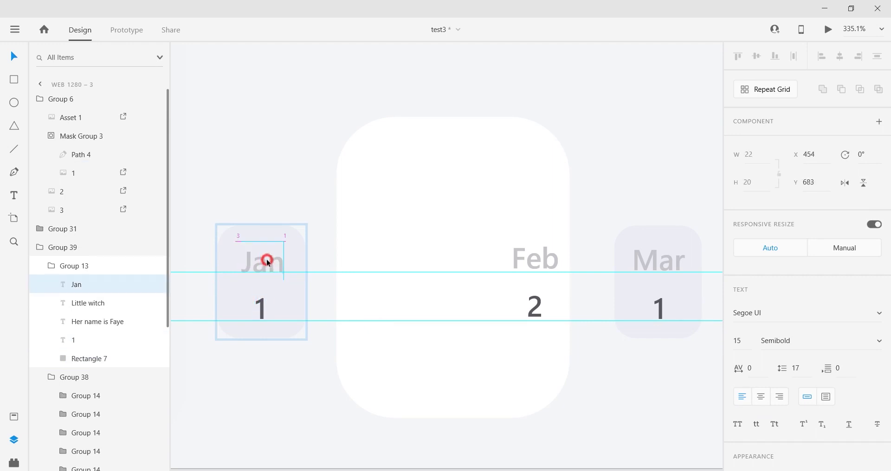
pyautogui.moveTo(267, 259); pyautogui.dragTo(268, 263)
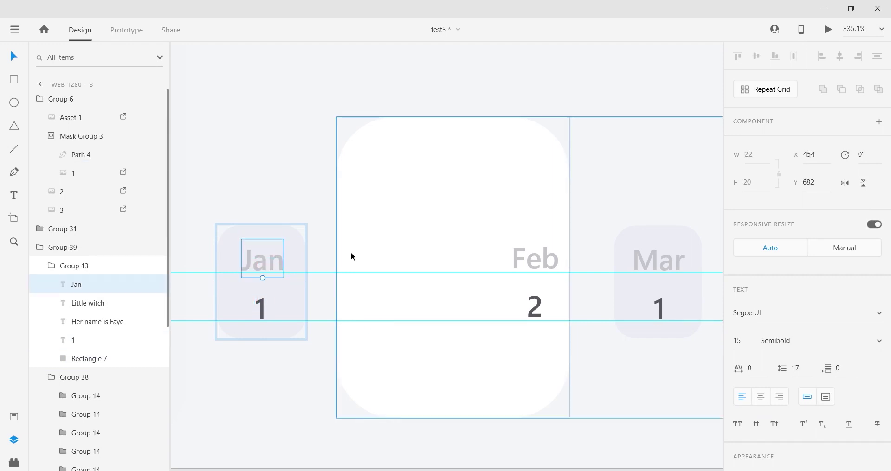
pyautogui.press('Down')
# Select the whole Jan card group and position it at X 442, Y 675.
pyautogui.scroll(-4, 301, 306)
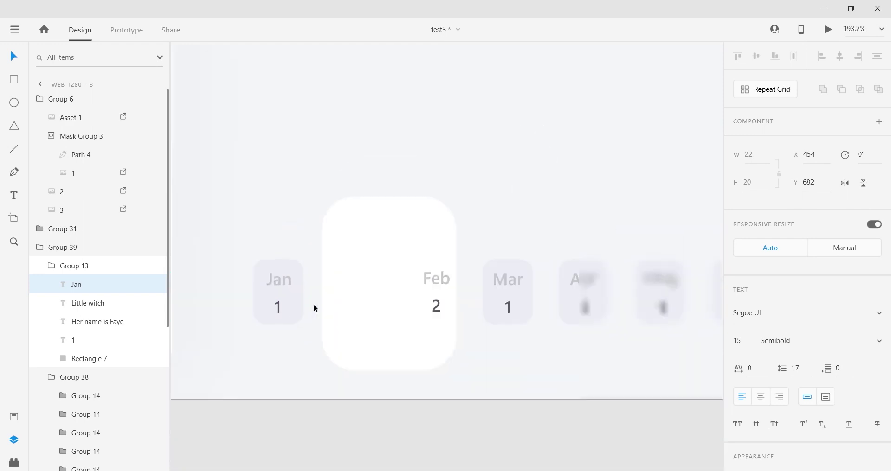
pyautogui.press('Escape')
pyautogui.doubleClick(280, 298)
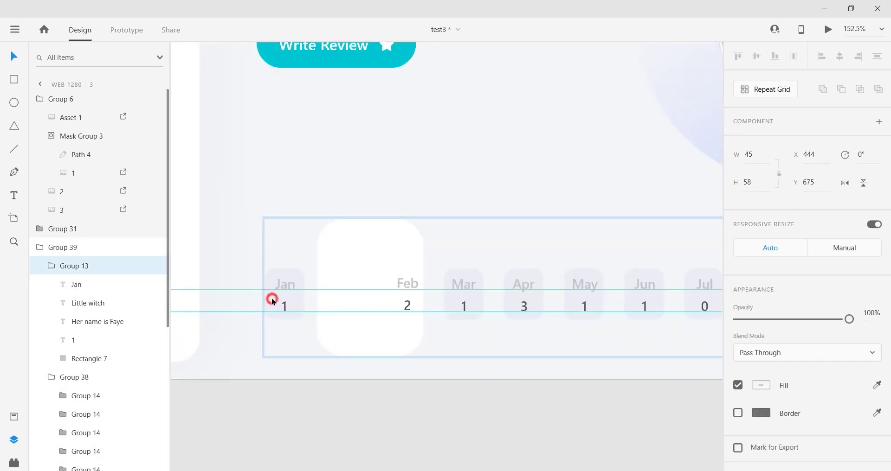
pyautogui.click(366, 312)
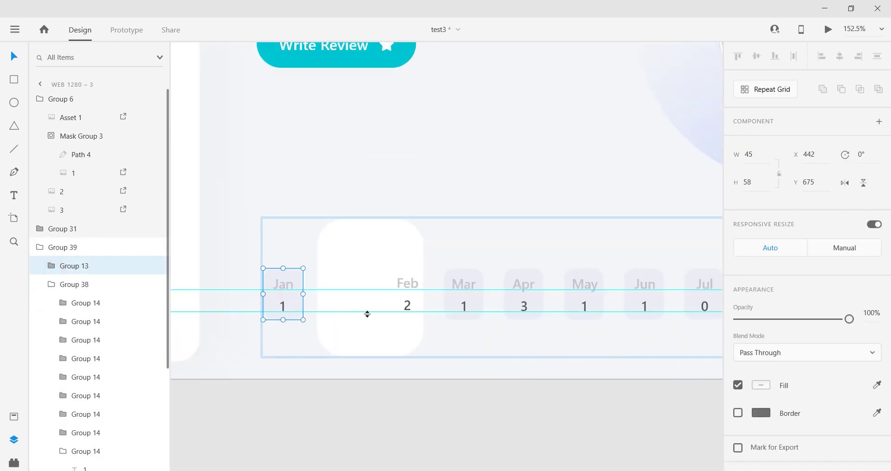
# Move the Feb label above the white Feb card to X 551, Y 592.
pyautogui.scroll(2, 415, 286)
pyautogui.doubleClick(414, 284)
pyautogui.scroll(-6, 415, 299)
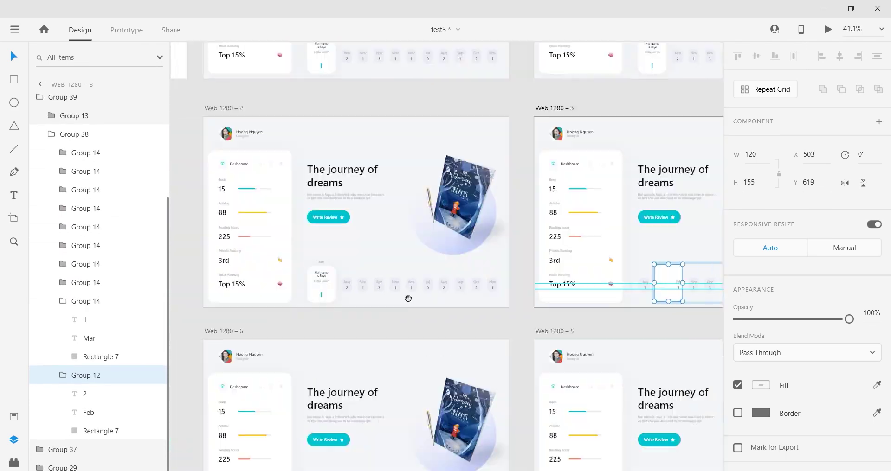
pyautogui.scroll(5, 407, 298)
pyautogui.scroll(-5, 416, 297)
pyautogui.scroll(3, 550, 292)
pyautogui.doubleClick(553, 293)
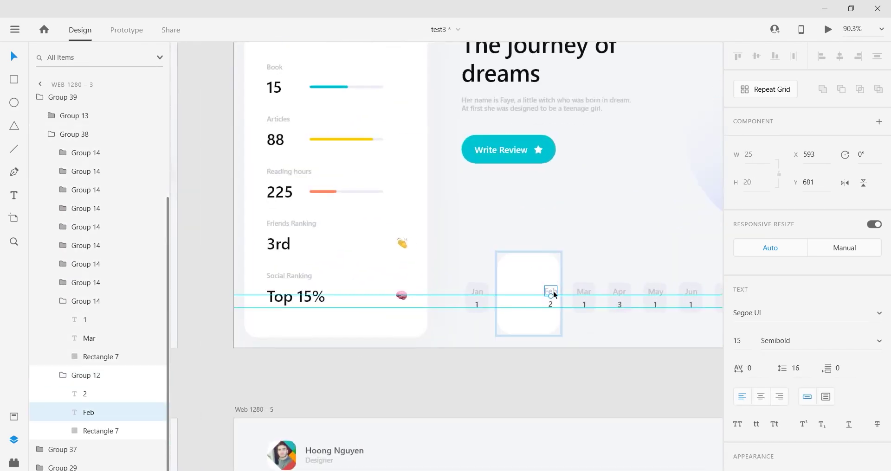
pyautogui.hscroll(-10, 460, 307)
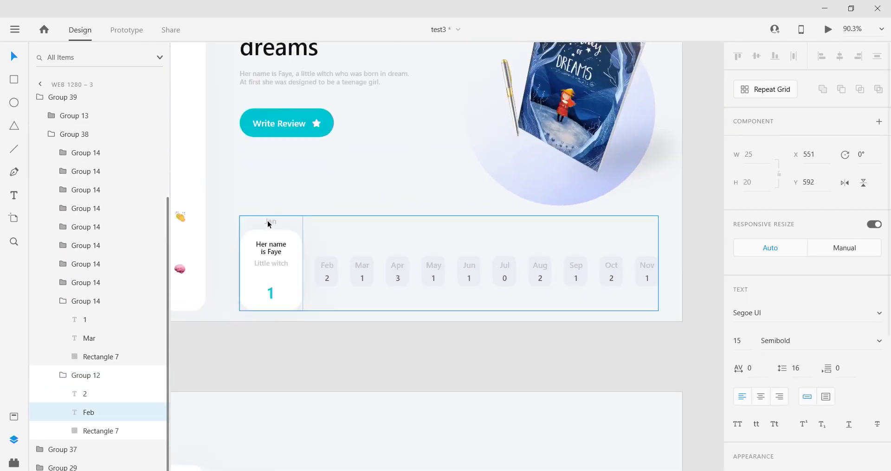
# Move the Feb card's number 2 to X 560, Y 717 and set its font size to 30, matching the enlarged Jan card on Web 1280 – 2.
pyautogui.doubleClick(268, 222)
pyautogui.click(270, 249)
pyautogui.doubleClick(270, 251)
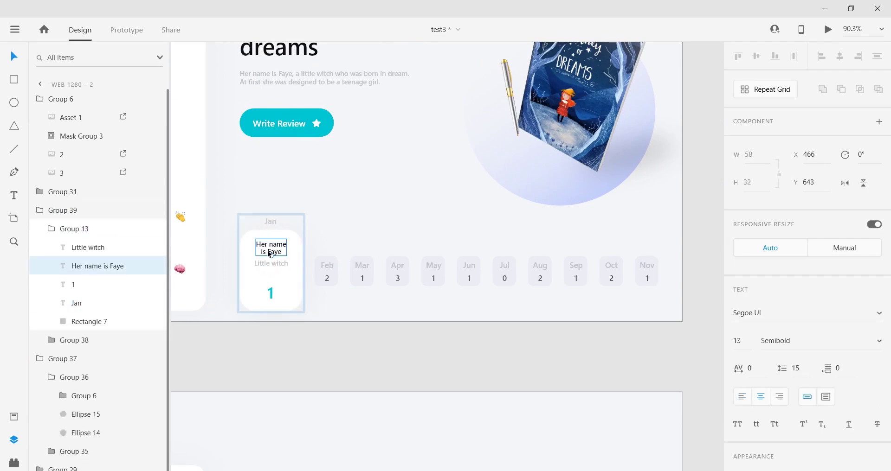
pyautogui.click(271, 298)
pyautogui.hscroll(-5, 557, 283)
pyautogui.scroll(3, 483, 258)
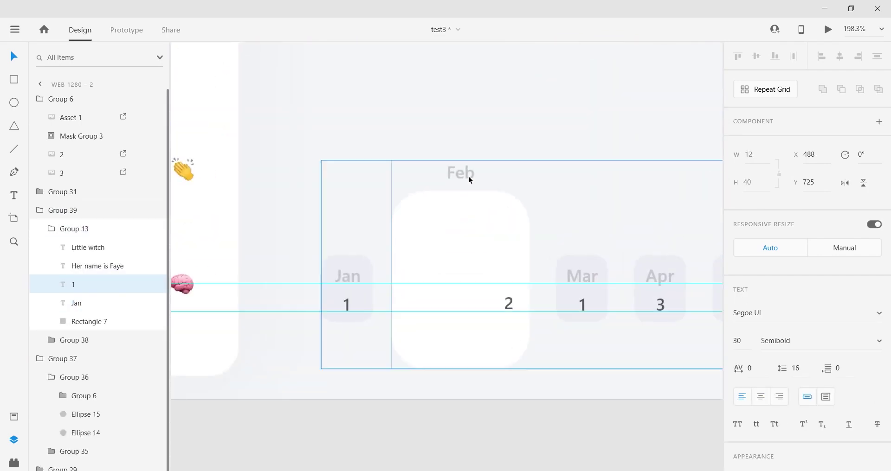
pyautogui.click(467, 173)
pyautogui.doubleClick(465, 175)
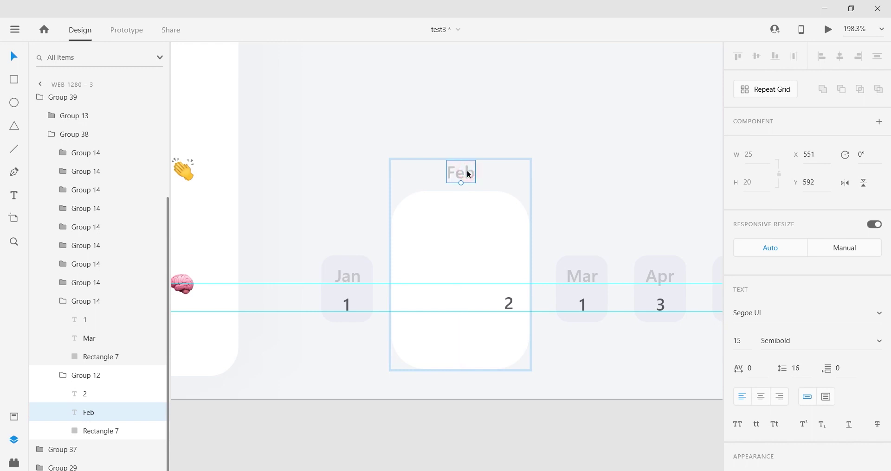
pyautogui.click(510, 303)
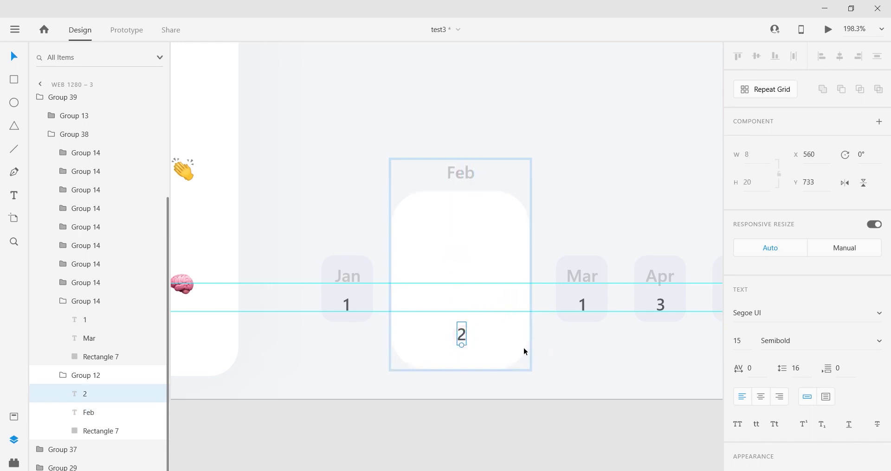
pyautogui.click(741, 341)
# Recolour the Feb card's number 2 with the turquoise #00C5D3 sampled from the Write Review button.
pyautogui.scroll(-4, 562, 224)
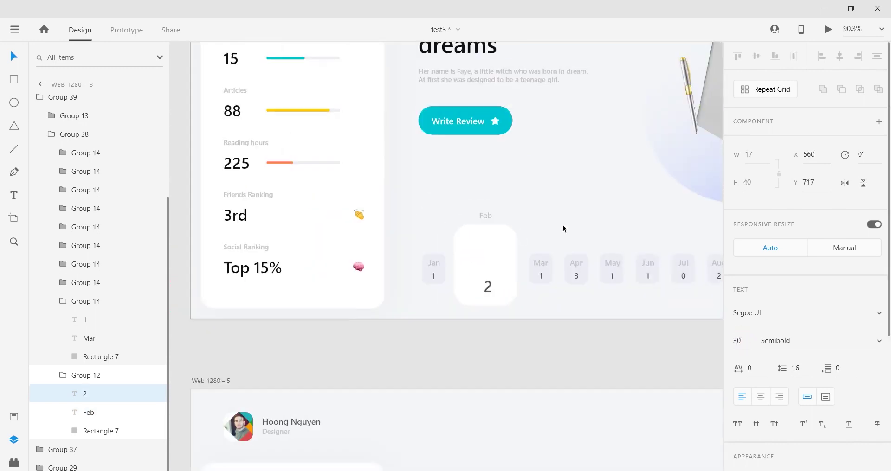
pyautogui.hscroll(1, 562, 225)
pyautogui.scroll(-4, 765, 387)
pyautogui.click(761, 343)
pyautogui.click(721, 384)
pyautogui.click(441, 144)
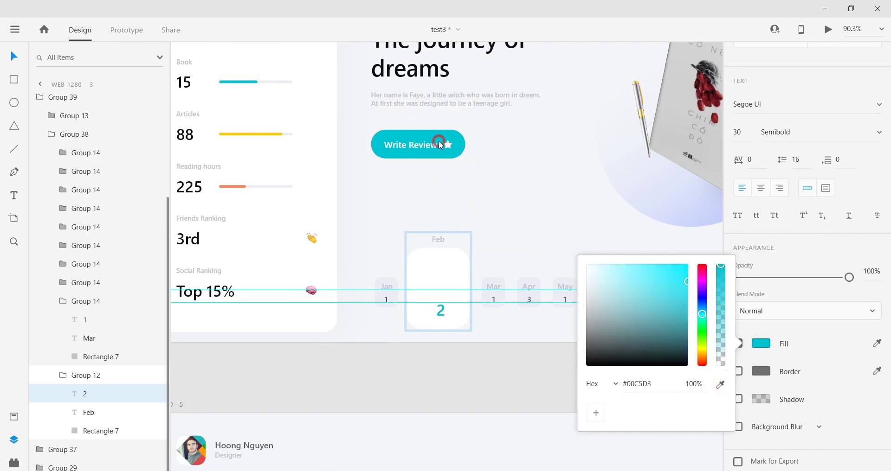
pyautogui.scroll(3, 439, 269)
pyautogui.click(354, 207)
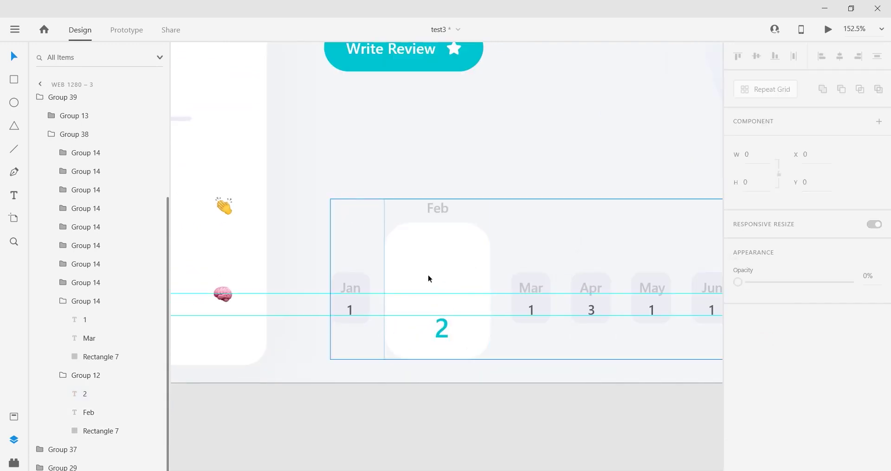
# Preview the prototype twice from the Web 1280 – 1 artboard, testing the Feb card's transition, and close the preview.
pyautogui.scroll(-6, 441, 267)
pyautogui.scroll(4, 450, 269)
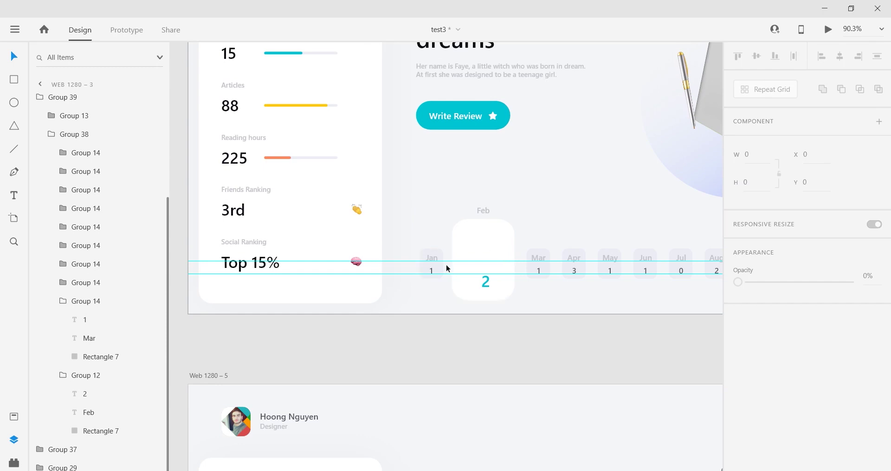
pyautogui.scroll(3, 479, 255)
pyautogui.scroll(-7, 462, 310)
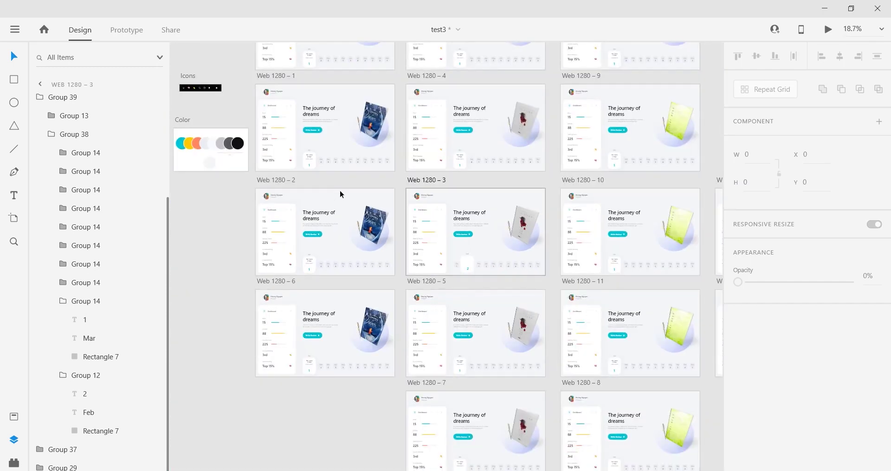
pyautogui.click(225, 214)
pyautogui.click(281, 77)
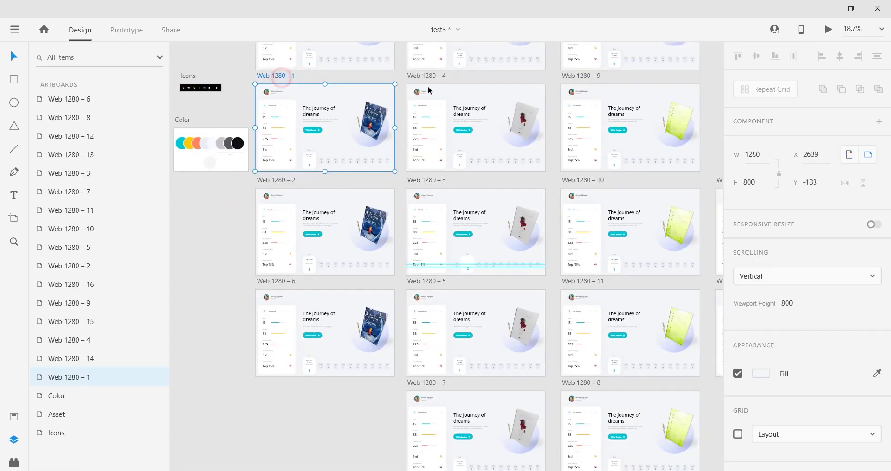
pyautogui.click(829, 29)
pyautogui.click(403, 407)
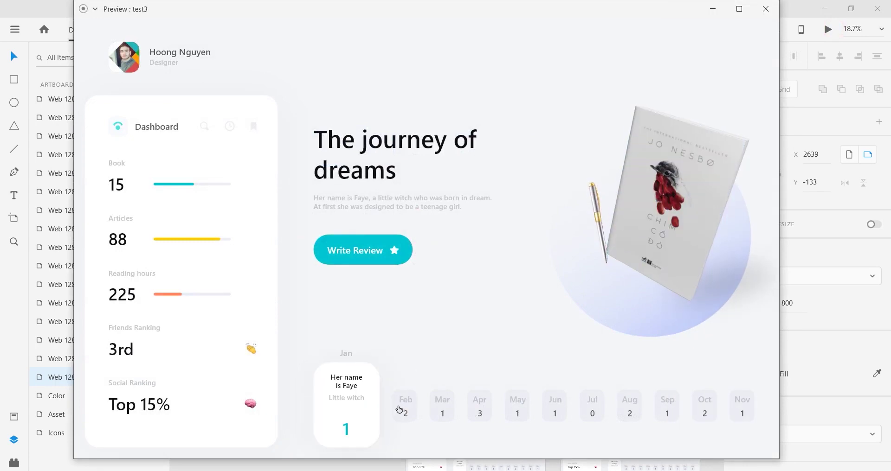
pyautogui.click(766, 8)
pyautogui.click(829, 29)
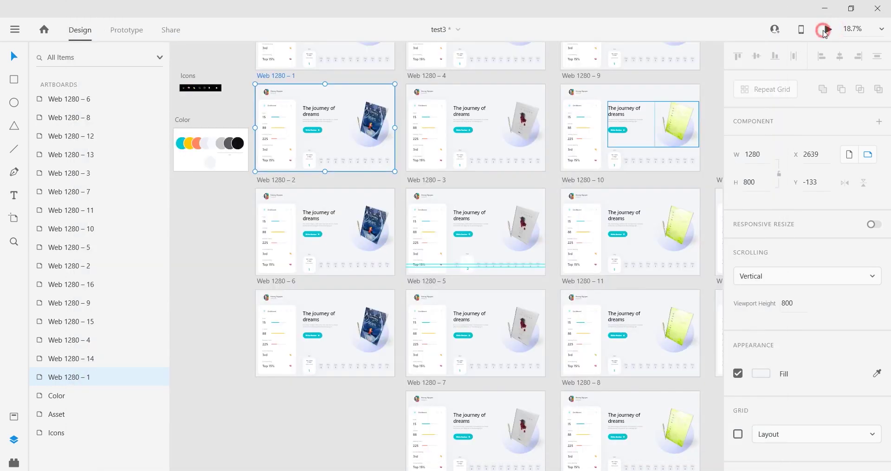
pyautogui.click(403, 424)
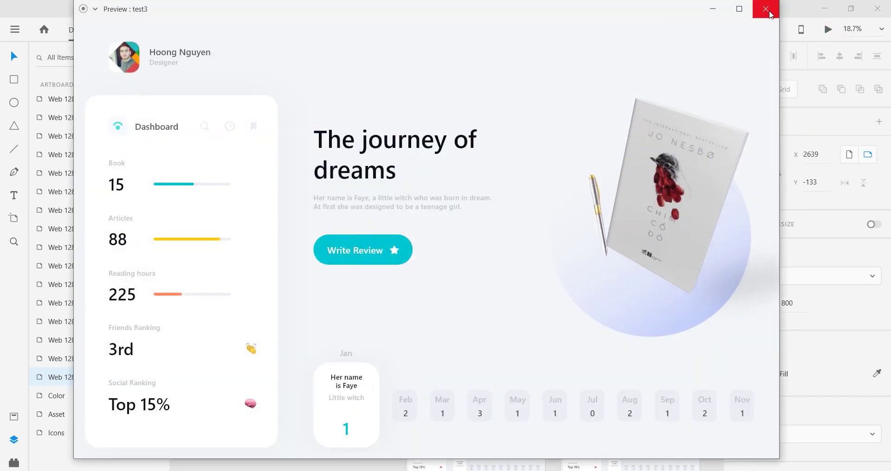
pyautogui.click(769, 11)
# Duplicate the "Her name is Faye" and "Little witch" texts of the enlarged Jan card on the Web 1280 – 2 artboard.
pyautogui.scroll(7, 250, 159)
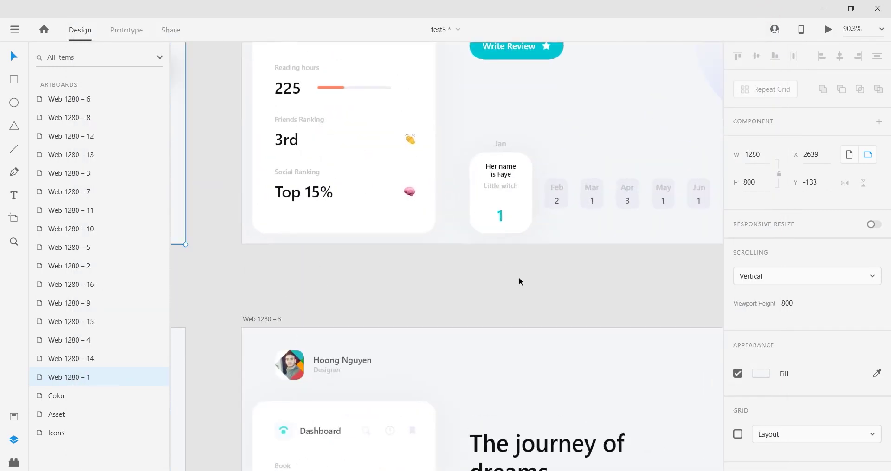
pyautogui.scroll(-8, 519, 278)
pyautogui.scroll(10, 516, 277)
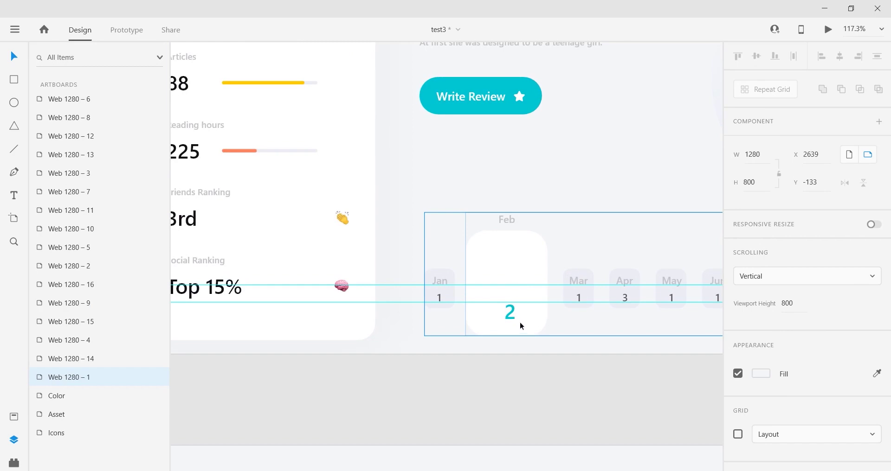
pyautogui.scroll(1, 520, 324)
pyautogui.hscroll(-3, 521, 325)
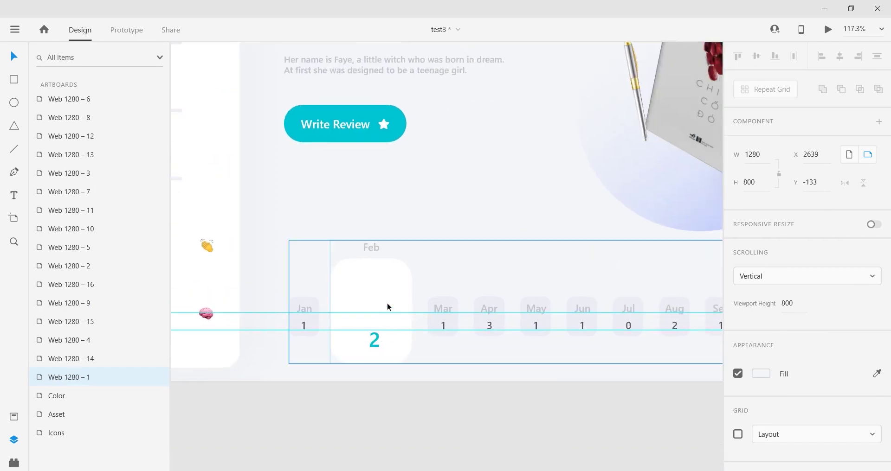
pyautogui.scroll(-4, 388, 291)
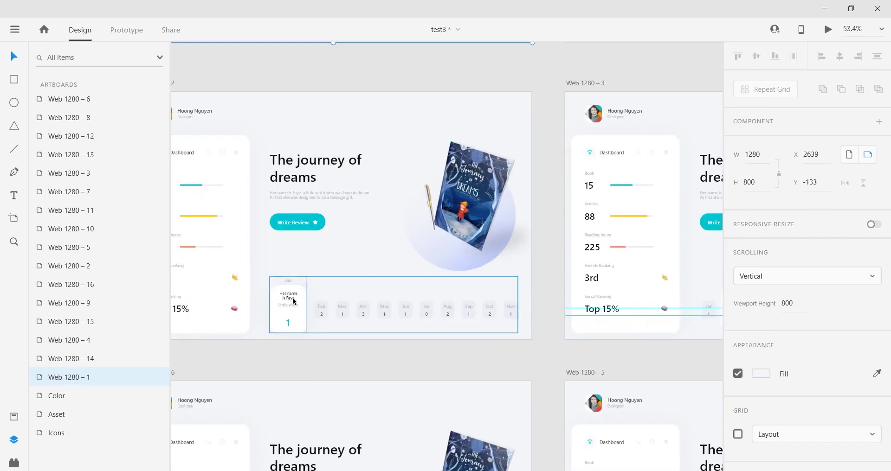
pyautogui.scroll(10, 286, 293)
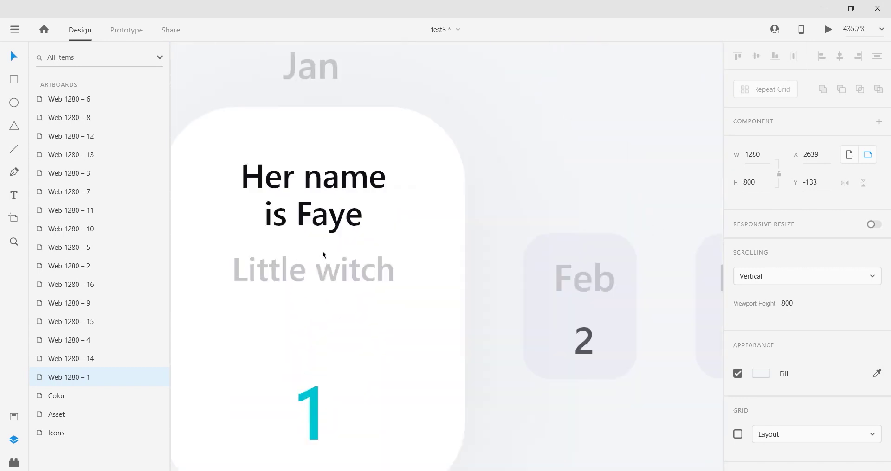
pyautogui.scroll(-1, 320, 248)
pyautogui.keyDown('ctrl'); pyautogui.click(315, 210); pyautogui.keyUp('ctrl')
pyautogui.click(295, 266)
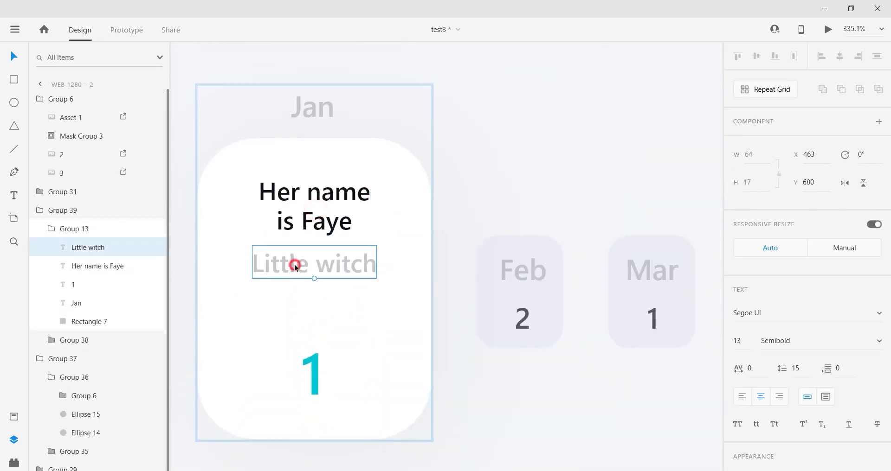
pyautogui.click(323, 204)
pyautogui.keyDown('shift'); pyautogui.click(90, 255); pyautogui.keyUp('shift')
pyautogui.rightClick(93, 253)
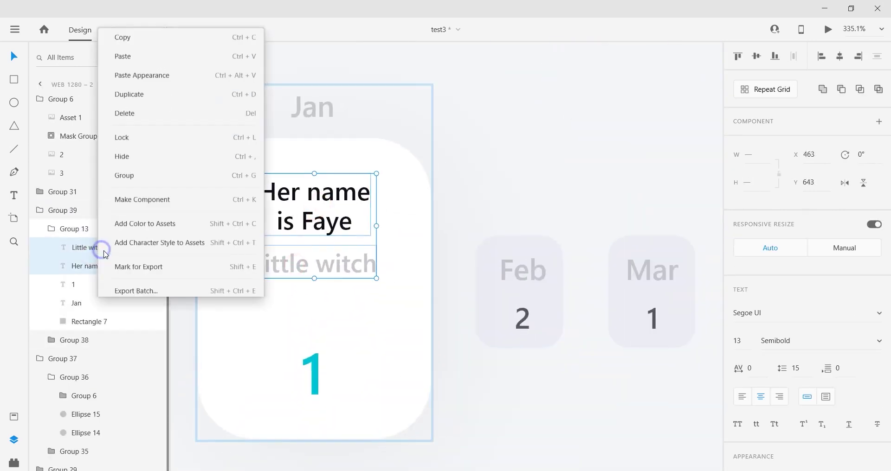
pyautogui.click(135, 73)
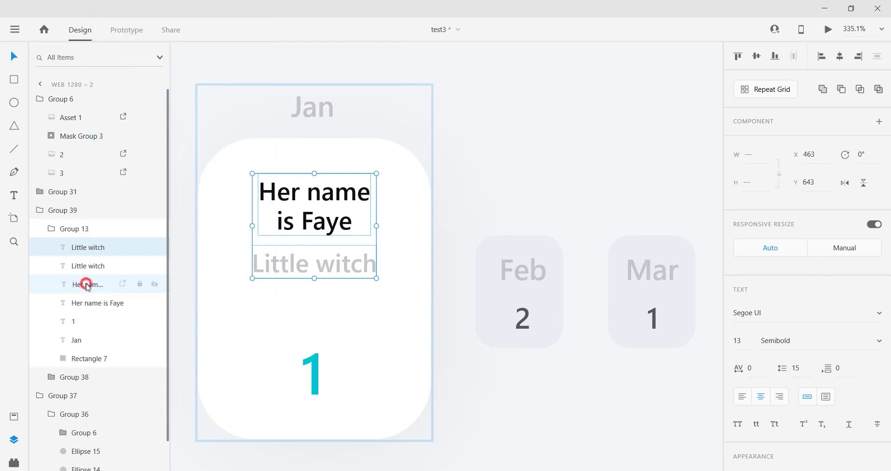
# Move the duplicated "Her name is Faye" and "Little witch" texts out of Group 13 into Group 39.
pyautogui.moveTo(86, 285); pyautogui.dragTo(113, 233)
pyautogui.click(50, 264)
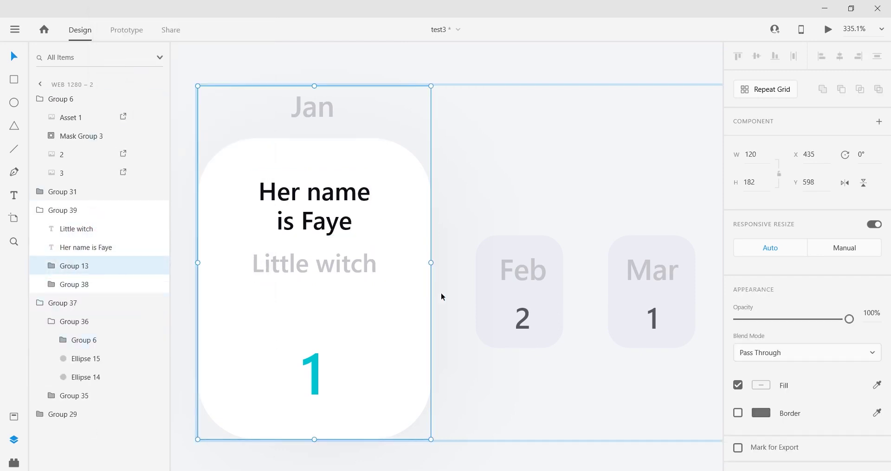
pyautogui.click(86, 247)
# Move the two duplicated texts into the Feb card's Group 12, directly above its Rectangle 7.
pyautogui.click(75, 285)
pyautogui.click(51, 284)
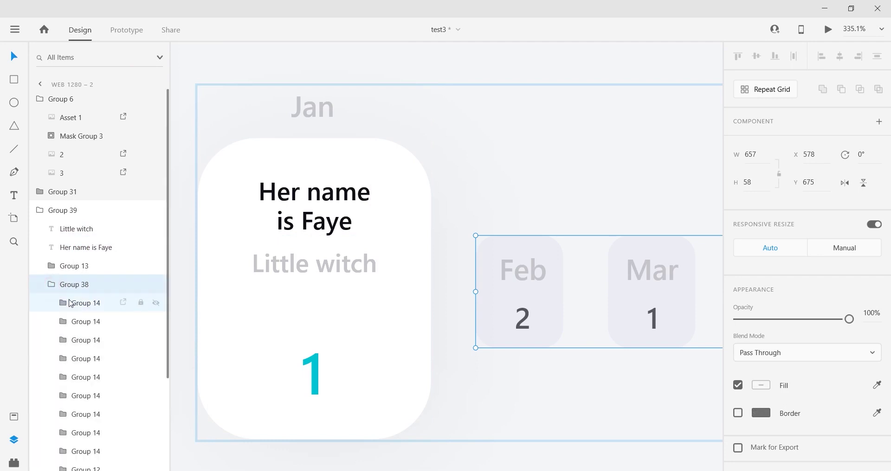
pyautogui.click(63, 303)
pyautogui.click(85, 322)
pyautogui.click(84, 338)
pyautogui.click(85, 358)
pyautogui.click(62, 303)
pyautogui.scroll(-3, 69, 386)
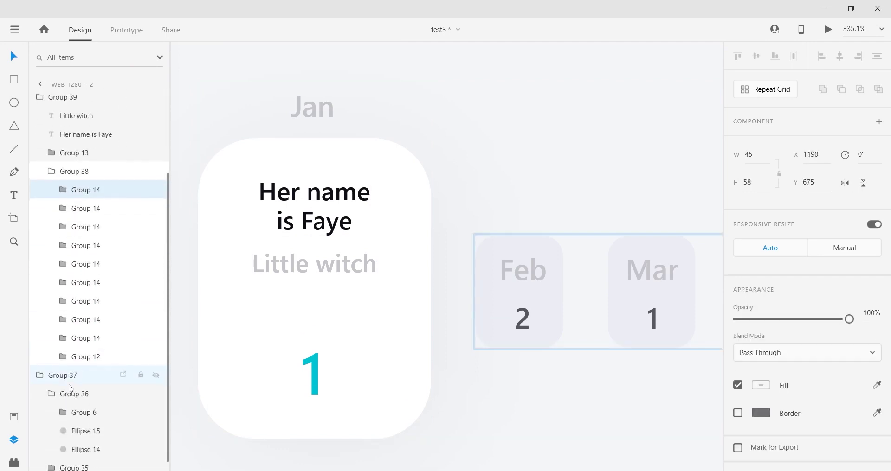
pyautogui.click(76, 357)
pyautogui.click(64, 355)
pyautogui.click(87, 130)
pyautogui.keyDown('shift'); pyautogui.click(88, 116); pyautogui.keyUp('shift')
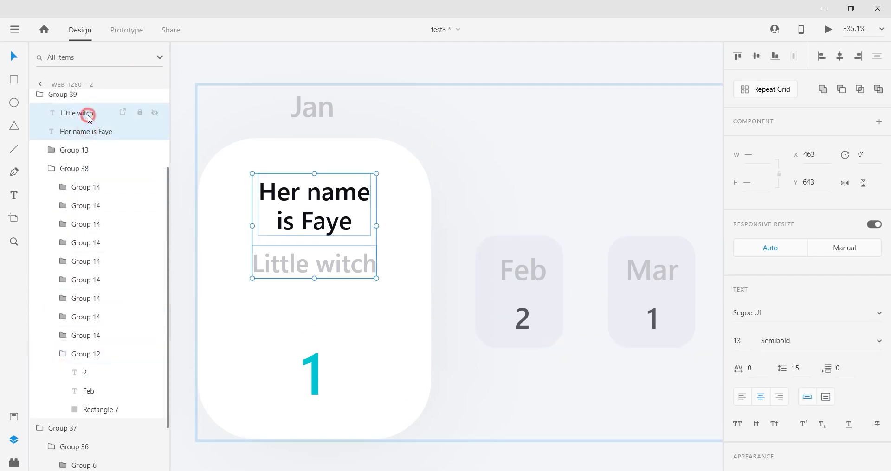
pyautogui.moveTo(89, 118); pyautogui.dragTo(102, 402)
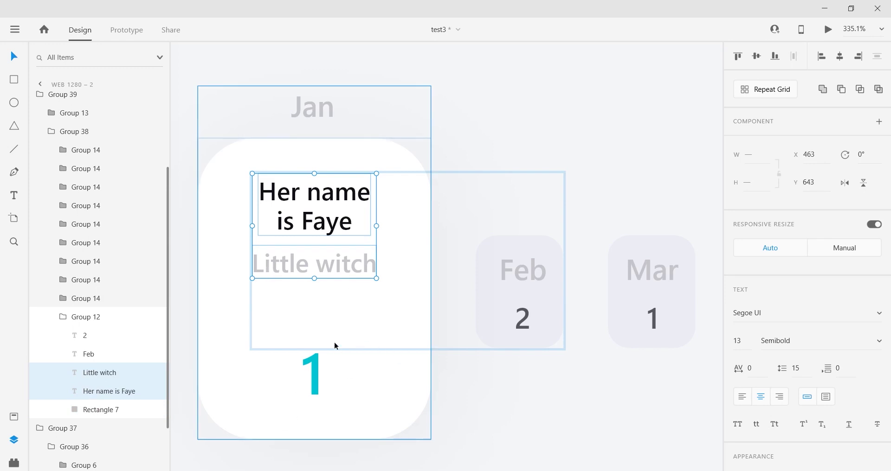
# Place the two texts over the small Feb card and scale them down to fit inside it.
pyautogui.scroll(-2, 335, 345)
pyautogui.moveTo(338, 251); pyautogui.dragTo(510, 308)
pyautogui.scroll(2, 596, 250)
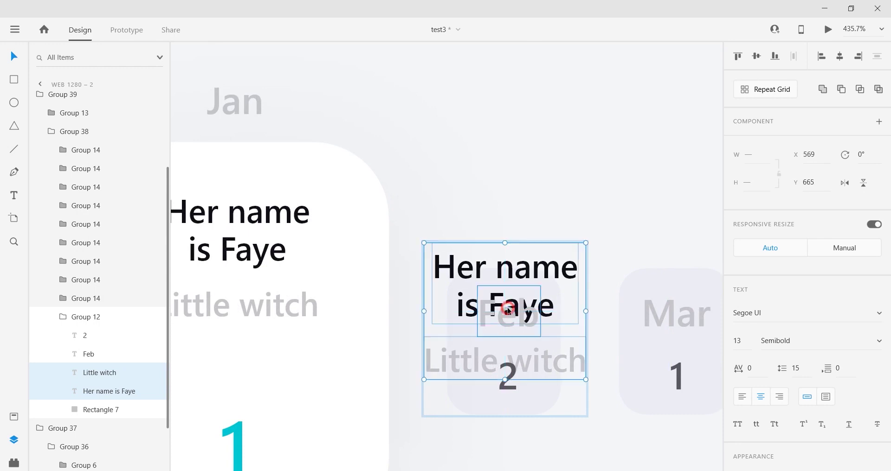
pyautogui.moveTo(592, 242); pyautogui.dragTo(536, 278)
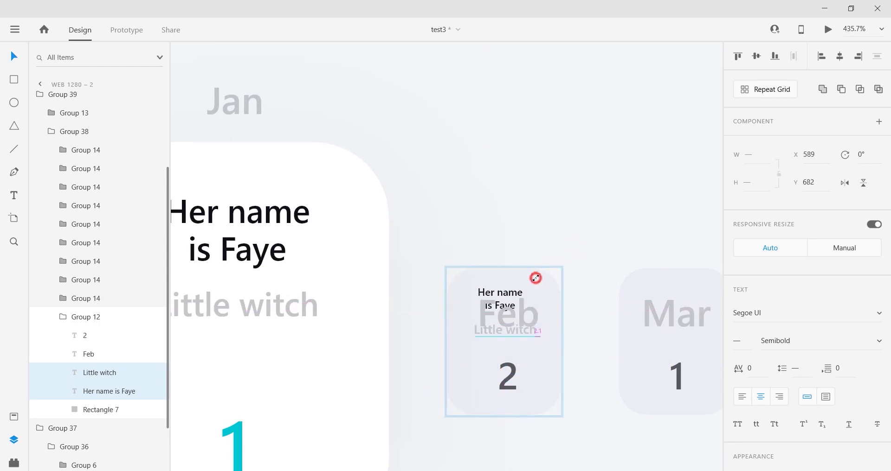
pyautogui.scroll(5, 522, 344)
# Hide the Feb label in Group 12 and align the two small texts to each other's horizontal centre.
pyautogui.click(495, 253)
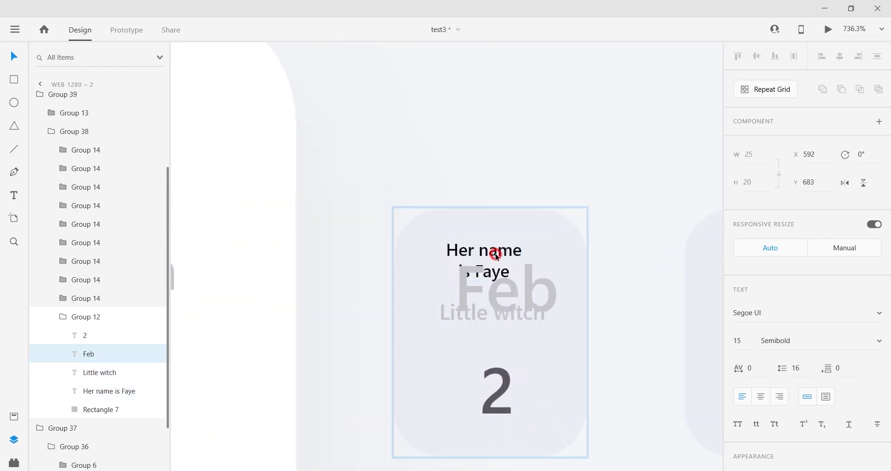
pyautogui.click(74, 370)
pyautogui.keyDown('shift'); pyautogui.click(111, 390); pyautogui.keyUp('shift')
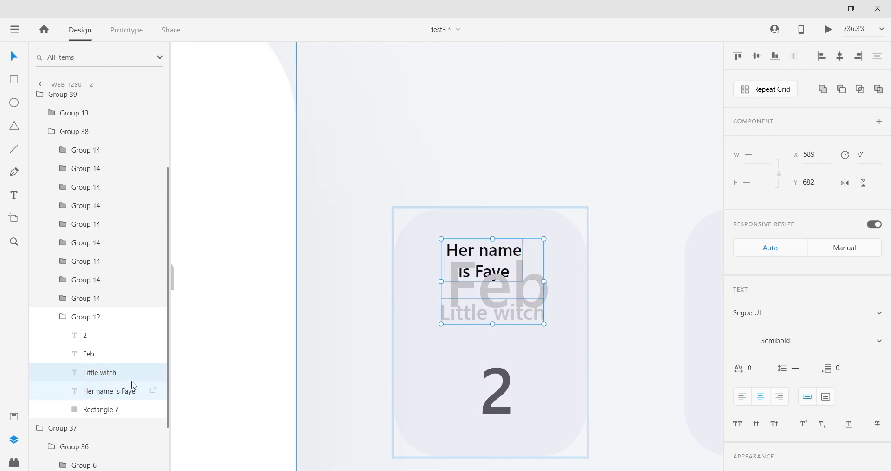
pyautogui.click(156, 353)
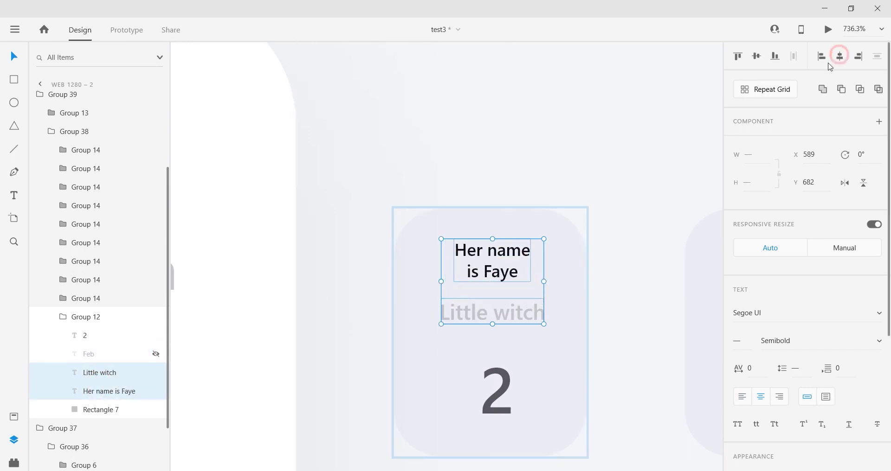
pyautogui.click(483, 266)
# Set the font size of the "Little witch" text in the small Jan card on Web 1280 – 3 to 6.
pyautogui.scroll(-5, 483, 266)
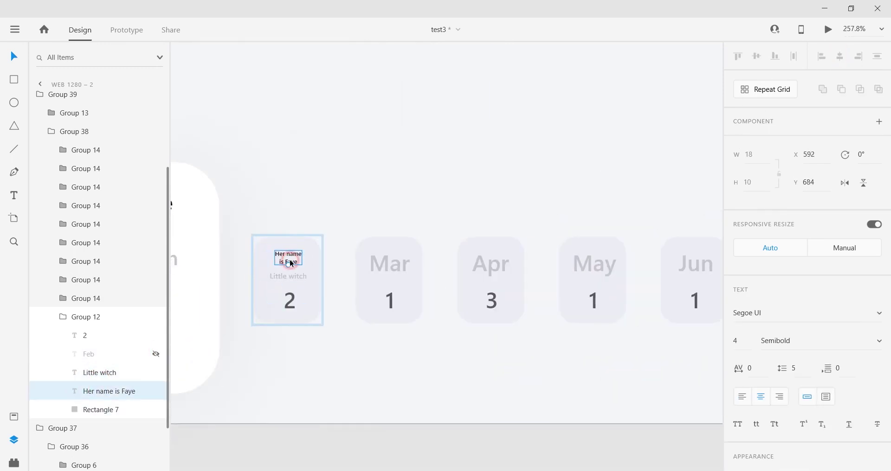
pyautogui.moveTo(596, 266); pyautogui.dragTo(303, 265)
pyautogui.scroll(-4, 302, 265)
pyautogui.moveTo(464, 297); pyautogui.dragTo(316, 278)
pyautogui.moveTo(655, 244); pyautogui.dragTo(549, 253)
pyautogui.scroll(5, 552, 255)
pyautogui.click(430, 265)
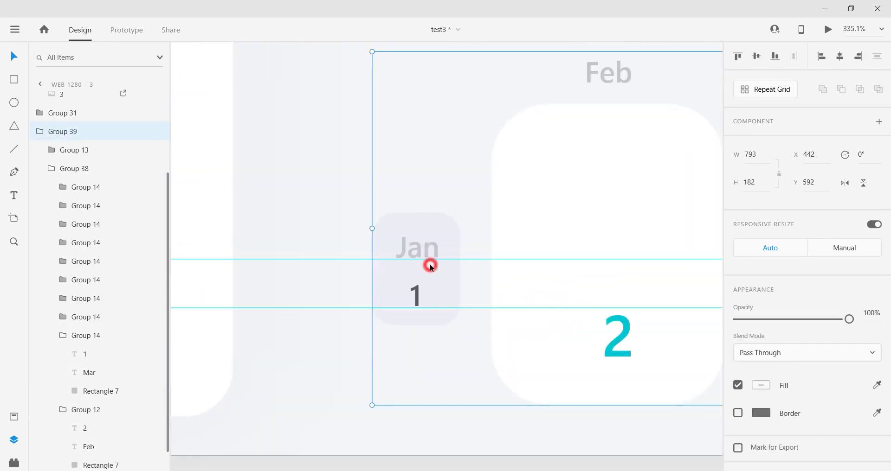
pyautogui.click(430, 265)
pyautogui.click(441, 277)
pyautogui.click(87, 205)
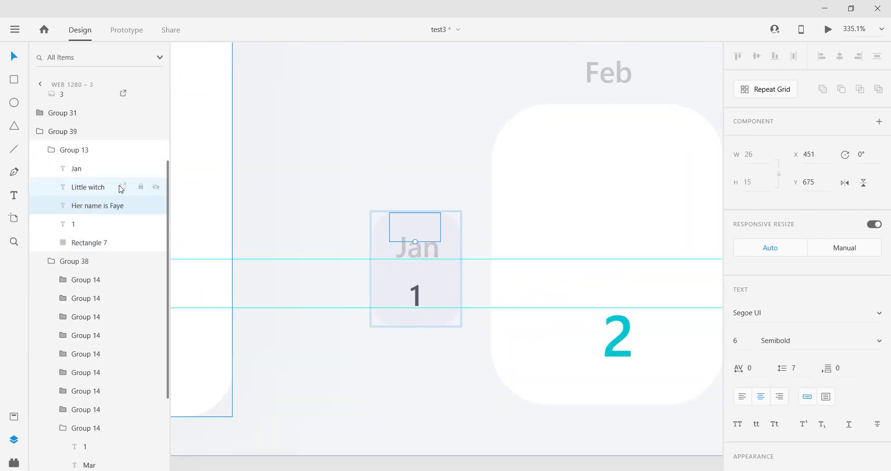
pyautogui.click(96, 187)
pyautogui.write('6')
pyautogui.press('Return')
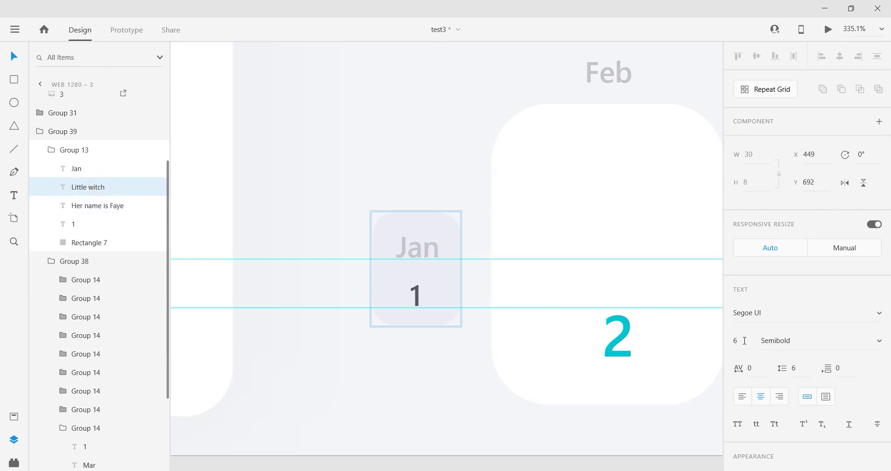
# Set both texts in the Feb card on Web 1280 – 2 to font size 6 and move them down to Y 683.
pyautogui.scroll(-5, 205, 251)
pyautogui.moveTo(215, 288); pyautogui.dragTo(383, 275)
pyautogui.scroll(10, 382, 275)
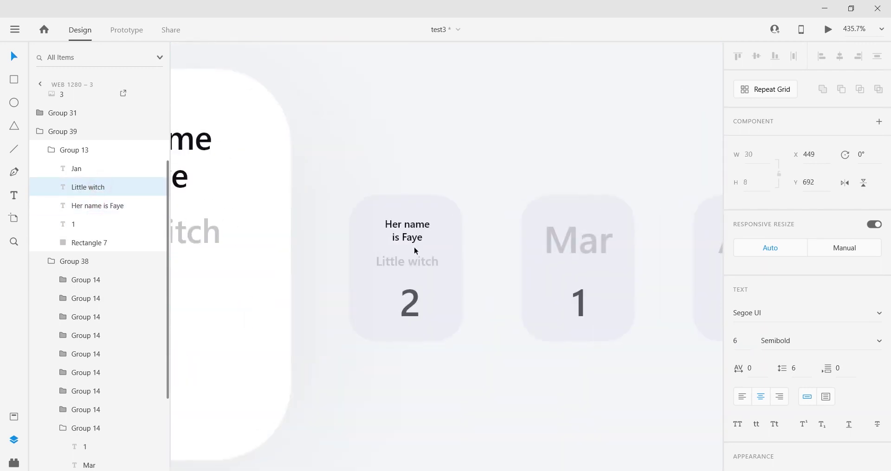
pyautogui.click(404, 225)
pyautogui.keyDown('shift'); pyautogui.click(405, 270); pyautogui.keyUp('shift')
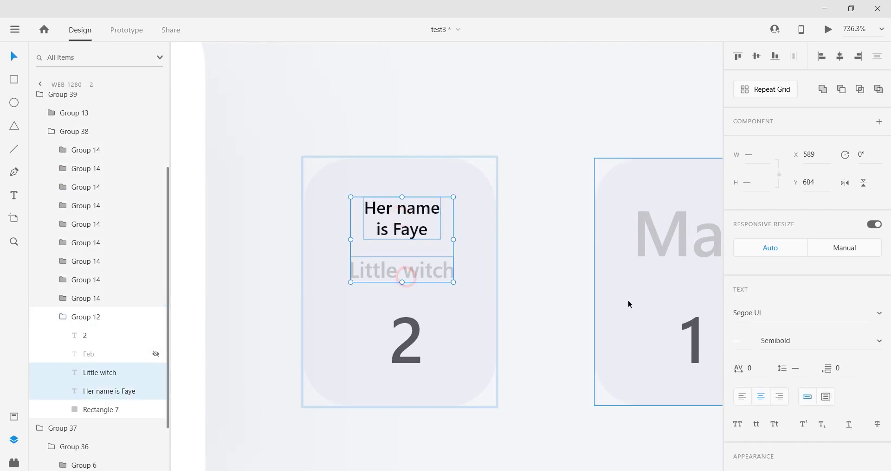
pyautogui.write('6')
pyautogui.scroll(-5, 403, 249)
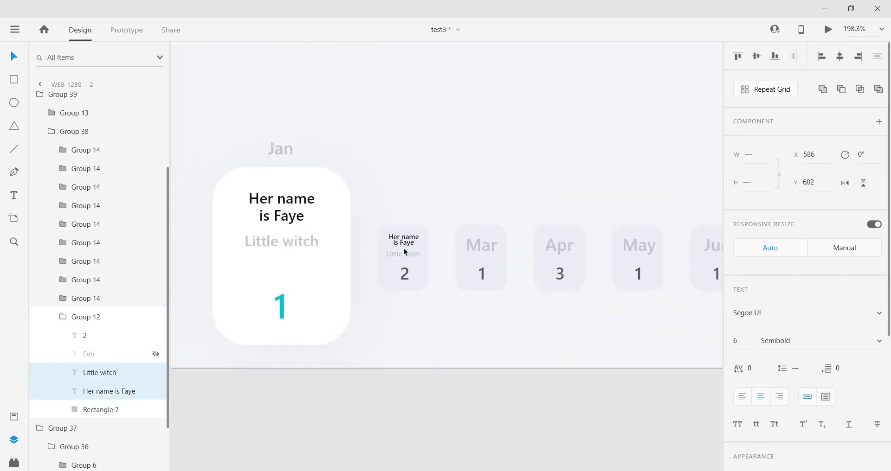
pyautogui.scroll(4, 404, 248)
pyautogui.moveTo(411, 232); pyautogui.dragTo(411, 236)
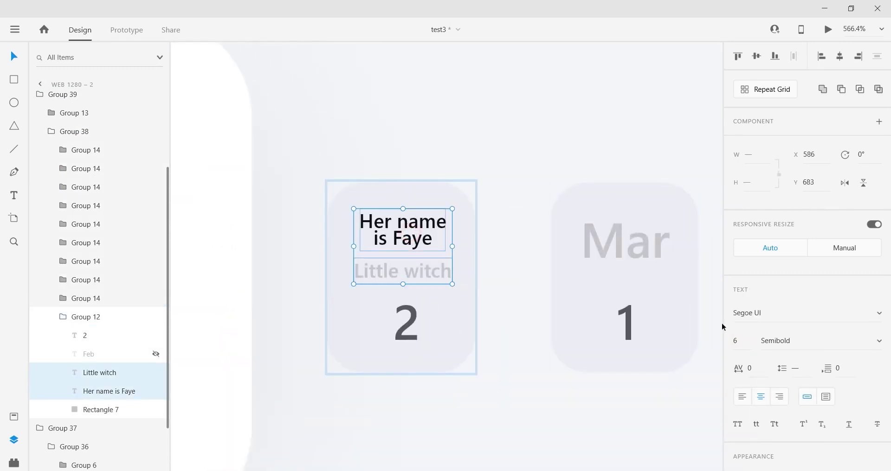
# Try to lower the opacity of the Feb card's two texts to 0%.
pyautogui.scroll(-3, 807, 327)
pyautogui.moveTo(815, 354); pyautogui.dragTo(606, 360)
pyautogui.scroll(-8, 398, 258)
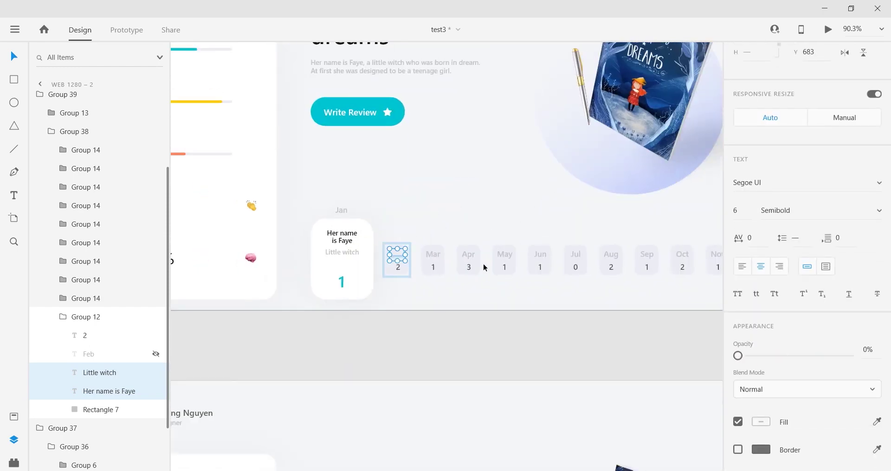
pyautogui.scroll(5, 484, 268)
pyautogui.click(321, 240)
pyautogui.scroll(-9, 407, 263)
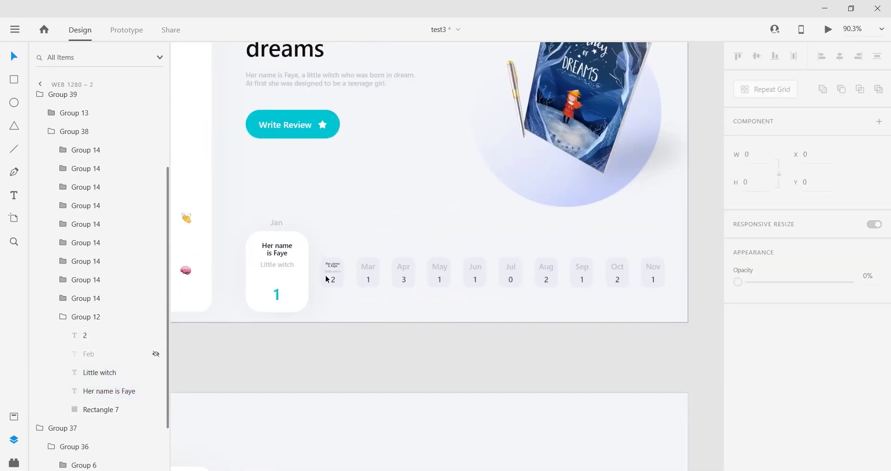
# Copy the heading text "The journey of dreams" from the Web 1280 – 4 artboard.
pyautogui.scroll(5, 430, 121)
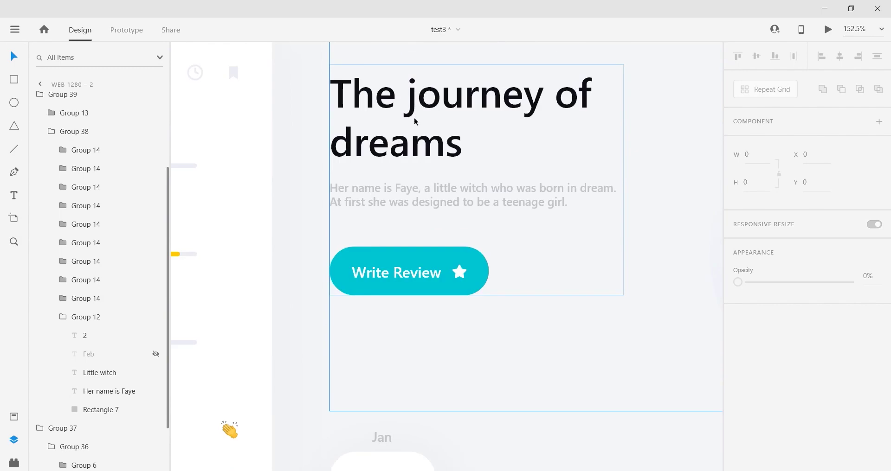
pyautogui.click(402, 76)
pyautogui.click(402, 76)
pyautogui.doubleClick(383, 144)
pyautogui.hotkey('ctrl', 'a')
pyautogui.hotkey('ctrl', 'c')
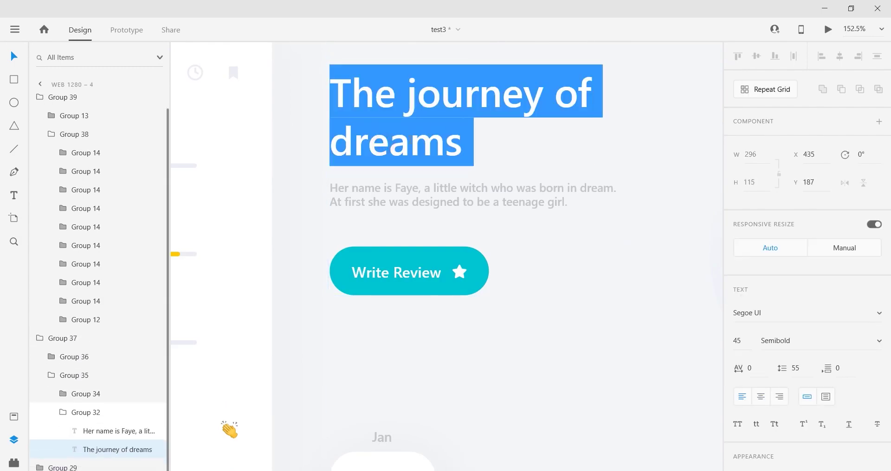
# Replace the Feb card's "Her name is Faye" text on Web 1280 – 2 with the copied "The journey of dreams".
pyautogui.scroll(-5, 370, 252)
pyautogui.scroll(8, 405, 286)
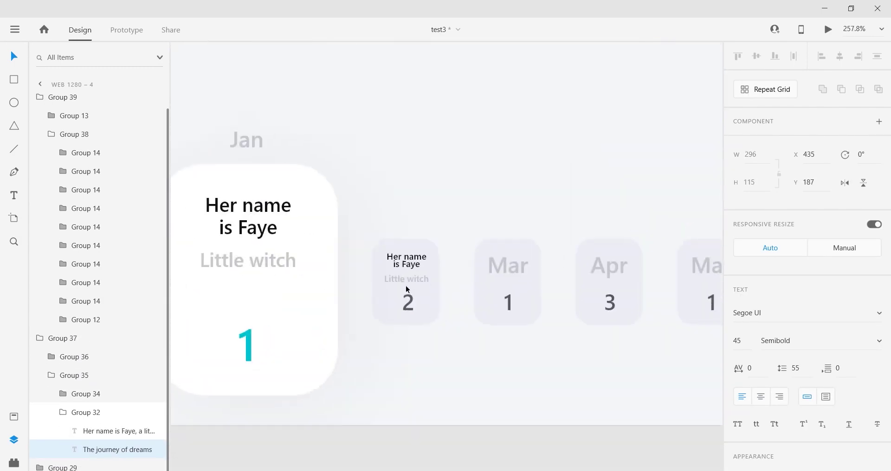
pyautogui.click(413, 248)
pyautogui.doubleClick(413, 248)
pyautogui.hotkey('ctrl', 'v')
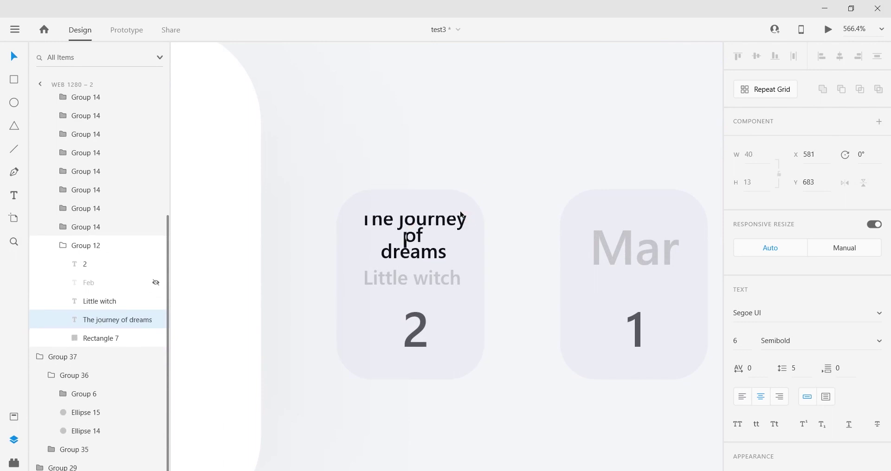
# Set the line spacing of the Feb card's "The journey of dreams" text to 8 and move it up to Y 681.
pyautogui.click(14, 59)
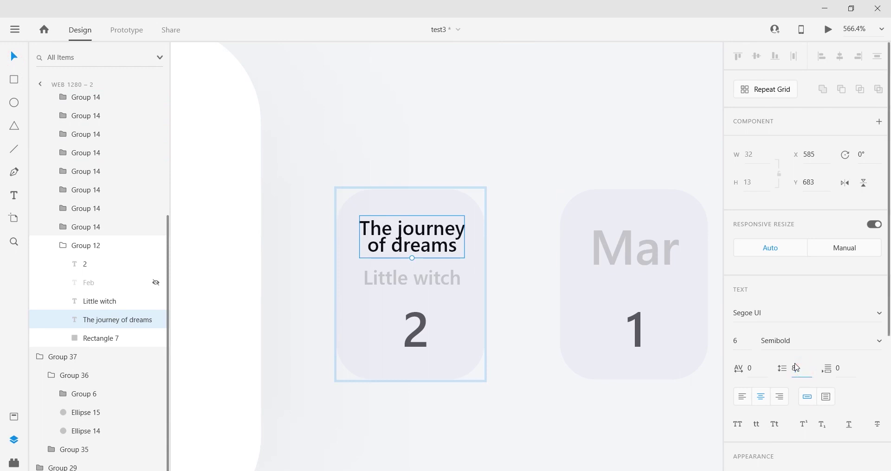
pyautogui.press('Return')
pyautogui.moveTo(418, 232); pyautogui.dragTo(418, 226)
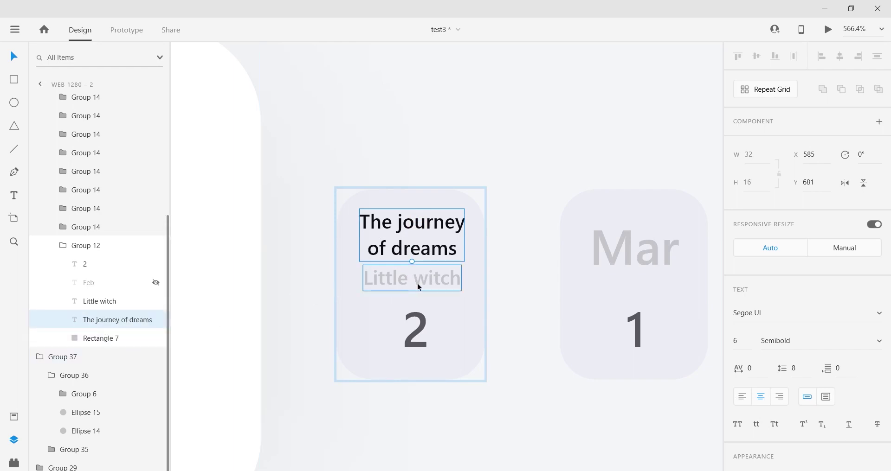
# Examine the headings, book descriptions and month timelines on the neighbouring Web 1280 artboards.
pyautogui.click(417, 287)
pyautogui.scroll(-8, 495, 253)
pyautogui.moveTo(490, 294); pyautogui.dragTo(555, 127)
pyautogui.scroll(5, 352, 167)
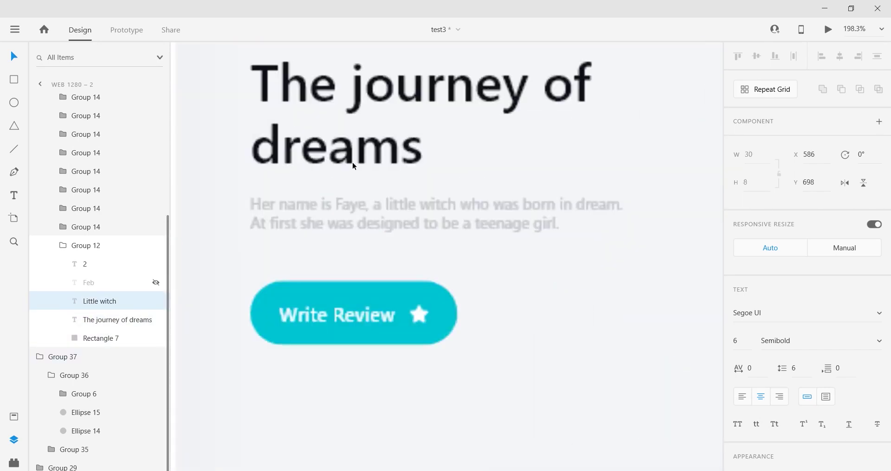
pyautogui.scroll(-8, 352, 233)
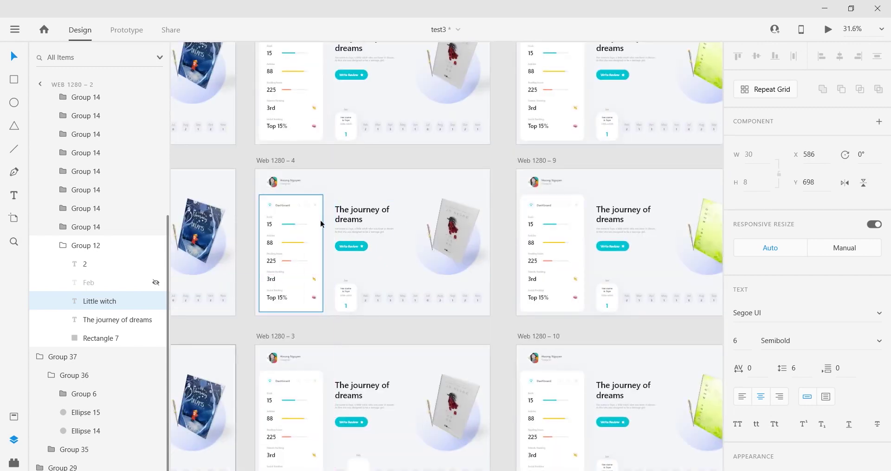
pyautogui.scroll(6, 299, 277)
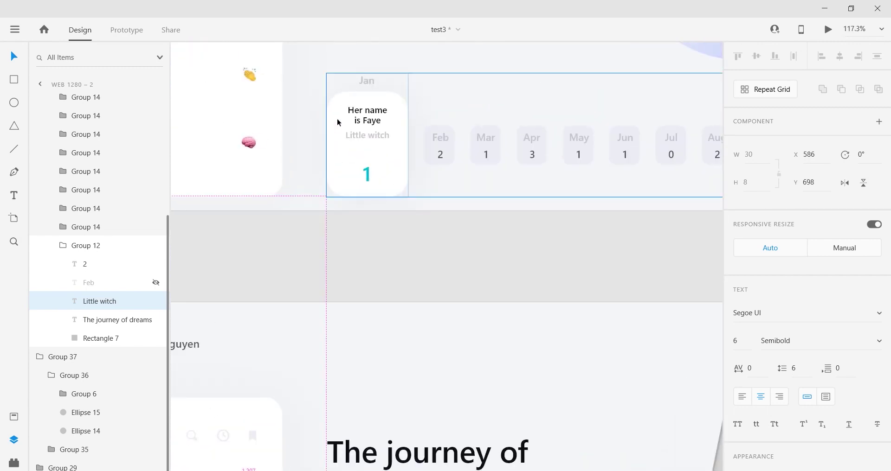
pyautogui.scroll(-6, 338, 135)
pyautogui.scroll(-1, 338, 202)
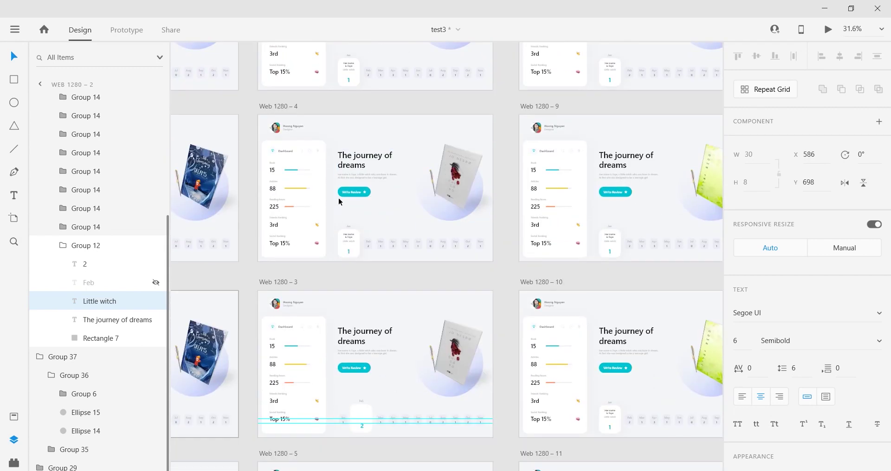
pyautogui.moveTo(307, 210); pyautogui.dragTo(351, 328)
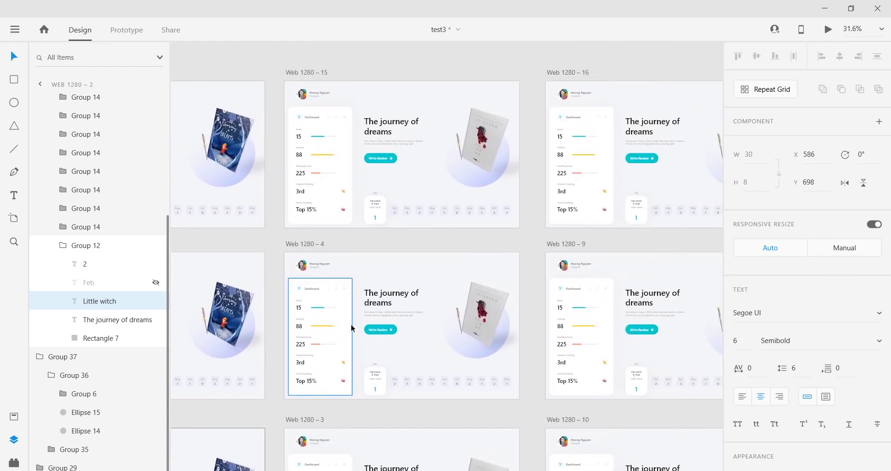
pyautogui.scroll(6, 376, 205)
pyautogui.scroll(5, 406, 224)
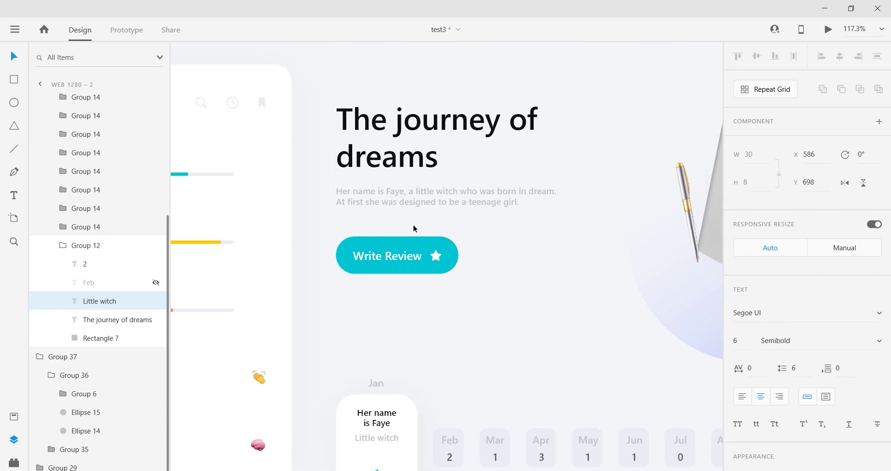
pyautogui.scroll(3, 428, 205)
pyautogui.scroll(-10, 394, 235)
pyautogui.scroll(4, 402, 233)
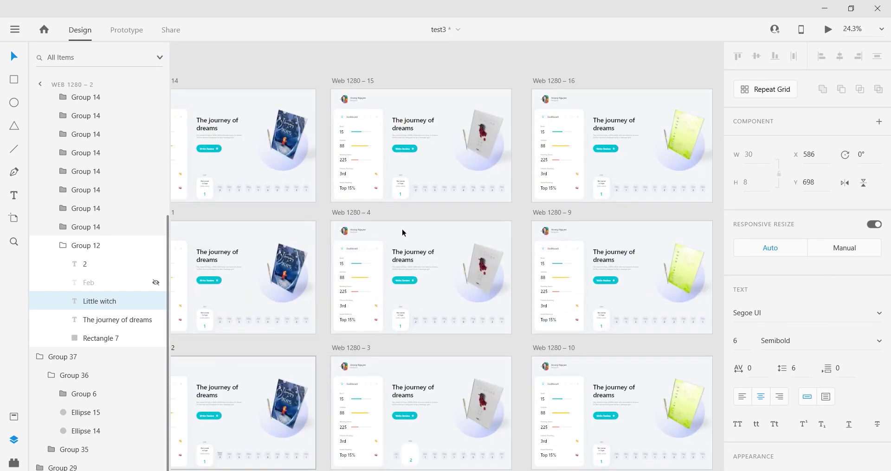
pyautogui.scroll(4, 443, 126)
pyautogui.scroll(1, 459, 177)
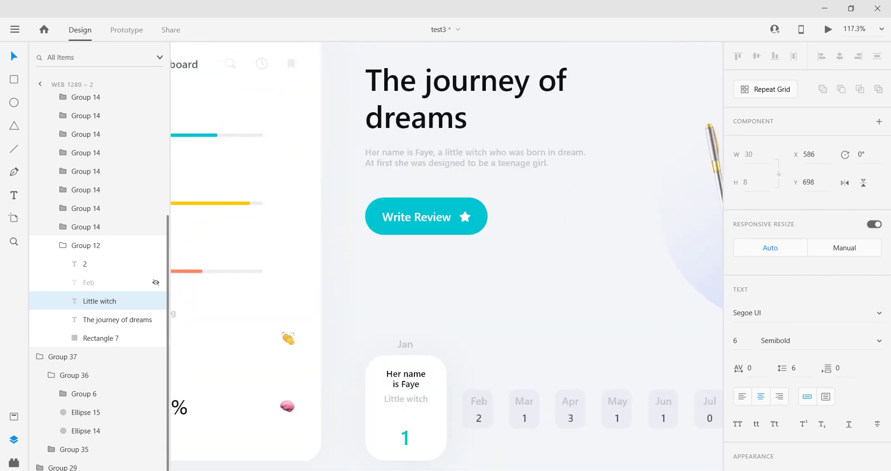
pyautogui.scroll(-10, 656, 433)
pyautogui.scroll(7, 332, 223)
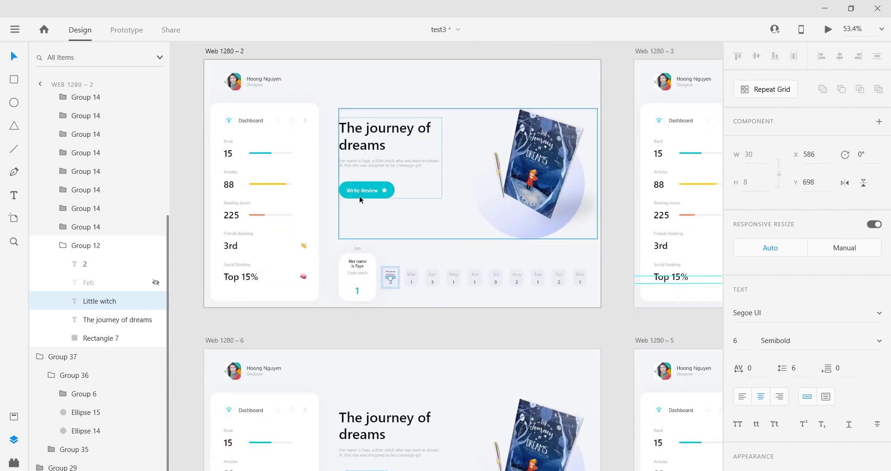
# Copy the words "teenage girl" from the book description on Web 1280 – 2.
pyautogui.scroll(6, 382, 262)
pyautogui.scroll(-4, 420, 191)
pyautogui.moveTo(427, 126); pyautogui.dragTo(428, 133)
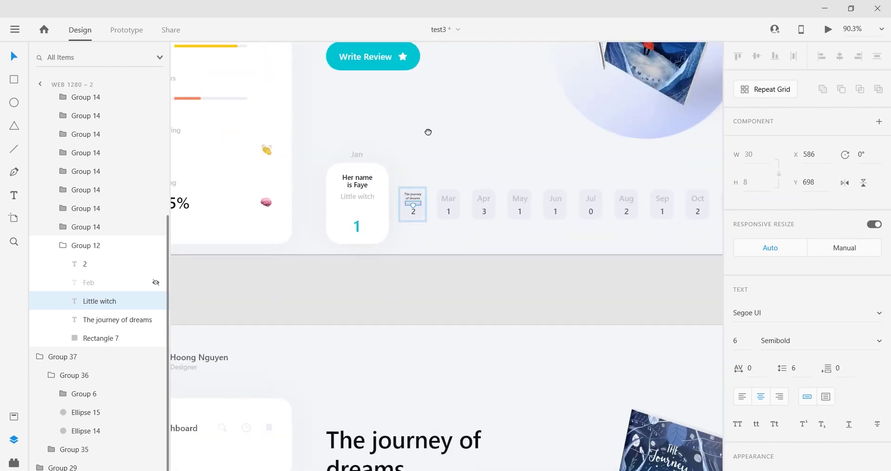
pyautogui.scroll(2, 461, 113)
pyautogui.scroll(1, 460, 139)
pyautogui.click(461, 167)
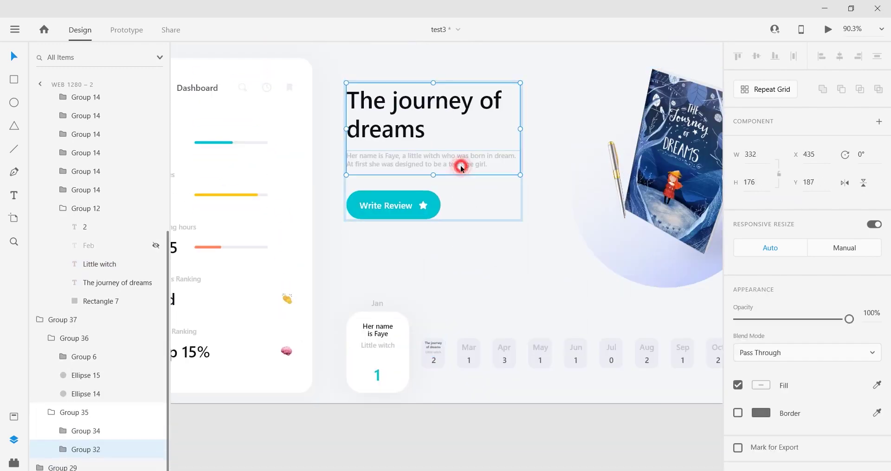
pyautogui.doubleClick(461, 167)
pyautogui.click(486, 161)
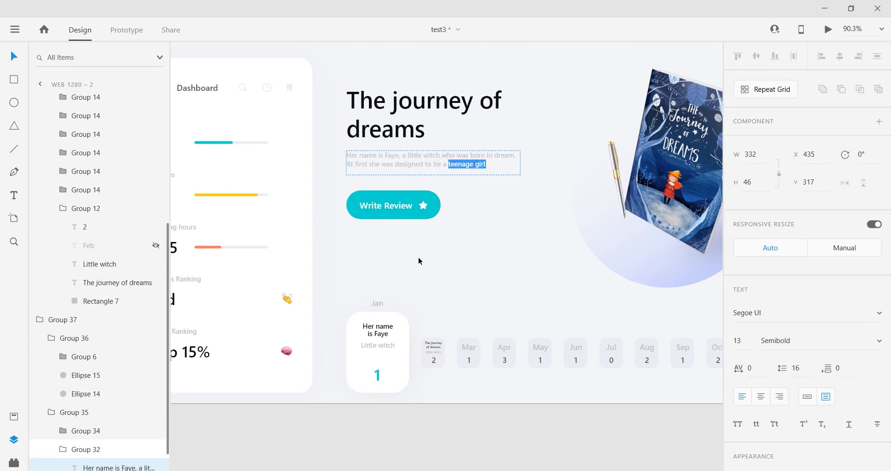
# Replace the Feb card's "Little witch" subtitle on Web 1280 – 2 with "teenage girl".
pyautogui.scroll(8, 430, 362)
pyautogui.doubleClick(448, 250)
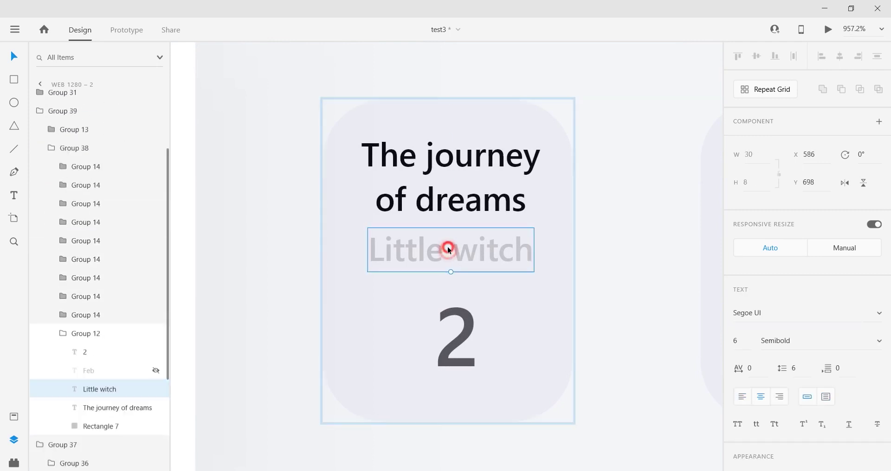
pyautogui.doubleClick(448, 248)
pyautogui.write('teenage girl')
pyautogui.press('Escape')
pyautogui.scroll(-8, 386, 299)
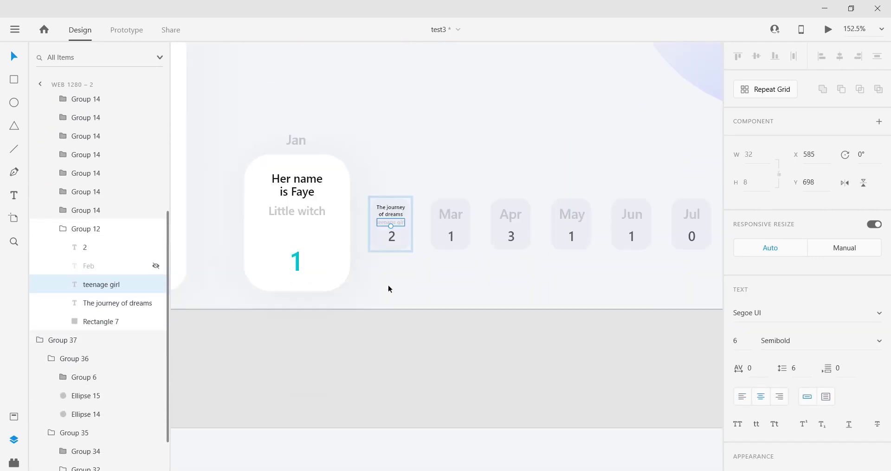
# Copy the Feb card's title and subtitle on Web 1280 – 2, and set the originals' opacity to 0%.
pyautogui.click(388, 222)
pyautogui.keyDown('shift'); pyautogui.click(386, 222); pyautogui.keyUp('shift')
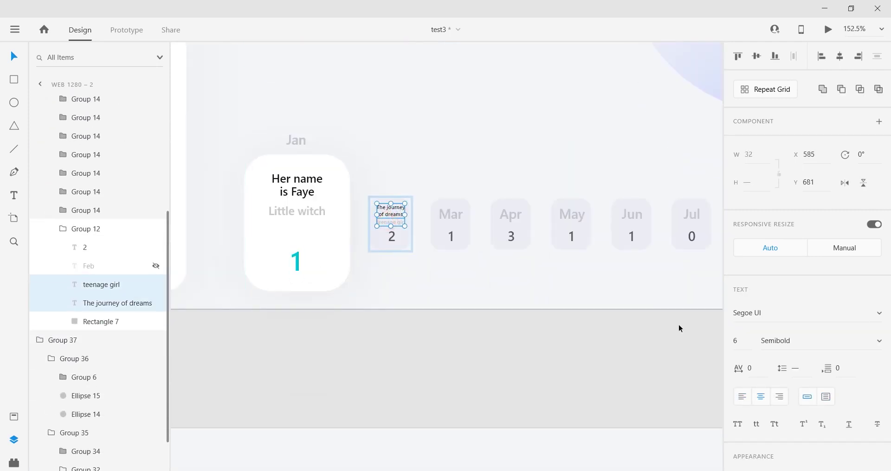
pyautogui.scroll(-5, 789, 297)
pyautogui.moveTo(848, 277); pyautogui.dragTo(734, 277)
pyautogui.scroll(-1, 415, 222)
# Make the hidden "Feb" month label in Group 12 on Web 1280 – 2 visible again.
pyautogui.scroll(-5, 416, 225)
pyautogui.hscroll(4, 443, 218)
pyautogui.hscroll(-3, 444, 218)
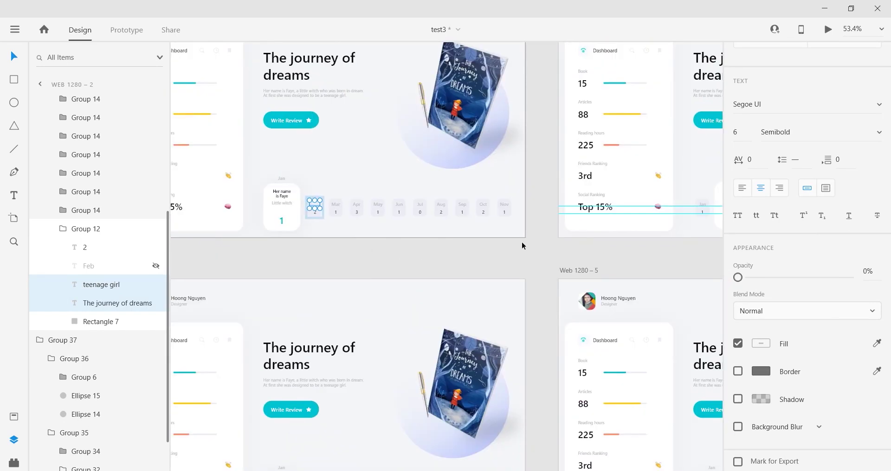
pyautogui.click(154, 266)
# Paste the copied title and subtitle into the Feb card group on Web 1280 – 3 and position them in the card's upper half.
pyautogui.hscroll(5, 332, 209)
pyautogui.scroll(4, 498, 183)
pyautogui.doubleClick(334, 181)
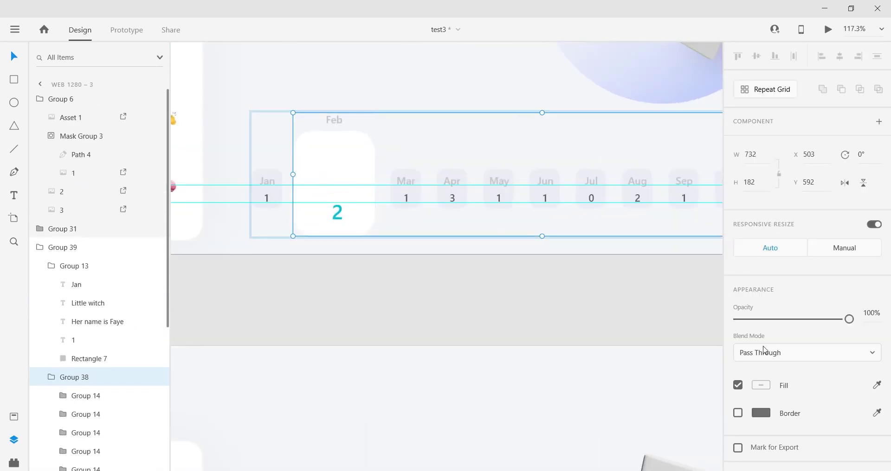
pyautogui.doubleClick(340, 173)
pyautogui.scroll(-1, 310, 307)
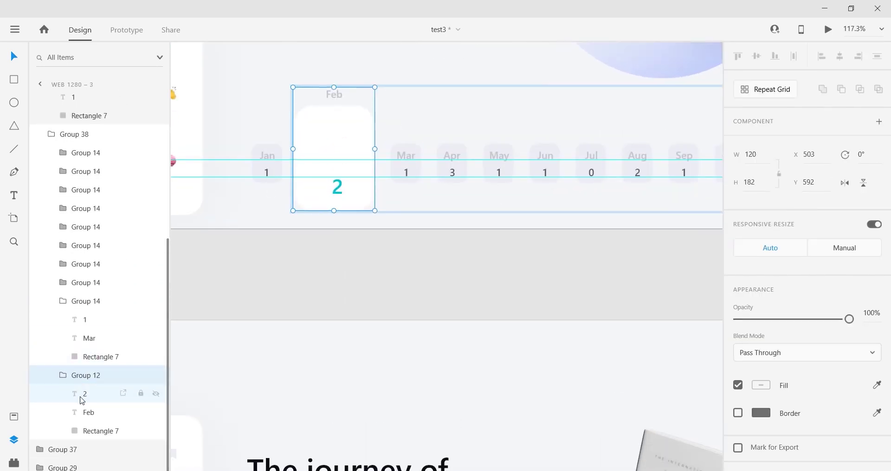
pyautogui.hotkey('ctrl', 'v')
pyautogui.scroll(3, 322, 149)
pyautogui.scroll(1, 322, 149)
pyautogui.moveTo(434, 175); pyautogui.dragTo(392, 145)
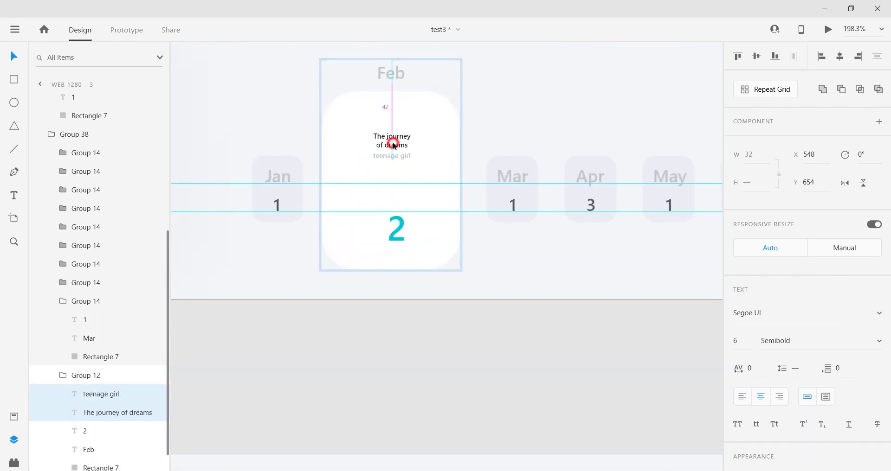
# Set the font size of the pasted Feb title and subtitle to 15.
pyautogui.click(747, 344)
pyautogui.write('1')
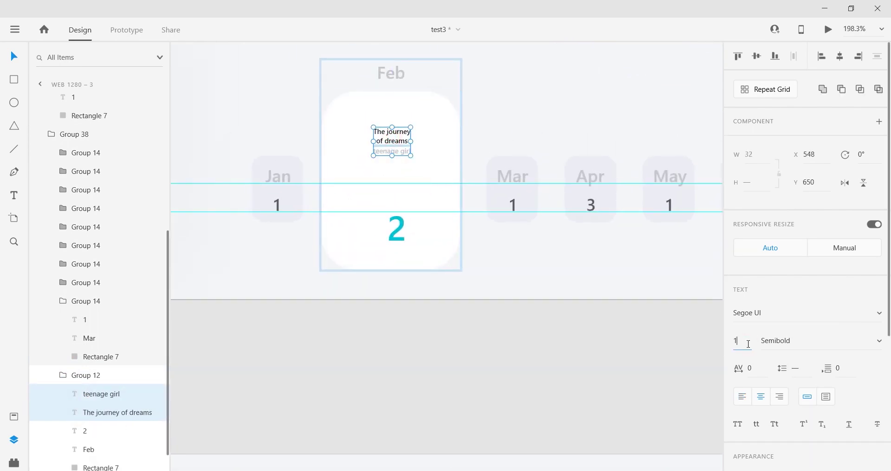
pyautogui.write('5')
pyautogui.press('Return')
# Match the Feb title and subtitle on Web 1280 – 3 to the Jan card's subtitle font size of 13.
pyautogui.scroll(-5, 380, 185)
pyautogui.hscroll(-5, 609, 217)
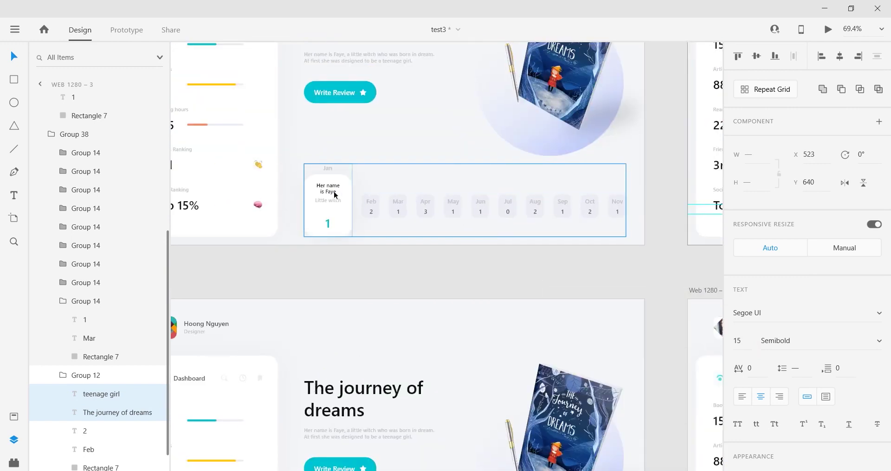
pyautogui.click(335, 194)
pyautogui.hscroll(10, 328, 204)
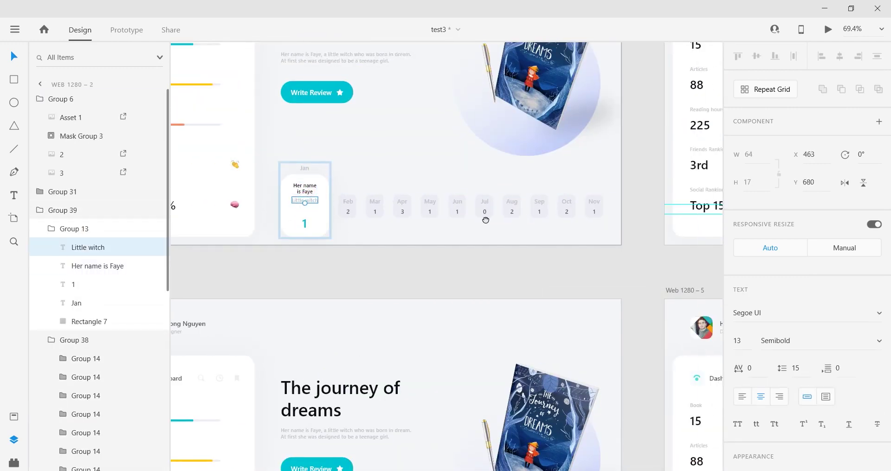
pyautogui.scroll(4, 531, 182)
pyautogui.click(468, 193)
pyautogui.keyDown('shift'); pyautogui.click(466, 178); pyautogui.keyUp('shift')
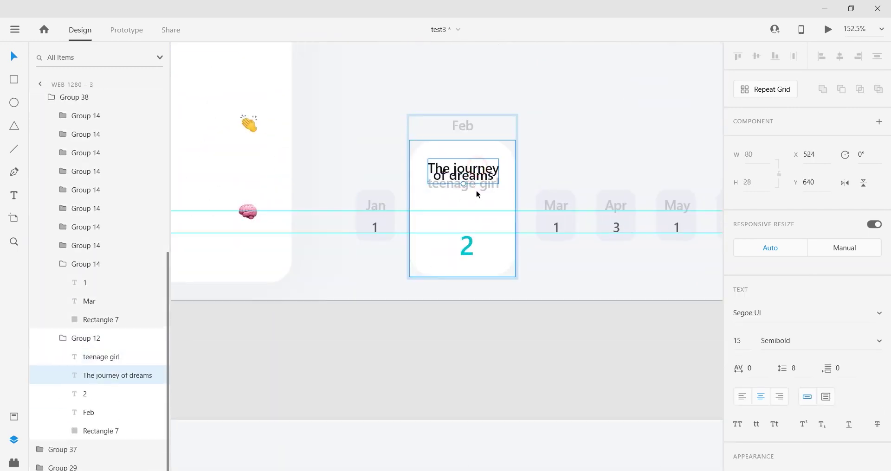
pyautogui.write('13')
pyautogui.press('Return')
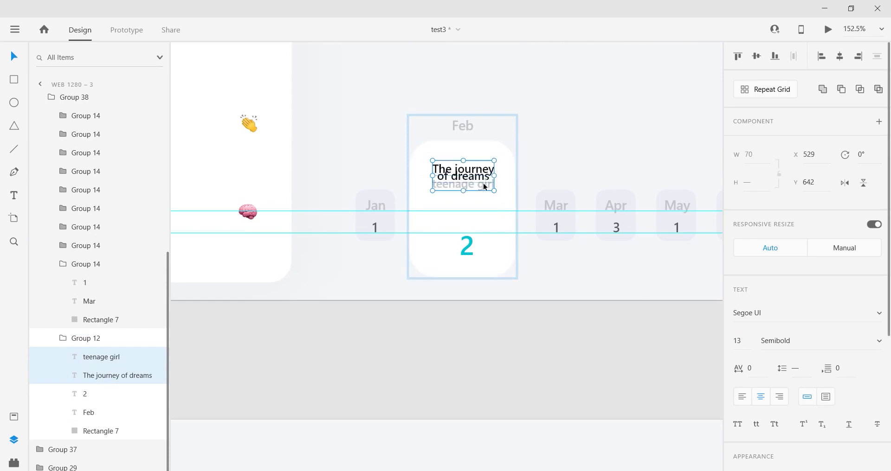
pyautogui.scroll(-4, 445, 198)
pyautogui.scroll(4, 445, 199)
pyautogui.click(422, 280)
# Set the line spacing of the Feb card's "The journey of dreams" title to 15, matching the Jan card's title.
pyautogui.scroll(-5, 420, 188)
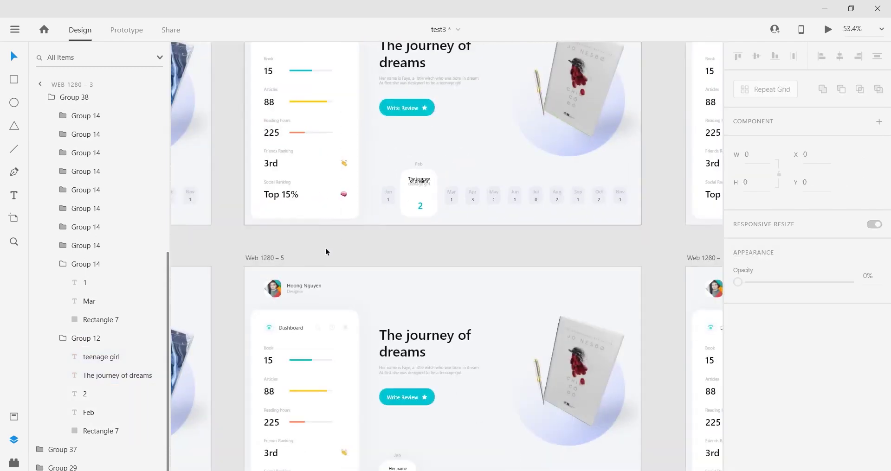
pyautogui.hscroll(-5, 357, 230)
pyautogui.scroll(4, 343, 187)
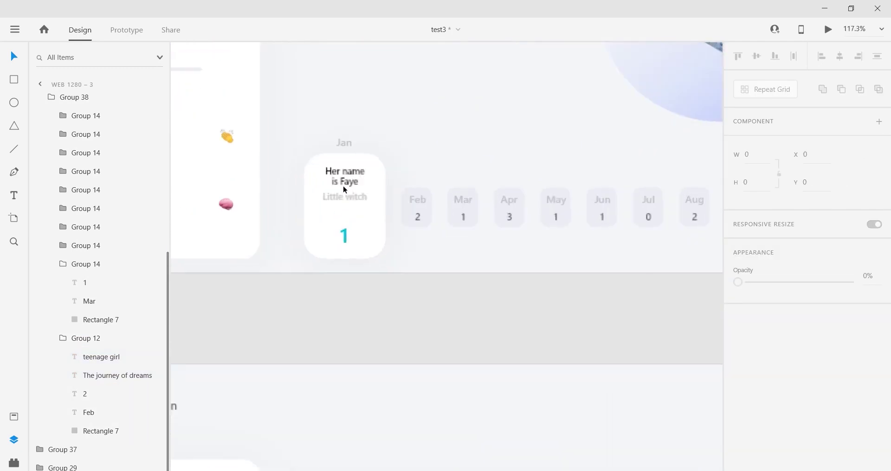
pyautogui.doubleClick(343, 185)
pyautogui.doubleClick(344, 184)
pyautogui.moveTo(569, 231); pyautogui.dragTo(267, 224)
pyautogui.hscroll(3, 267, 224)
pyautogui.scroll(3, 439, 153)
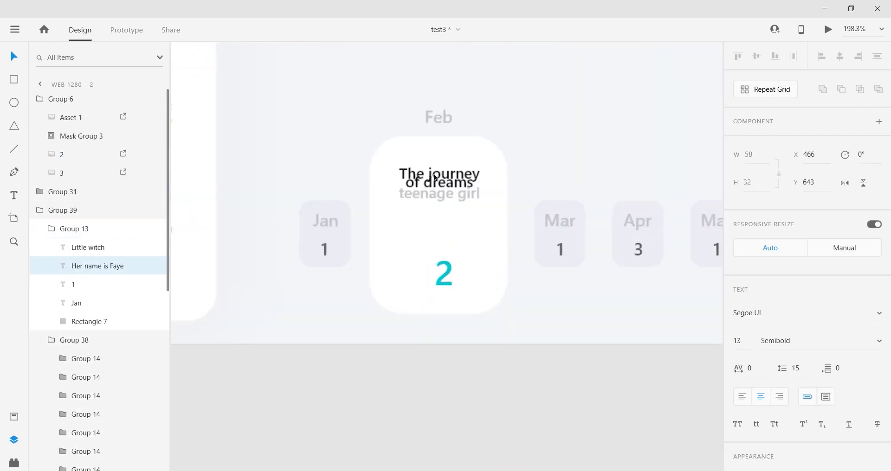
pyautogui.doubleClick(444, 181)
pyautogui.doubleClick(444, 181)
pyautogui.doubleClick(445, 181)
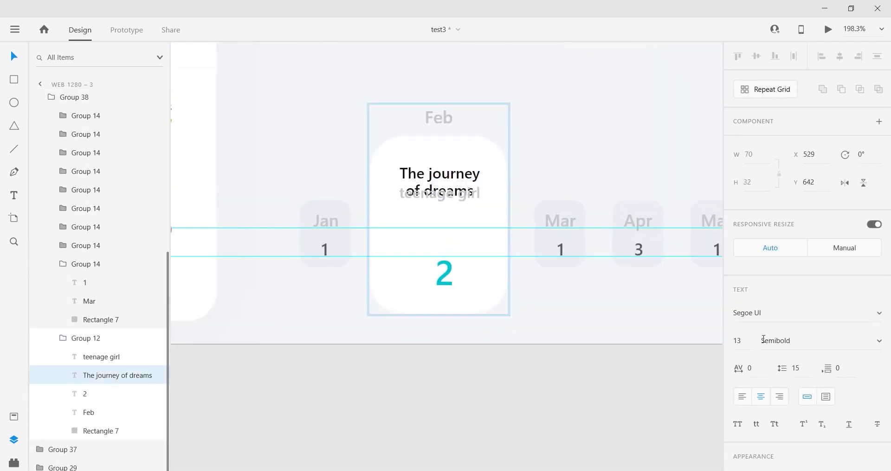
# Move the "teenage girl" subtitle below the title, and centre both texts horizontally in the Feb card at Y 642.
pyautogui.moveTo(440, 199); pyautogui.dragTo(457, 212)
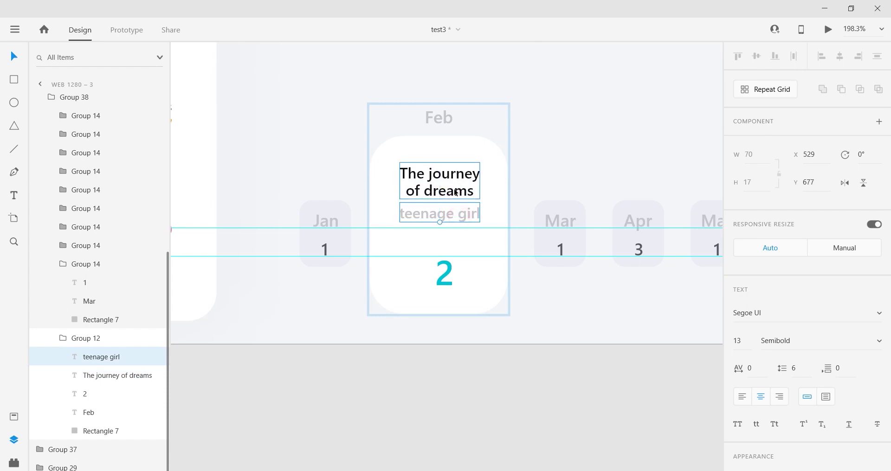
pyautogui.scroll(-3, 455, 191)
pyautogui.scroll(3, 455, 191)
pyautogui.keyDown('shift'); pyautogui.click(434, 163); pyautogui.keyUp('shift')
pyautogui.moveTo(434, 163); pyautogui.dragTo(430, 159)
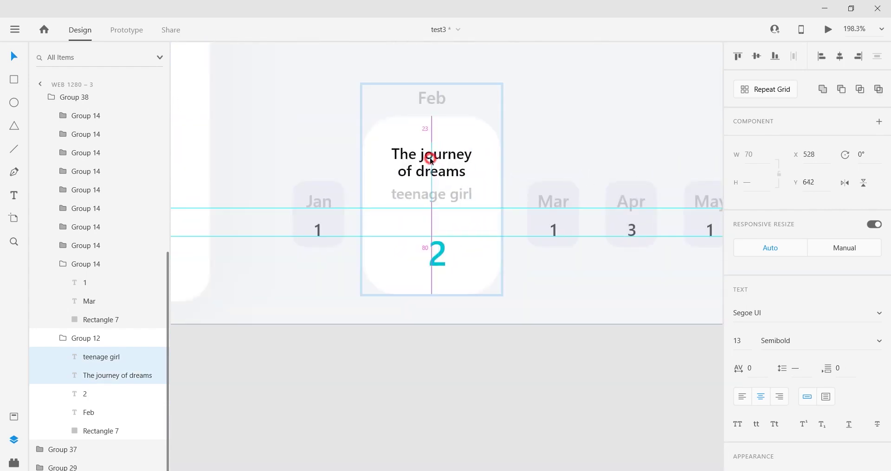
# Centre the number 2 horizontally in the Feb card on Web 1280 – 3 at X 555.
pyautogui.click(436, 255)
pyautogui.scroll(-3, 428, 257)
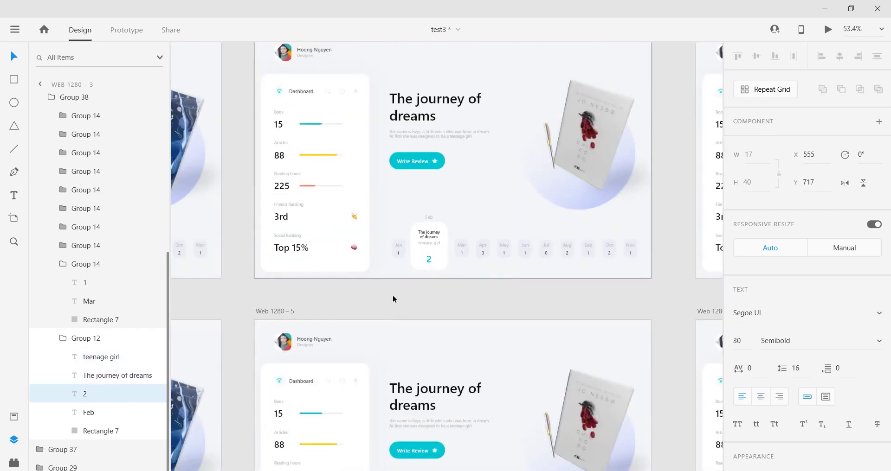
pyautogui.click(393, 296)
# Preview the prototype from Web 1280 – 1 and trigger the Feb card to check its transition.
pyautogui.moveTo(425, 281); pyautogui.dragTo(642, 328)
pyautogui.scroll(-3, 422, 276)
pyautogui.click(349, 87)
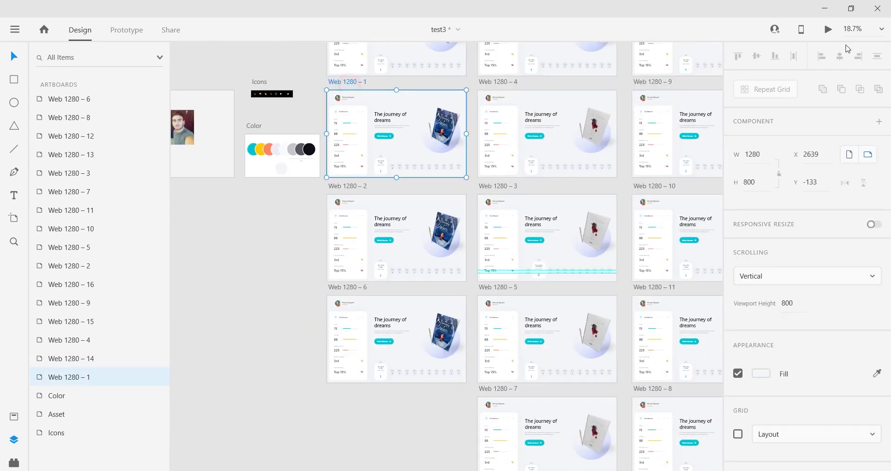
pyautogui.click(827, 29)
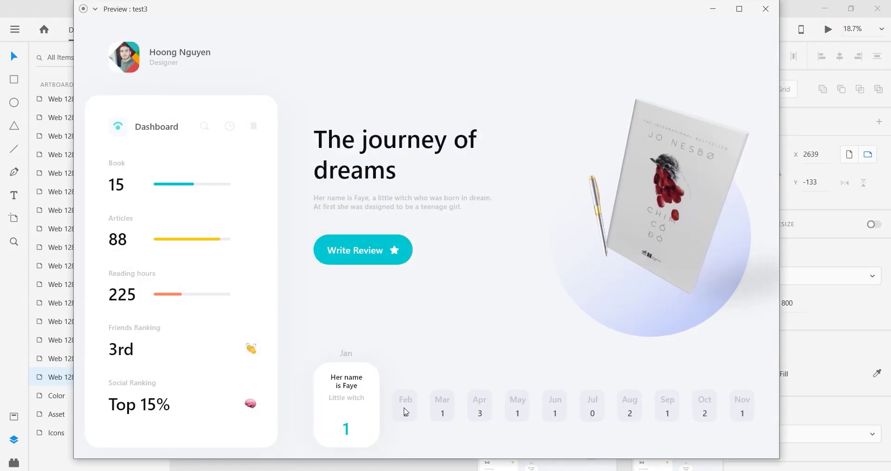
pyautogui.click(755, 11)
pyautogui.click(828, 30)
pyautogui.click(341, 404)
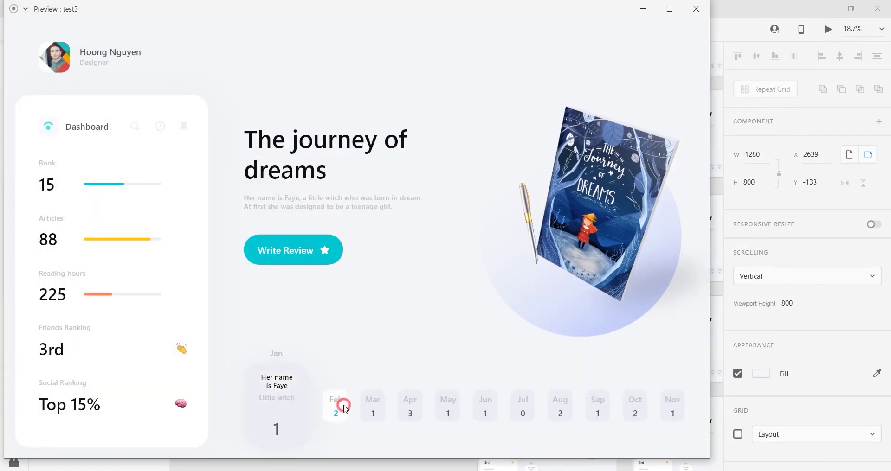
pyautogui.click(696, 9)
# Copy the whole month timeline, Group 39, from Web 1280 – 3 and collapse its layer groups.
pyautogui.moveTo(555, 236); pyautogui.dragTo(350, 249)
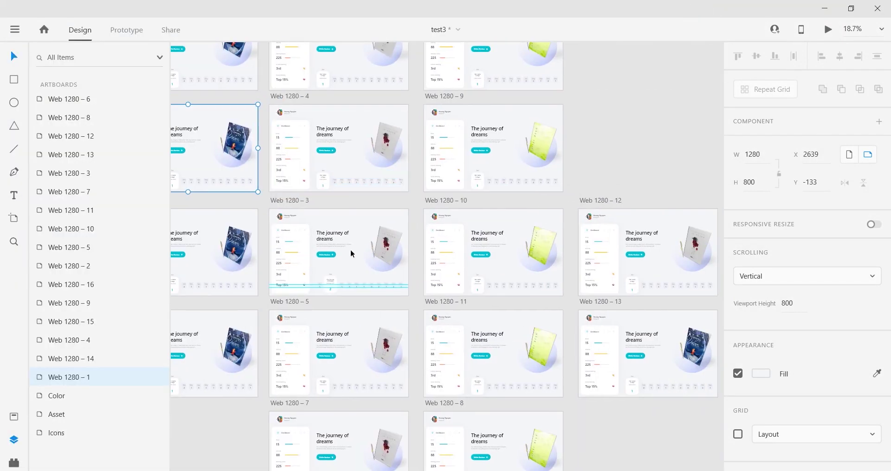
pyautogui.moveTo(306, 206); pyautogui.dragTo(413, 203)
pyautogui.click(413, 199)
pyautogui.scroll(5, 412, 203)
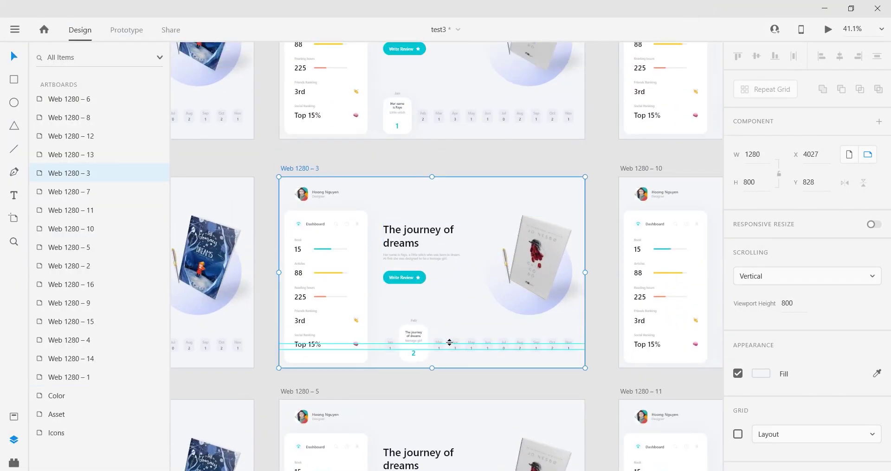
pyautogui.click(460, 343)
pyautogui.rightClick(442, 345)
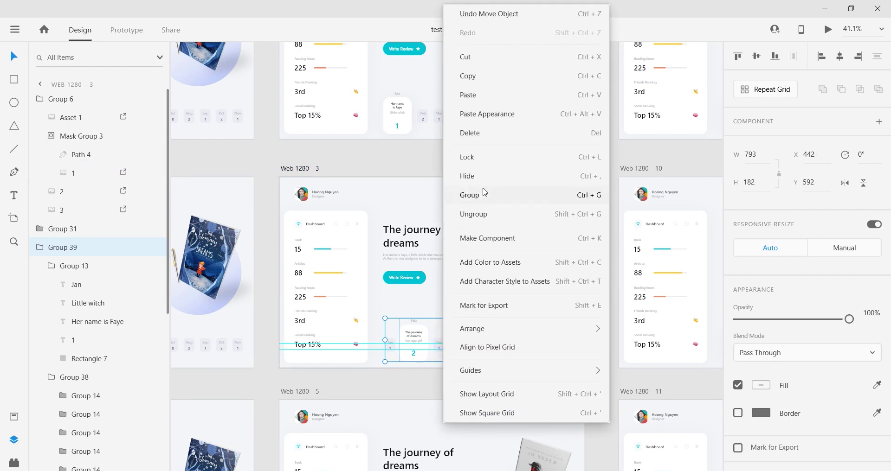
pyautogui.click(474, 79)
pyautogui.click(52, 267)
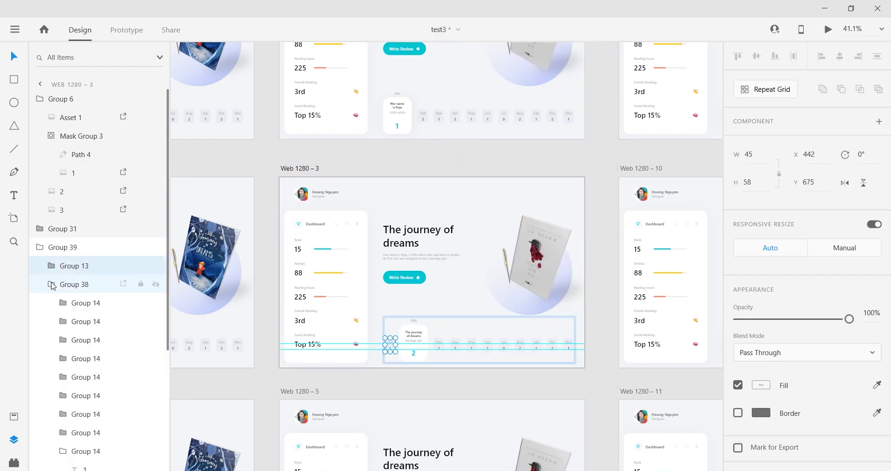
pyautogui.click(51, 284)
pyautogui.click(40, 247)
# Paste the copied month timeline onto the Web 1280 – 4 artboard.
pyautogui.click(496, 119)
pyautogui.click(473, 116)
pyautogui.rightClick(447, 78)
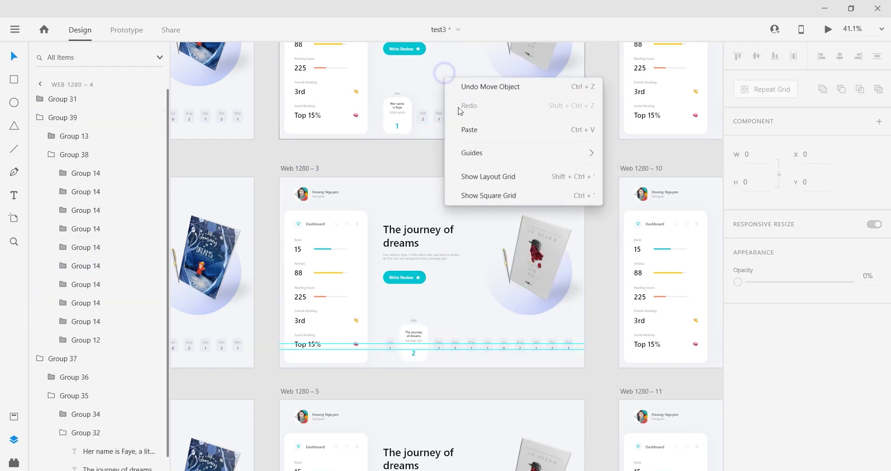
pyautogui.click(466, 127)
pyautogui.scroll(5, 377, 118)
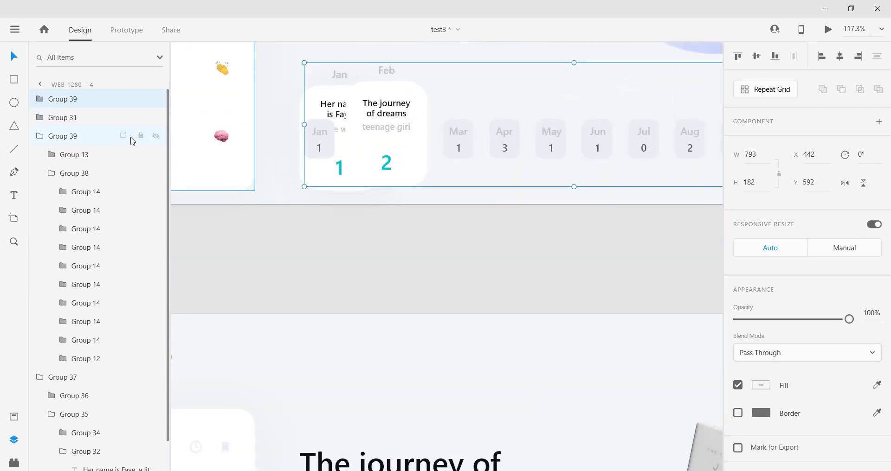
# Reorder the pasted timeline directly below Group 31, and delete the old month timeline from Web 1280 – 4.
pyautogui.click(40, 136)
pyautogui.moveTo(68, 100); pyautogui.dragTo(74, 128)
pyautogui.click(66, 137)
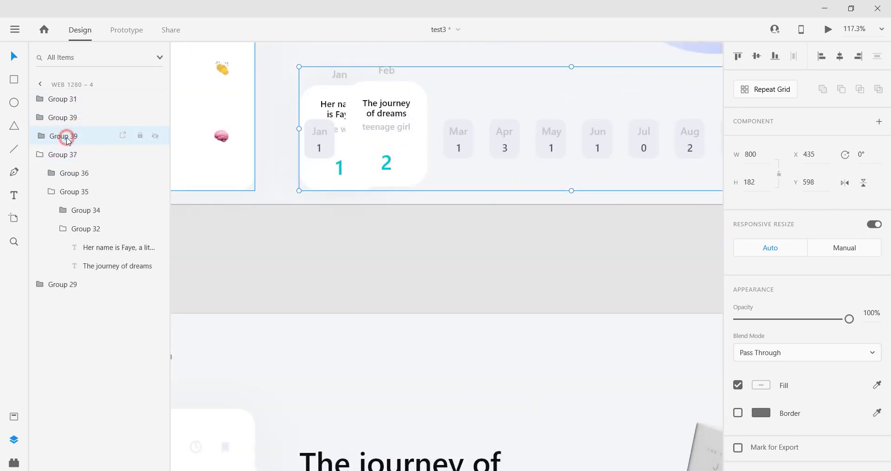
pyautogui.press('Delete')
# Collapse Group 32, Group 35 and Group 37 in the Web 1280 – 4 layer list.
pyautogui.click(62, 211)
pyautogui.click(50, 174)
pyautogui.click(40, 136)
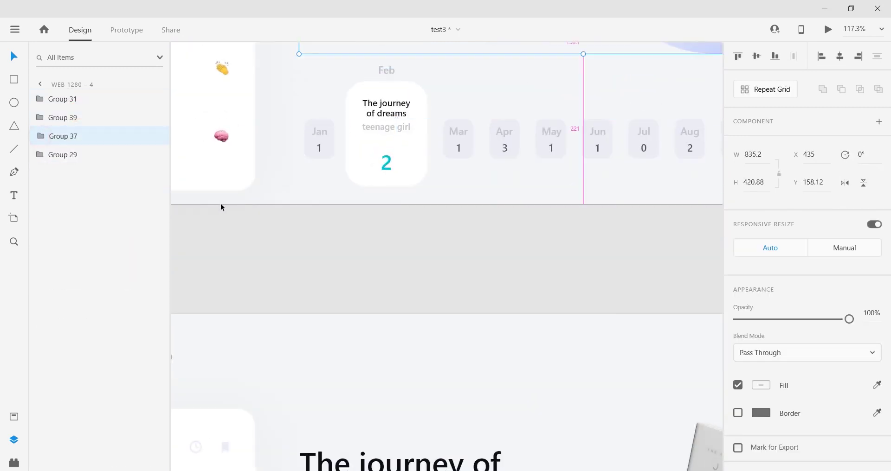
# Preview the prototype from Web 1280 – 1 again and trigger the Feb card with the replaced timeline.
pyautogui.scroll(-10, 498, 195)
pyautogui.click(326, 123)
pyautogui.click(822, 32)
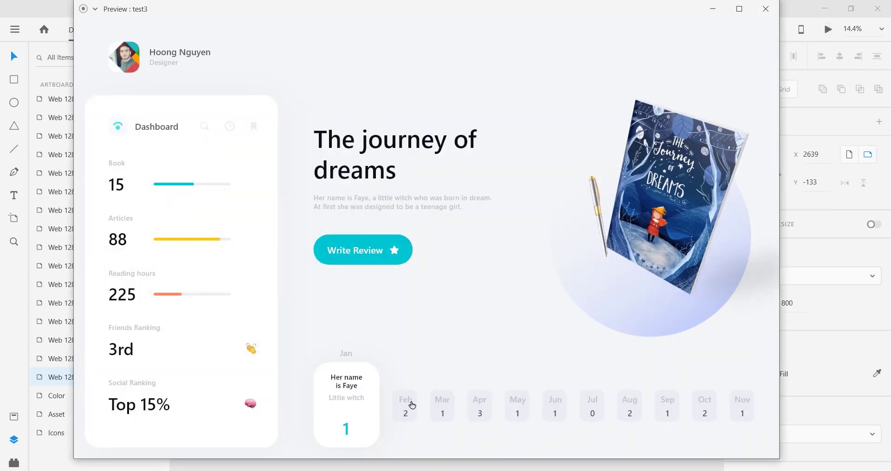
pyautogui.click(408, 404)
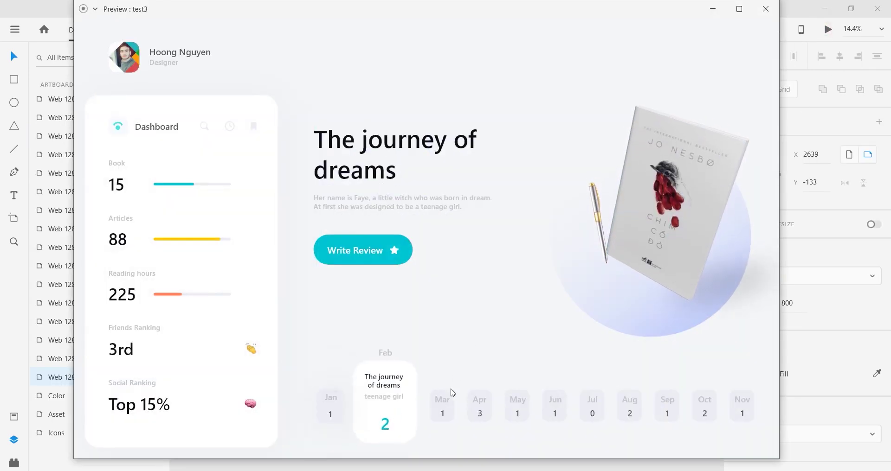
# Close the preview and replace the month timeline on Web 1280 – 15 with the copied Feb-highlighted timeline.
pyautogui.click(765, 9)
pyautogui.scroll(5, 458, 223)
pyautogui.scroll(2, 502, 171)
pyautogui.click(502, 171)
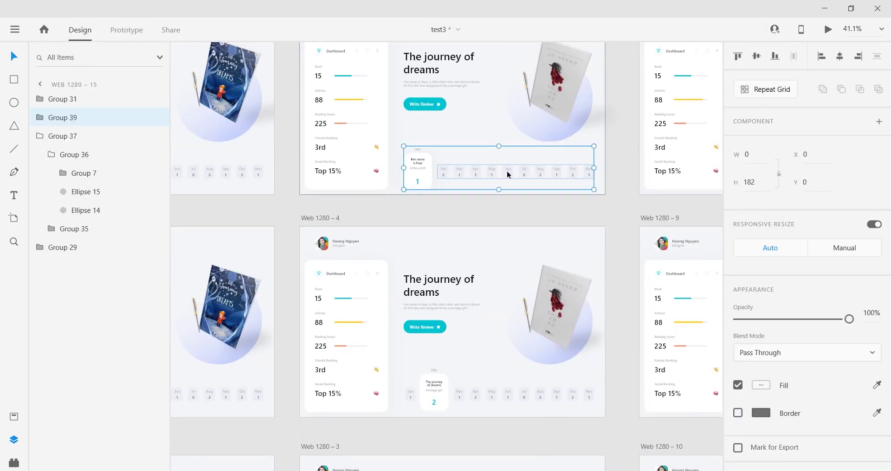
pyautogui.rightClick(507, 174)
pyautogui.click(531, 229)
# Preview the prototype from Web 1280 – 1, trigger the Feb card and test the enlarged card.
pyautogui.scroll(-5, 531, 228)
pyautogui.click(310, 190)
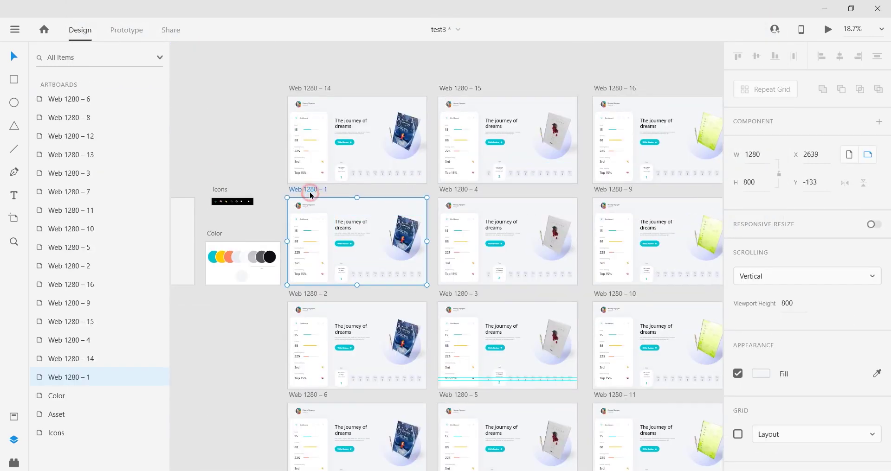
pyautogui.click(828, 30)
pyautogui.click(405, 408)
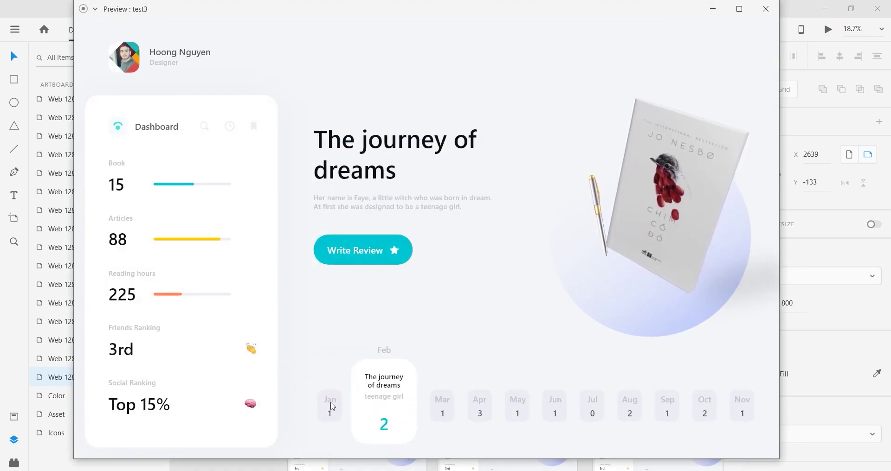
pyautogui.click(388, 394)
pyautogui.click(765, 9)
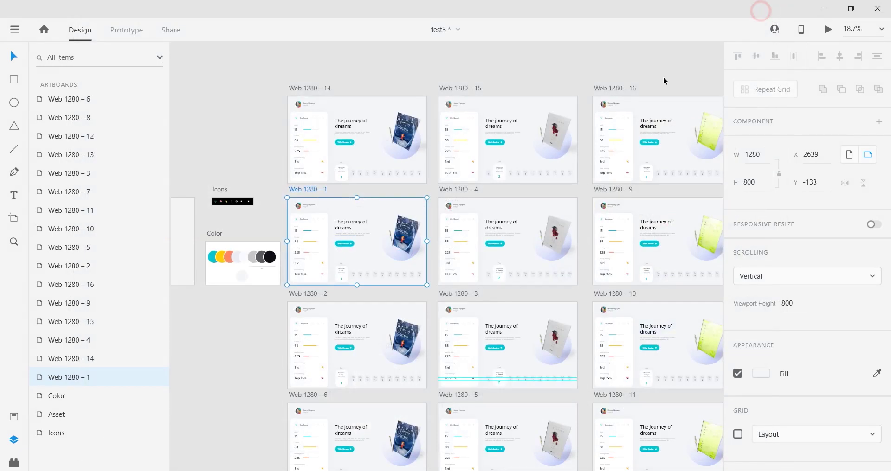
# Locate the Jan card in the Web 1280 – 4 timeline and check the prototype interaction set on Web 1280 – 5.
pyautogui.click(450, 190)
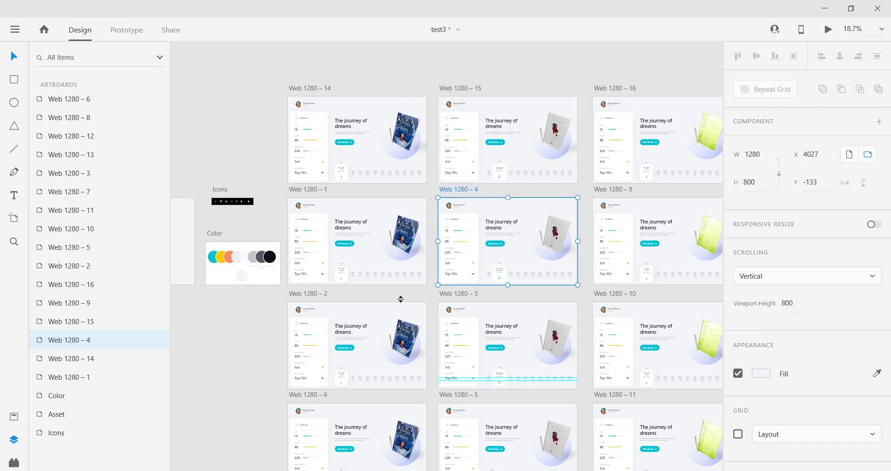
pyautogui.scroll(4, 399, 298)
pyautogui.hscroll(-3, 586, 280)
pyautogui.click(396, 223)
pyautogui.hotkey('ctrl', '0')
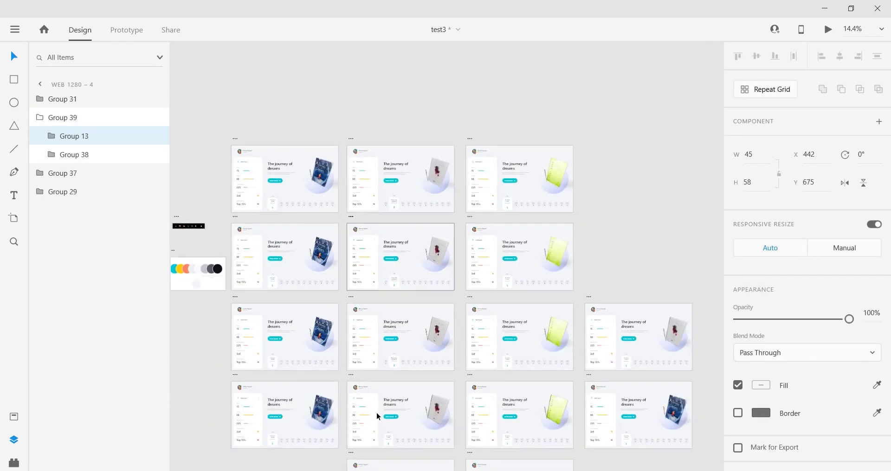
pyautogui.click(126, 30)
pyautogui.click(345, 308)
pyautogui.scroll(2, 345, 309)
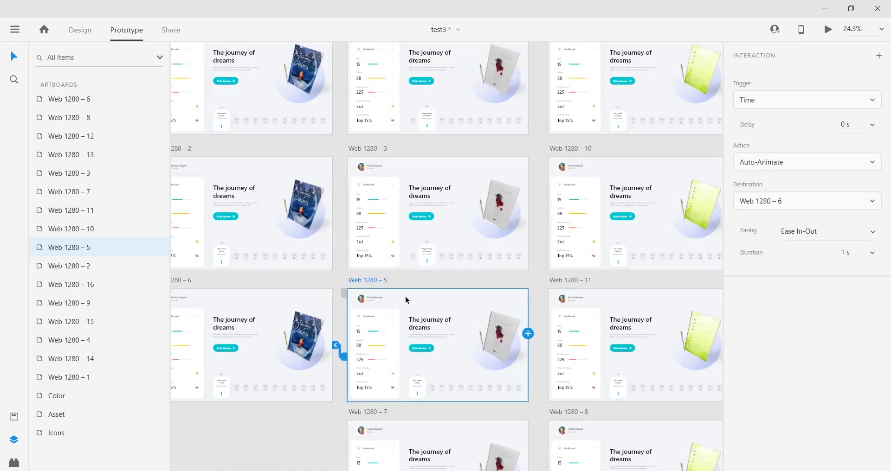
# Link the Jan card on Web 1280 – 4 to Web 1280 – 5 on Tap with Auto-Animate, easing None and duration 0 s.
pyautogui.scroll(2, 405, 296)
pyautogui.hscroll(-2, 405, 296)
pyautogui.doubleClick(456, 165)
pyautogui.moveTo(461, 165); pyautogui.dragTo(458, 365)
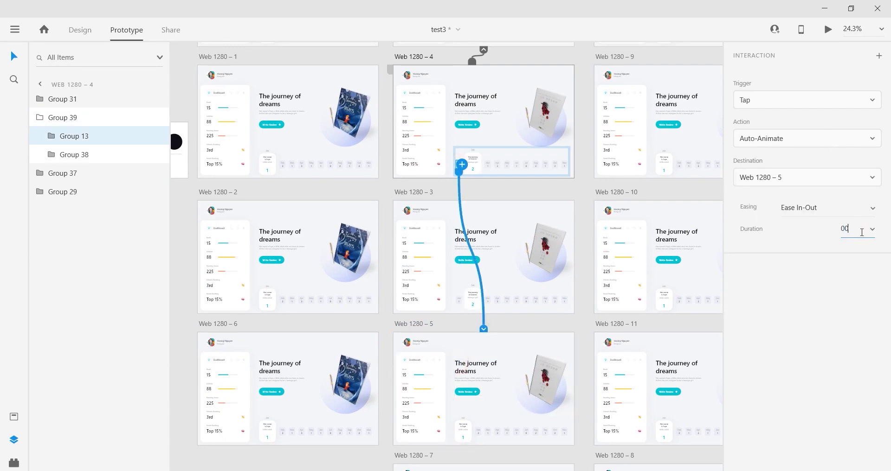
pyautogui.click(872, 208)
pyautogui.click(825, 135)
pyautogui.scroll(3, 459, 314)
pyautogui.hscroll(-1, 460, 315)
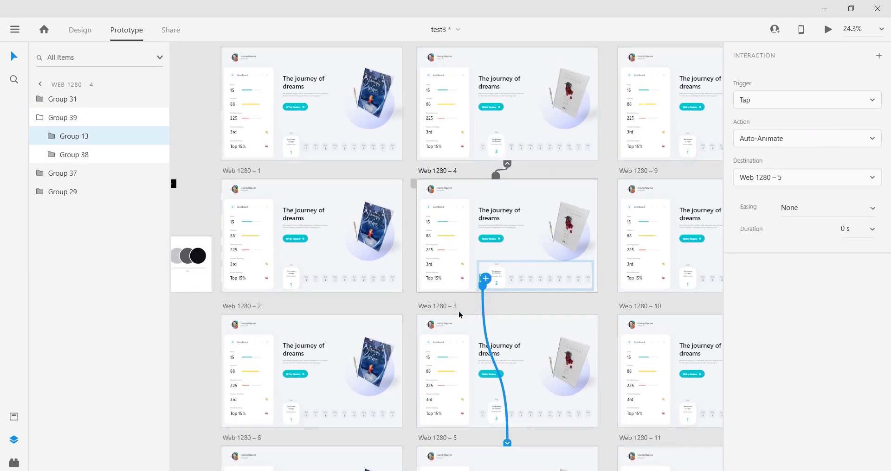
# Link the enlarged Feb card on Web 1280 – 4 to Web 1280 – 7 on Tap with Auto-Animate, easing None and duration 0 s.
pyautogui.click(491, 281)
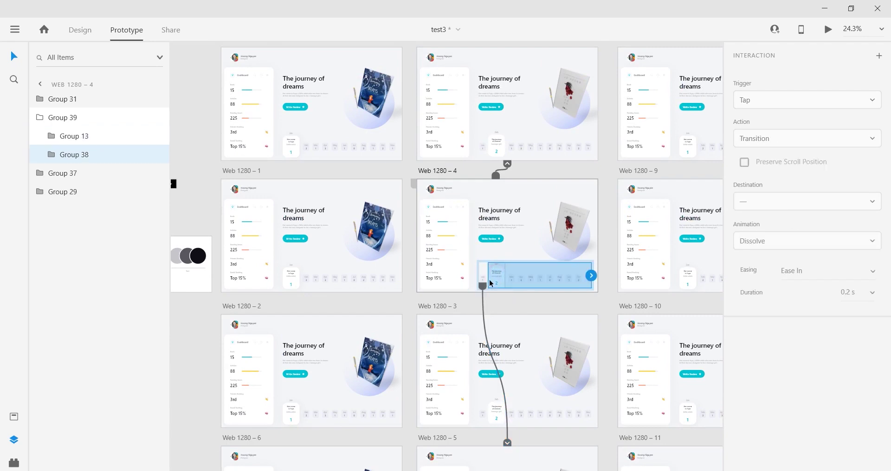
pyautogui.doubleClick(491, 281)
pyautogui.scroll(-3, 507, 339)
pyautogui.scroll(-1, 507, 160)
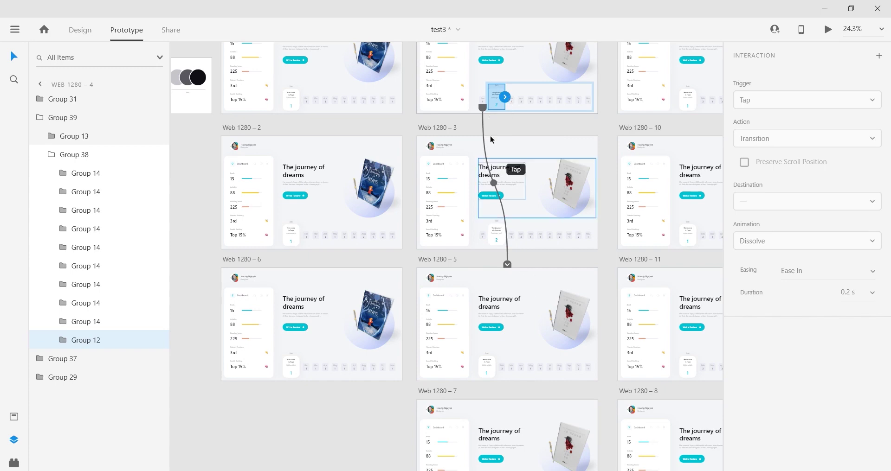
pyautogui.moveTo(506, 96); pyautogui.dragTo(508, 427)
pyautogui.scroll(-2, 520, 159)
pyautogui.scroll(3, 457, 111)
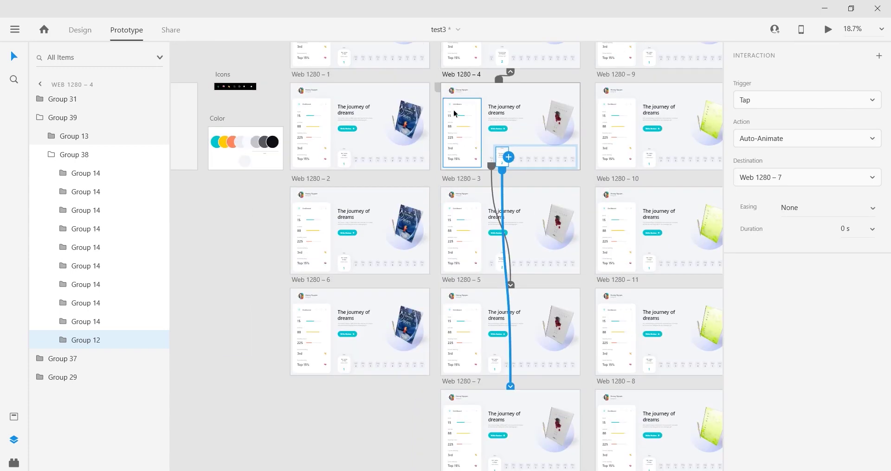
# Preview the prototype from Web 1280 – 1 and test switching between the Feb and Jan cards.
pyautogui.click(306, 189)
pyautogui.click(825, 31)
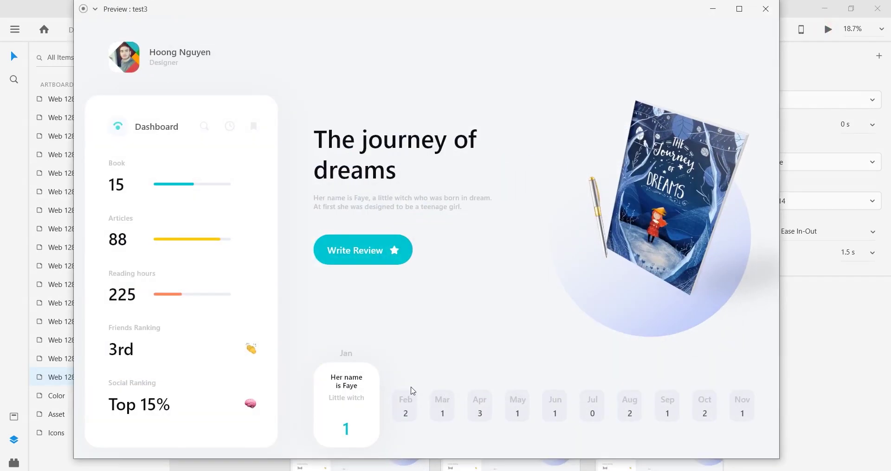
pyautogui.click(409, 411)
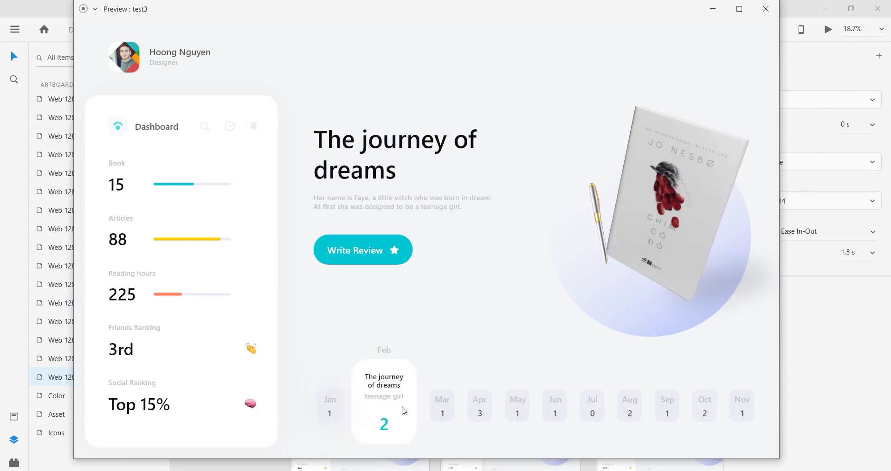
pyautogui.click(332, 406)
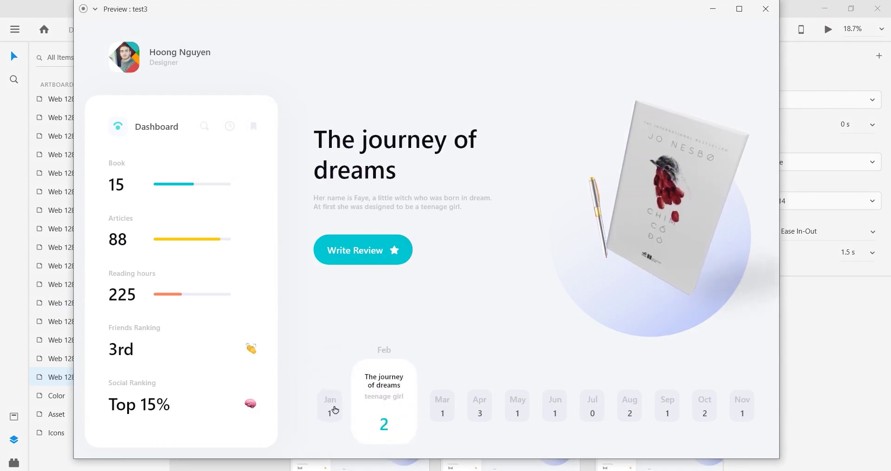
pyautogui.click(409, 413)
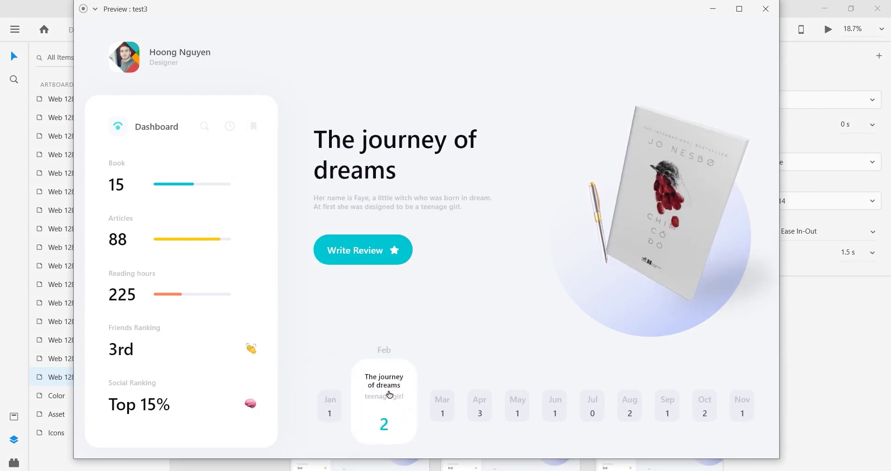
pyautogui.click(765, 9)
pyautogui.moveTo(593, 320); pyautogui.dragTo(426, 271)
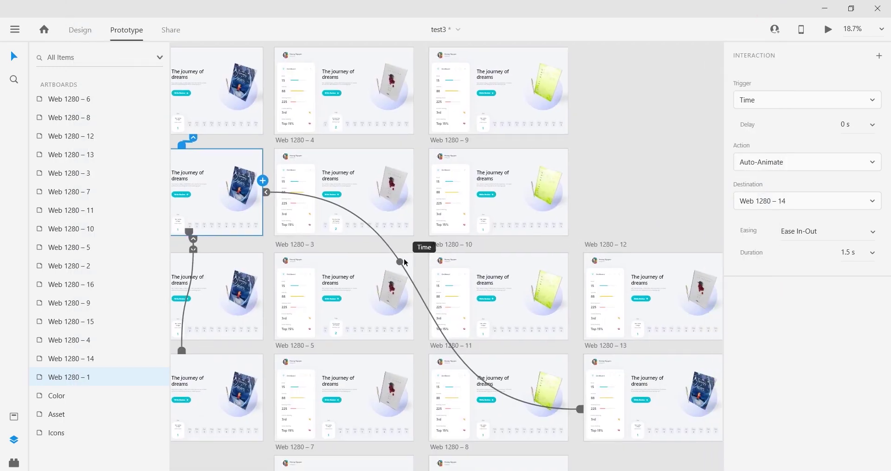
pyautogui.click(630, 138)
pyautogui.scroll(-3, 627, 128)
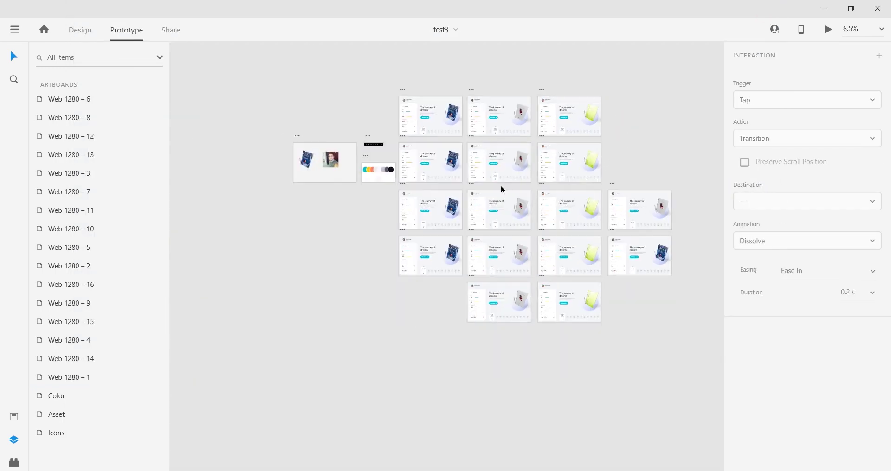
pyautogui.scroll(2, 625, 160)
pyautogui.scroll(2, 681, 214)
pyautogui.scroll(-2, 597, 206)
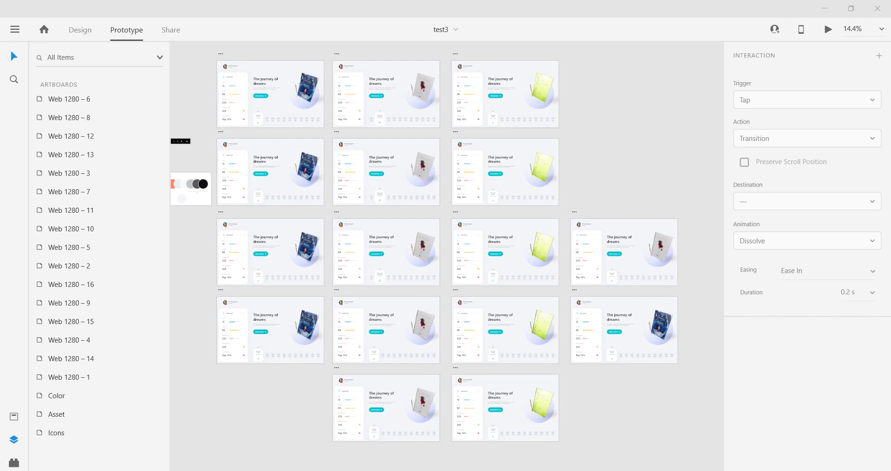
pyautogui.hotkey('ctrl', 'Tab')
pyautogui.scroll(-3, 477, 239)
pyautogui.scroll(6, 451, 185)
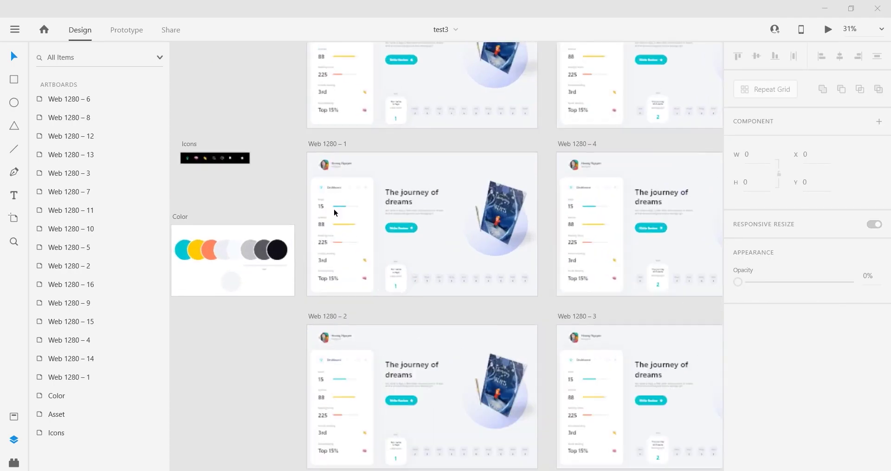
pyautogui.scroll(3, 333, 202)
pyautogui.scroll(-1, 377, 251)
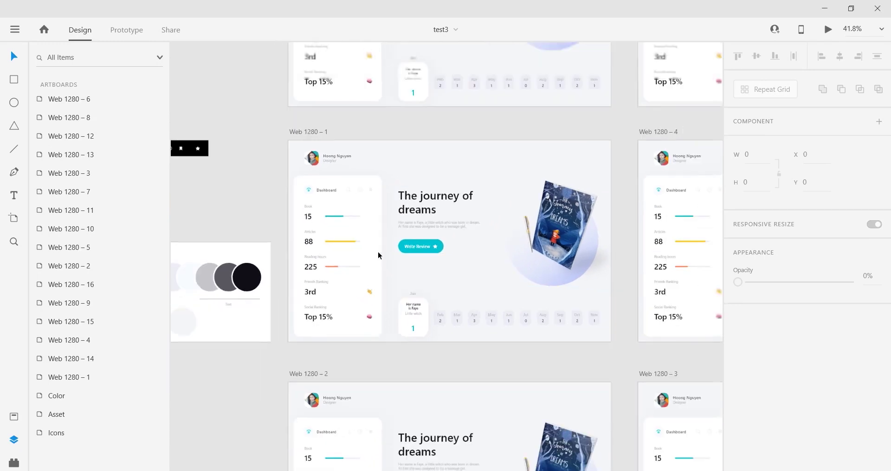
pyautogui.scroll(-1, 378, 253)
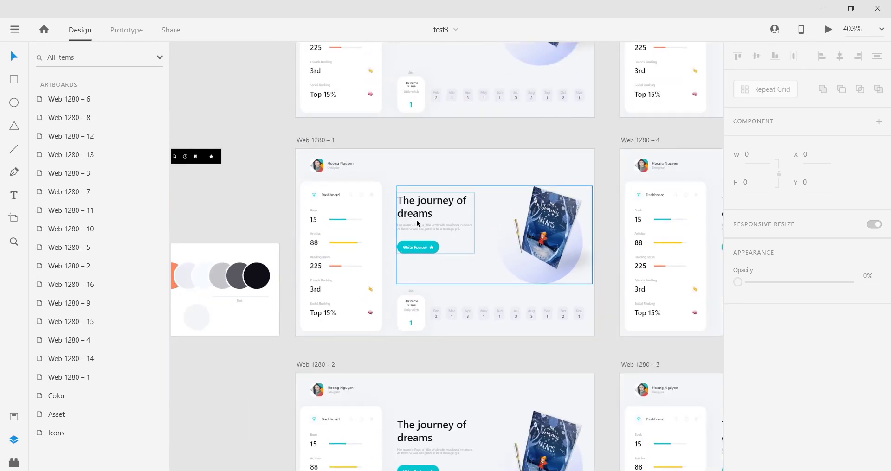
pyautogui.scroll(-4, 416, 219)
pyautogui.scroll(-2, 257, 93)
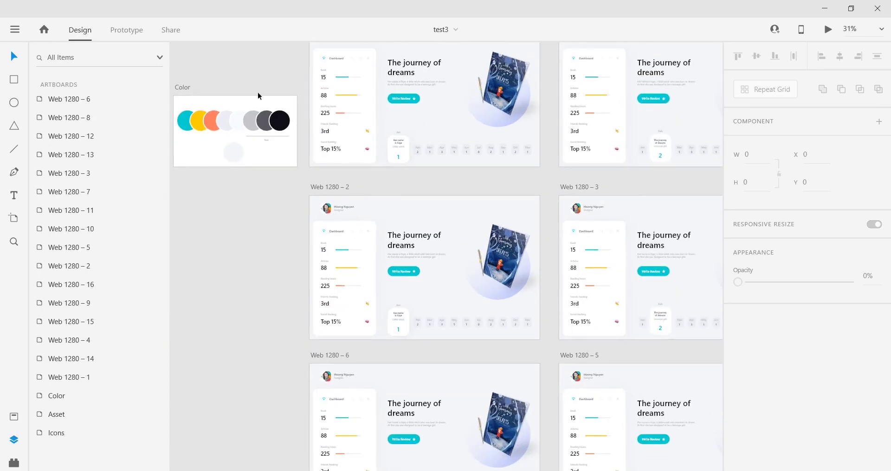
# Check the prototype interaction set on Web 1280 – 2.
pyautogui.click(127, 34)
pyautogui.click(326, 187)
pyautogui.scroll(2, 352, 204)
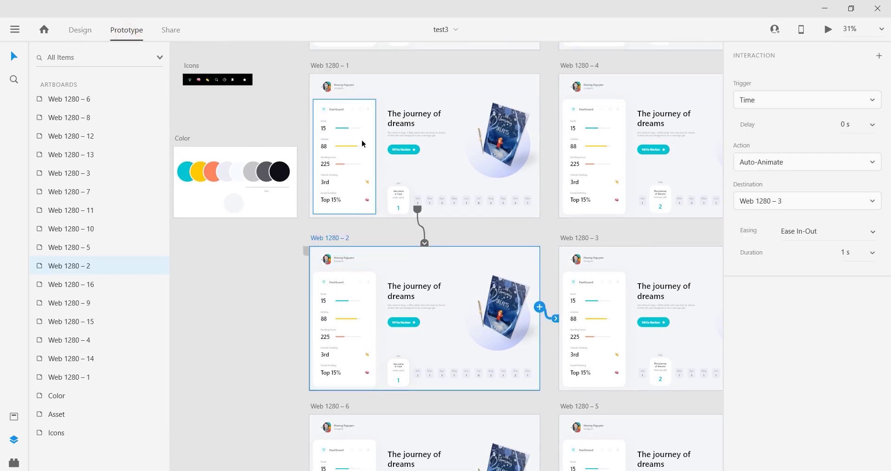
# Run the preview from Web 1280 – 1 again and go back and forth between the Jan and Feb cards.
pyautogui.click(85, 31)
pyautogui.click(329, 65)
pyautogui.click(827, 29)
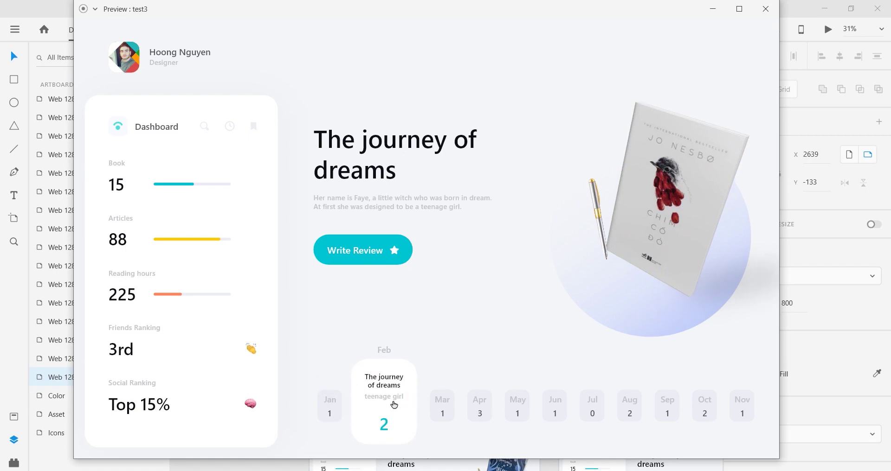
pyautogui.click(332, 407)
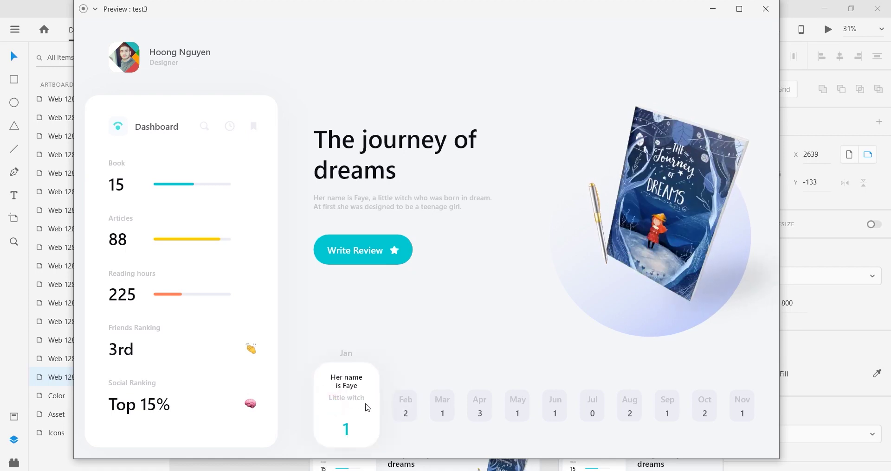
pyautogui.click(404, 407)
pyautogui.click(334, 401)
pyautogui.click(763, 9)
# Check the prototype interaction that leads from Web 1280 – 5 to Web 1280 – 6.
pyautogui.scroll(-4, 561, 165)
pyautogui.click(126, 30)
pyautogui.scroll(4, 576, 311)
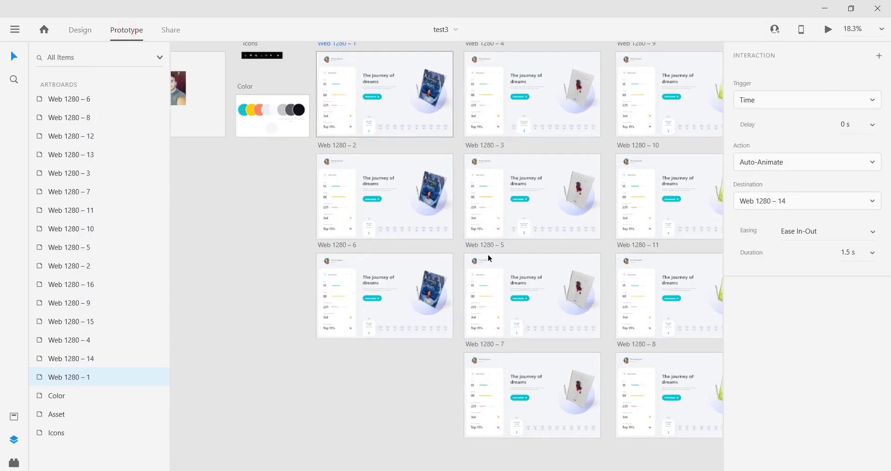
pyautogui.click(304, 248)
pyautogui.click(495, 246)
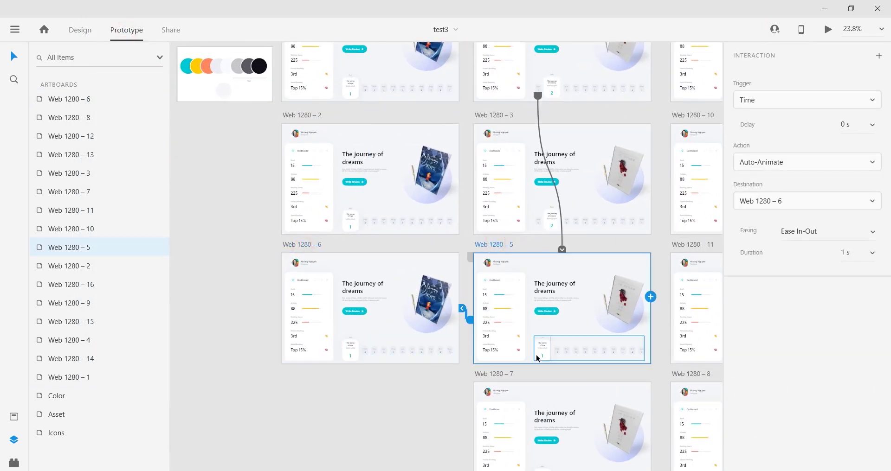
# Copy the Feb-highlighted timeline from Web 1280 – 3 and use it to replace the month timeline on Web 1280 – 5.
pyautogui.click(600, 222)
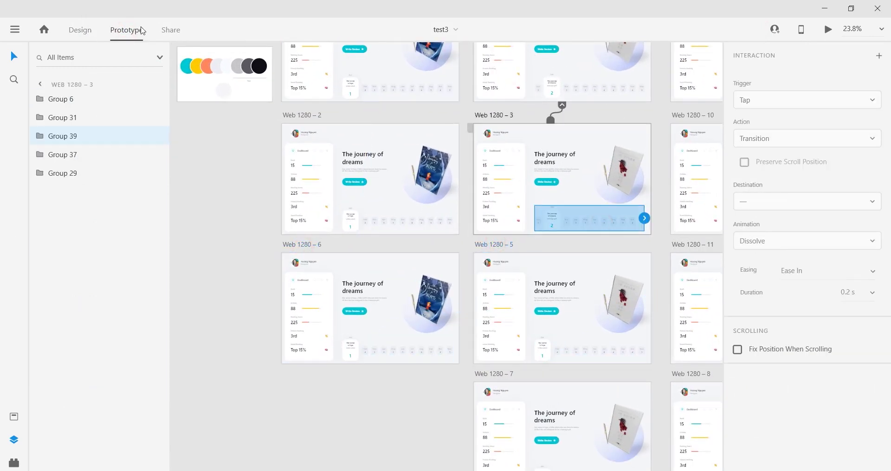
pyautogui.hotkey('ctrl', 'Tab')
pyautogui.rightClick(603, 218)
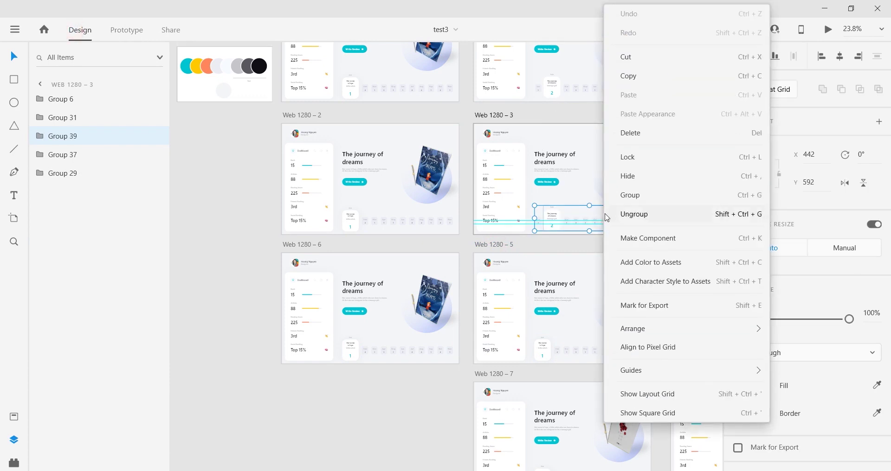
pyautogui.click(642, 78)
pyautogui.click(605, 348)
pyautogui.rightClick(605, 349)
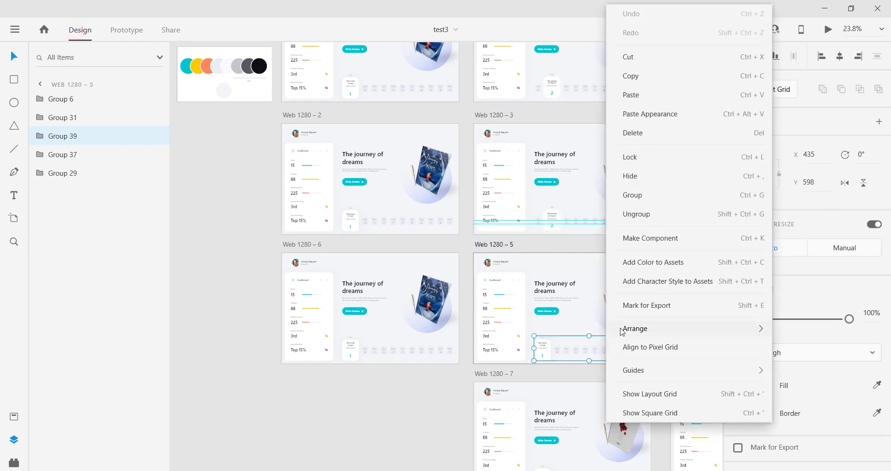
pyautogui.click(672, 133)
pyautogui.hotkey('ctrl', 'v')
pyautogui.click(412, 387)
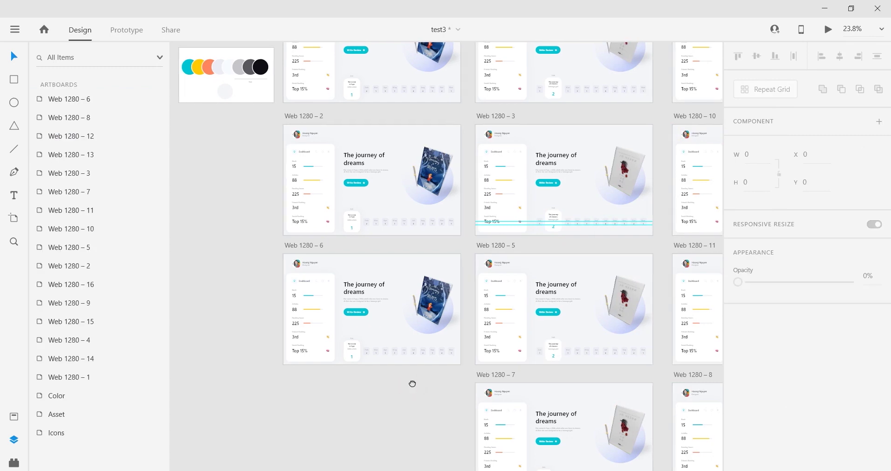
# Copy the Jan-highlighted timeline from Web 1280 – 2 and use it to replace the month timeline on Web 1280 – 6.
pyautogui.moveTo(412, 384); pyautogui.dragTo(500, 414)
pyautogui.click(489, 249)
pyautogui.rightClick(489, 249)
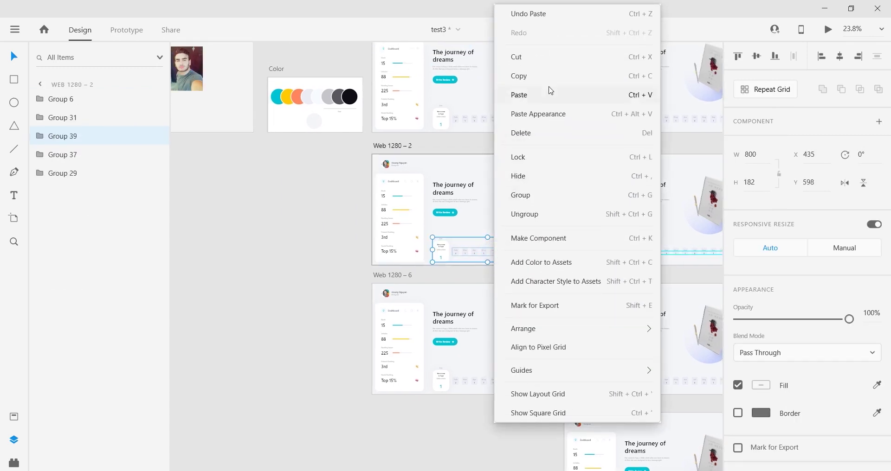
pyautogui.click(500, 386)
pyautogui.rightClick(501, 383)
pyautogui.click(534, 134)
pyautogui.rightClick(481, 373)
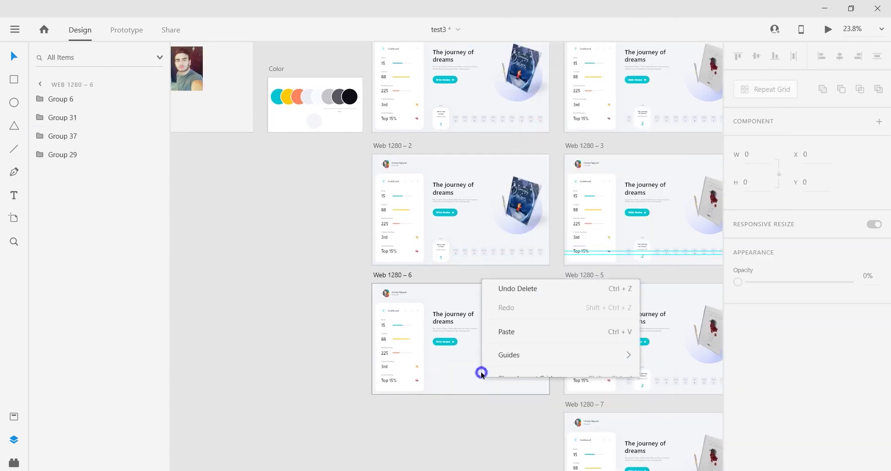
pyautogui.click(506, 298)
pyautogui.click(448, 422)
pyautogui.moveTo(583, 304); pyautogui.dragTo(541, 375)
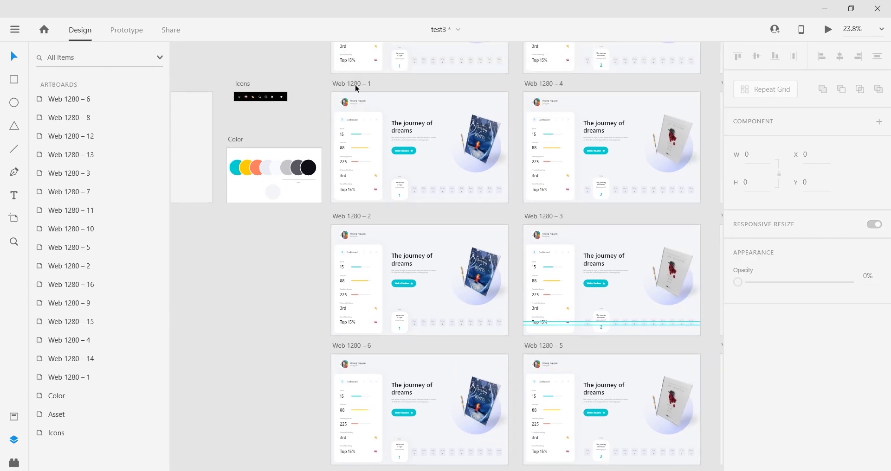
# Preview the prototype from Web 1280 – 1, switch the month timeline to the Feb card, and close the preview.
pyautogui.click(356, 85)
pyautogui.click(830, 29)
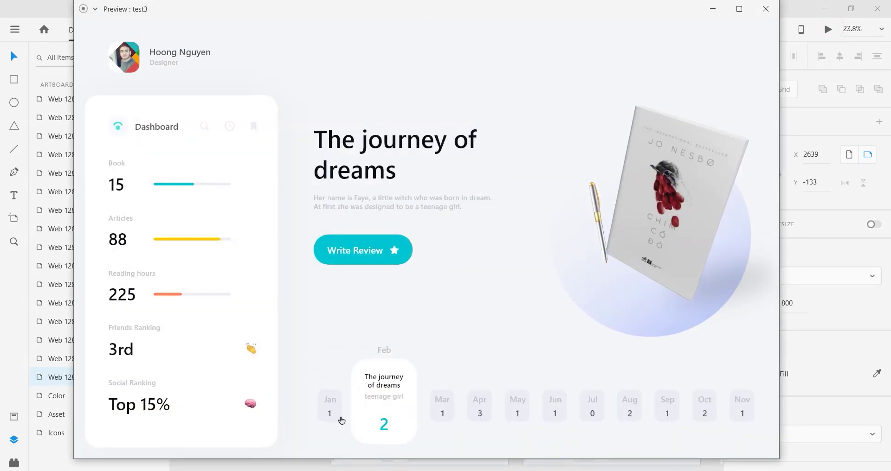
pyautogui.click(765, 9)
pyautogui.click(508, 349)
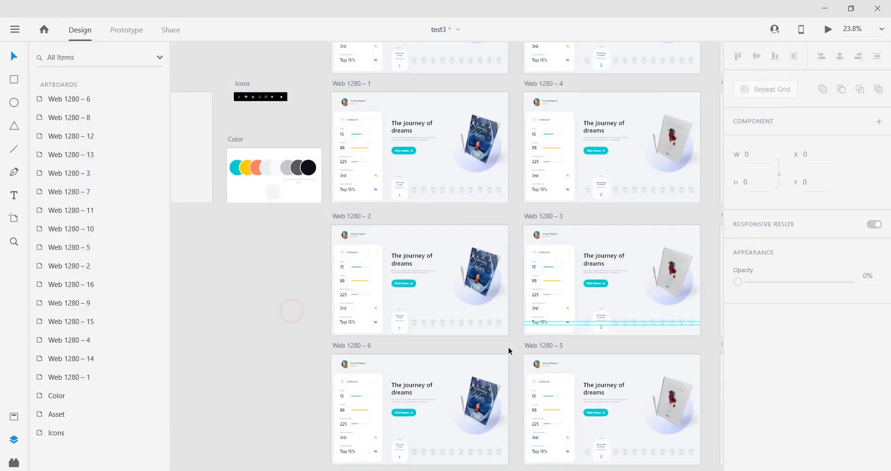
# Look over the artboard grid and examine the month timelines on the yellow-book artboards.
pyautogui.moveTo(508, 349); pyautogui.dragTo(372, 315)
pyautogui.scroll(-1, 372, 315)
pyautogui.scroll(-1, 486, 286)
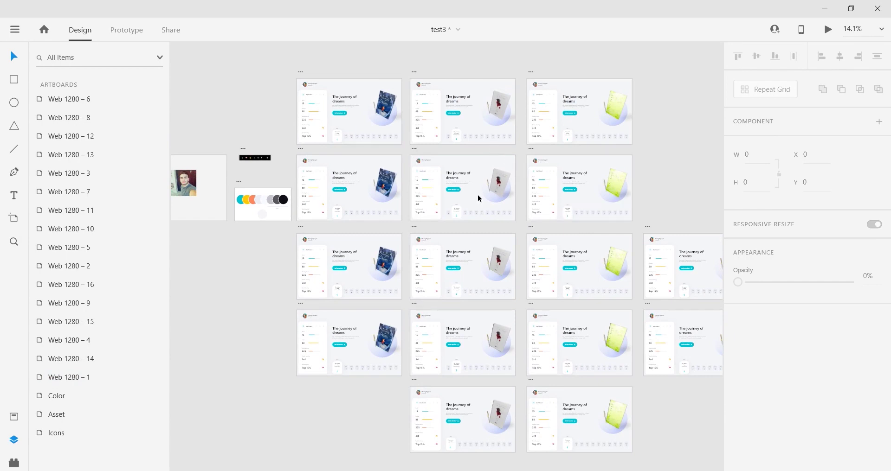
pyautogui.scroll(2, 474, 162)
pyautogui.moveTo(527, 151); pyautogui.dragTo(493, 150)
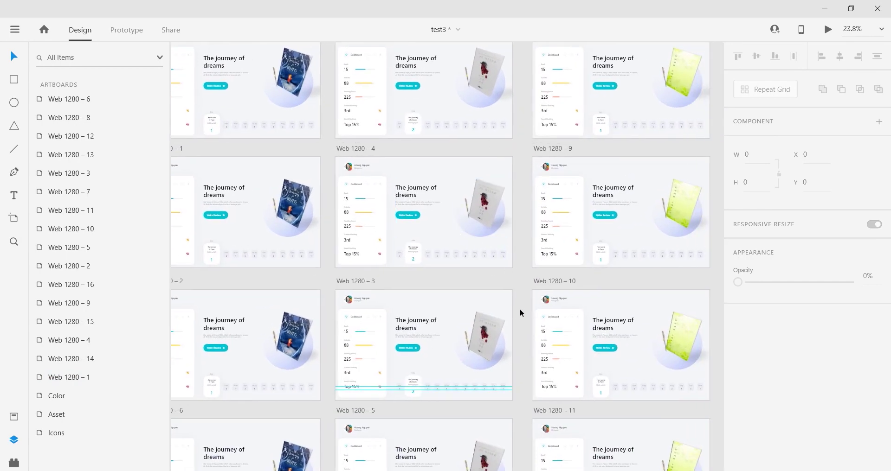
pyautogui.moveTo(519, 276); pyautogui.dragTo(491, 260)
pyautogui.scroll(-1, 467, 299)
pyautogui.moveTo(433, 320); pyautogui.dragTo(400, 296)
pyautogui.scroll(2, 472, 216)
pyautogui.moveTo(489, 224); pyautogui.dragTo(427, 255)
# Replace the month timeline on Web 1280 – 9 with the Feb-highlighted timeline copied from Web 1280 – 4.
pyautogui.click(580, 250)
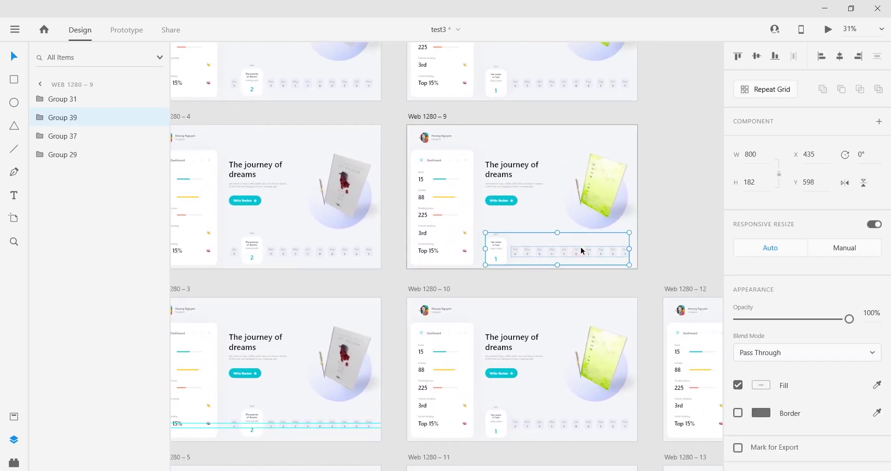
pyautogui.scroll(2, 582, 251)
pyautogui.hotkey('ctrl', 'x')
pyautogui.rightClick(558, 316)
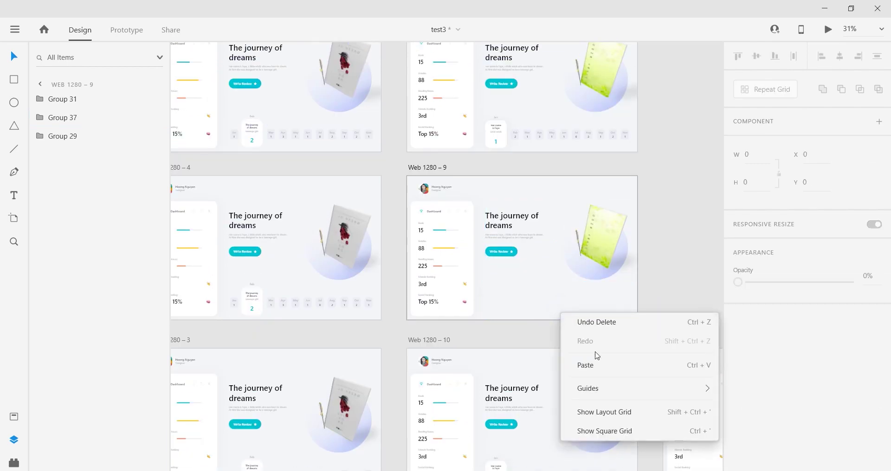
pyautogui.click(597, 362)
pyautogui.press('Delete')
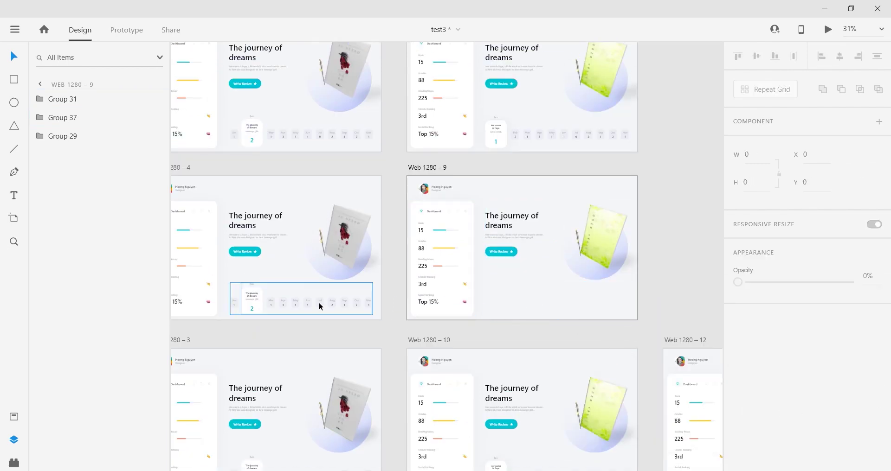
pyautogui.rightClick(319, 304)
pyautogui.click(378, 76)
pyautogui.rightClick(545, 310)
pyautogui.click(575, 363)
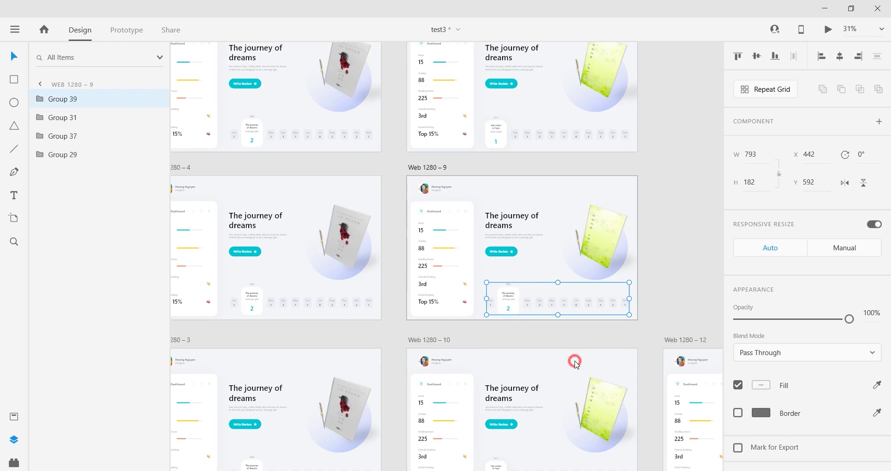
# Replace the month timelines on Web 1280 – 16 and Web 1280 – 10 with the copied Feb-highlighted timeline.
pyautogui.rightClick(550, 138)
pyautogui.click(575, 191)
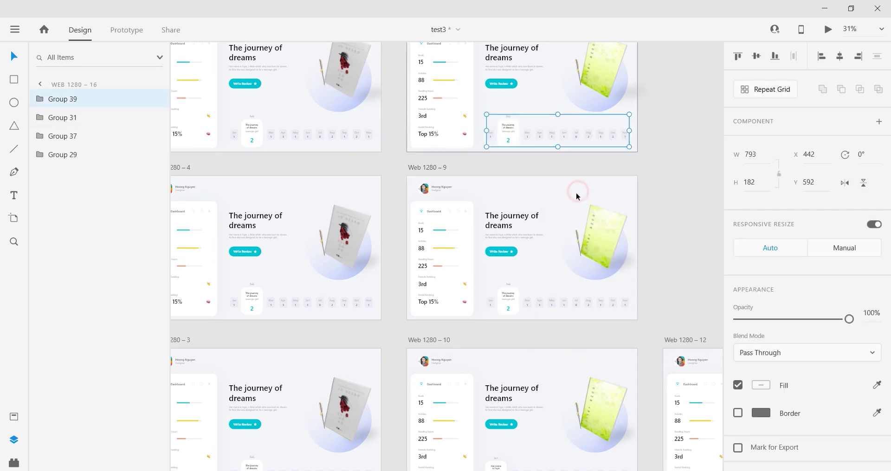
pyautogui.scroll(-5, 575, 192)
pyautogui.click(612, 243)
pyautogui.press('Delete')
pyautogui.rightClick(611, 255)
pyautogui.click(624, 311)
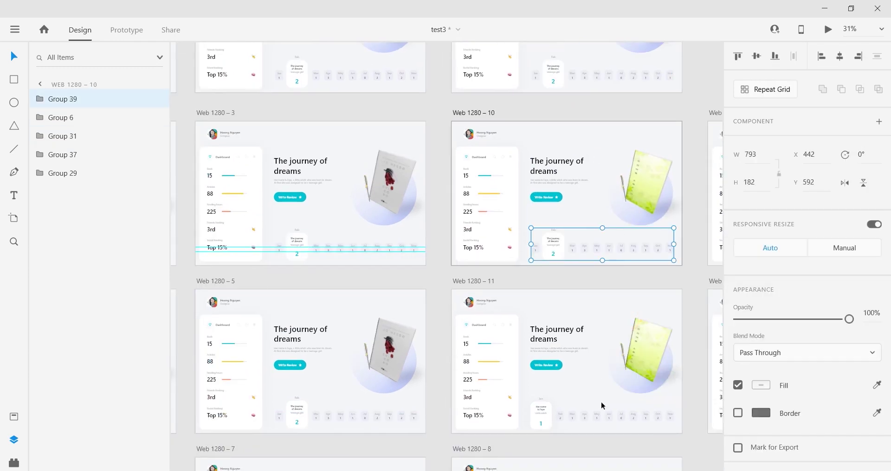
# Replace the Jan-highlighted timeline on Web 1280 – 11 with the copied Feb-highlighted timeline.
pyautogui.click(602, 406)
pyautogui.moveTo(590, 337); pyautogui.dragTo(536, 223)
pyautogui.press('Delete')
pyautogui.rightClick(545, 309)
pyautogui.click(570, 363)
# Replace the month timeline on Web 1280 – 8 with the copied Feb-highlighted timeline and deselect it.
pyautogui.moveTo(551, 346); pyautogui.dragTo(501, 182)
pyautogui.click(494, 309)
pyautogui.press('Delete')
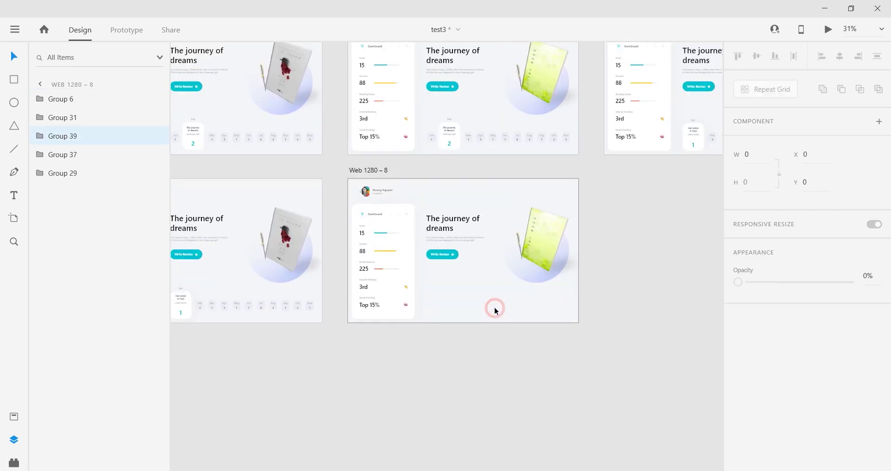
pyautogui.rightClick(495, 310)
pyautogui.click(521, 364)
pyautogui.press('Escape')
# Inspect the pasted Feb timelines up close and review the titles across the whole set of artboards.
pyautogui.scroll(-3, 462, 183)
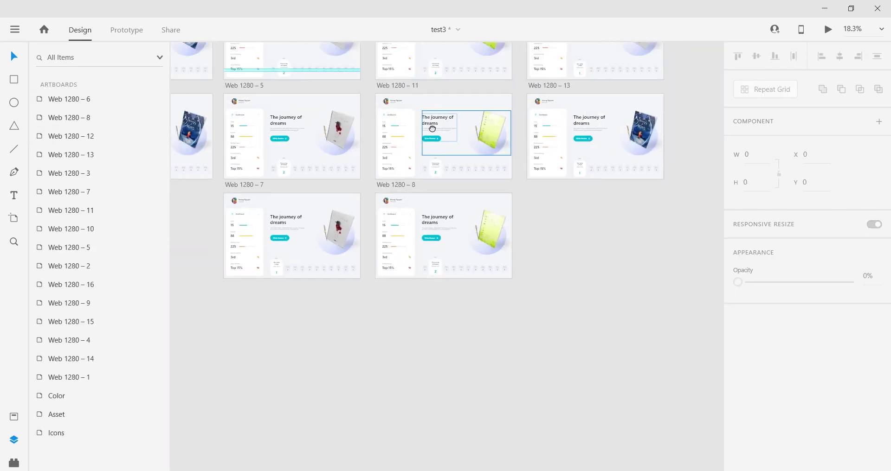
pyautogui.moveTo(432, 129); pyautogui.dragTo(500, 314)
pyautogui.scroll(5, 501, 126)
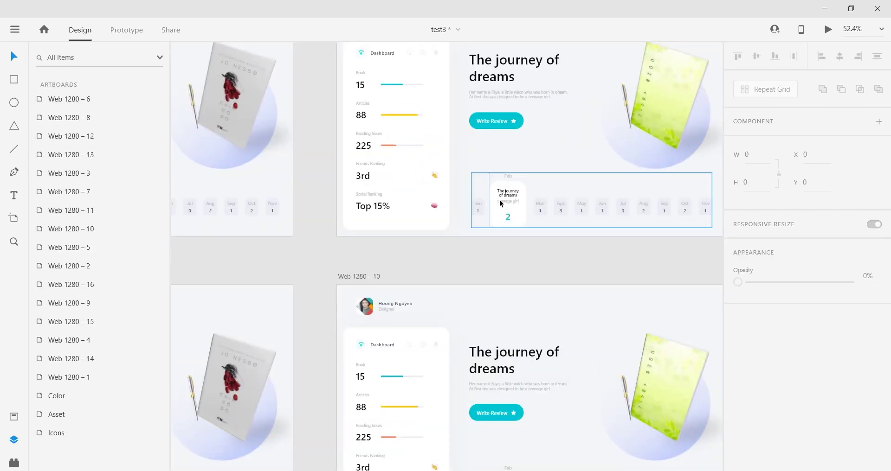
pyautogui.scroll(-6, 497, 253)
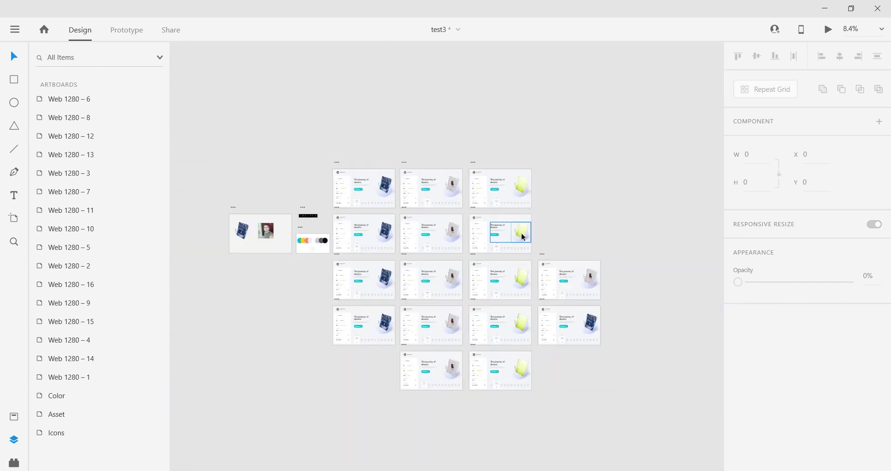
pyautogui.scroll(1, 510, 233)
pyautogui.scroll(9, 483, 234)
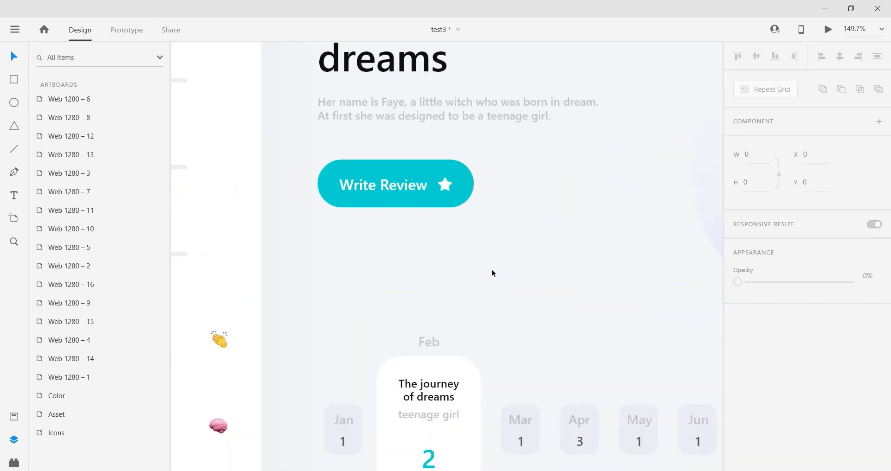
pyautogui.scroll(-2, 491, 273)
pyautogui.scroll(-1, 409, 264)
pyautogui.scroll(3, 375, 271)
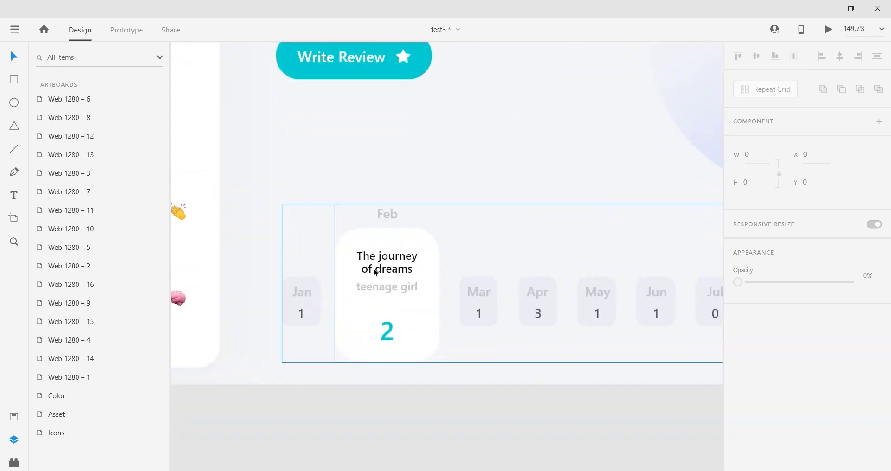
pyautogui.scroll(-5, 375, 273)
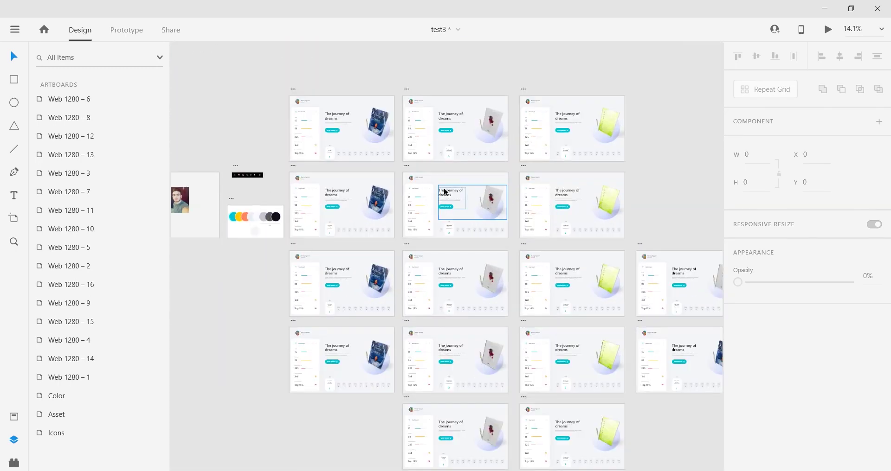
# Change the large heading on Web 1280 – 4 to "The Redbreast".
pyautogui.scroll(3, 447, 188)
pyautogui.doubleClick(454, 207)
pyautogui.doubleClick(454, 207)
pyautogui.doubleClick(454, 207)
pyautogui.doubleClick(454, 207)
pyautogui.write('The Redbreast')
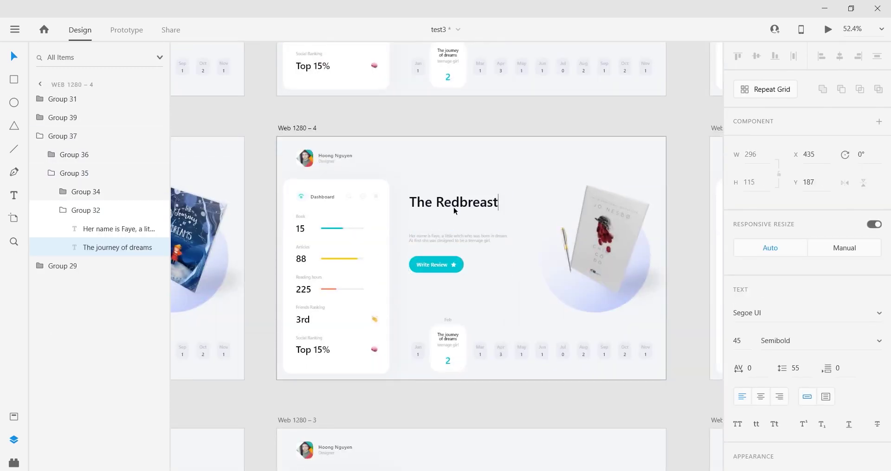
pyautogui.press('Escape')
# Change the large heading on Web 1280 – 15, above Web 1280 – 4, to "The Redbreast".
pyautogui.scroll(4, 452, 219)
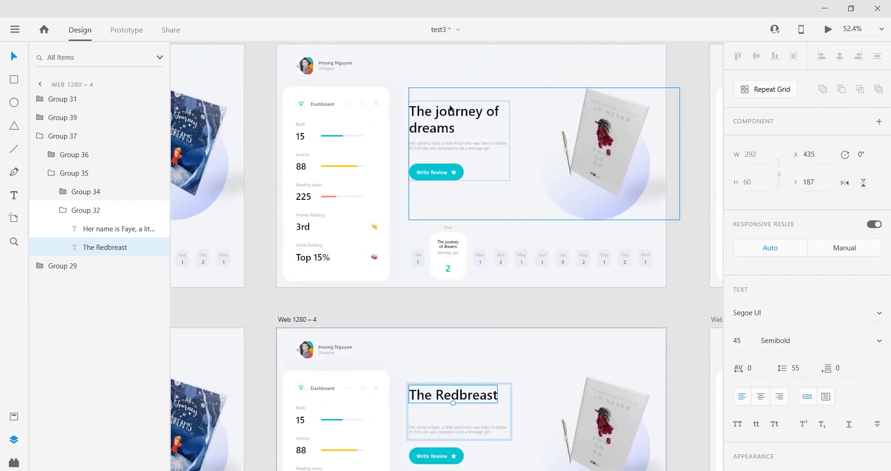
pyautogui.click(450, 111)
pyautogui.doubleClick(450, 111)
pyautogui.doubleClick(449, 113)
pyautogui.doubleClick(450, 113)
pyautogui.hotkey('ctrl', 'a')
pyautogui.write('The Redbreast')
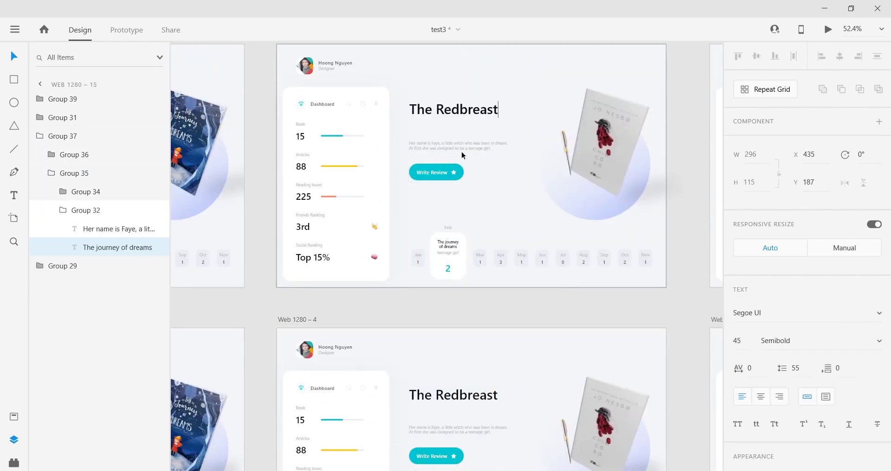
pyautogui.press('Escape')
# Replace the description on Web 1280 – 4 with "The Redbreast is a fabulous introduction to Nesbø's tough-as-nails series protagonist, Oslo police detective Harry Hole.".
pyautogui.scroll(-3, 465, 205)
pyautogui.scroll(3, 453, 225)
pyautogui.click(444, 227)
pyautogui.doubleClick(444, 227)
pyautogui.doubleClick(444, 228)
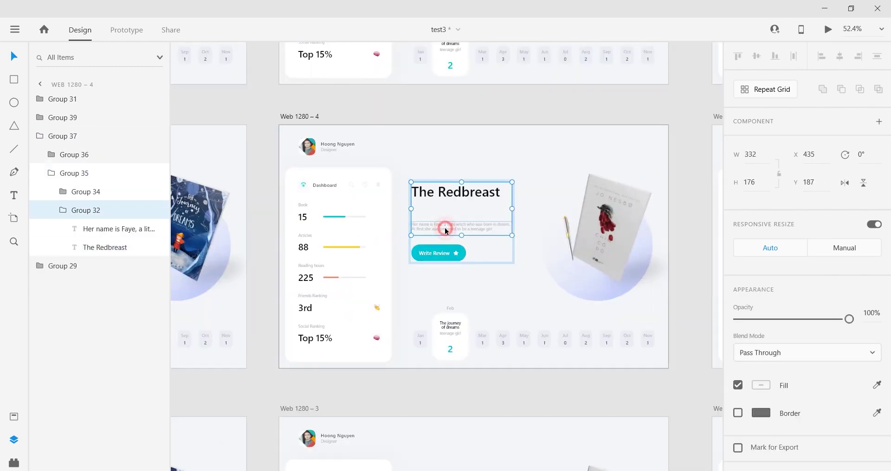
pyautogui.doubleClick(444, 228)
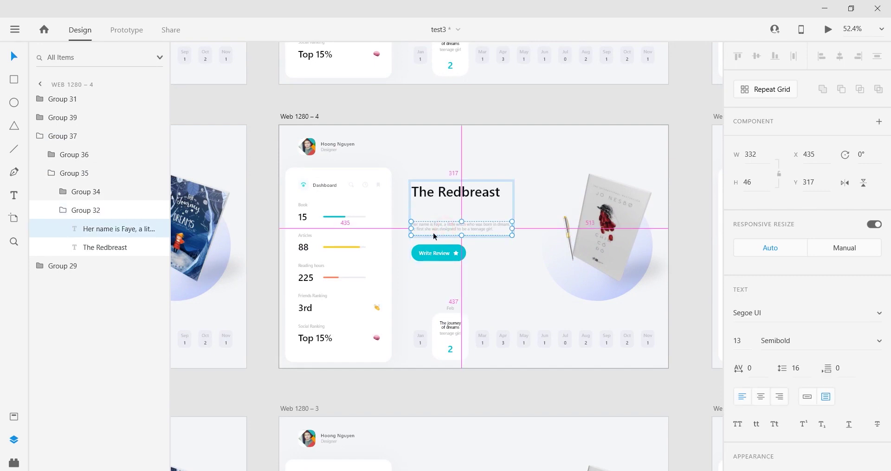
pyautogui.scroll(3, 452, 237)
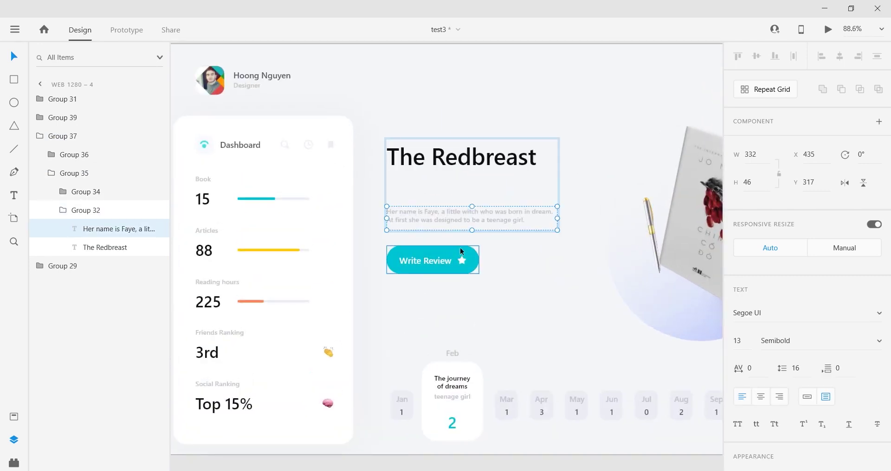
pyautogui.doubleClick(443, 215)
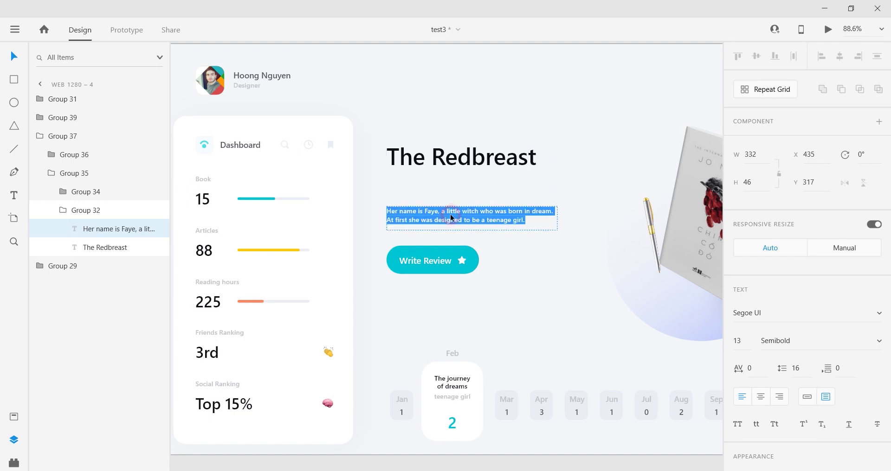
pyautogui.write("The Redbreast is a fabulous introduction to Nesbø's tough-as-nails series protagonist, Oslo police detective Harry Hole.")
pyautogui.press('Escape')
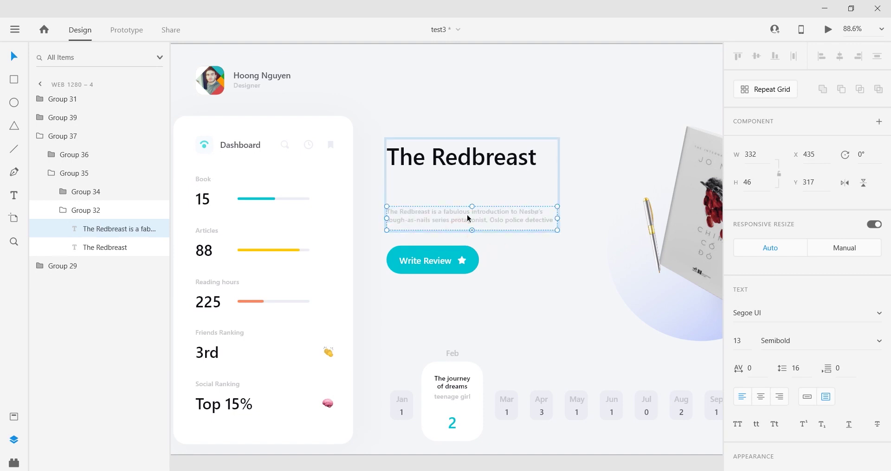
# Extend the description box on Web 1280 – 4 upward to just below the heading, making it about 67 high.
pyautogui.moveTo(471, 206); pyautogui.dragTo(477, 193)
pyautogui.scroll(-2, 480, 199)
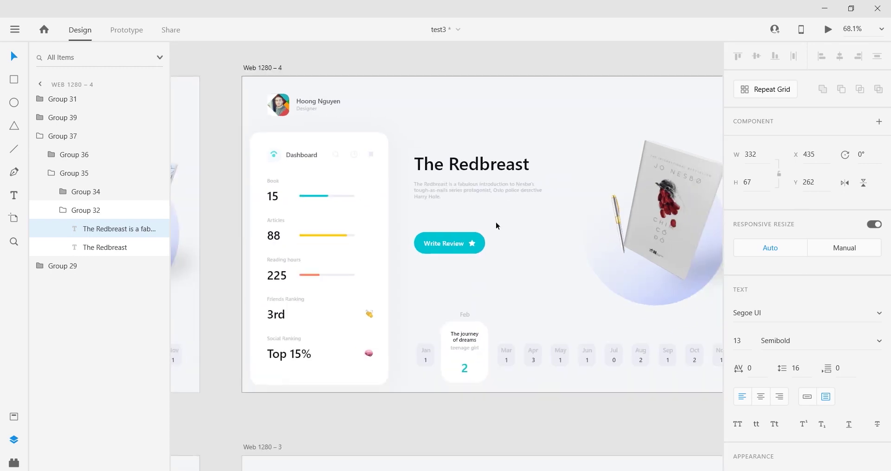
pyautogui.scroll(-2, 488, 260)
pyautogui.scroll(4, 476, 307)
pyautogui.scroll(-3, 479, 302)
pyautogui.scroll(-2, 475, 221)
# Copy the heading text on Web 1280 – 4 and use it as the Feb card's title, "The Redbreast".
pyautogui.click(477, 124)
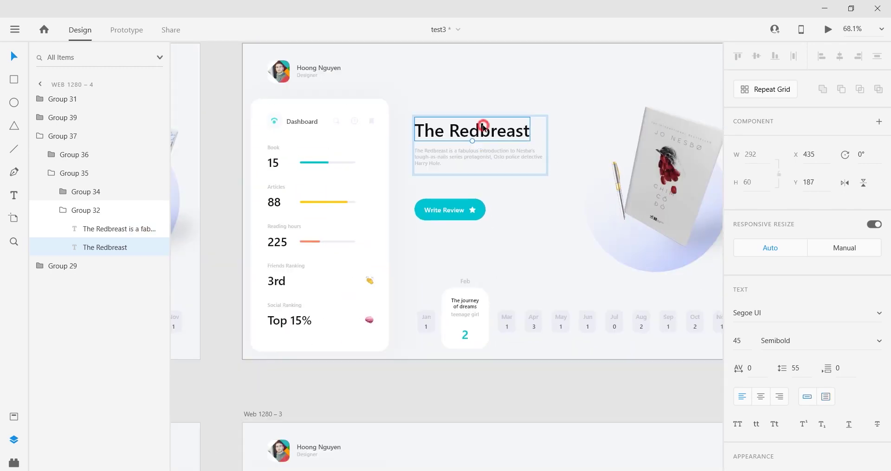
pyautogui.doubleClick(484, 125)
pyautogui.click(467, 312)
pyautogui.doubleClick(469, 303)
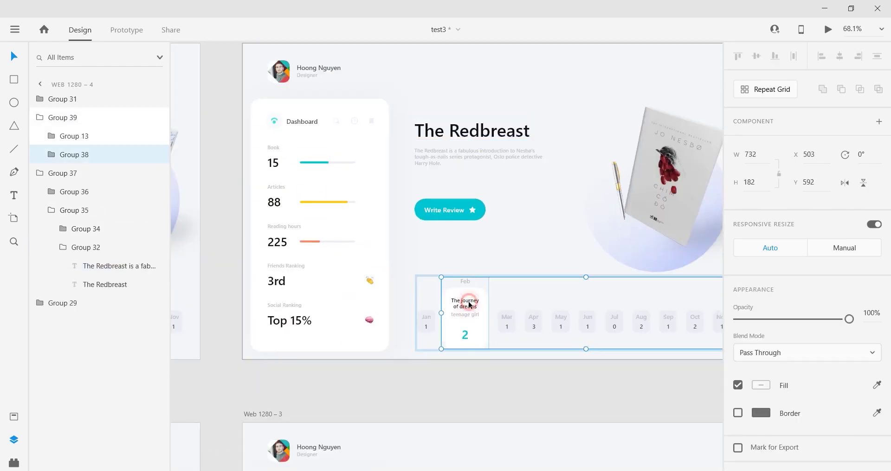
pyautogui.doubleClick(469, 303)
pyautogui.doubleClick(469, 303)
pyautogui.doubleClick(469, 302)
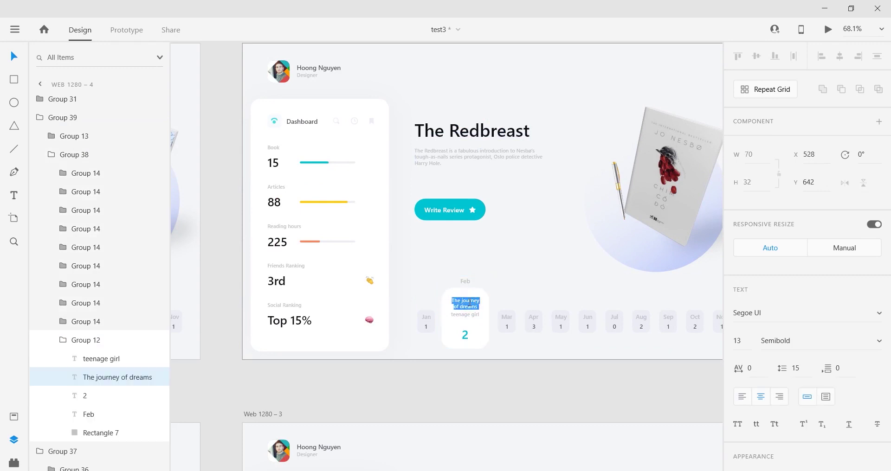
pyautogui.press('Escape')
pyautogui.scroll(7, 468, 300)
pyautogui.scroll(-3, 467, 300)
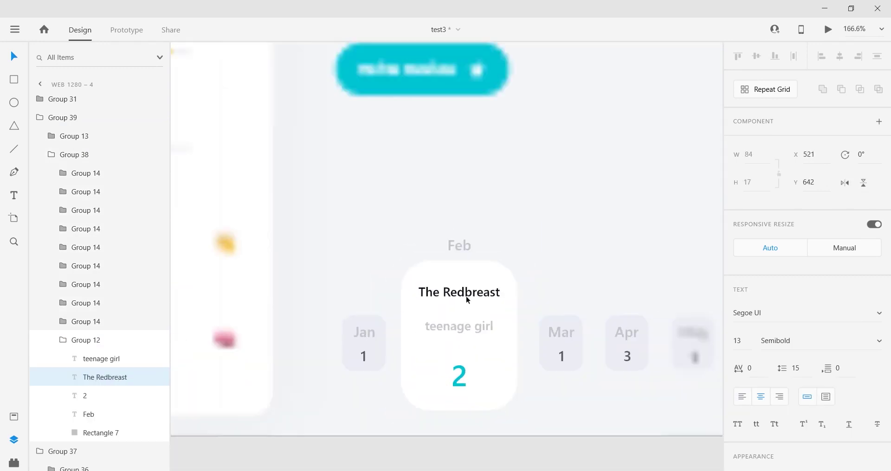
# Move the "teenage girl" subtitle in the Feb card up to Y 667, centred just below the card title.
pyautogui.moveTo(471, 324); pyautogui.dragTo(471, 314)
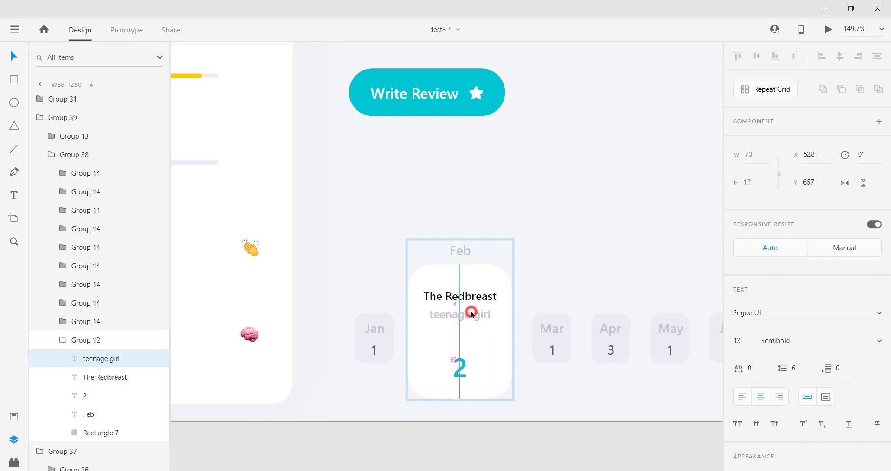
pyautogui.scroll(-3, 472, 314)
pyautogui.scroll(-3, 505, 289)
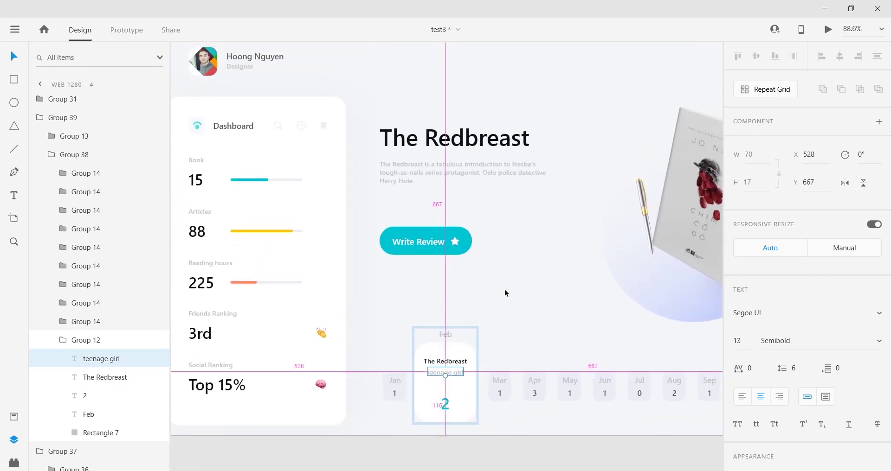
# Copy the words "detective Harry Hole" from the end of the book description on Web 1280 – 4.
pyautogui.scroll(4, 463, 199)
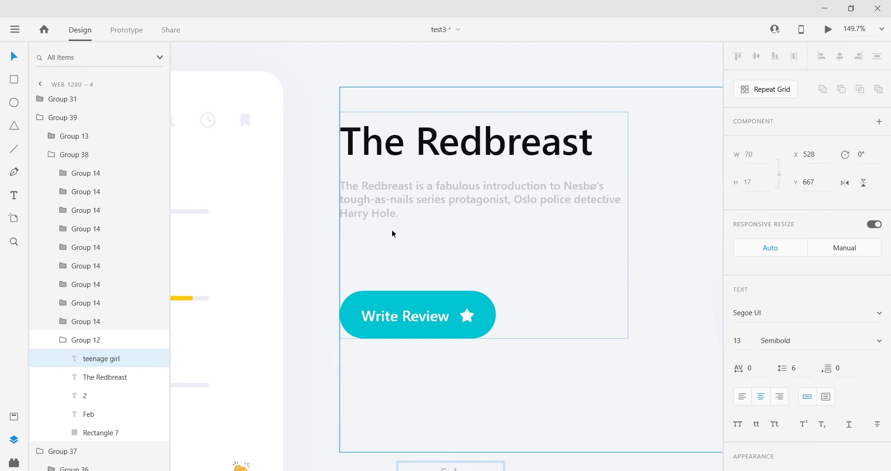
pyautogui.click(389, 214)
pyautogui.click(389, 216)
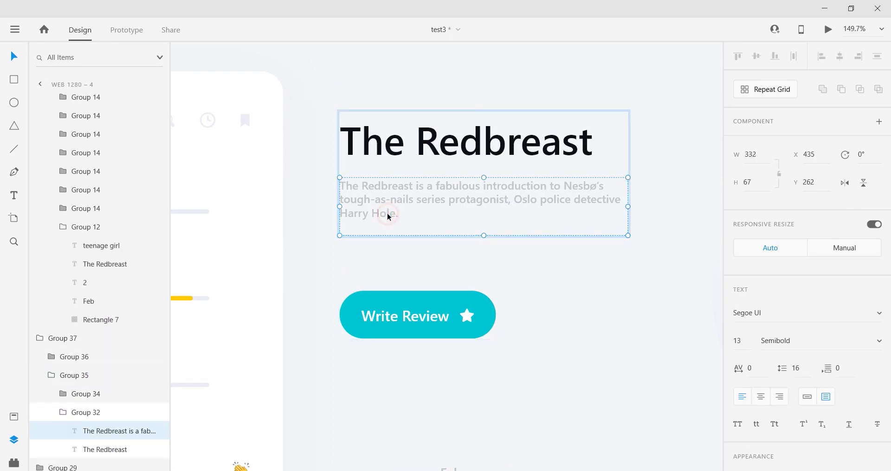
pyautogui.doubleClick(389, 216)
pyautogui.click(427, 211)
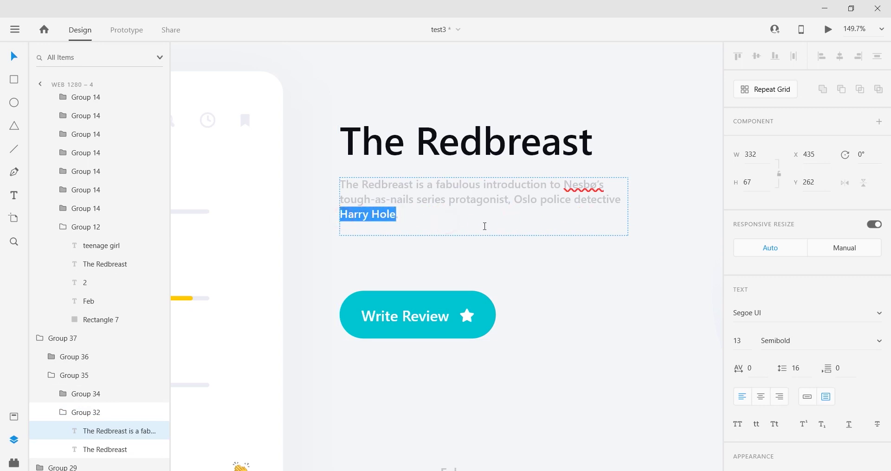
pyautogui.moveTo(397, 216); pyautogui.dragTo(555, 199)
pyautogui.hotkey('ctrl', 'c')
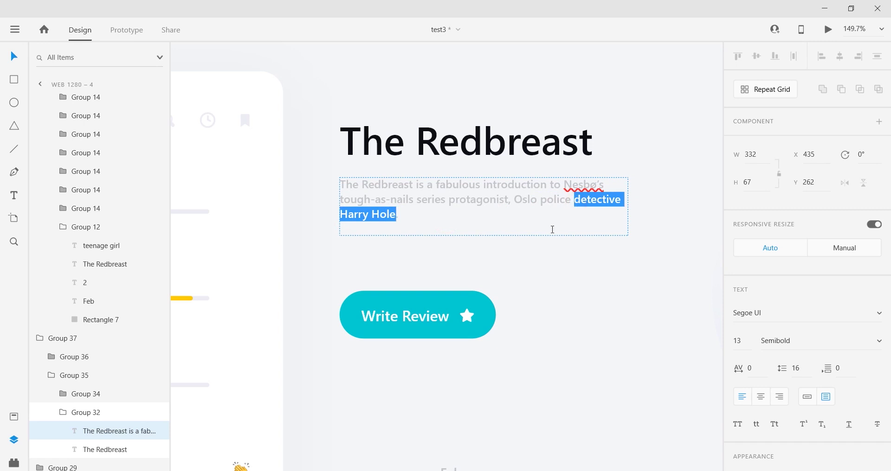
# Replace the Feb card's "teenage girl" subtitle with the copied words and trim it to "Harry Hole".
pyautogui.click(507, 259)
pyautogui.scroll(-4, 506, 259)
pyautogui.scroll(6, 485, 404)
pyautogui.doubleClick(470, 327)
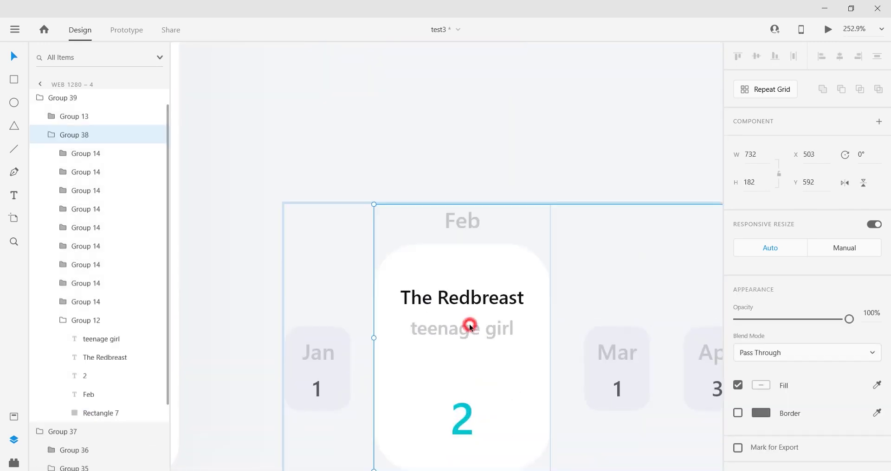
pyautogui.doubleClick(469, 329)
pyautogui.doubleClick(470, 331)
pyautogui.hotkey('ctrl', 'v')
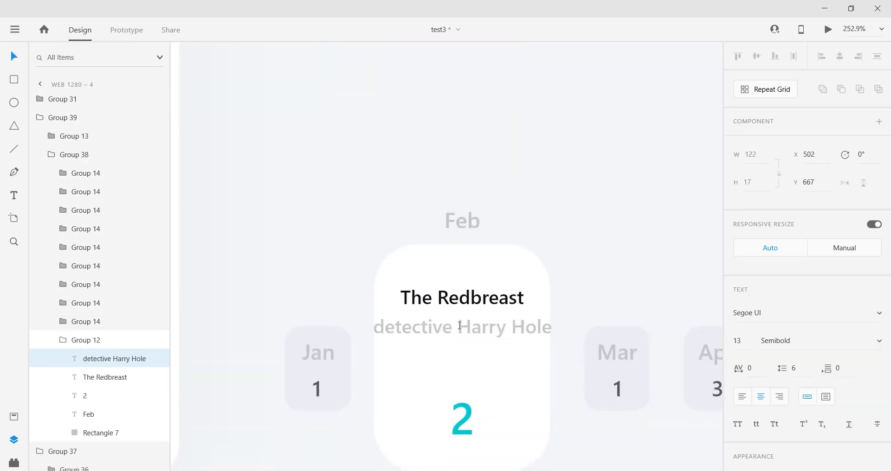
pyautogui.moveTo(459, 327); pyautogui.dragTo(332, 335)
pyautogui.press('BackSpace')
pyautogui.press('Escape')
pyautogui.scroll(-4, 484, 332)
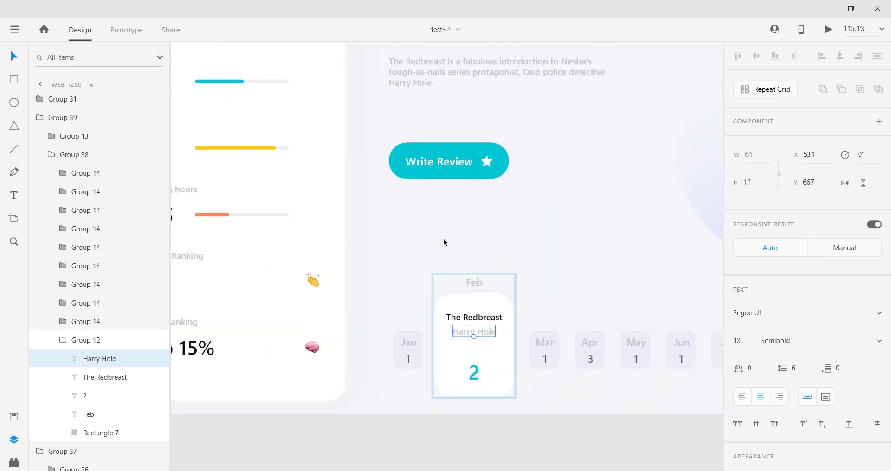
pyautogui.click(443, 239)
# Copy the Redbreast book content and the month timeline together from Web 1280 – 4.
pyautogui.scroll(-3, 461, 278)
pyautogui.scroll(-2, 442, 169)
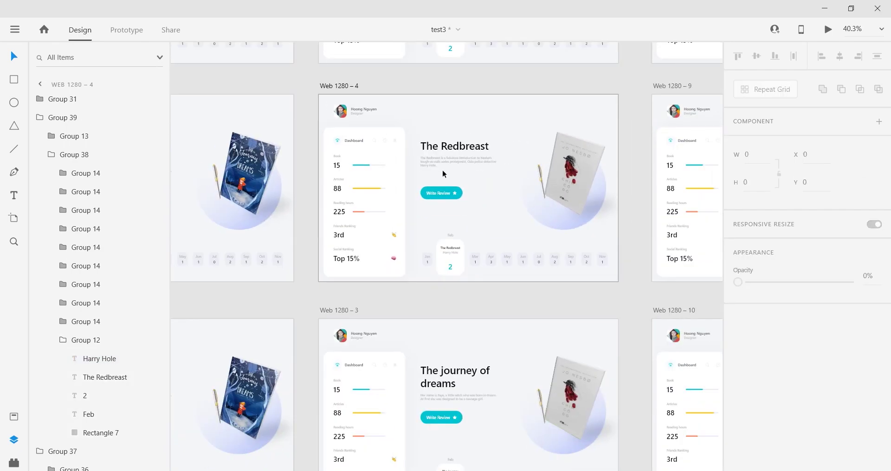
pyautogui.scroll(1, 442, 174)
pyautogui.click(619, 116)
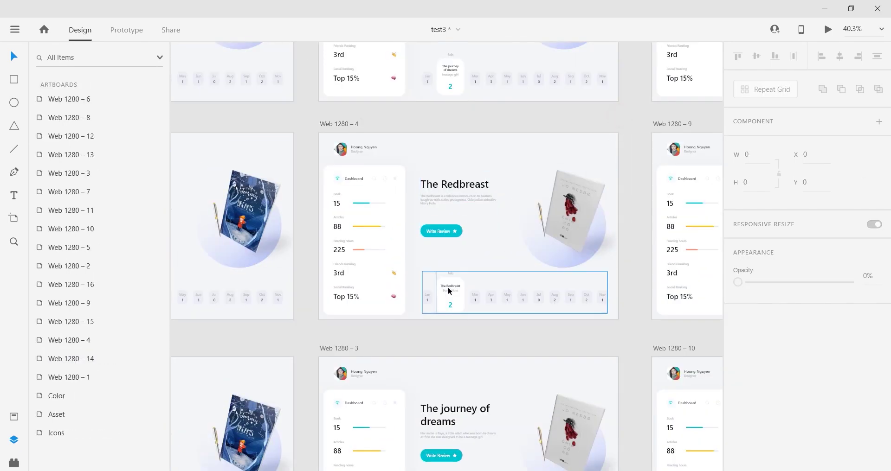
pyautogui.scroll(1, 459, 269)
pyautogui.moveTo(638, 377); pyautogui.dragTo(429, 188)
pyautogui.rightClick(466, 241)
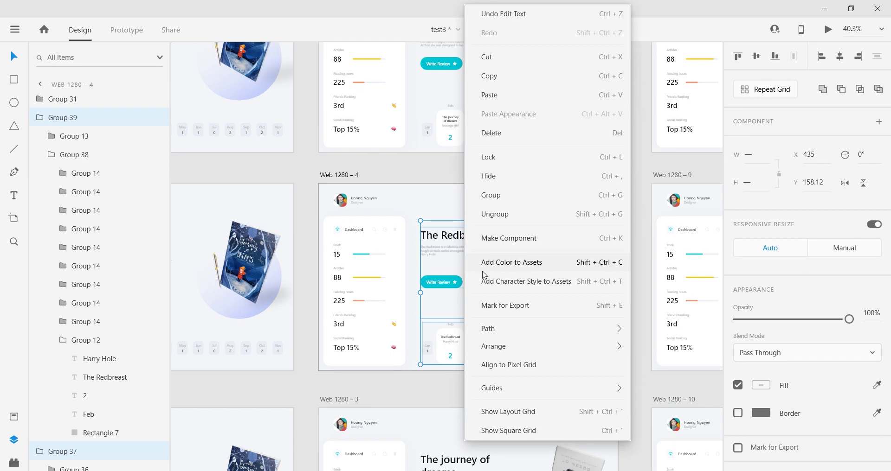
pyautogui.click(501, 76)
pyautogui.click(495, 165)
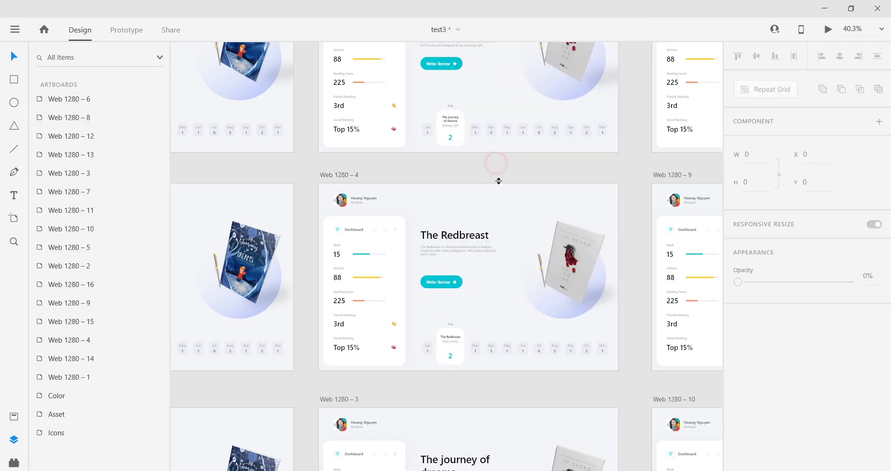
# Replace the book content and timeline on Web 1280 – 15 with the copied Redbreast content and timeline.
pyautogui.scroll(3, 496, 181)
pyautogui.moveTo(621, 283); pyautogui.dragTo(456, 130)
pyautogui.press('Delete')
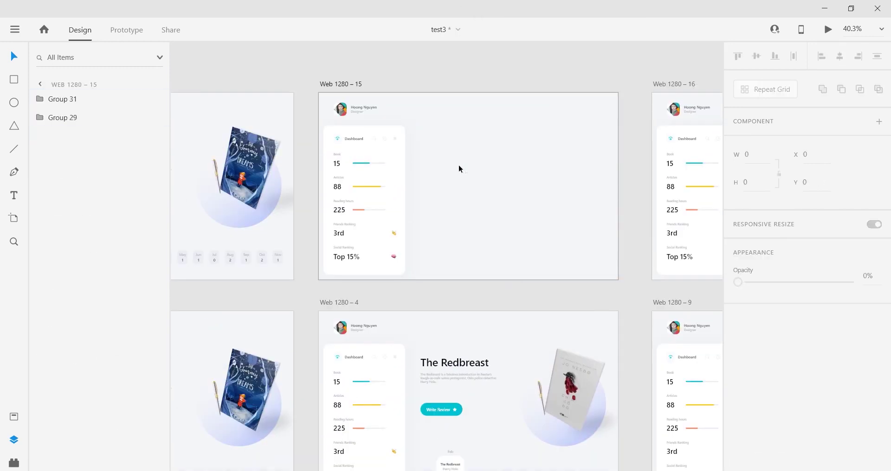
pyautogui.rightClick(455, 167)
pyautogui.click(489, 224)
# Replace the book content and timeline on Web 1280 – 3 with the copied Redbreast content and timeline.
pyautogui.scroll(-5, 511, 260)
pyautogui.moveTo(663, 291); pyautogui.dragTo(550, 384)
pyautogui.press('Delete')
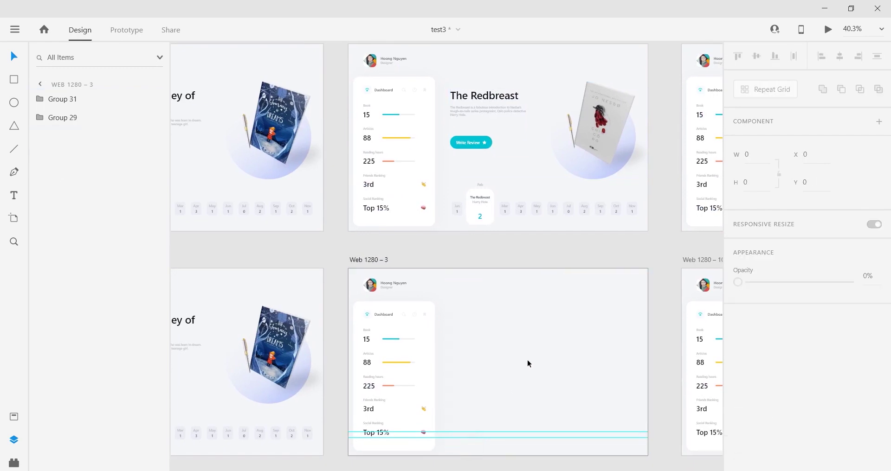
pyautogui.click(581, 292)
pyautogui.hotkey('ctrl', 'v')
# Replace the book content and timeline on Web 1280 – 5 with the copied Redbreast content and timeline.
pyautogui.scroll(-5, 557, 260)
pyautogui.moveTo(596, 222); pyautogui.dragTo(434, 359)
pyautogui.press('Delete')
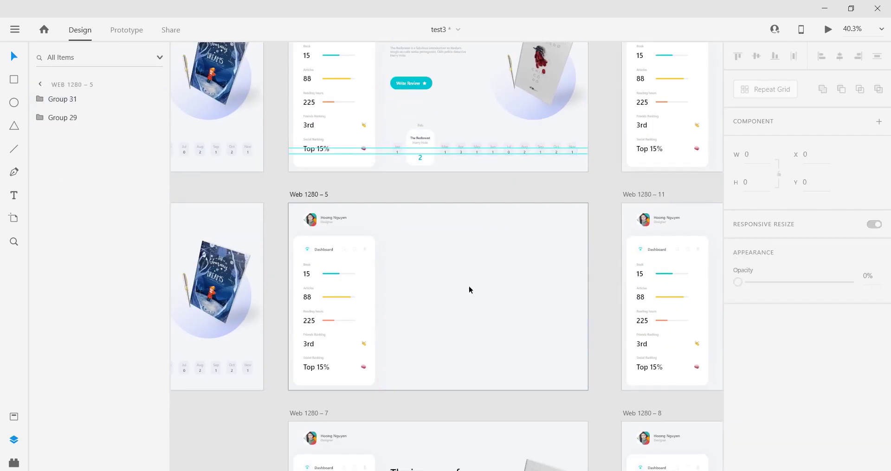
pyautogui.click(514, 342)
pyautogui.hotkey('ctrl', 'v')
# Replace the book content and timeline on Web 1280 – 7 with the copied Redbreast content and timeline.
pyautogui.scroll(-5, 515, 325)
pyautogui.moveTo(585, 160); pyautogui.dragTo(395, 326)
pyautogui.press('Delete')
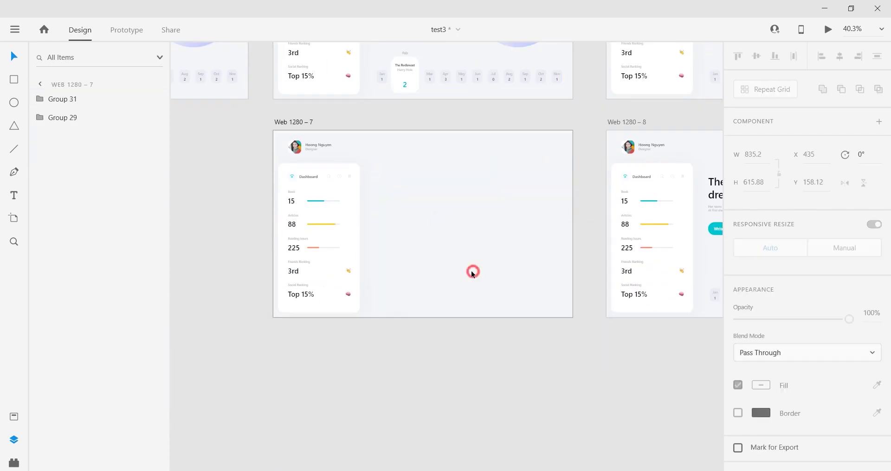
pyautogui.click(472, 270)
pyautogui.hotkey('ctrl', 'v')
# Preview the prototype from Web 1280 – 1, switching to Feb, back to Jan and to Feb again, and close the preview.
pyautogui.scroll(-6, 403, 257)
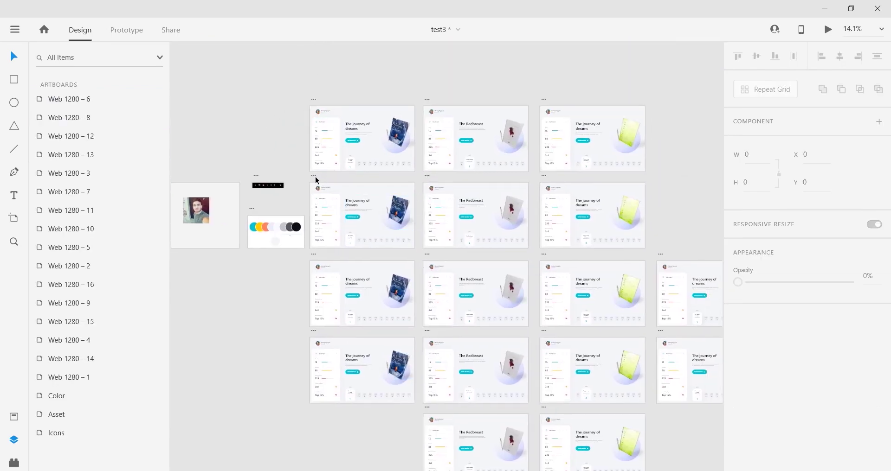
pyautogui.click(315, 179)
pyautogui.click(827, 29)
pyautogui.click(404, 406)
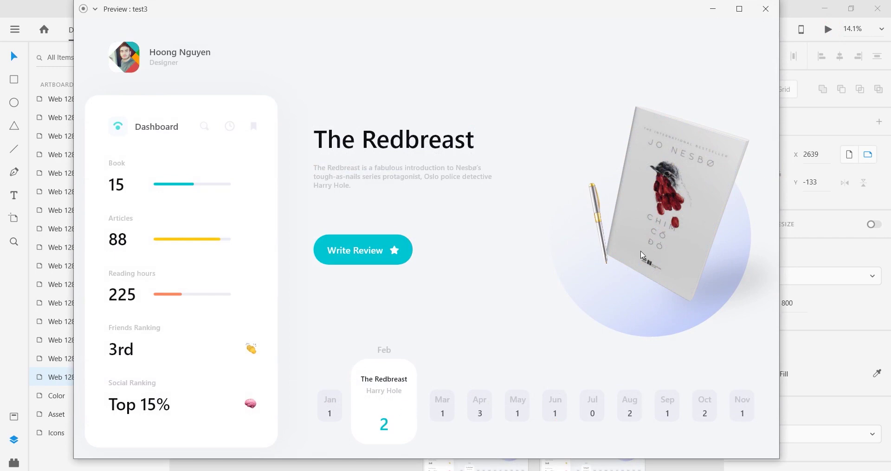
pyautogui.click(338, 405)
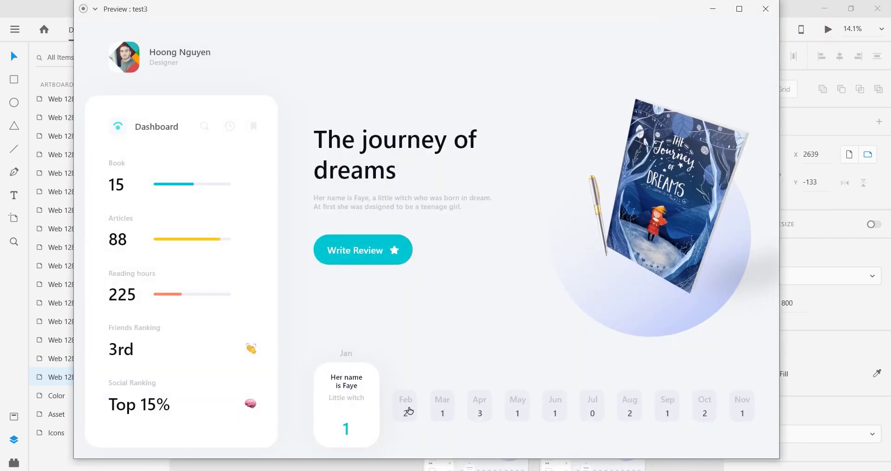
pyautogui.click(407, 411)
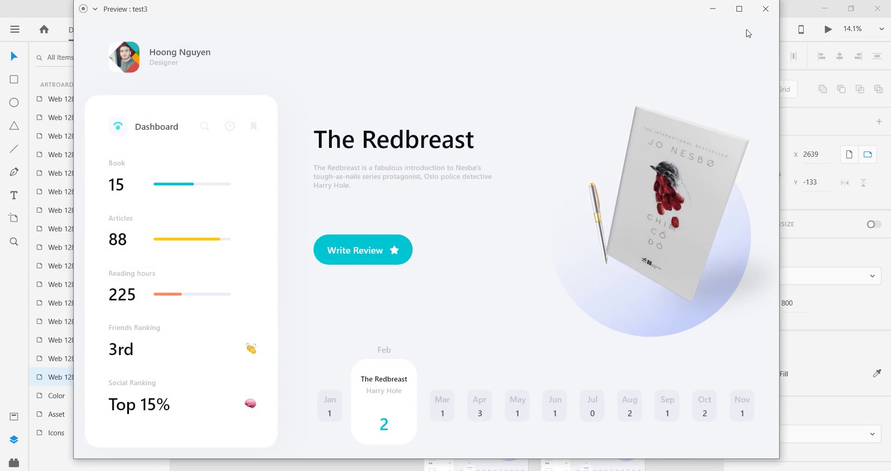
pyautogui.click(764, 8)
# Nudge the Redbreast book and pen group on Web 1280 – 15 up by about 16 px.
pyautogui.scroll(4, 487, 138)
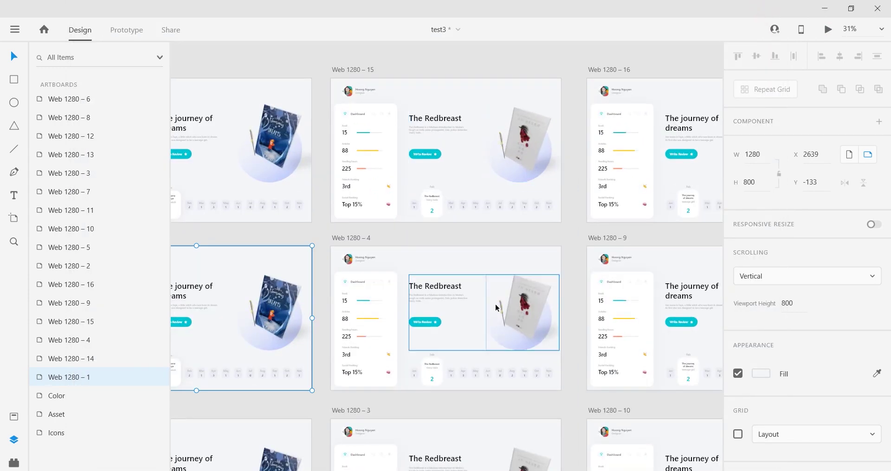
pyautogui.doubleClick(522, 137)
pyautogui.scroll(4, 510, 146)
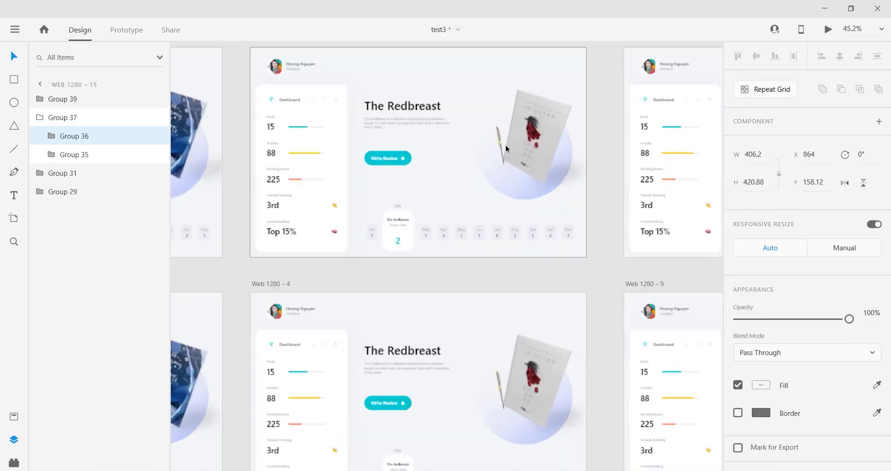
pyautogui.doubleClick(556, 172)
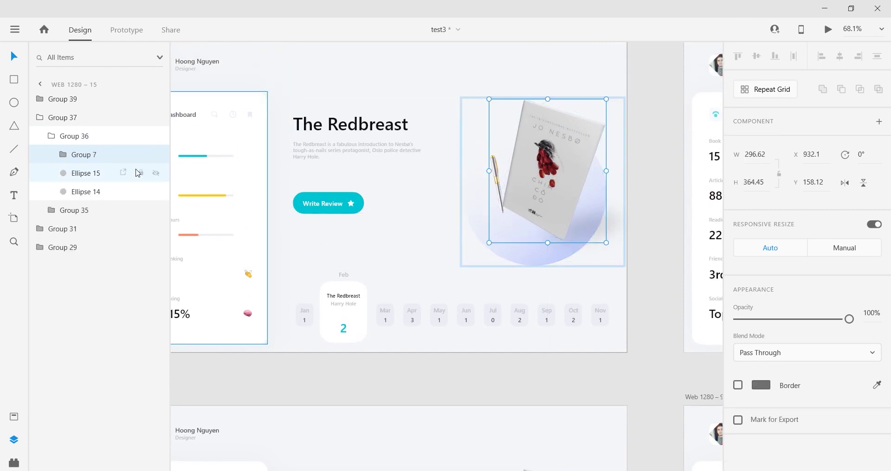
pyautogui.press('Up')
pyautogui.press('Up')
pyautogui.press('Up')
pyautogui.press('Up')
pyautogui.press('Up')
pyautogui.press('Up')
pyautogui.press('Up')
pyautogui.press('Up')
pyautogui.press('Up')
pyautogui.press('Up')
pyautogui.press('Up')
pyautogui.press('Up')
pyautogui.press('Up')
pyautogui.press('Up')
pyautogui.press('Up')
pyautogui.press('Up')
pyautogui.press('Up')
pyautogui.press('Up')
pyautogui.press('Up')
pyautogui.press('Up')
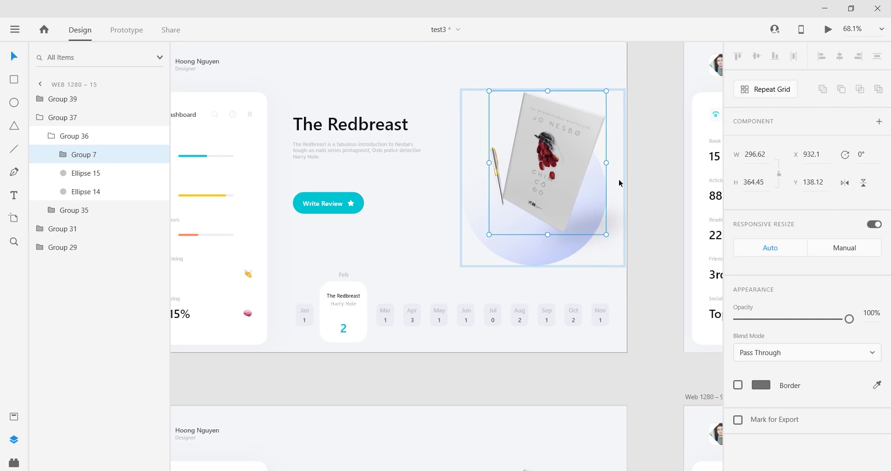
pyautogui.press('Down')
pyautogui.press('Down')
pyautogui.press('Down')
pyautogui.press('Down')
# Copy the book's shadow ellipse from Web 1280 – 14 and paste it into the Redbreast book group on Web 1280 – 15.
pyautogui.click(592, 227)
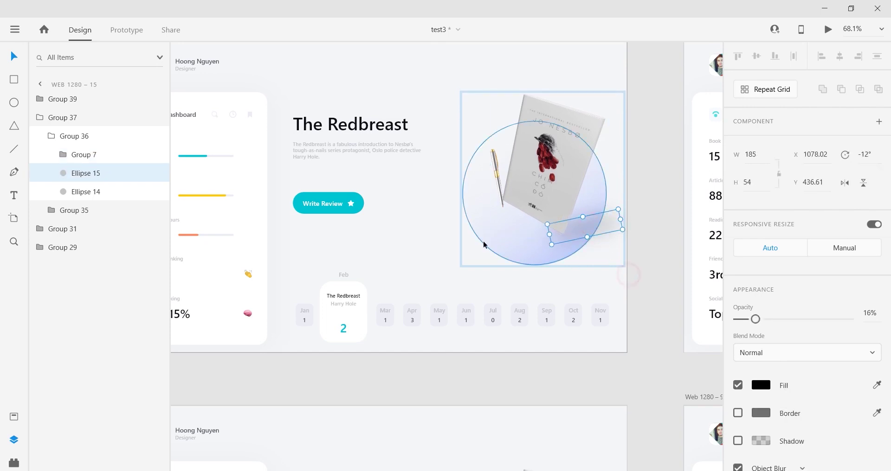
pyautogui.scroll(-3, 507, 253)
pyautogui.hscroll(-1, 308, 227)
pyautogui.click(310, 228)
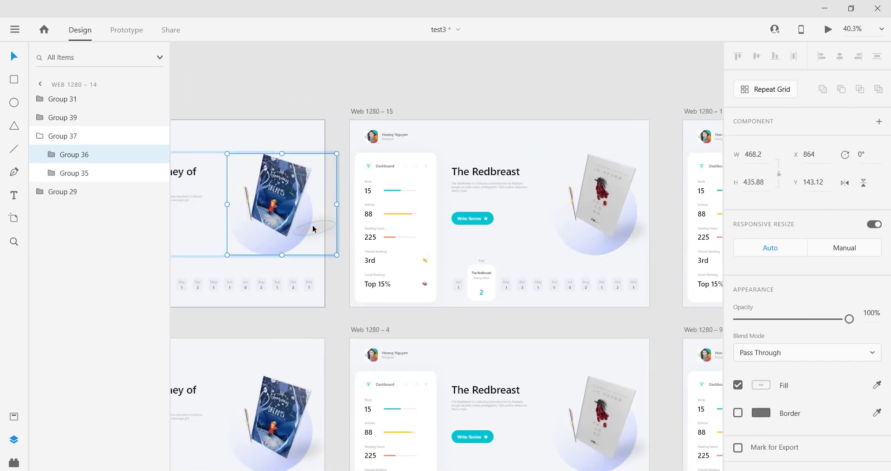
pyautogui.doubleClick(313, 228)
pyautogui.rightClick(312, 226)
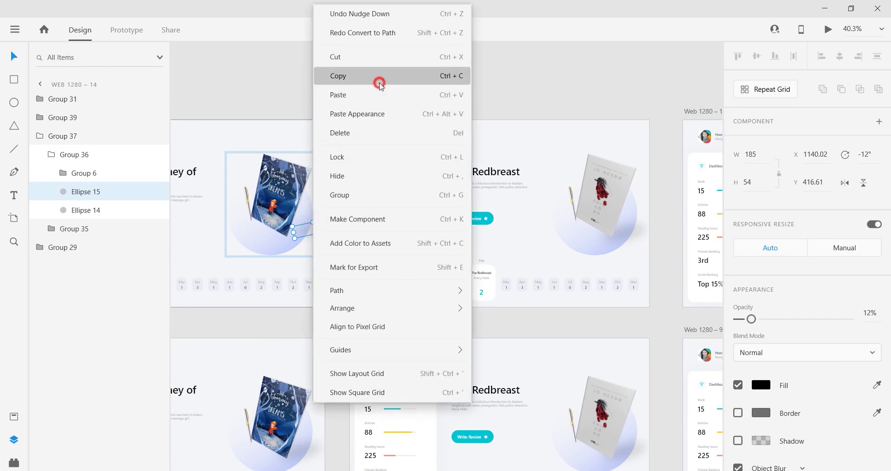
pyautogui.click(346, 79)
pyautogui.scroll(3, 688, 263)
pyautogui.click(589, 210)
pyautogui.doubleClick(592, 216)
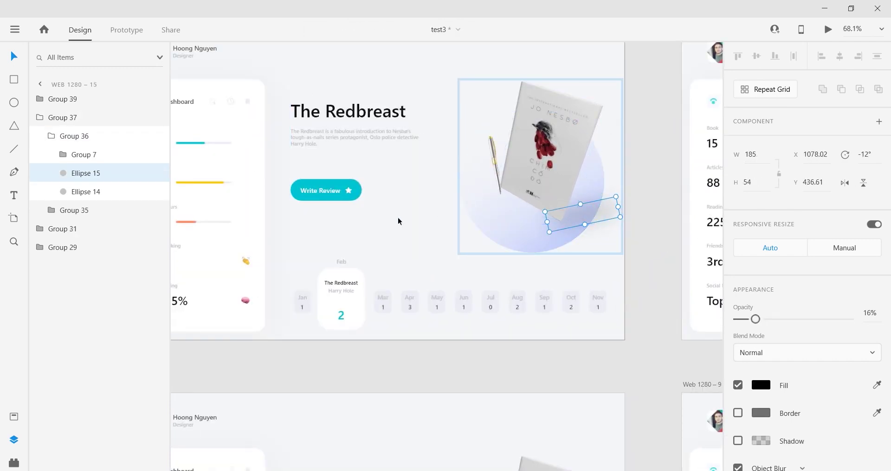
pyautogui.rightClick(595, 213)
pyautogui.click(621, 94)
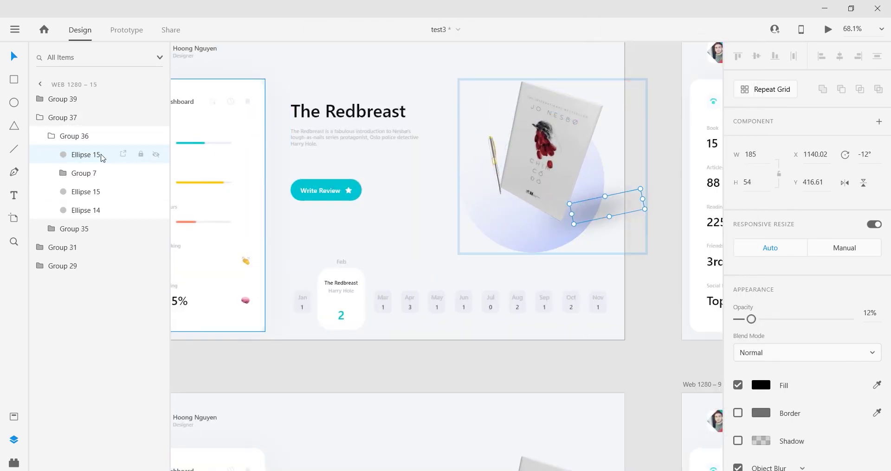
# Delete the original shadow ellipse from the book group on Web 1280 – 15 and try reordering the pasted one beneath the book.
pyautogui.click(101, 193)
pyautogui.press('Delete')
pyautogui.moveTo(98, 158); pyautogui.dragTo(93, 184)
pyautogui.hotkey('ctrl', 'z')
pyautogui.click(66, 172)
# Preview from Web 1280 – 1 again to check the book and shadow motion between Jan and Feb, and close the preview.
pyautogui.scroll(-4, 555, 243)
pyautogui.click(513, 119)
pyautogui.moveTo(308, 159); pyautogui.dragTo(473, 90)
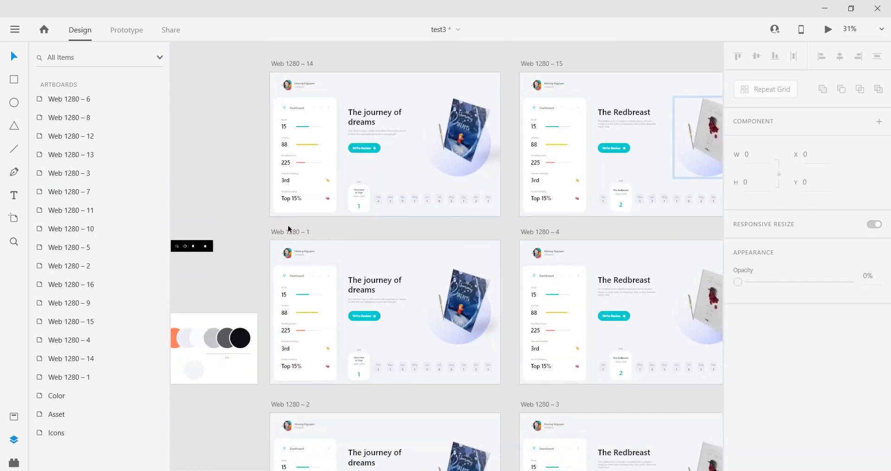
pyautogui.click(288, 230)
pyautogui.click(828, 29)
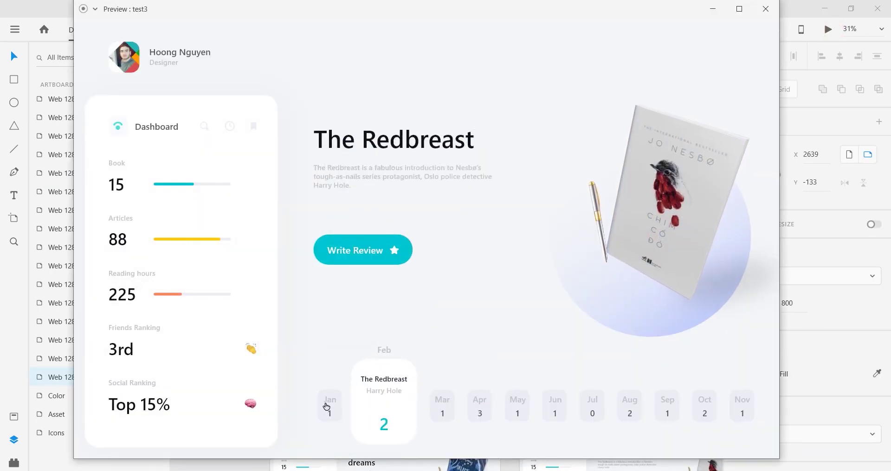
pyautogui.click(327, 408)
pyautogui.click(409, 410)
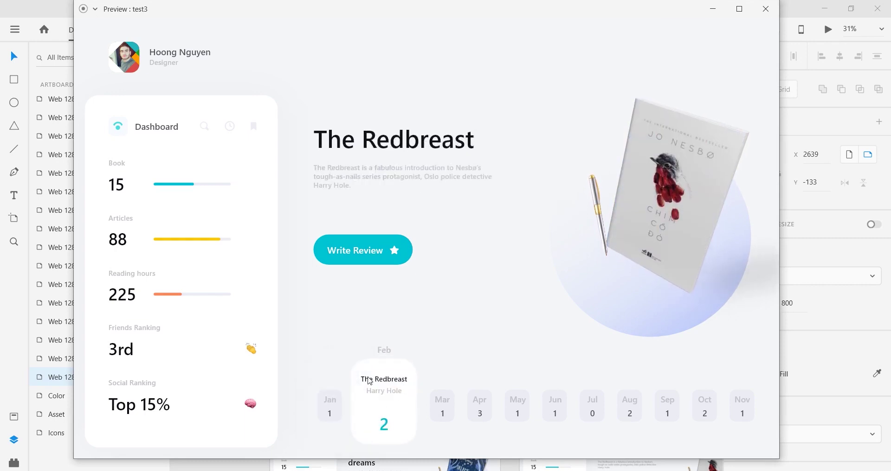
pyautogui.click(766, 9)
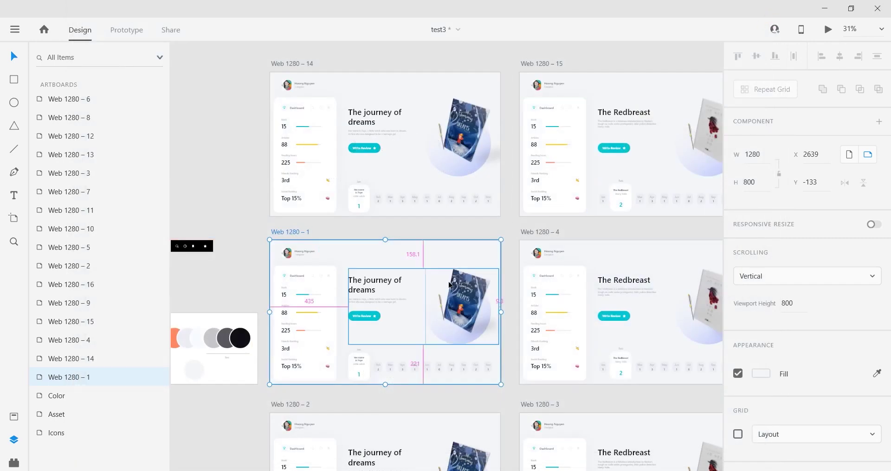
# Select the "The Redbreast" heading text inside the book content on Web 1280 – 4.
pyautogui.scroll(-2, 424, 352)
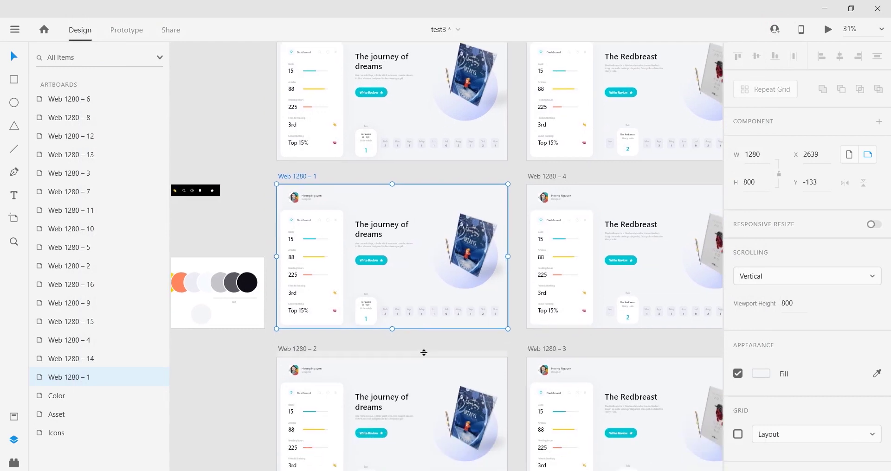
pyautogui.click(632, 223)
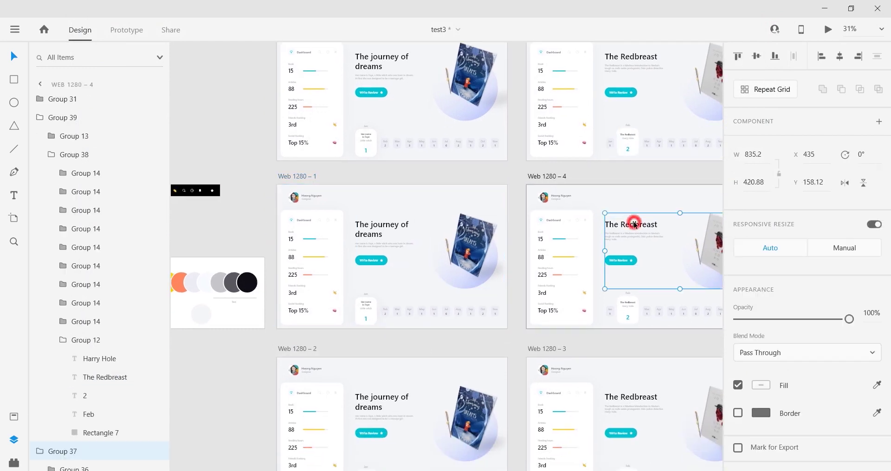
pyautogui.doubleClick(632, 223)
pyautogui.doubleClick(634, 223)
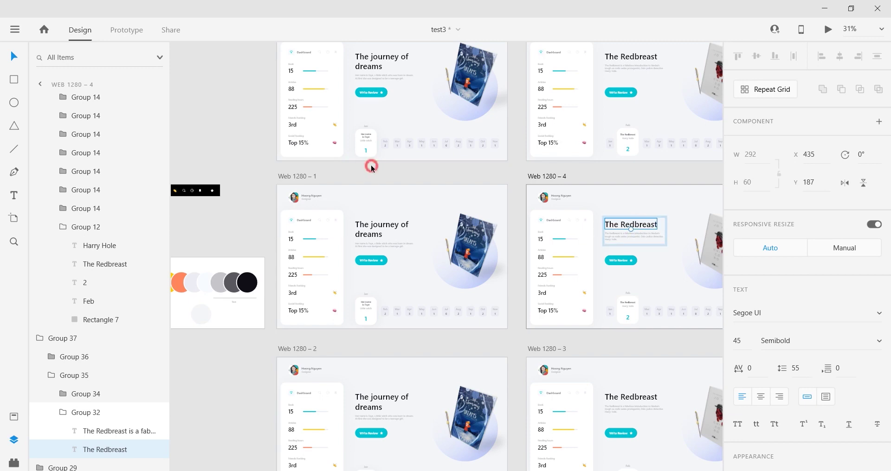
# Examine the layers of the January and February cards inside the month timeline group on the Web 1280 – 1 artboard.
pyautogui.click(371, 139)
pyautogui.scroll(-2, 364, 342)
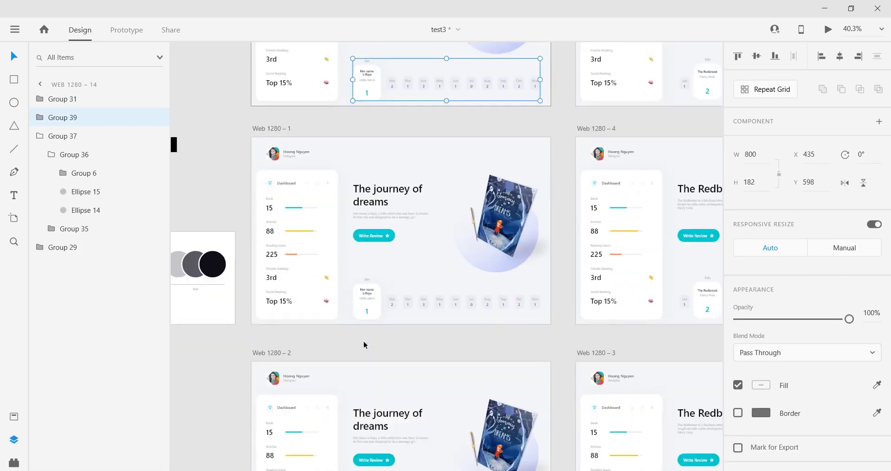
pyautogui.keyDown('ctrl'); pyautogui.scroll(6, 406, 237); pyautogui.keyUp('ctrl')
pyautogui.doubleClick(401, 249)
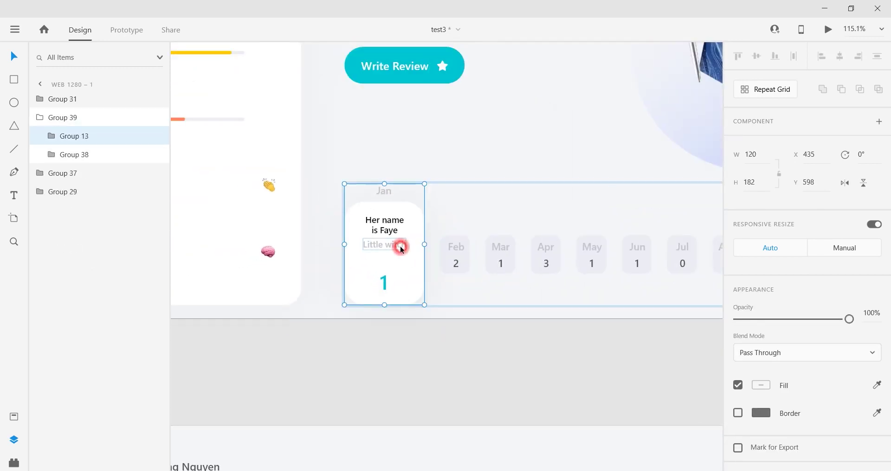
pyautogui.click(52, 139)
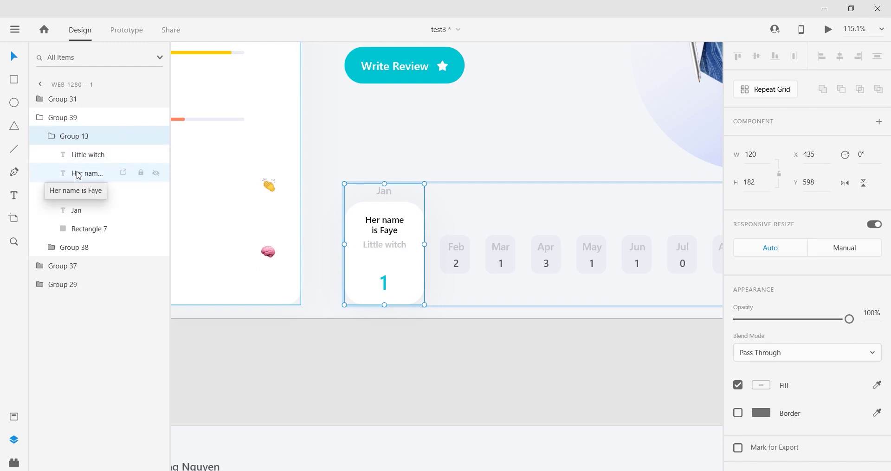
pyautogui.click(50, 136)
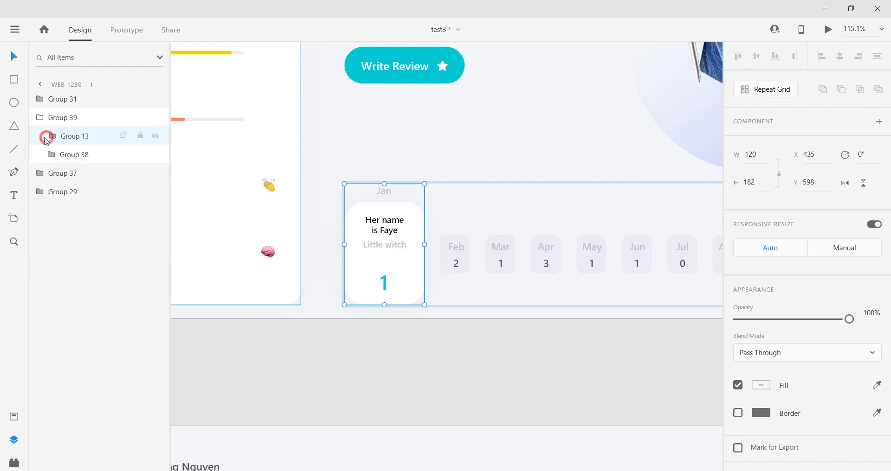
pyautogui.click(53, 155)
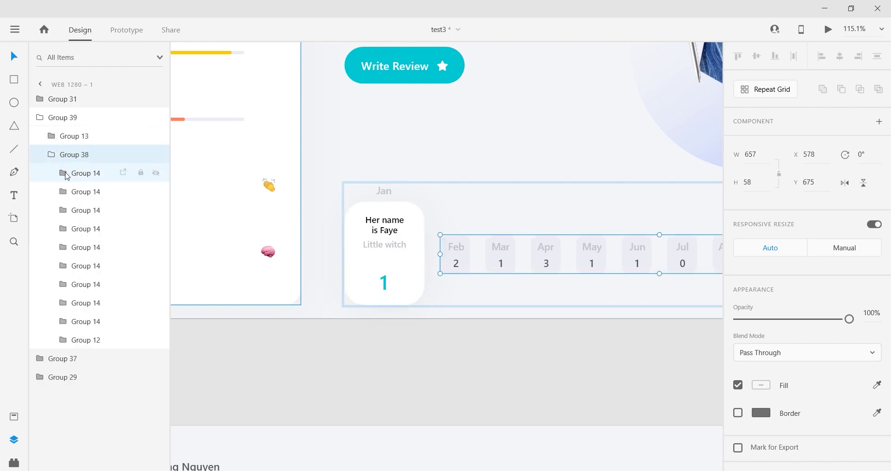
pyautogui.click(62, 173)
pyautogui.click(62, 173)
pyautogui.click(65, 340)
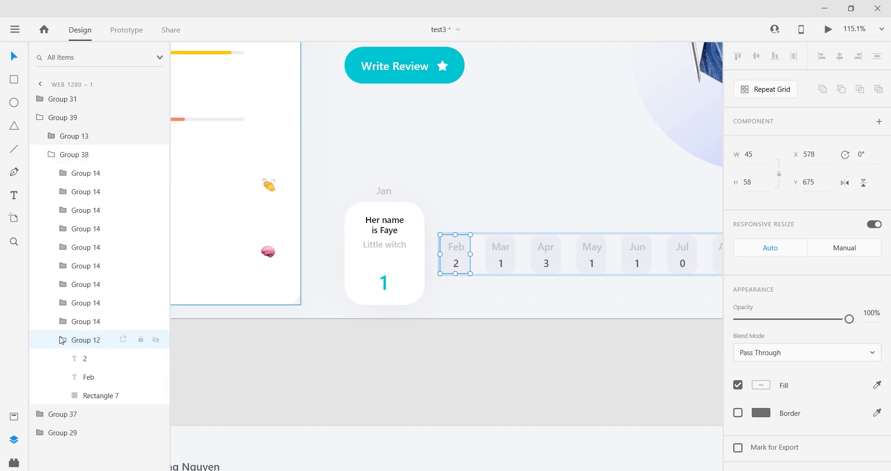
pyautogui.click(63, 340)
# Examine the mask groups and text layers inside the profile header group on Web 1280 – 1.
pyautogui.click(40, 117)
pyautogui.click(40, 99)
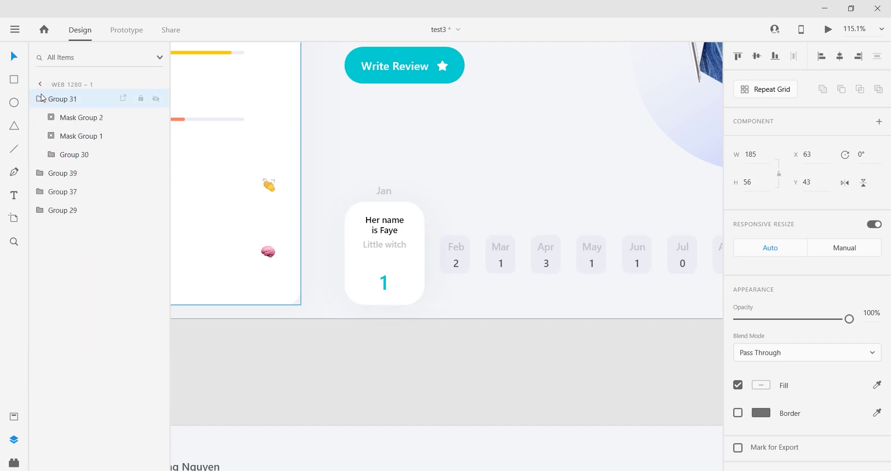
pyautogui.click(52, 136)
pyautogui.click(53, 136)
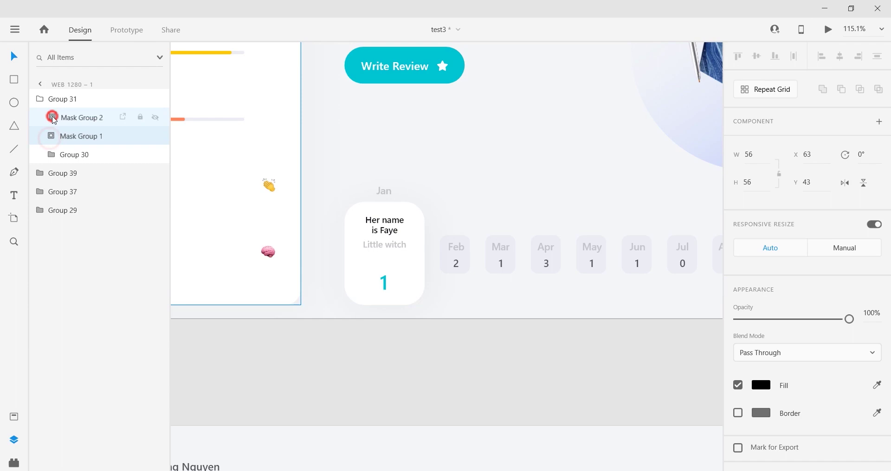
pyautogui.click(51, 155)
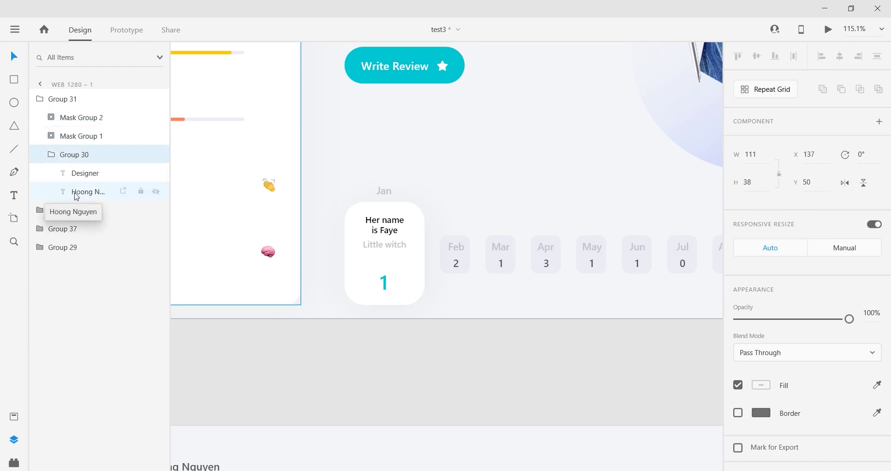
pyautogui.click(51, 155)
pyautogui.click(40, 98)
# Examine the text layers inside the January and February timeline cards on Web 1280 – 2.
pyautogui.scroll(-6, 433, 236)
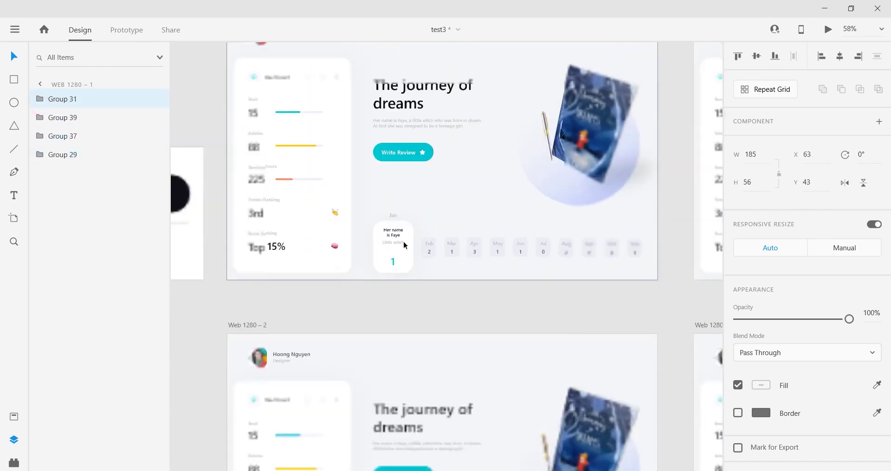
pyautogui.scroll(6, 392, 259)
pyautogui.doubleClick(383, 242)
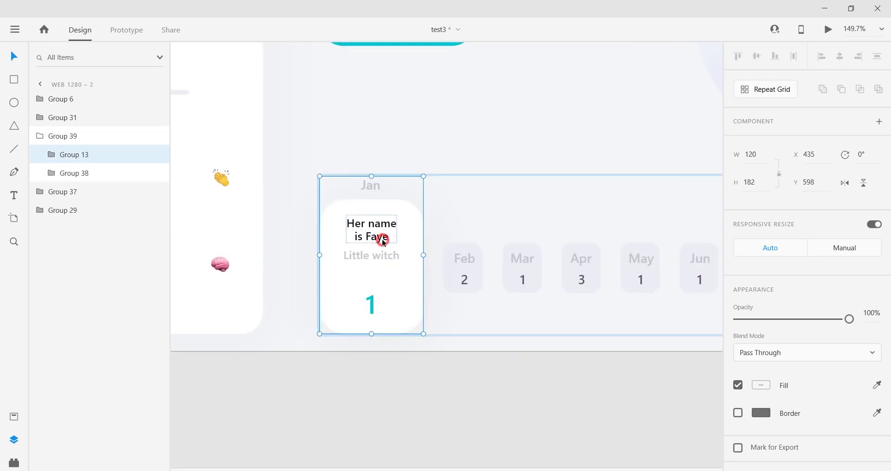
pyautogui.doubleClick(383, 242)
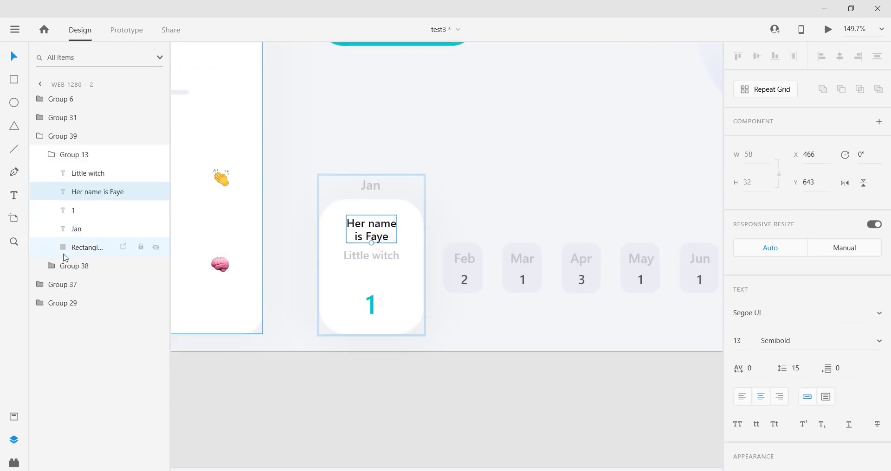
pyautogui.press('Escape')
pyautogui.click(70, 173)
pyautogui.click(69, 374)
pyautogui.click(91, 378)
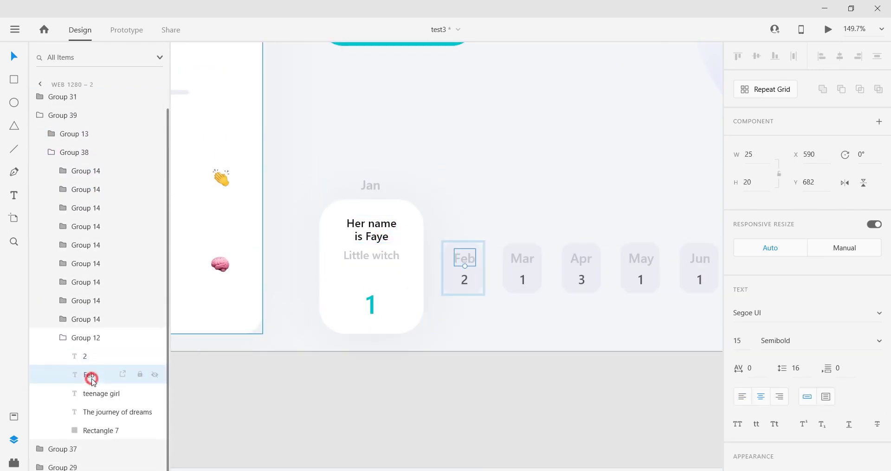
pyautogui.click(90, 395)
# Set the opacity of the Feb card's "The journey of dreams" text to 100% and hide the card's 2 and Feb texts.
pyautogui.click(112, 413)
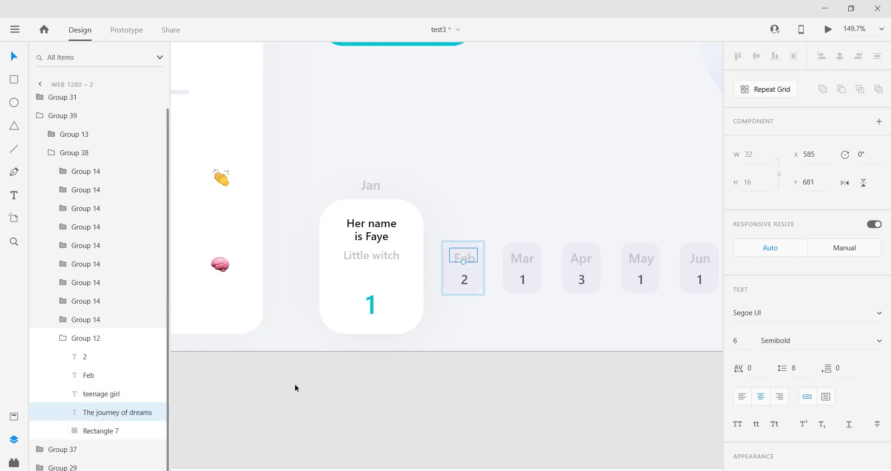
pyautogui.scroll(-5, 808, 321)
pyautogui.hotkey('ctrl', '3')
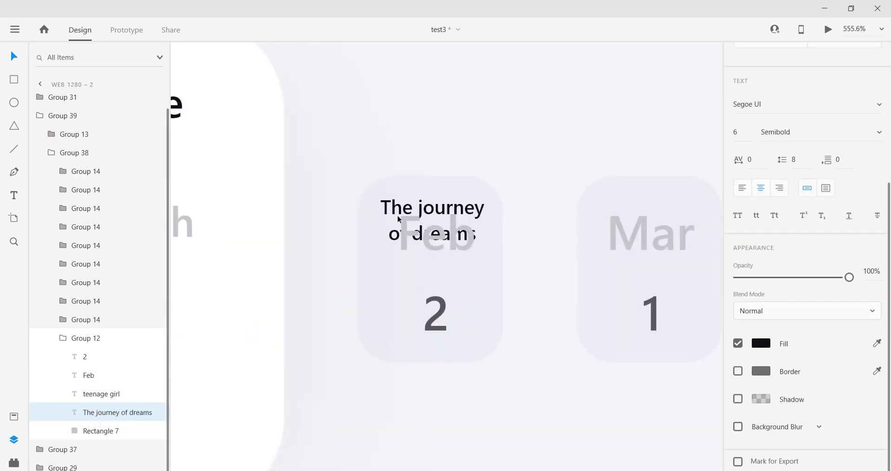
pyautogui.click(156, 356)
pyautogui.click(156, 376)
# Replace the Feb card's "The journey of dreams" text with "The Redbreast".
pyautogui.tripleClick(444, 211)
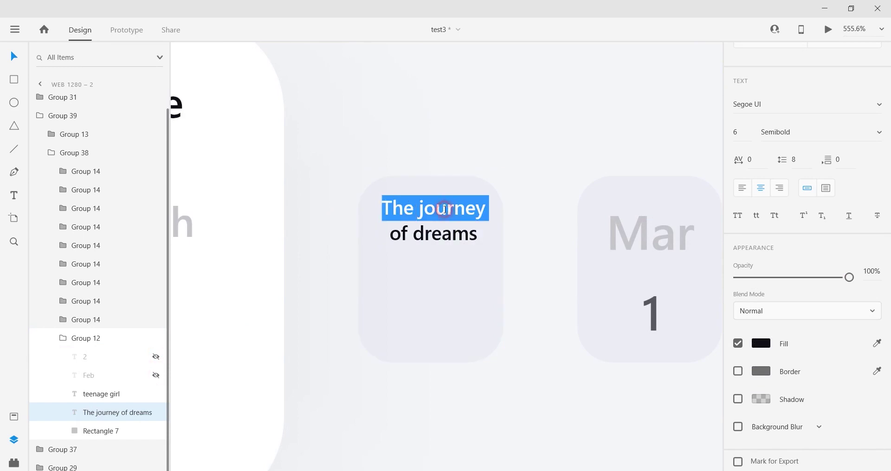
pyautogui.click(474, 242)
pyautogui.hotkey('ctrl', 'a')
pyautogui.write('The Redbreast')
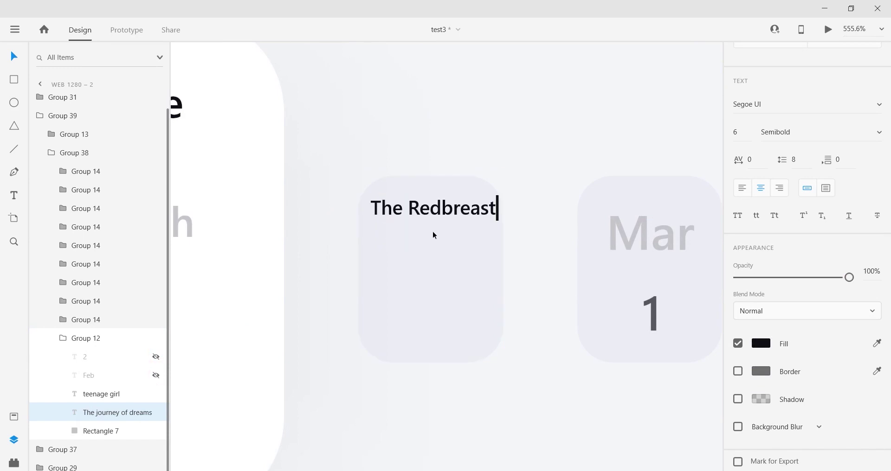
pyautogui.click(153, 394)
# Copy "Harry Hole" from the book description on Web 1280 – 3.
pyautogui.scroll(-10, 373, 297)
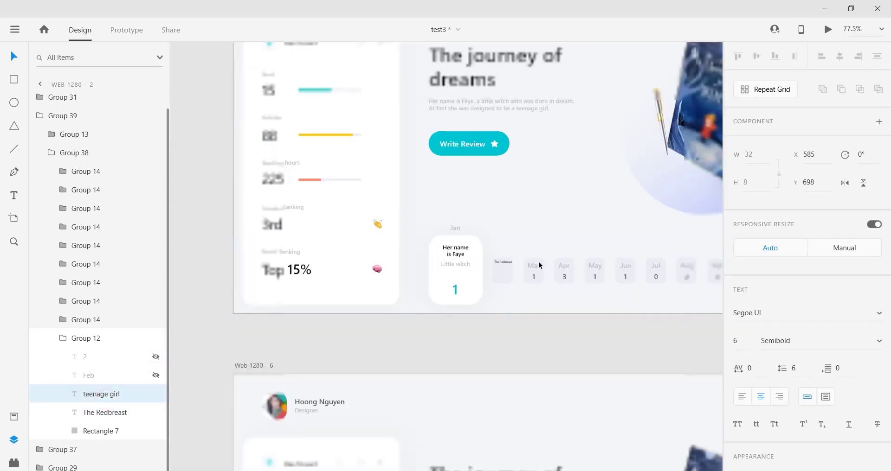
pyautogui.scroll(5, 604, 140)
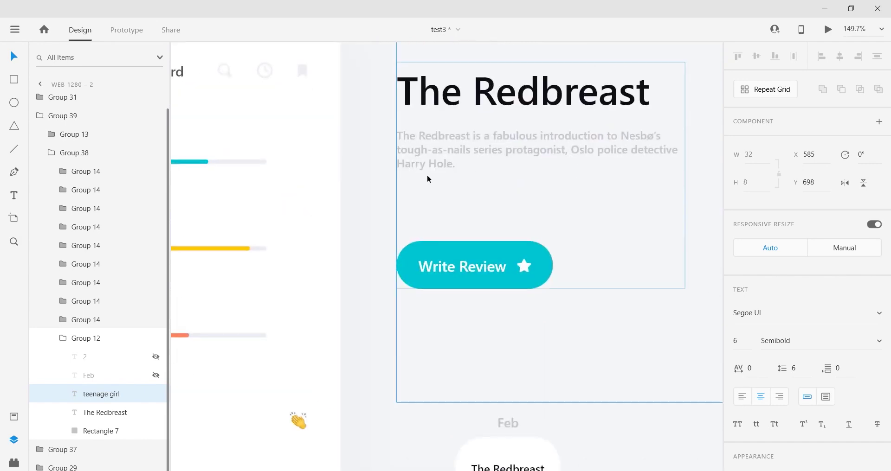
pyautogui.click(416, 168)
pyautogui.doubleClick(416, 166)
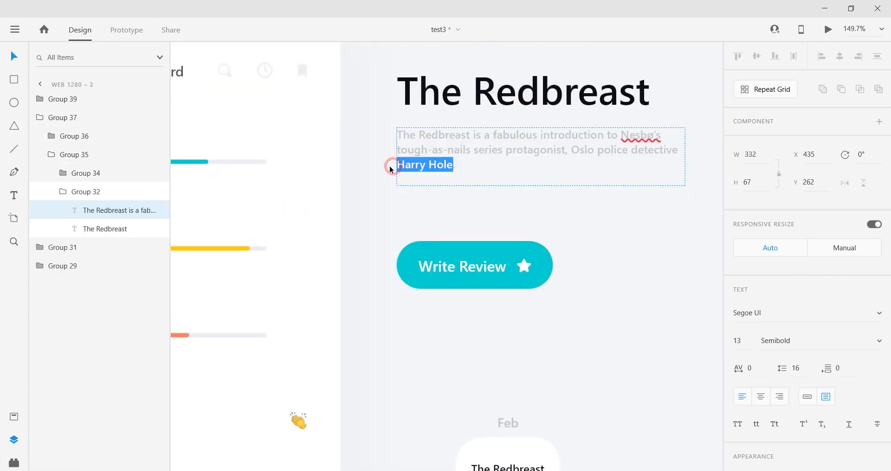
pyautogui.scroll(-5, 607, 273)
pyautogui.scroll(3, 368, 307)
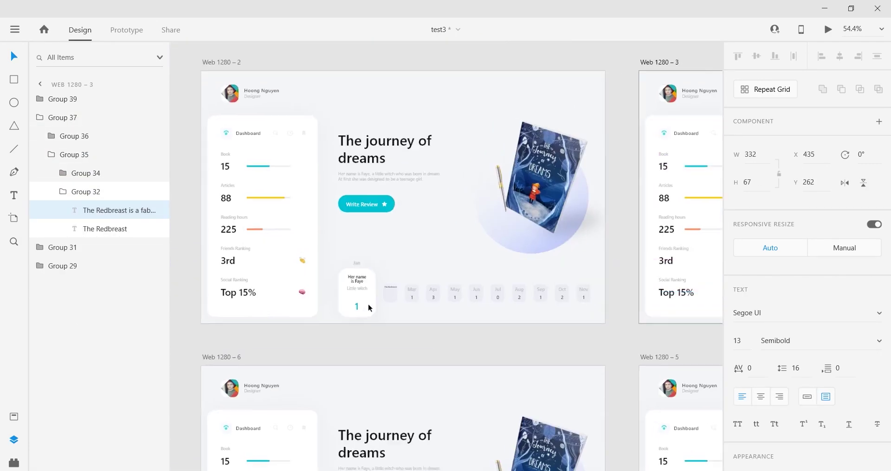
# Set the opacity of the "teenage girl" text in the Feb card on Web 1280 – 2 to 100%.
pyautogui.scroll(5, 445, 252)
pyautogui.click(448, 254)
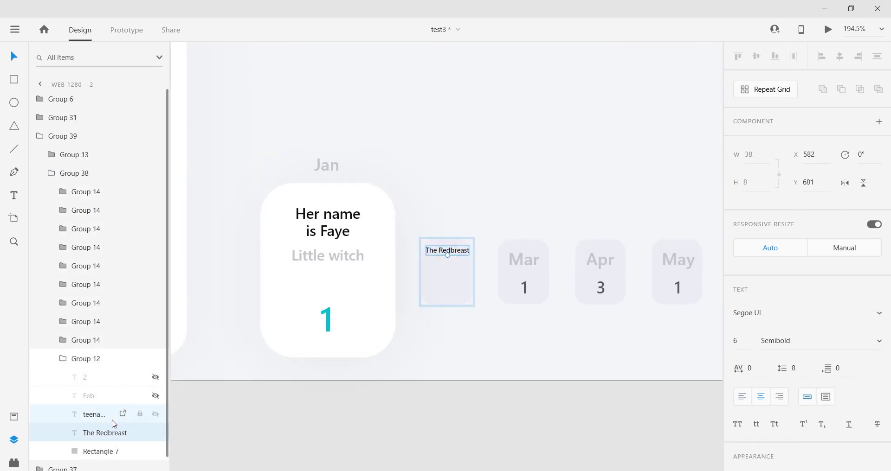
pyautogui.click(92, 417)
pyautogui.scroll(-2, 761, 405)
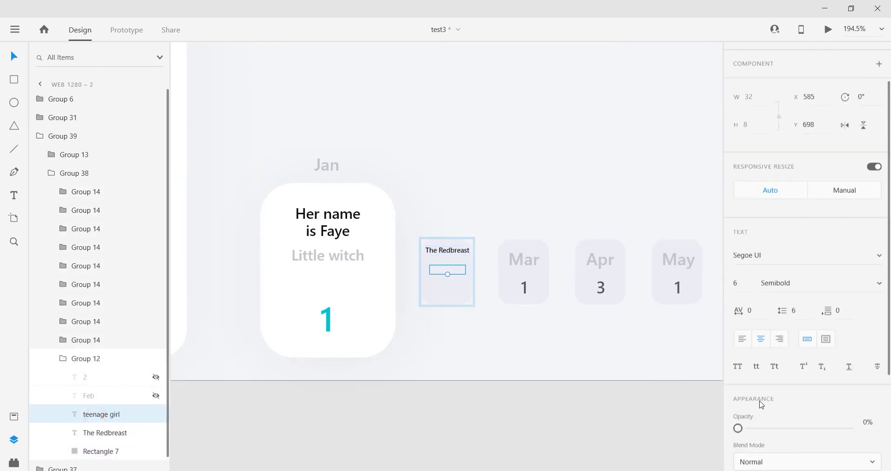
pyautogui.scroll(-3, 761, 405)
pyautogui.moveTo(738, 291); pyautogui.dragTo(851, 291)
# Replace the Feb card's "teenage girl" subtitle with "Harry Hole".
pyautogui.scroll(5, 443, 278)
pyautogui.doubleClick(466, 240)
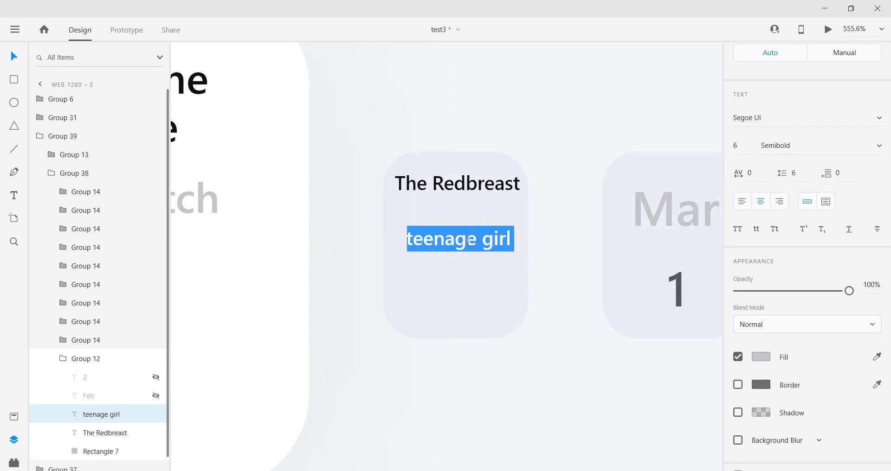
pyautogui.write('Harry Hole')
pyautogui.press('Escape')
pyautogui.scroll(-5, 441, 195)
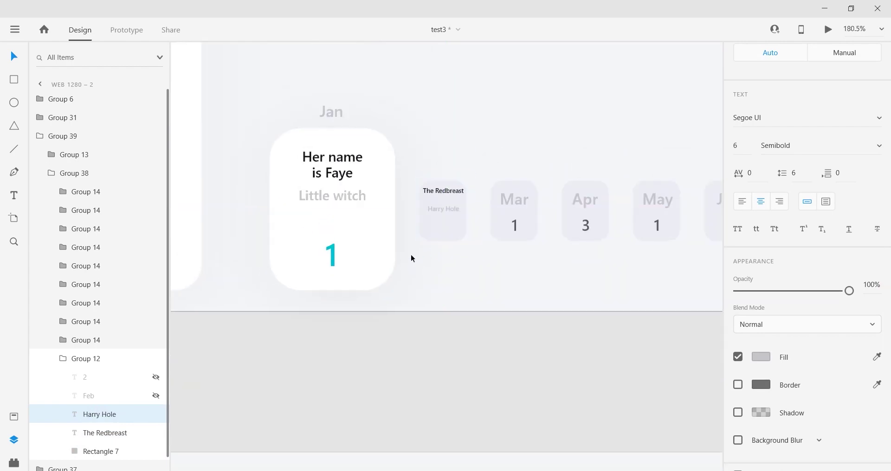
# Set the opacity of the Feb card's "Harry Hole" and "The Redbreast" texts to 0%, and collapse the card's layer groups.
pyautogui.scroll(-8, 411, 255)
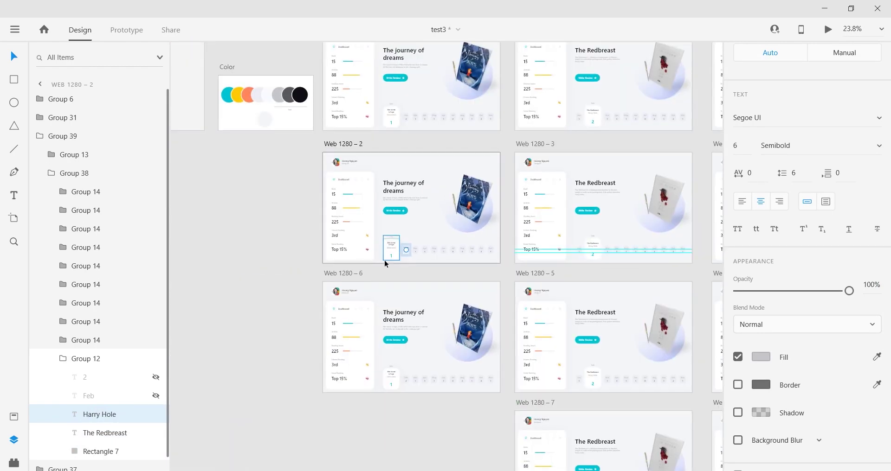
pyautogui.scroll(3, 390, 243)
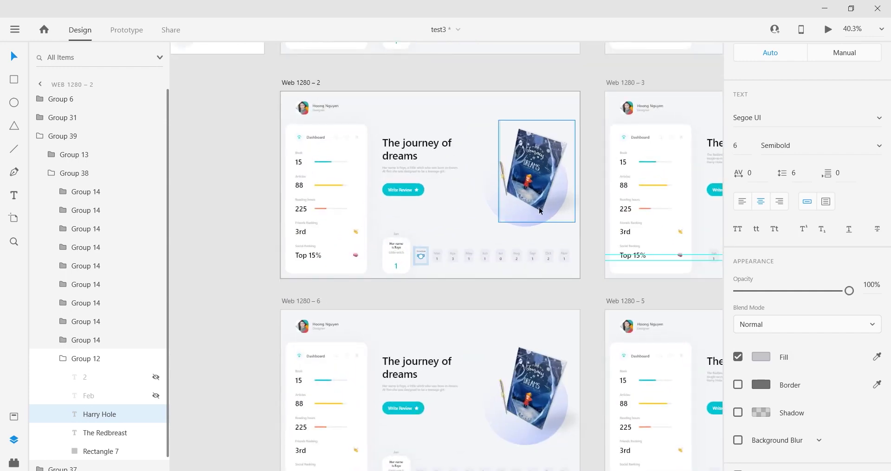
pyautogui.scroll(4, 452, 297)
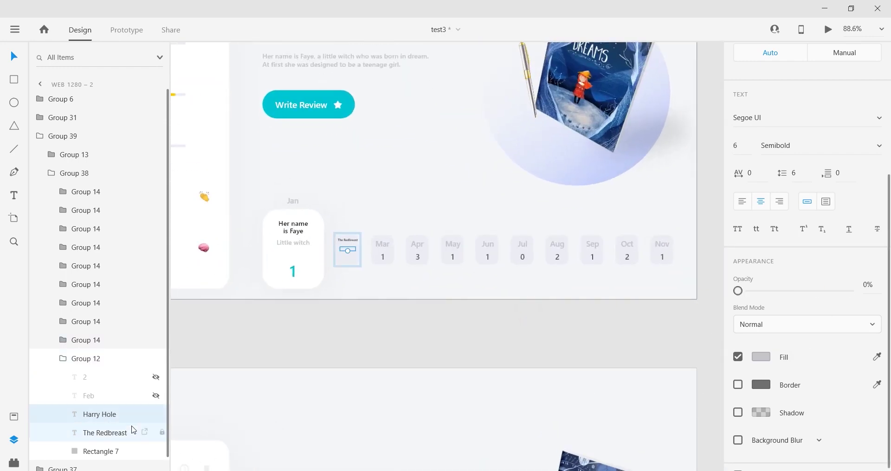
pyautogui.click(133, 432)
pyautogui.scroll(-4, 807, 320)
pyautogui.click(61, 359)
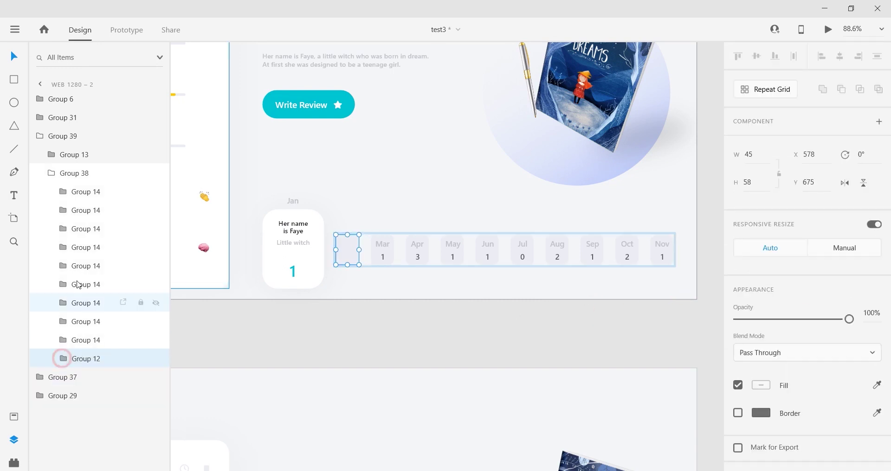
pyautogui.click(54, 172)
pyautogui.press('Escape')
pyautogui.press('Escape')
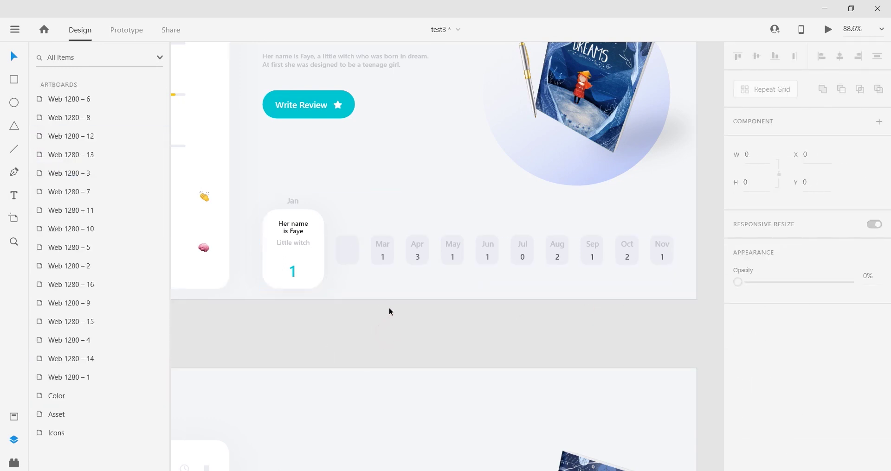
# Unhide the 2 and Feb text layers in the Feb card on Web 1280 – 2.
pyautogui.doubleClick(344, 250)
pyautogui.doubleClick(344, 250)
pyautogui.click(62, 359)
pyautogui.click(156, 377)
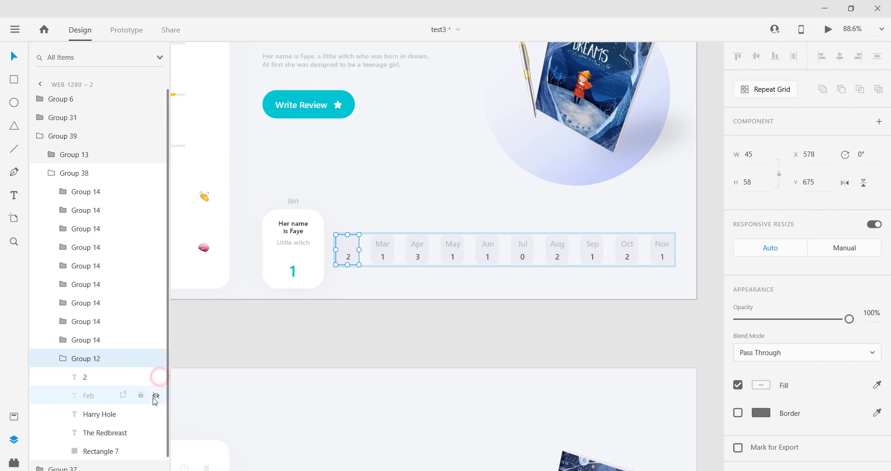
pyautogui.click(52, 173)
pyautogui.click(42, 138)
pyautogui.click(362, 334)
pyautogui.scroll(-3, 357, 314)
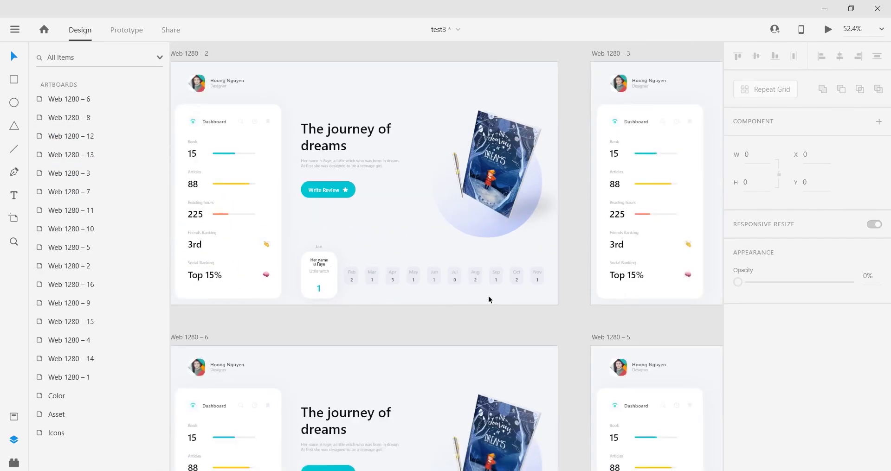
# Copy the month timeline group from Web 1280 – 2 and use it to replace the one on Web 1280 – 6.
pyautogui.rightClick(457, 269)
pyautogui.click(500, 78)
pyautogui.scroll(-2, 475, 174)
pyautogui.scroll(-4, 425, 262)
pyautogui.click(418, 315)
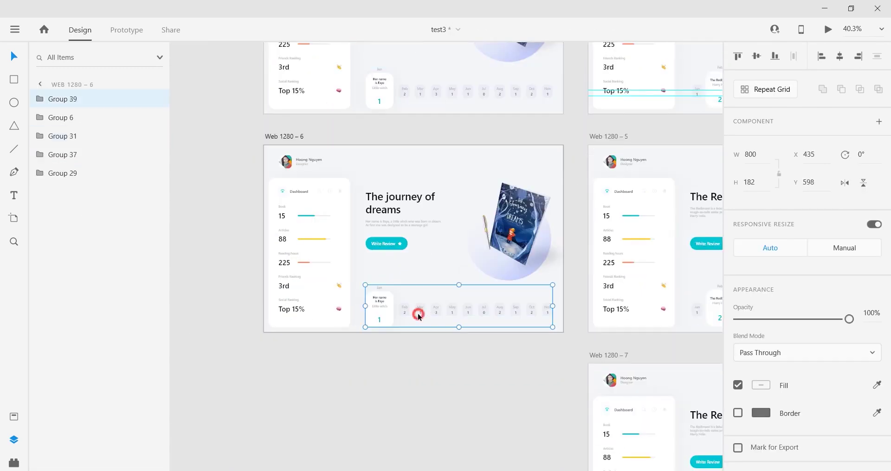
pyautogui.rightClick(423, 313)
pyautogui.click(445, 371)
pyautogui.scroll(5, 411, 185)
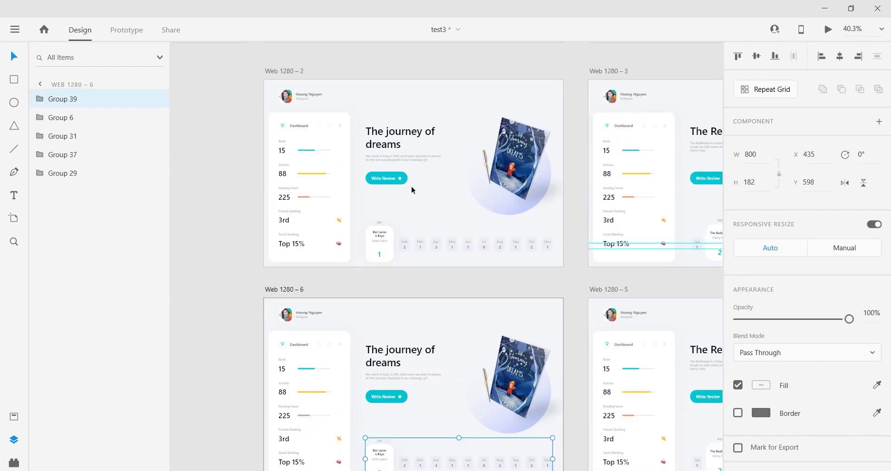
pyautogui.scroll(3, 423, 209)
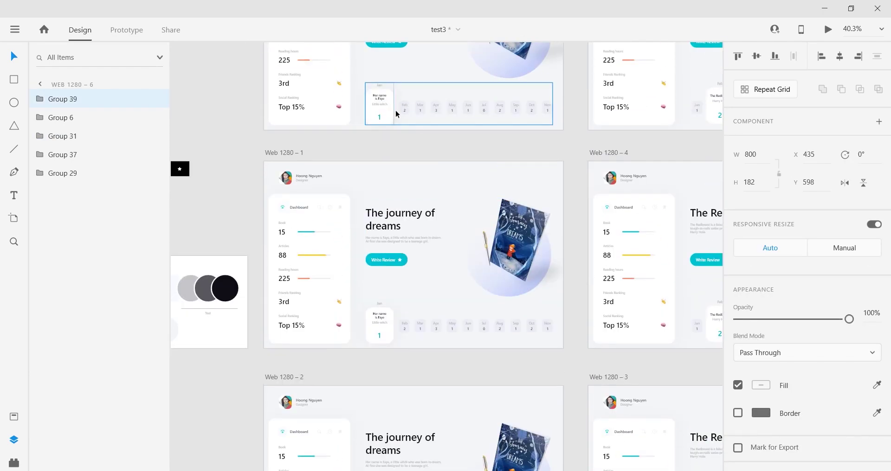
# Preview the prototype from Web 1280 – 1, switching repeatedly between the Jan and Feb cards, and close the preview.
pyautogui.scroll(-4, 497, 165)
pyautogui.click(376, 141)
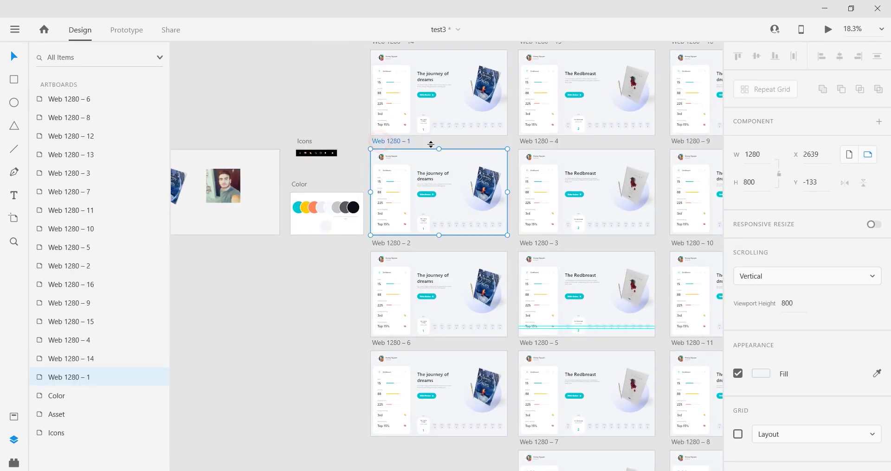
pyautogui.click(827, 31)
pyautogui.click(397, 403)
pyautogui.click(332, 411)
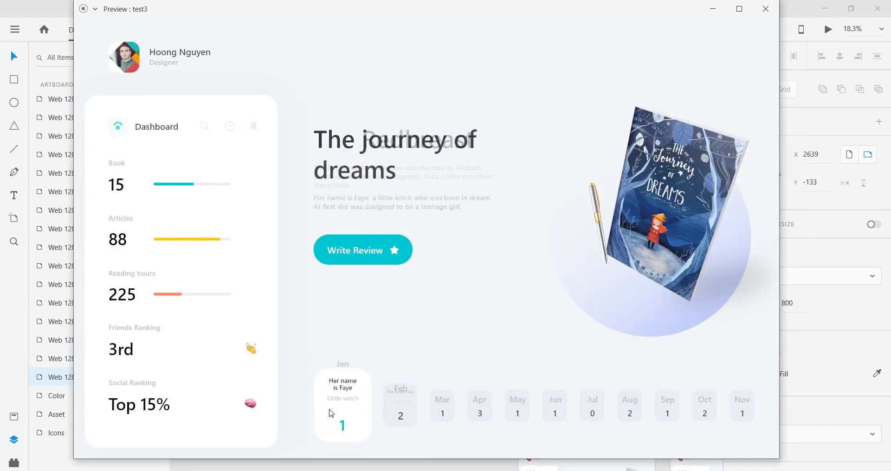
pyautogui.click(406, 411)
pyautogui.click(335, 405)
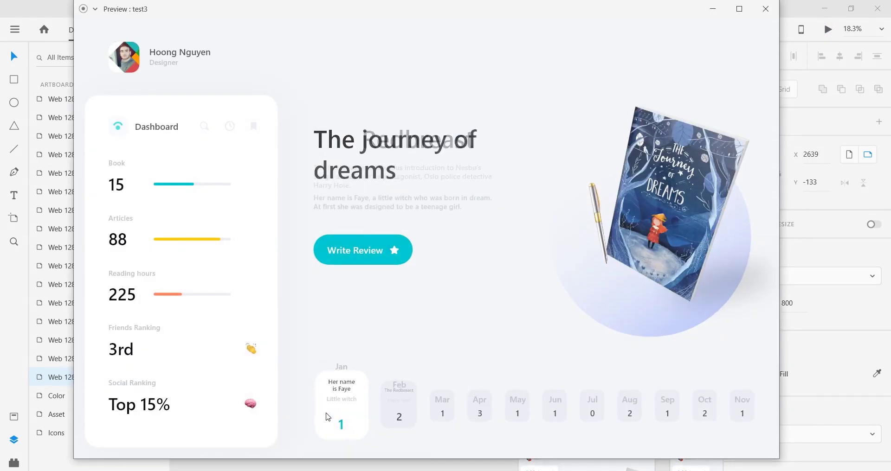
pyautogui.click(403, 416)
pyautogui.click(329, 411)
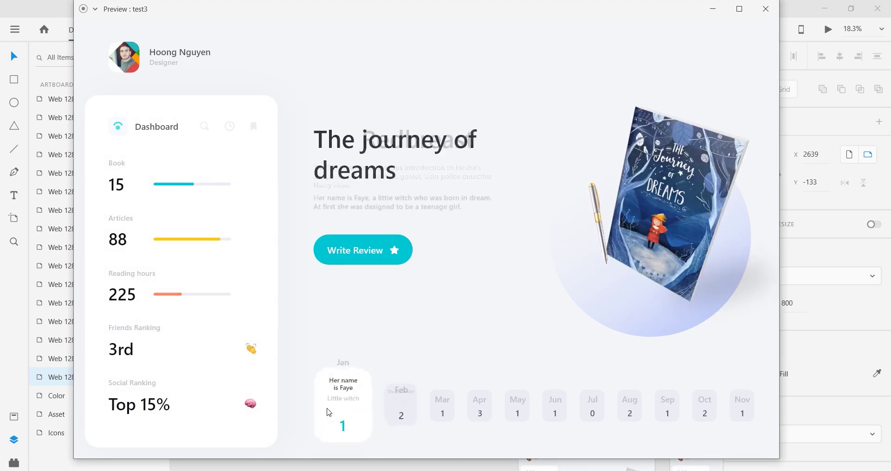
pyautogui.click(761, 9)
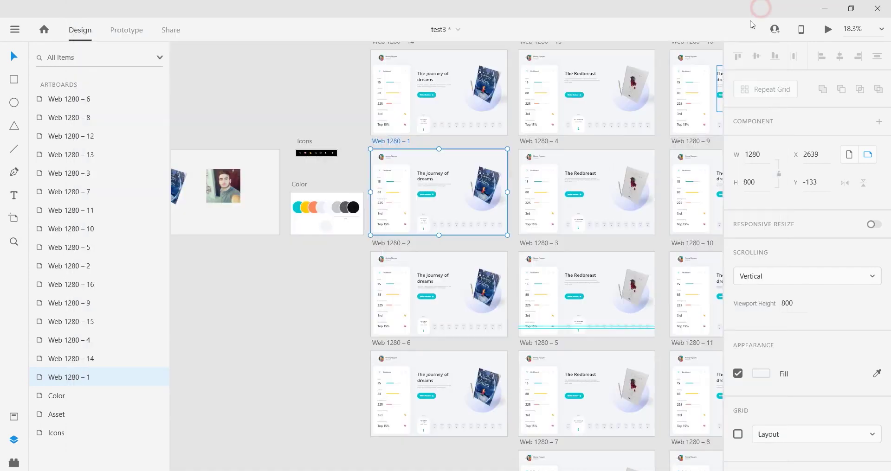
# Look over the month timeline cards on The Redbreast and green book dashboard artboards.
pyautogui.click(291, 284)
pyautogui.scroll(6, 445, 283)
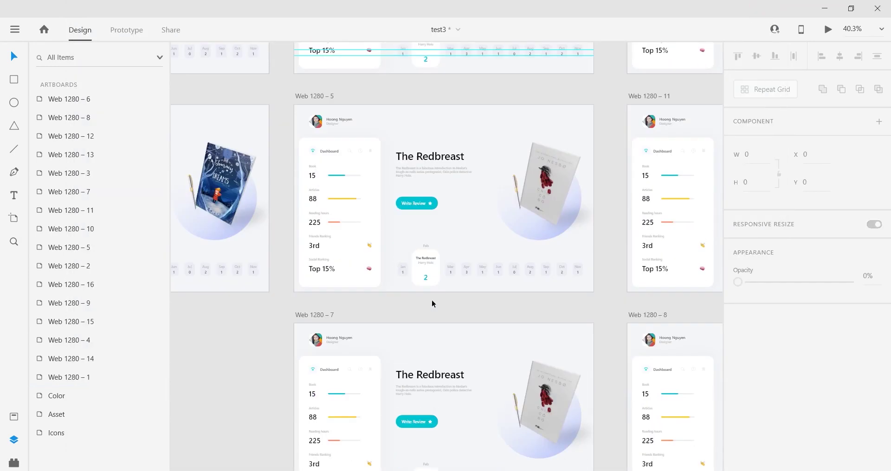
pyautogui.scroll(-2, 432, 303)
pyautogui.scroll(4, 430, 211)
pyautogui.scroll(-4, 430, 210)
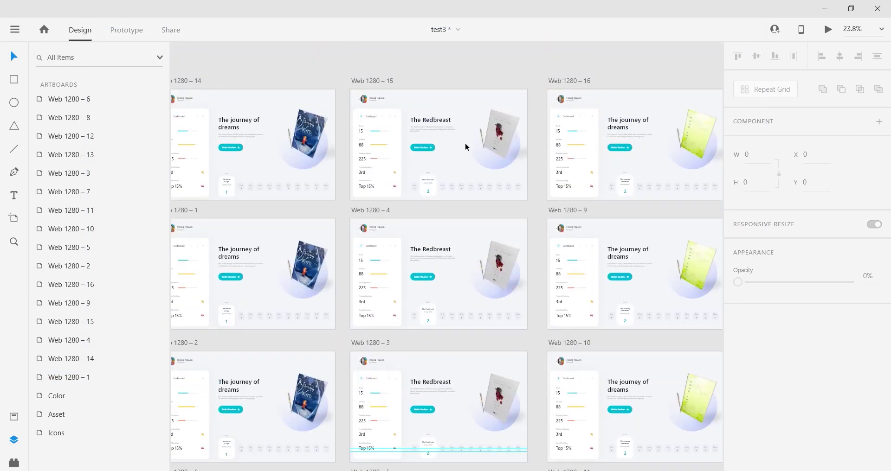
pyautogui.scroll(1, 467, 140)
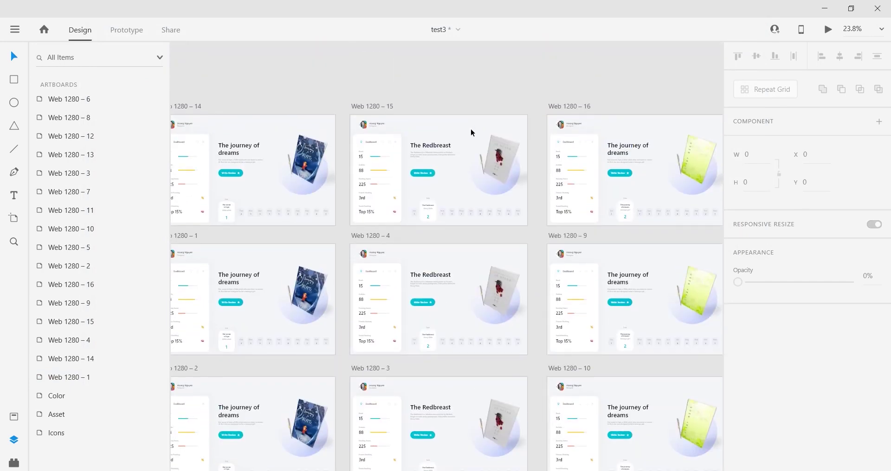
pyautogui.scroll(-7, 471, 230)
pyautogui.hscroll(3, 471, 90)
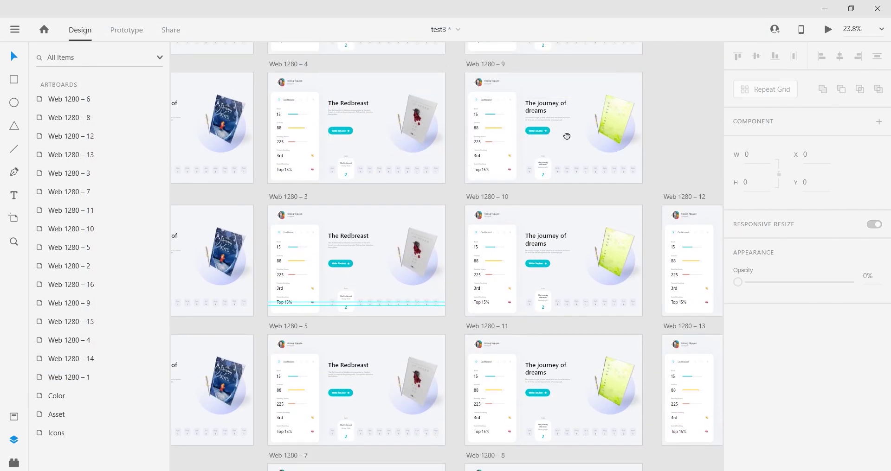
pyautogui.scroll(-2, 499, 116)
# Duplicate the "The journey of dreams" and "teenage girl" texts in the Feb card on Web 1280 – 9.
pyautogui.scroll(6, 427, 266)
pyautogui.scroll(2, 419, 286)
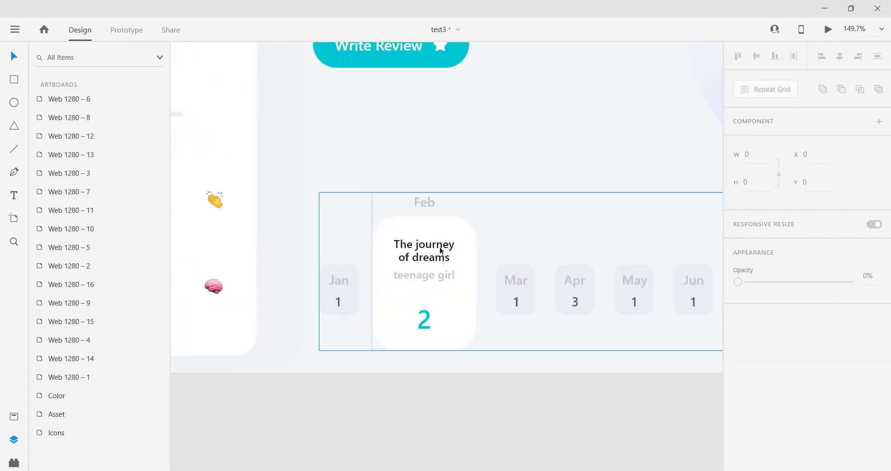
pyautogui.click(431, 263)
pyautogui.click(432, 263)
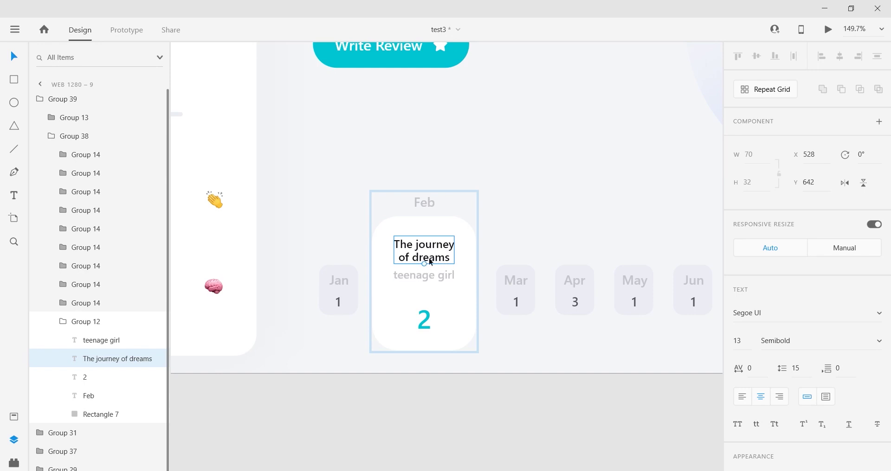
pyautogui.rightClick(57, 345)
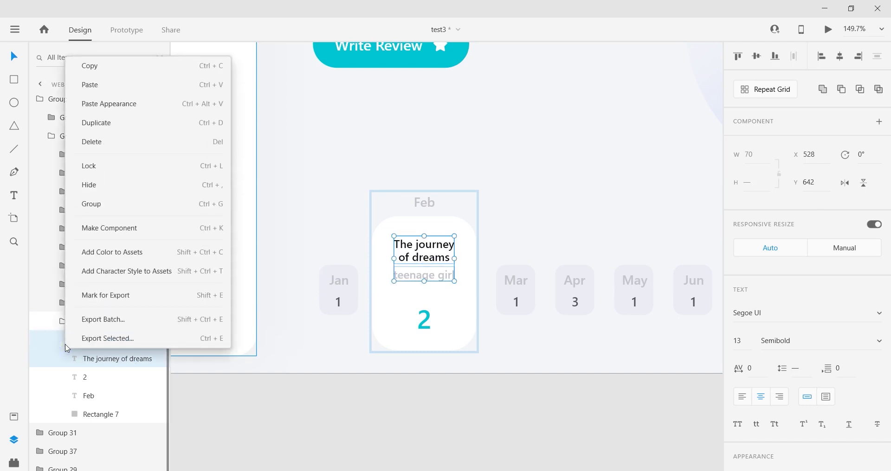
pyautogui.click(133, 123)
pyautogui.moveTo(95, 376); pyautogui.dragTo(93, 346)
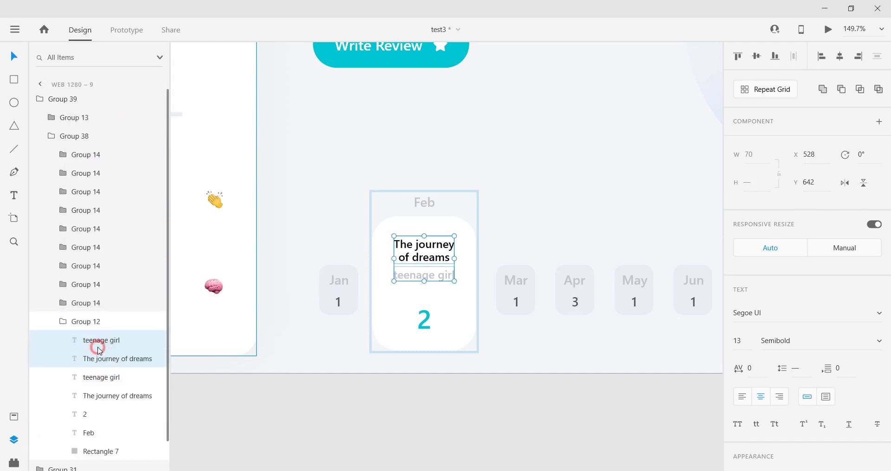
# Widen the layer list and hide the upper pair of "teenage girl" and "The journey of dreams" texts in the Feb card.
pyautogui.click(97, 397)
pyautogui.scroll(-6, 419, 320)
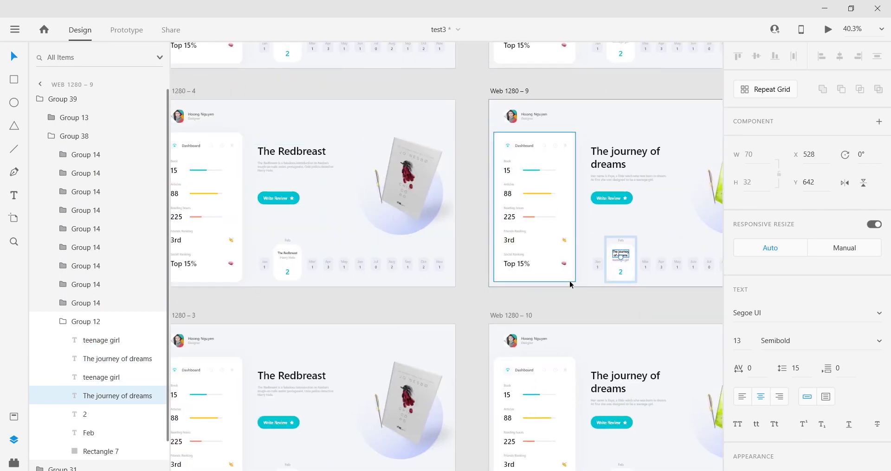
pyautogui.click(100, 377)
pyautogui.scroll(10, 627, 265)
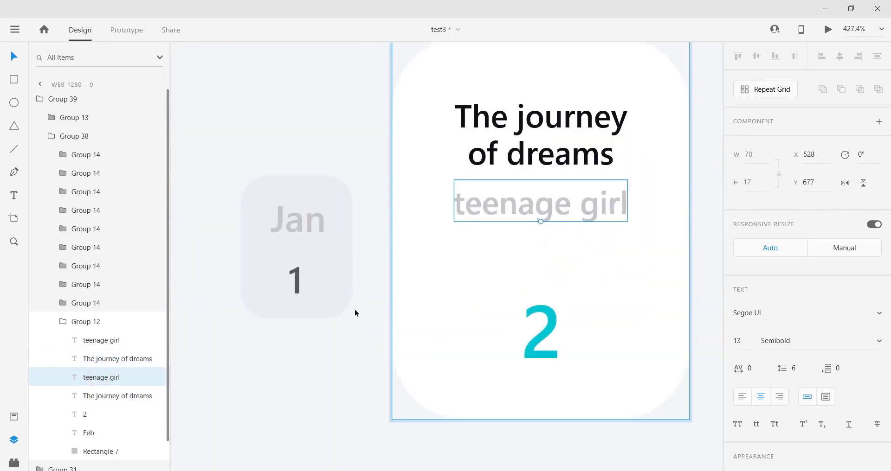
pyautogui.click(111, 344)
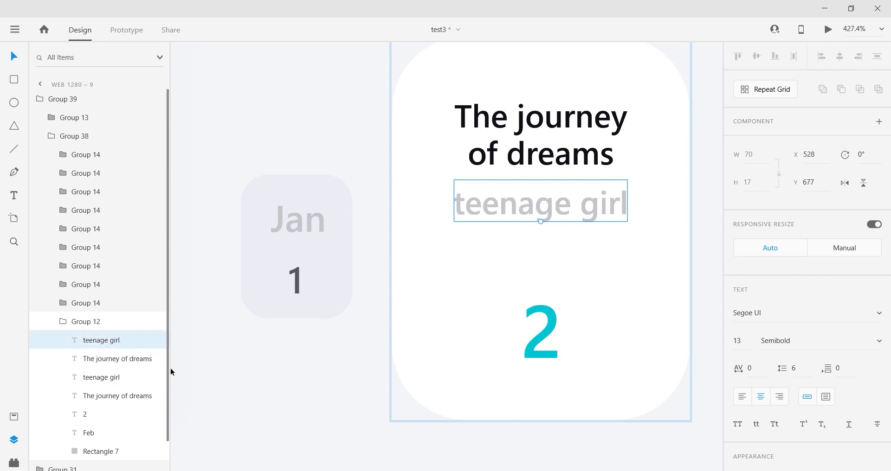
pyautogui.moveTo(169, 372); pyautogui.dragTo(212, 365)
pyautogui.click(166, 341)
pyautogui.click(195, 358)
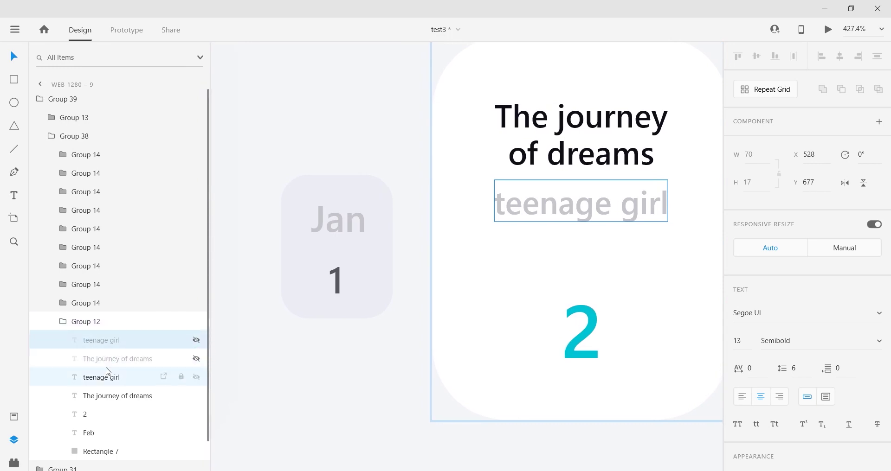
# Replace the visible "teenage girl" subtitle in Web 1280 – 9's Feb card with "Harry Hole" copied from the description on Web 1280 – 4.
pyautogui.click(121, 378)
pyautogui.doubleClick(599, 198)
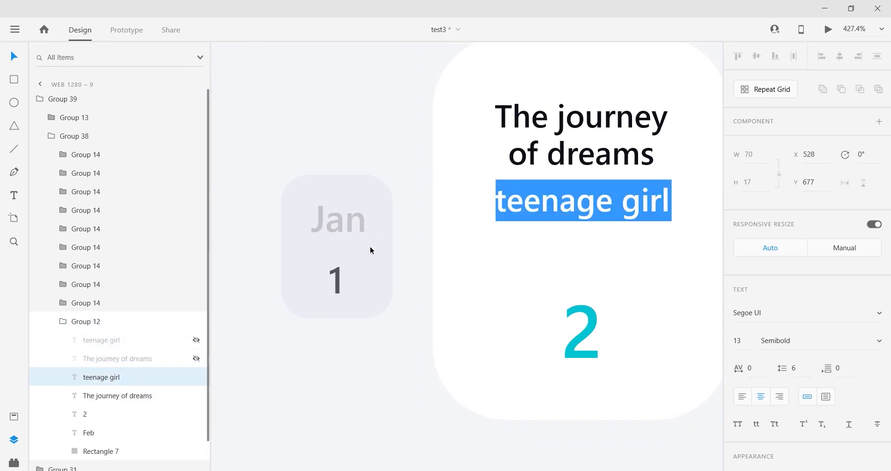
pyautogui.click(404, 119)
pyautogui.scroll(-15, 392, 166)
pyautogui.scroll(12, 260, 183)
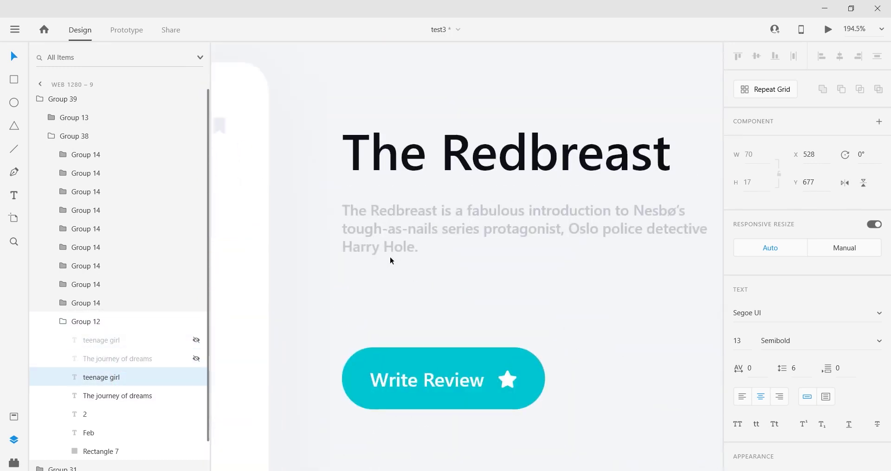
pyautogui.click(394, 249)
pyautogui.doubleClick(394, 249)
pyautogui.doubleClick(393, 249)
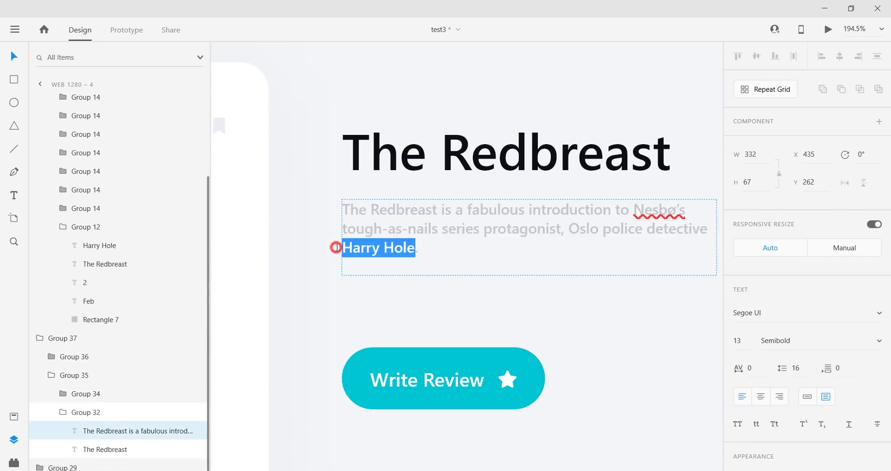
pyautogui.press('Escape')
pyautogui.scroll(-11, 494, 308)
pyautogui.hscroll(5, 508, 306)
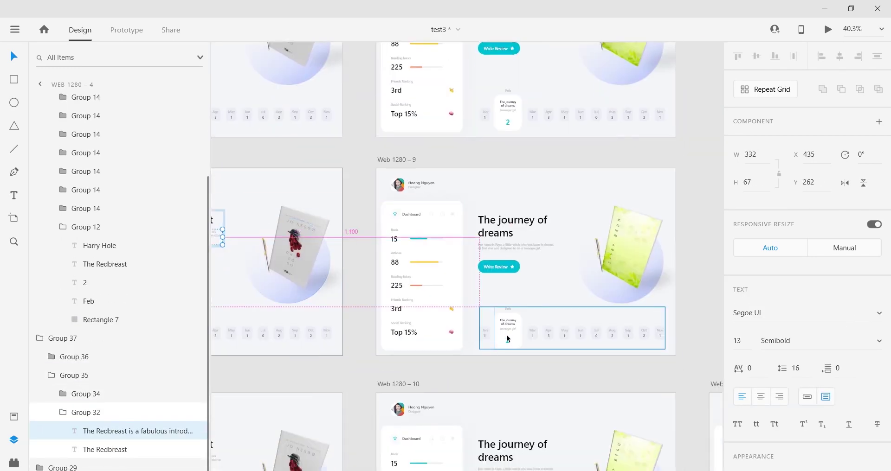
pyautogui.scroll(5, 510, 325)
pyautogui.click(522, 286)
pyautogui.doubleClick(517, 307)
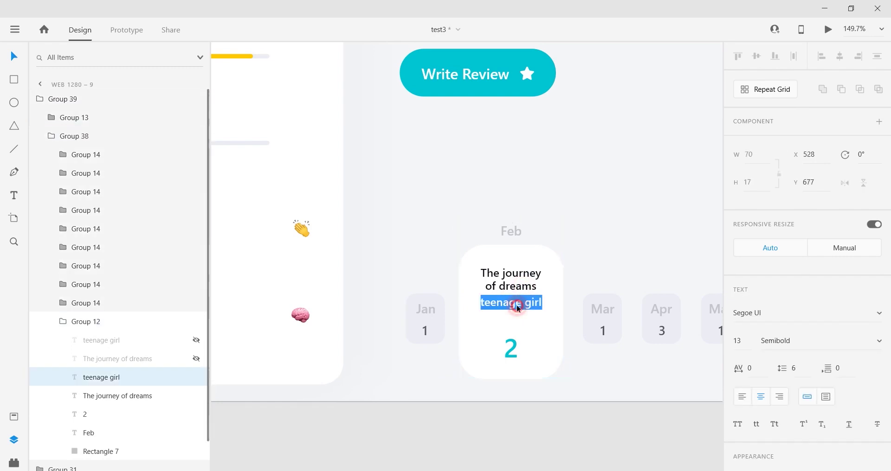
pyautogui.click(535, 332)
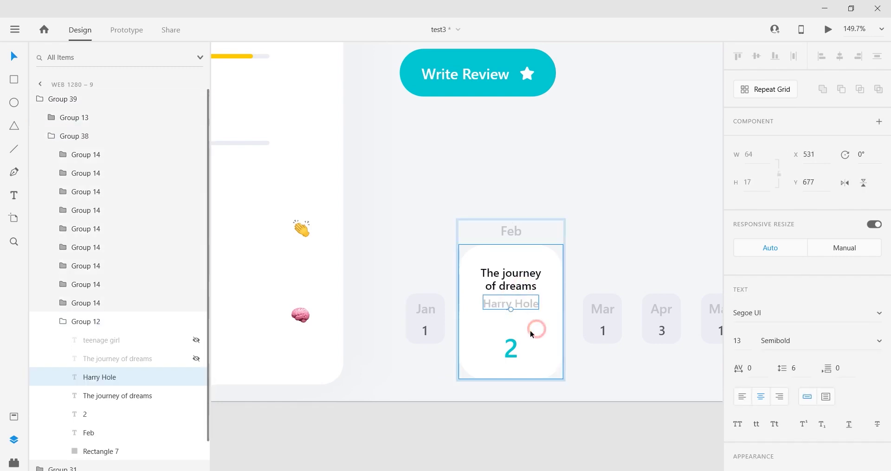
# Replace the visible "The journey of dreams" title in Web 1280 – 9's Feb card with "The Redbreast" copied from the heading on Web 1280 – 4.
pyautogui.click(506, 284)
pyautogui.scroll(-5, 360, 313)
pyautogui.moveTo(298, 303); pyautogui.dragTo(466, 292)
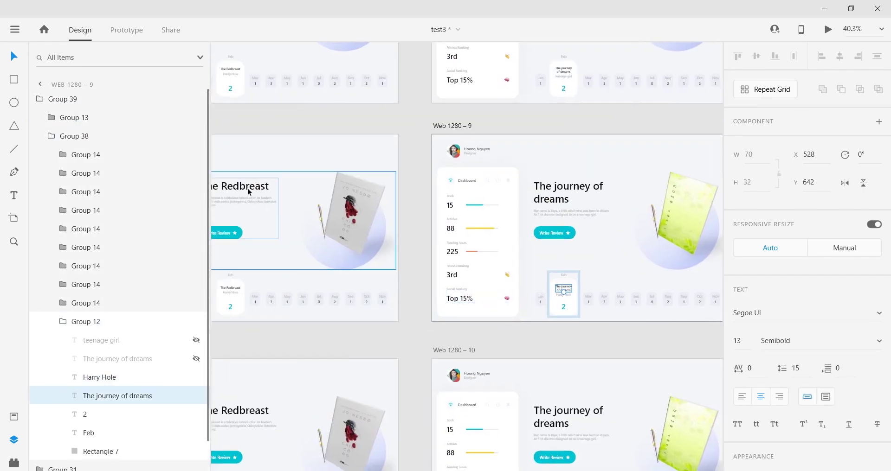
pyautogui.doubleClick(249, 190)
pyautogui.doubleClick(247, 191)
pyautogui.hotkey('ctrl', 'c')
pyautogui.click(565, 290)
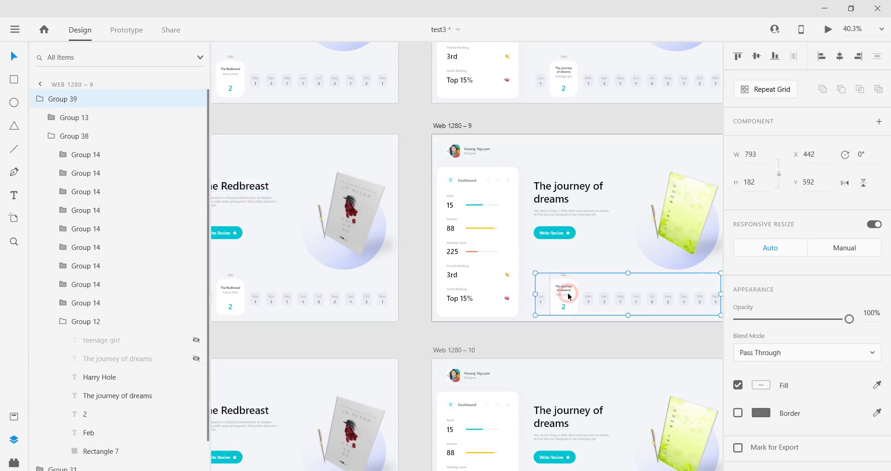
pyautogui.scroll(5, 564, 292)
pyautogui.click(559, 262)
pyautogui.click(557, 268)
pyautogui.doubleClick(555, 267)
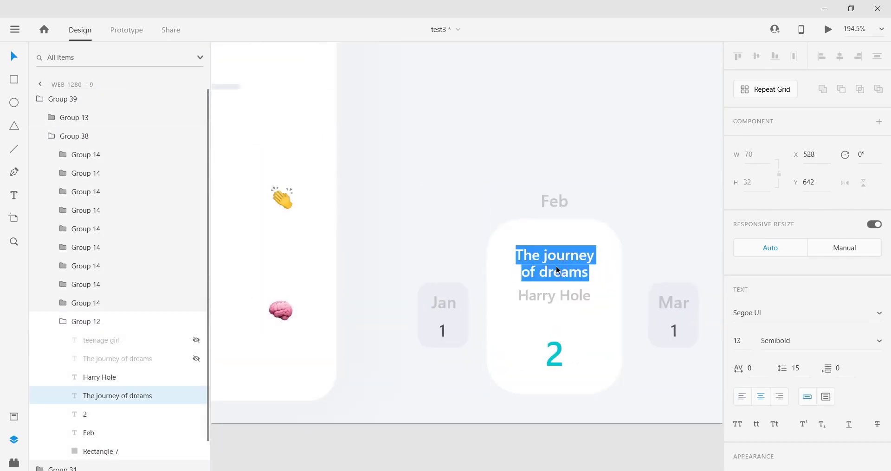
pyautogui.hotkey('ctrl', 'v')
pyautogui.scroll(-6, 585, 324)
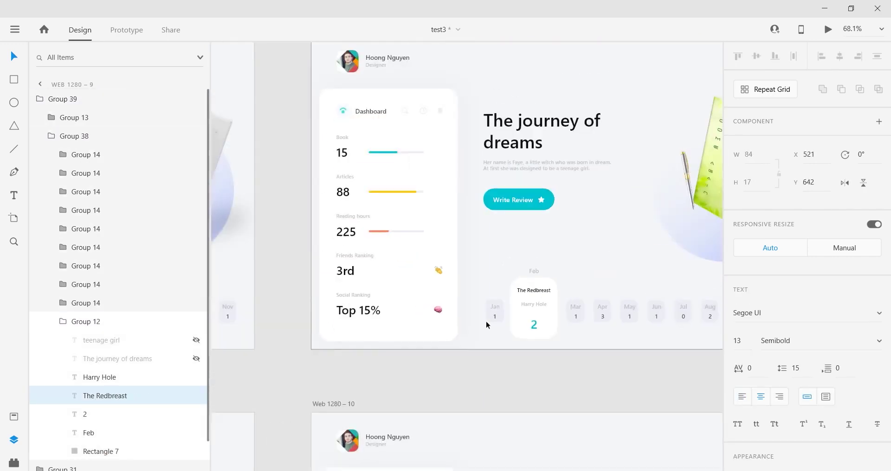
# Delete the month timeline groups from the green book artboards Web 1280 – 9, 16, 10, 11 and 8.
pyautogui.moveTo(596, 329); pyautogui.dragTo(422, 294)
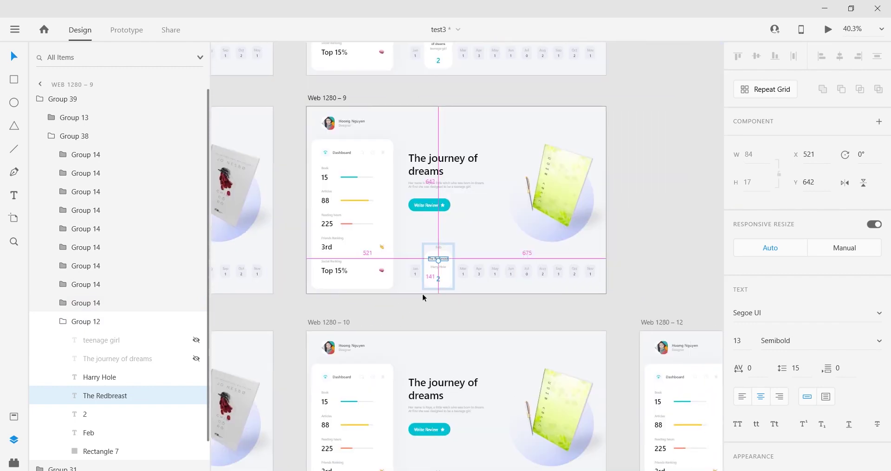
pyautogui.scroll(-3, 423, 294)
pyautogui.click(541, 297)
pyautogui.click(429, 277)
pyautogui.press('Delete')
pyautogui.click(432, 138)
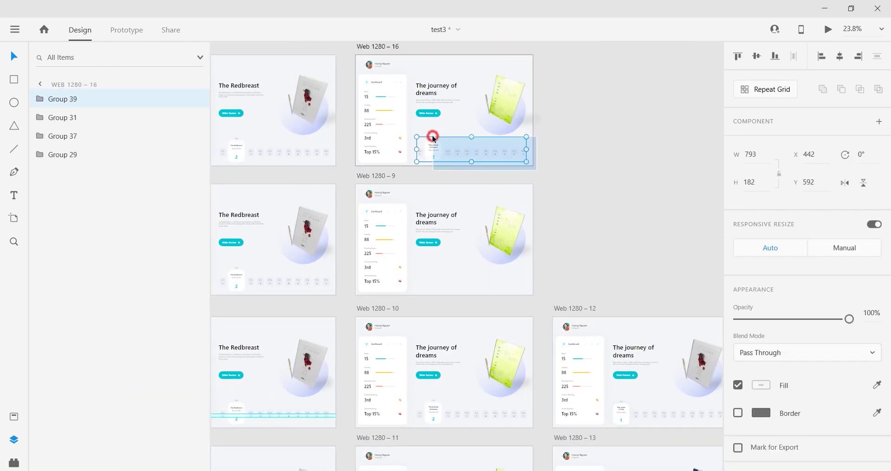
pyautogui.press('Delete')
pyautogui.scroll(-2, 501, 413)
pyautogui.click(457, 378)
pyautogui.press('Delete')
pyautogui.scroll(-3, 464, 376)
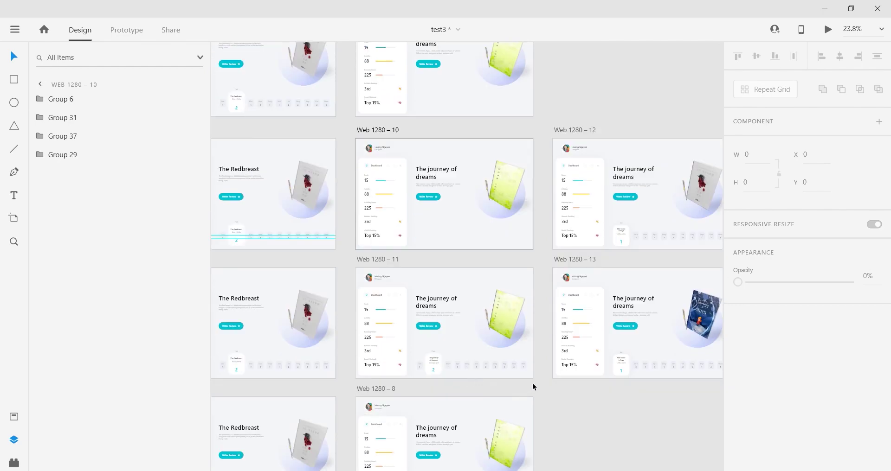
pyautogui.click(420, 365)
pyautogui.press('Delete')
pyautogui.scroll(-3, 469, 368)
pyautogui.click(429, 360)
pyautogui.press('Delete')
pyautogui.scroll(1, 371, 213)
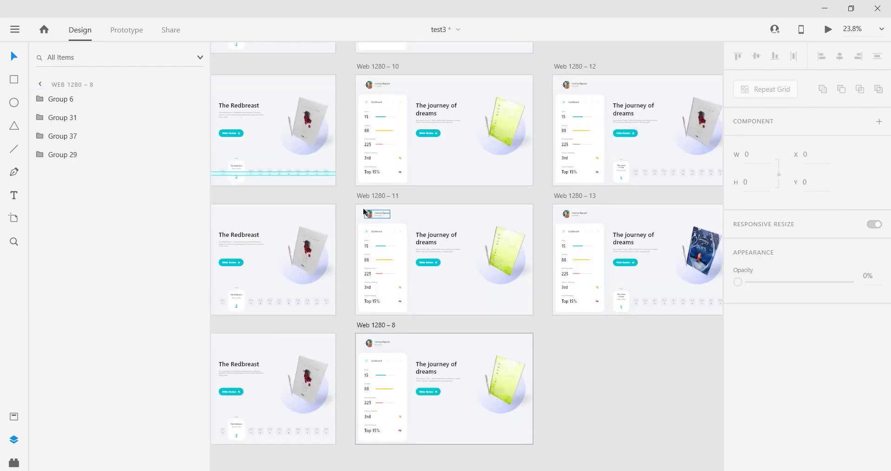
# Copy the month timeline group from Web 1280 – 4 and paste it into Web 1280 – 9.
pyautogui.moveTo(281, 78); pyautogui.dragTo(396, 165)
pyautogui.scroll(-3, 398, 162)
pyautogui.scroll(1, 400, 156)
pyautogui.click(379, 213)
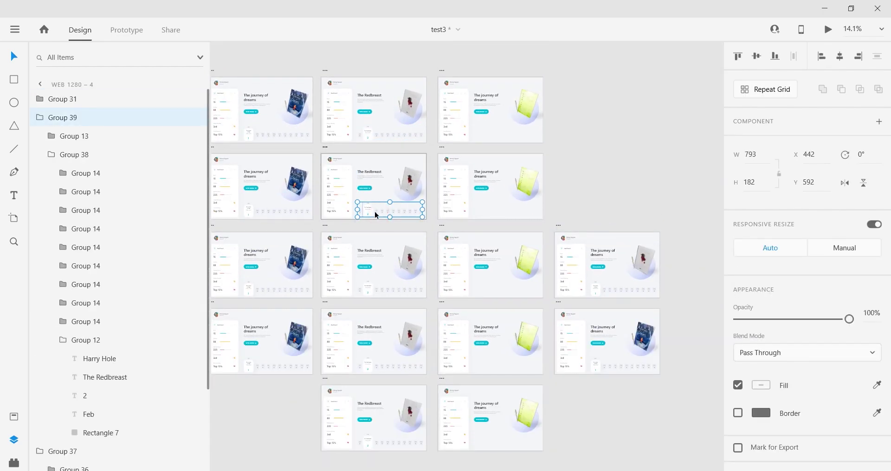
pyautogui.rightClick(375, 211)
pyautogui.scroll(3, 502, 211)
pyautogui.rightClick(502, 217)
pyautogui.click(533, 279)
pyautogui.scroll(1, 513, 139)
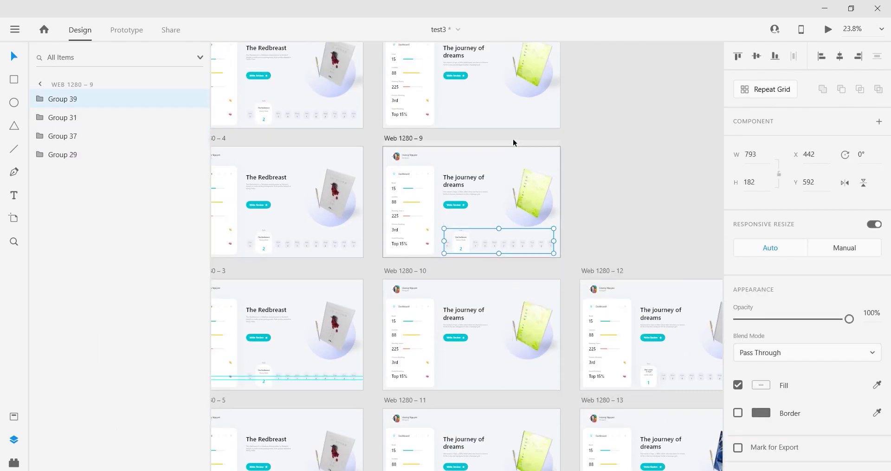
# Paste the copied month timeline group into Web 1280 – 16, Web 1280 – 10, Web 1280 – 11 and Web 1280 – 8.
pyautogui.rightClick(500, 124)
pyautogui.click(523, 173)
pyautogui.rightClick(474, 376)
pyautogui.click(505, 305)
pyautogui.scroll(-3, 493, 344)
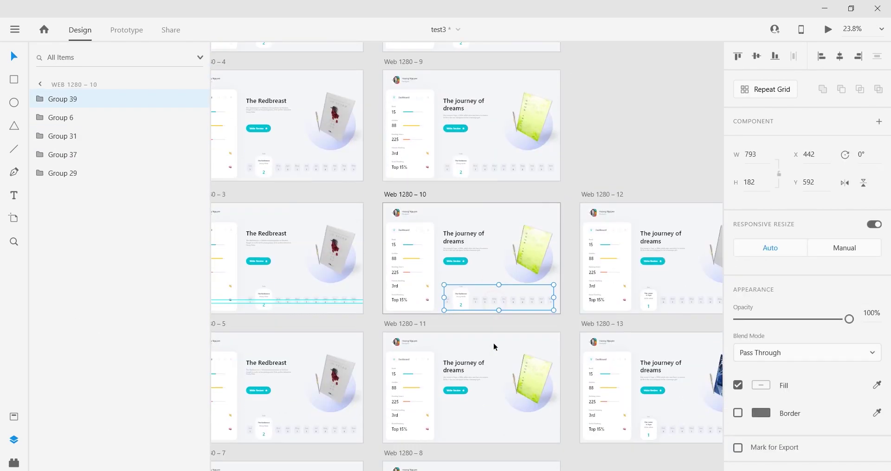
pyautogui.rightClick(487, 377)
pyautogui.click(521, 304)
pyautogui.scroll(-2, 506, 382)
pyautogui.rightClick(506, 382)
pyautogui.click(542, 316)
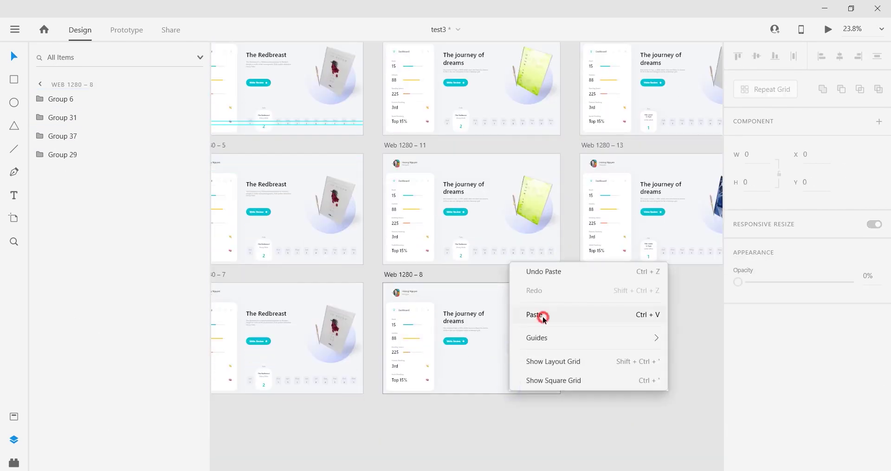
# Examine the pasted month timeline groups across the green book artboards, including the layer structure of Web 1280 – 16's Feb card.
pyautogui.click(625, 348)
pyautogui.scroll(-4, 472, 241)
pyautogui.scroll(3, 464, 131)
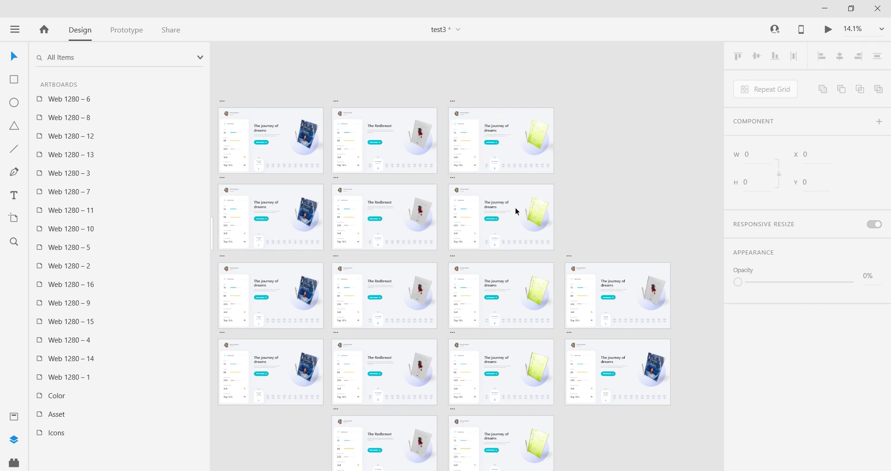
pyautogui.scroll(3, 516, 211)
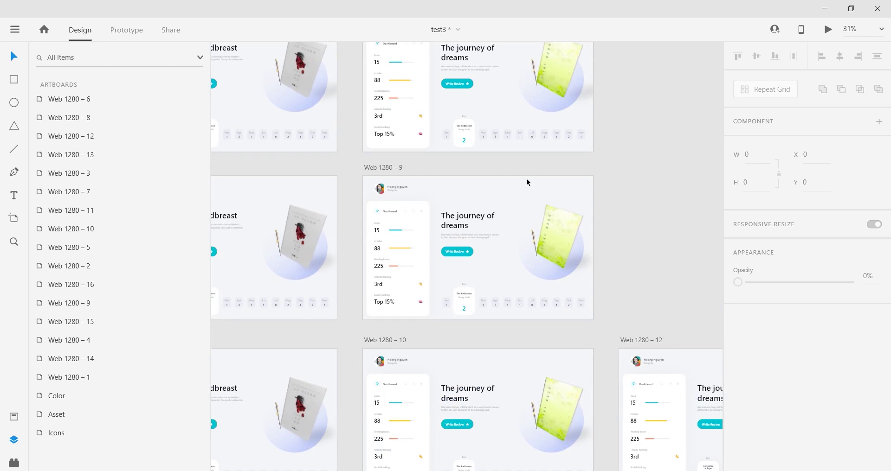
pyautogui.moveTo(617, 113); pyautogui.dragTo(575, 215)
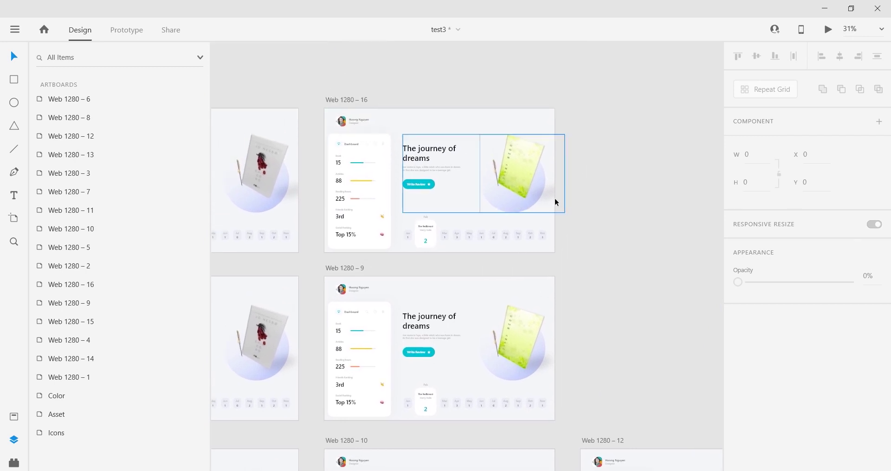
pyautogui.scroll(2, 433, 221)
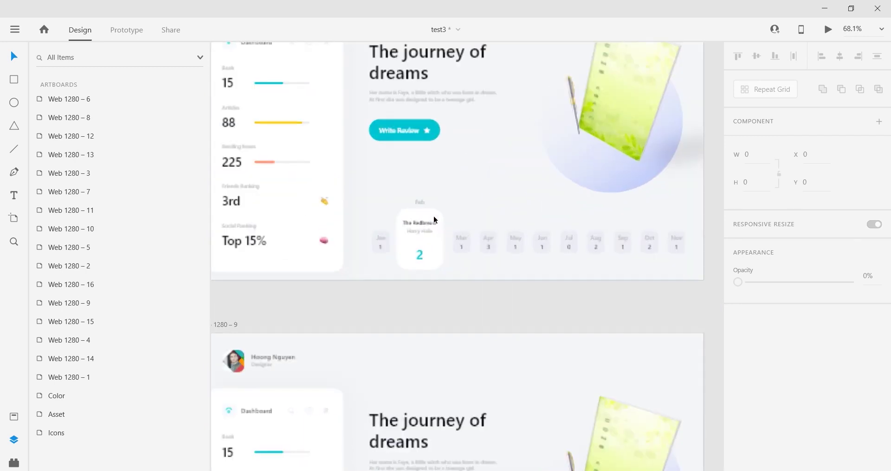
pyautogui.scroll(4, 410, 223)
pyautogui.doubleClick(430, 236)
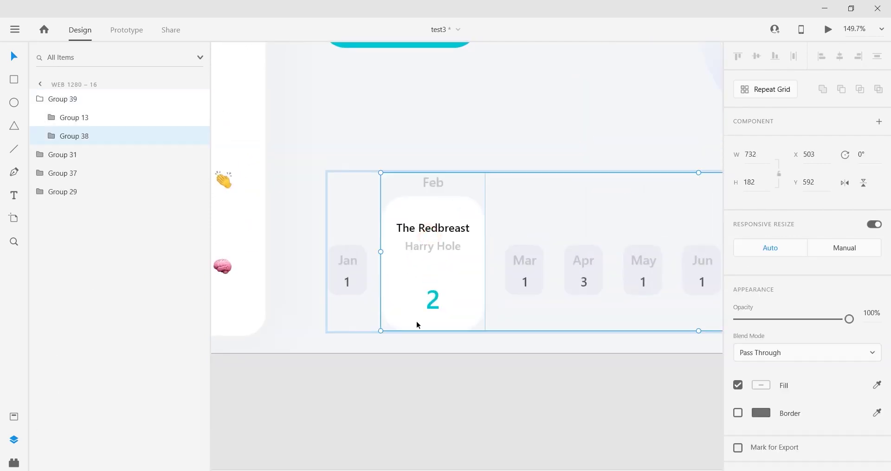
pyautogui.scroll(-4, 480, 296)
pyautogui.click(506, 110)
pyautogui.scroll(-3, 469, 200)
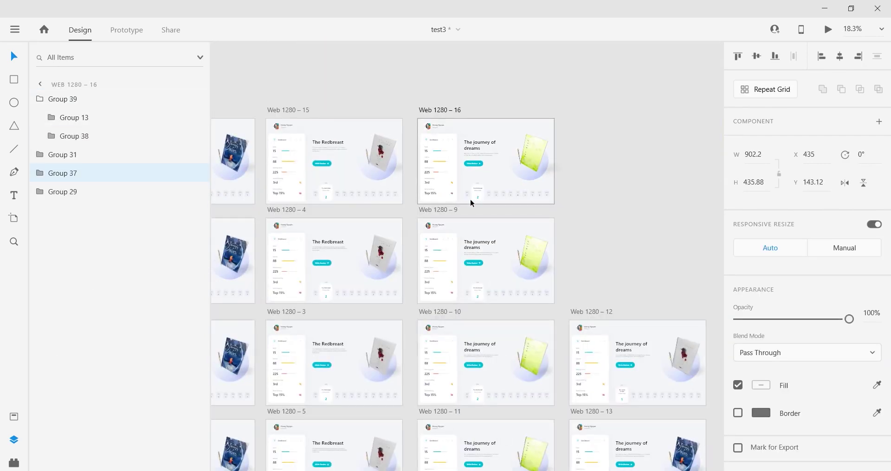
# Replace the heading on Web 1280 – 9 with "Mom, I'll come again".
pyautogui.scroll(-1, 470, 202)
pyautogui.scroll(4, 483, 209)
pyautogui.doubleClick(438, 194)
pyautogui.doubleClick(441, 197)
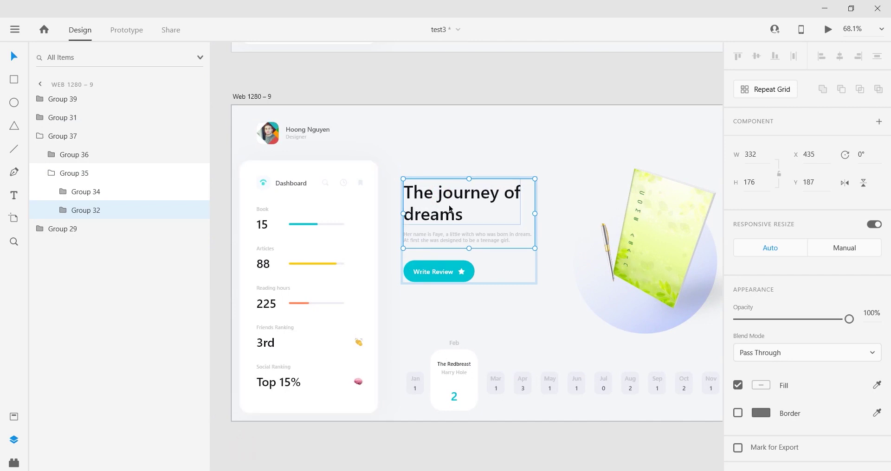
pyautogui.doubleClick(449, 203)
pyautogui.doubleClick(450, 203)
pyautogui.write("Mom, I'll come again")
pyautogui.click(437, 77)
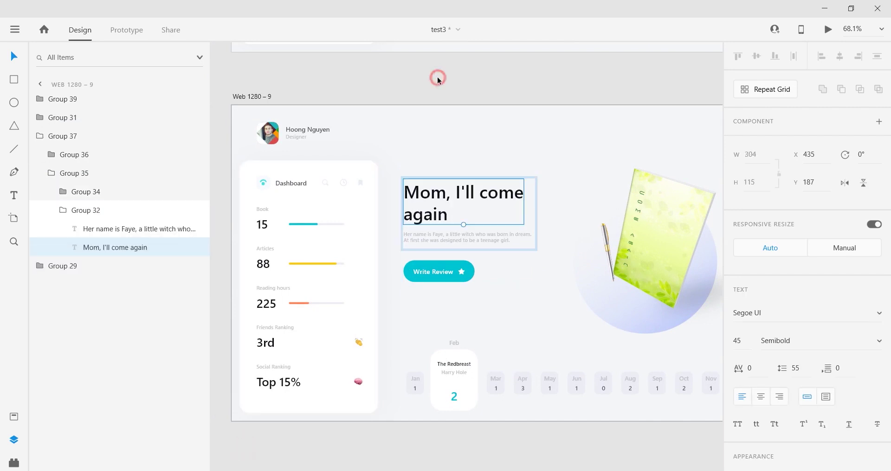
# Replace Web 1280 – 9's description with the "I am writing to go back to the time" text copied from Web 1280 – 3 in test2.
pyautogui.moveTo(272, 470)
pyautogui.click(338, 464)
pyautogui.doubleClick(413, 284)
pyautogui.doubleClick(406, 292)
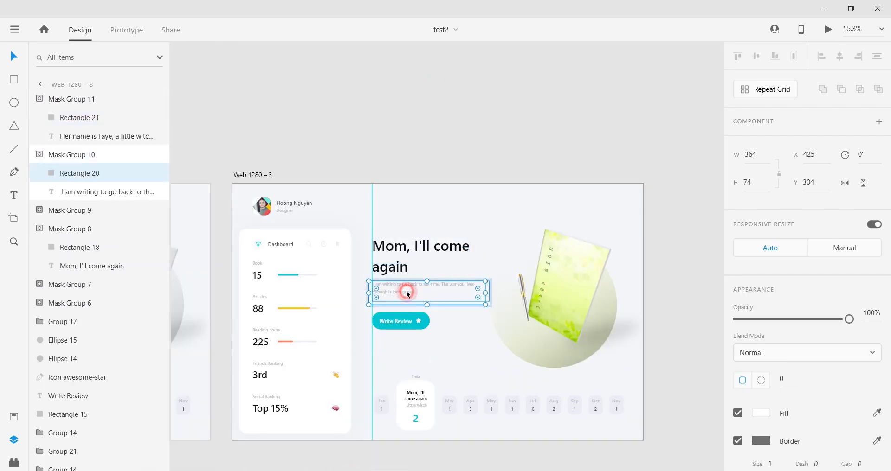
pyautogui.doubleClick(406, 293)
pyautogui.click(211, 431)
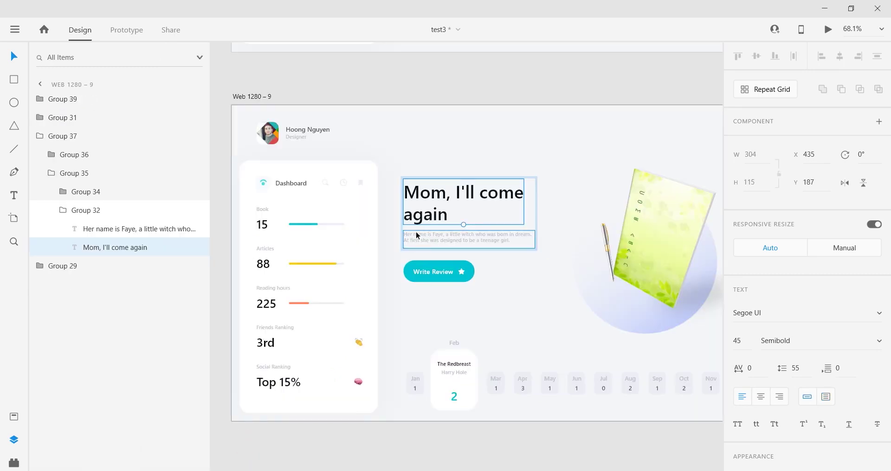
pyautogui.click(456, 241)
pyautogui.press('Escape')
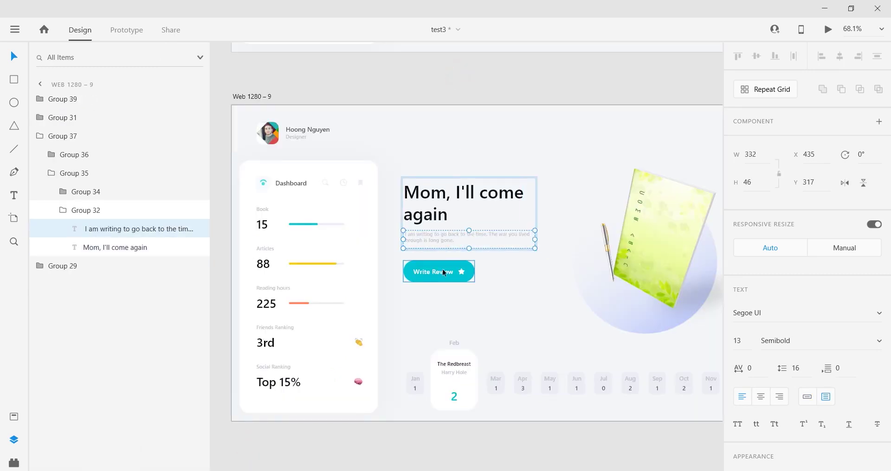
pyautogui.click(478, 254)
# Copy the heading and book group from Web 1280 – 9 and replace the corresponding group on Web 1280 – 16 with it.
pyautogui.scroll(-5, 442, 216)
pyautogui.scroll(3, 532, 235)
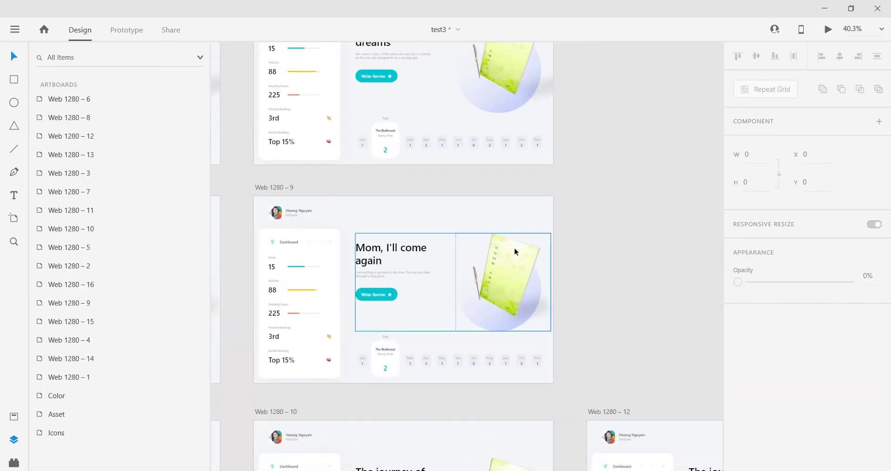
pyautogui.scroll(-3, 487, 253)
pyautogui.hscroll(-2, 433, 246)
pyautogui.moveTo(618, 268); pyautogui.dragTo(480, 327)
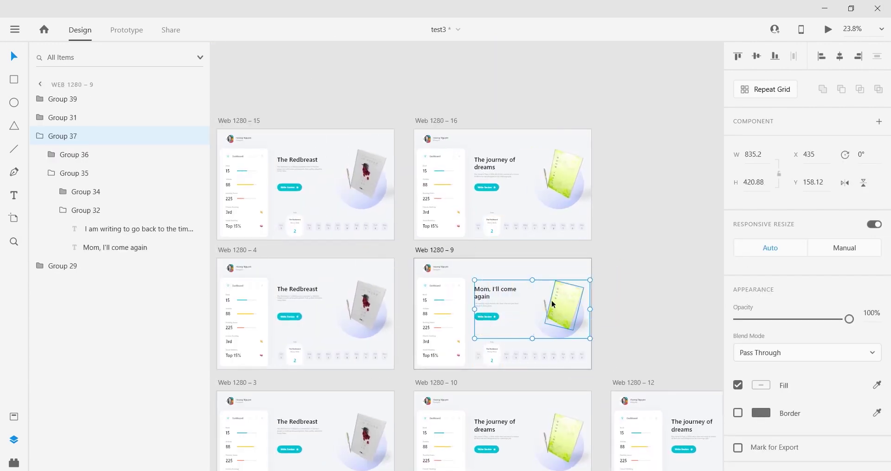
pyautogui.hotkey('ctrl', 'v')
pyautogui.hotkey('ctrl', 'shift', ']')
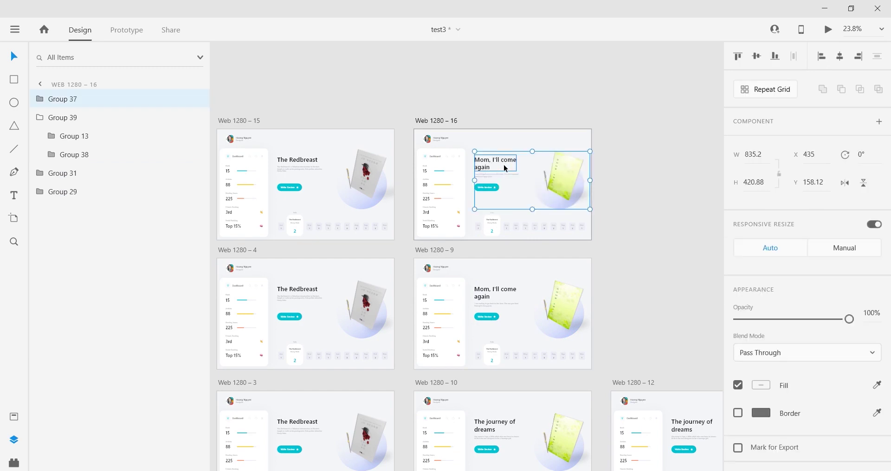
# Replace the heading and book groups on Web 1280 – 10, Web 1280 – 11 and Web 1280 – 8 with the copied "Mom, I'll come again" group.
pyautogui.click(506, 432)
pyautogui.hotkey('ctrl', 'v')
pyautogui.hotkey('ctrl', 'shift', ']')
pyautogui.scroll(-5, 505, 433)
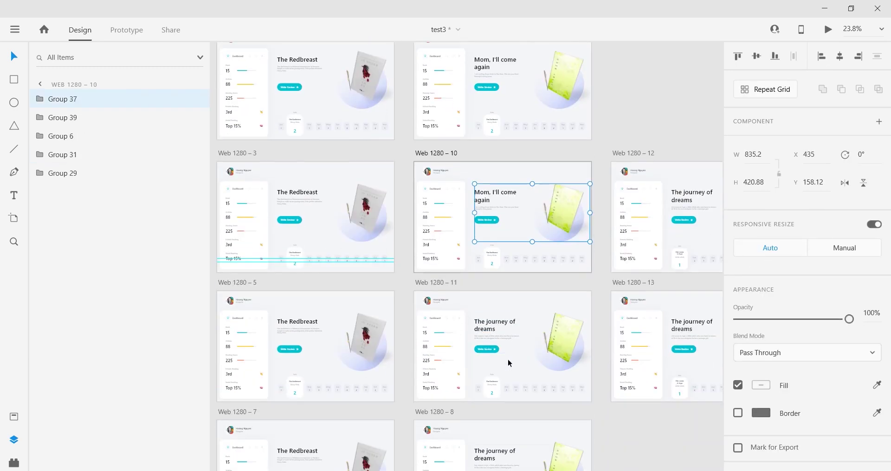
pyautogui.click(510, 333)
pyautogui.hotkey('ctrl', 'v')
pyautogui.hotkey('ctrl', 'shift', ']')
pyautogui.scroll(-3, 487, 350)
pyautogui.click(490, 377)
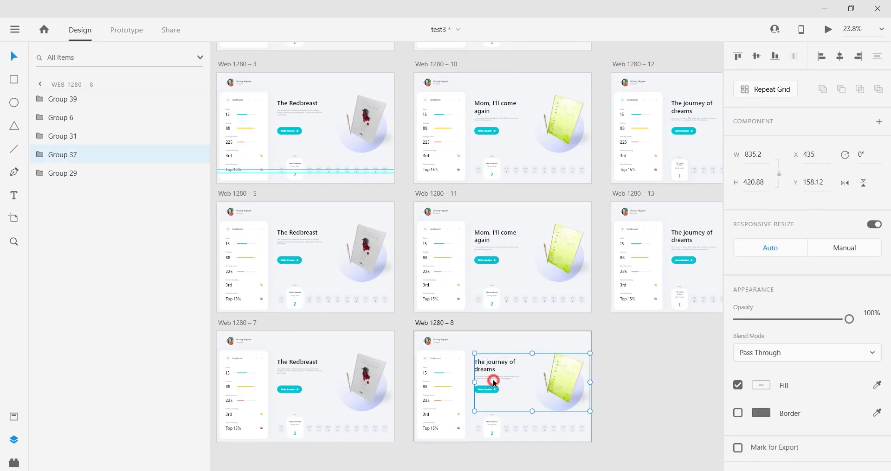
pyautogui.press('Delete')
pyautogui.hotkey('ctrl', 'v')
pyautogui.scroll(-1, 570, 346)
# Replace the "The journey of dreams" heading and book group on Web 1280 – 12 with the "The Redbreast" group from Web 1280 – 3.
pyautogui.moveTo(647, 289); pyautogui.dragTo(453, 399)
pyautogui.scroll(-1, 453, 399)
pyautogui.moveTo(357, 345); pyautogui.dragTo(472, 341)
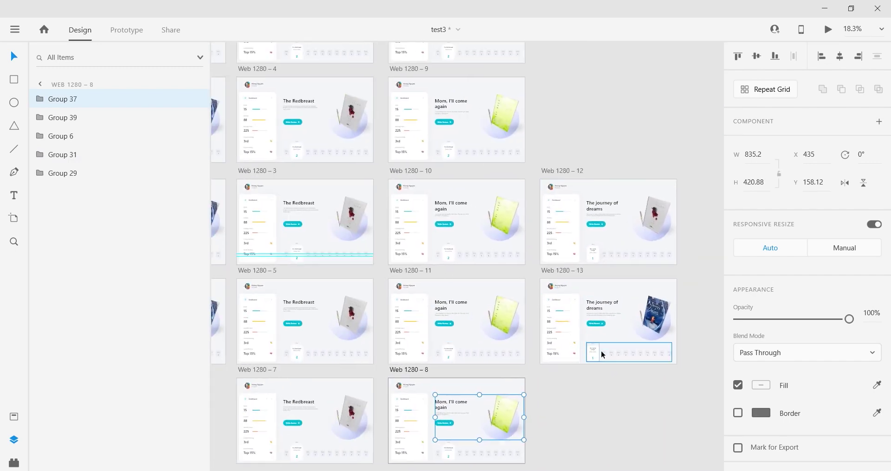
pyautogui.click(300, 203)
pyautogui.click(596, 213)
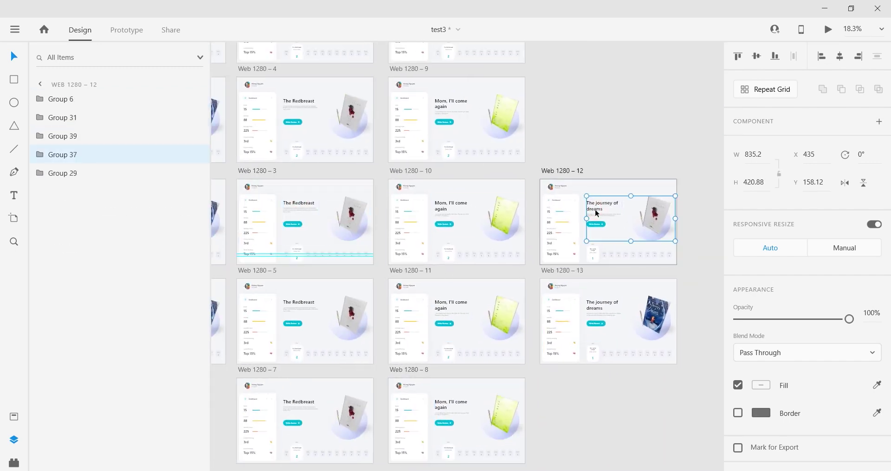
pyautogui.press('Delete')
pyautogui.hotkey('ctrl', 'v')
pyautogui.moveTo(325, 278); pyautogui.dragTo(342, 285)
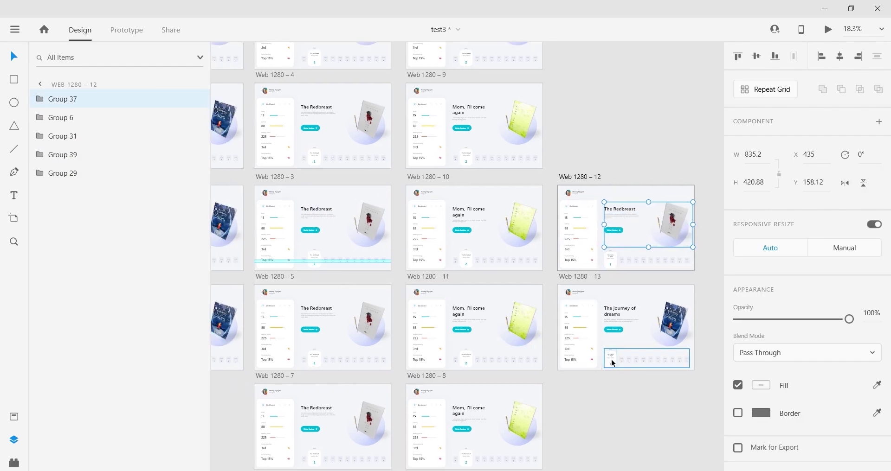
# Replace the month timeline group on Web 1280 – 12 with a copy of the one on Web 1280 – 5.
pyautogui.hscroll(-3, 396, 347)
pyautogui.scroll(-1, 395, 346)
pyautogui.hscroll(9, 696, 356)
pyautogui.click(565, 320)
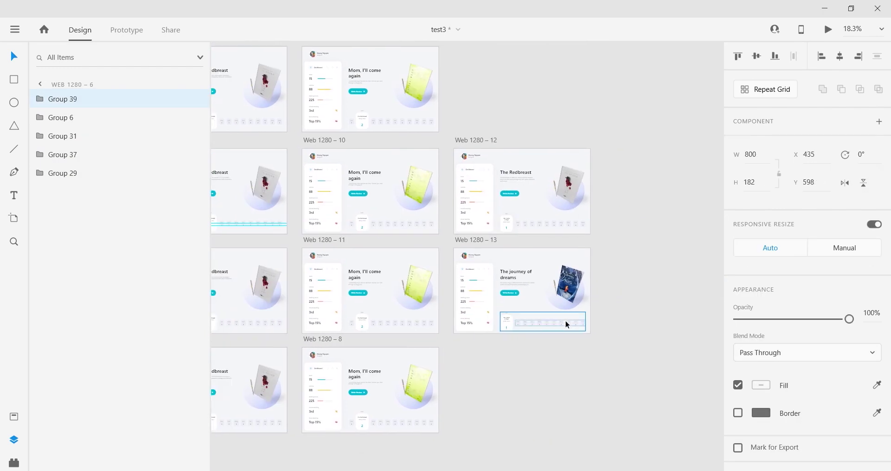
pyautogui.click(374, 361)
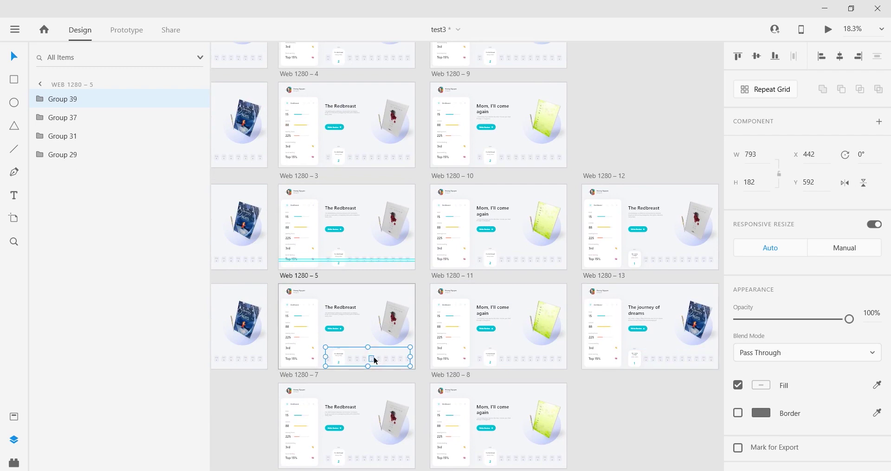
pyautogui.hotkey('ctrl', 'c')
pyautogui.click(658, 261)
pyautogui.press('Delete')
pyautogui.hotkey('ctrl', 'v')
pyautogui.click(660, 124)
# Duplicate the title and author texts in Web 1280 – 9's Feb card and reorder the copies into two adjacent title and author pairs.
pyautogui.scroll(-3, 571, 153)
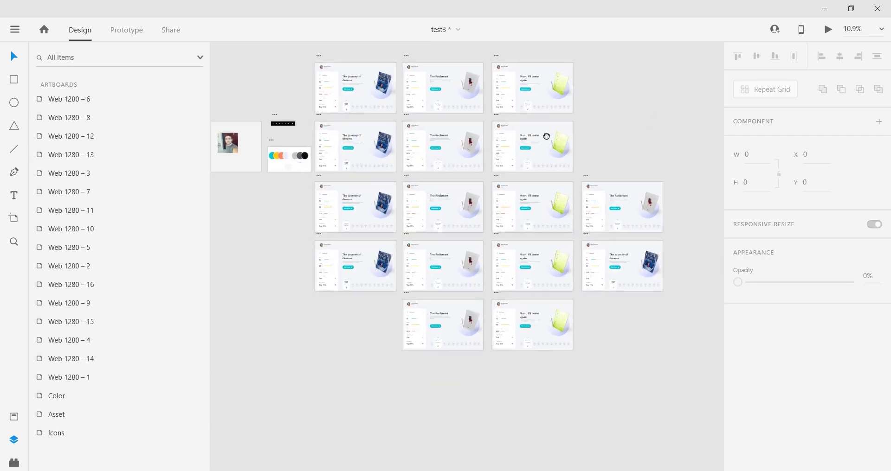
pyautogui.scroll(8, 554, 191)
pyautogui.scroll(3, 547, 274)
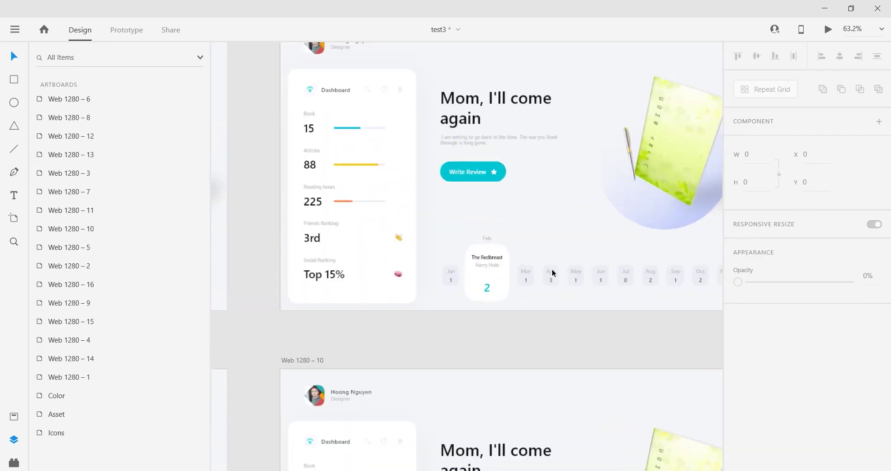
pyautogui.scroll(3, 552, 272)
pyautogui.doubleClick(453, 332)
pyautogui.doubleClick(452, 332)
pyautogui.doubleClick(451, 333)
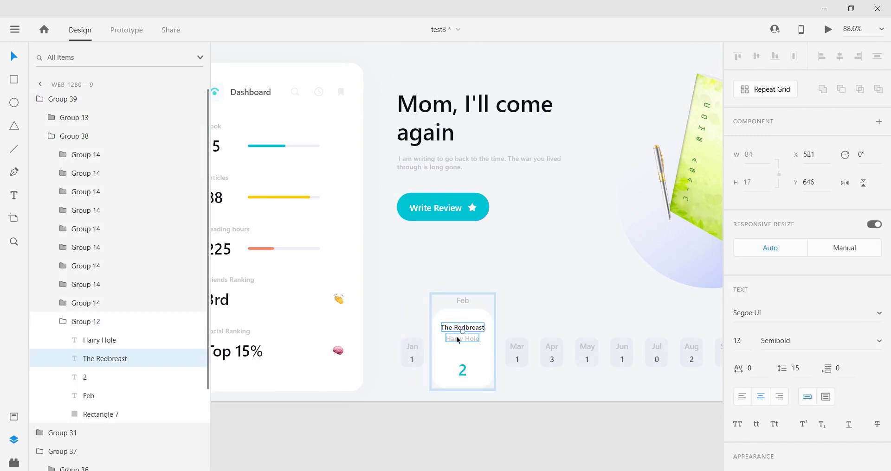
pyautogui.keyDown('shift'); pyautogui.click(456, 339); pyautogui.keyUp('shift')
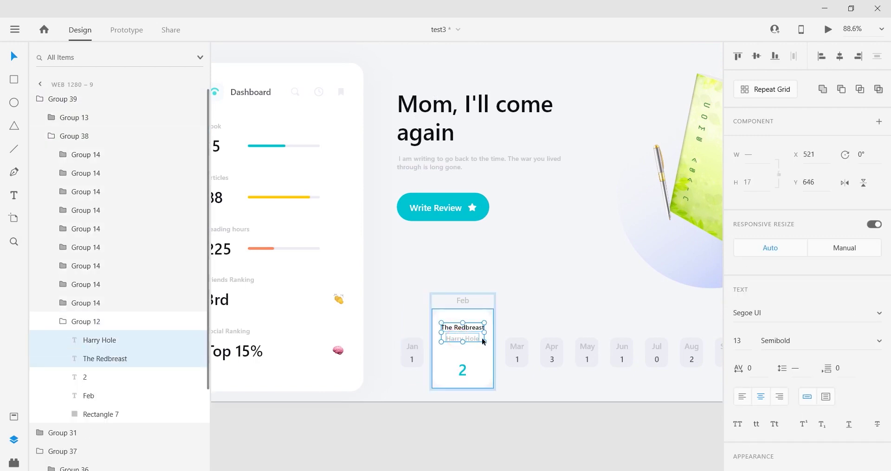
pyautogui.rightClick(141, 353)
pyautogui.click(214, 128)
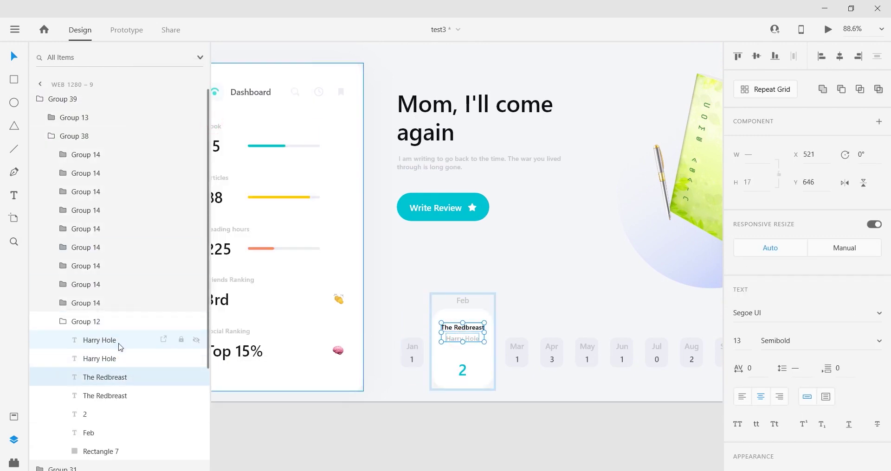
pyautogui.moveTo(123, 333); pyautogui.dragTo(132, 395)
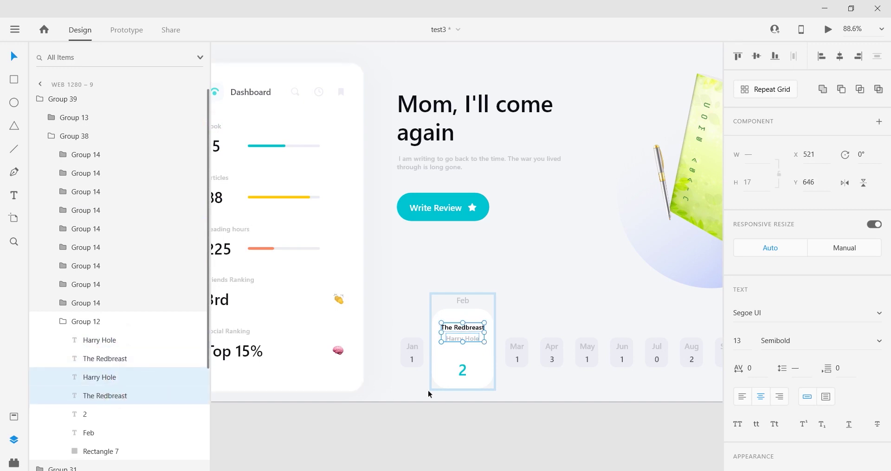
pyautogui.click(93, 376)
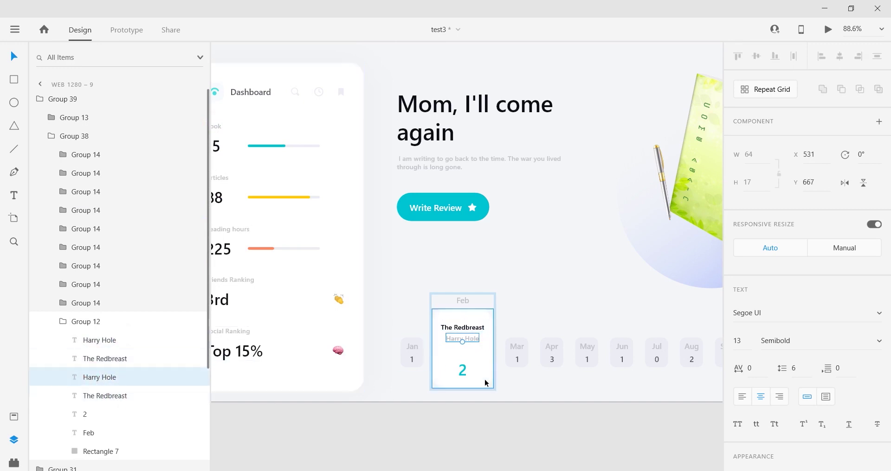
# Examine the title and author text layers in Web 1280 – 4's Feb and Jan cards, and return to Web 1280 – 9's Feb card.
pyautogui.scroll(-6, 406, 349)
pyautogui.moveTo(298, 371); pyautogui.dragTo(432, 349)
pyautogui.scroll(6, 431, 348)
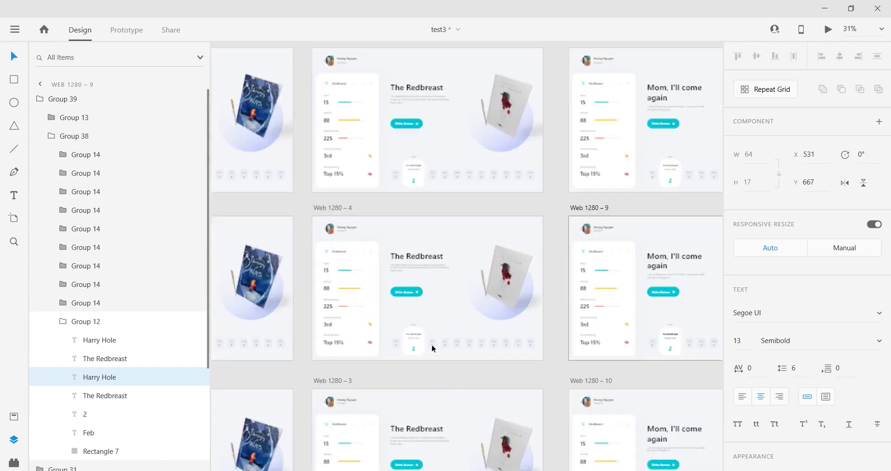
pyautogui.click(322, 348)
pyautogui.scroll(-10, 325, 355)
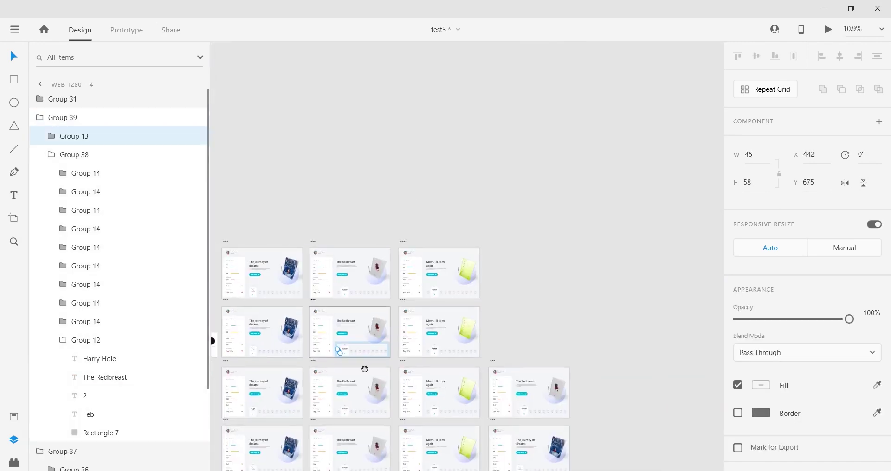
pyautogui.scroll(10, 364, 367)
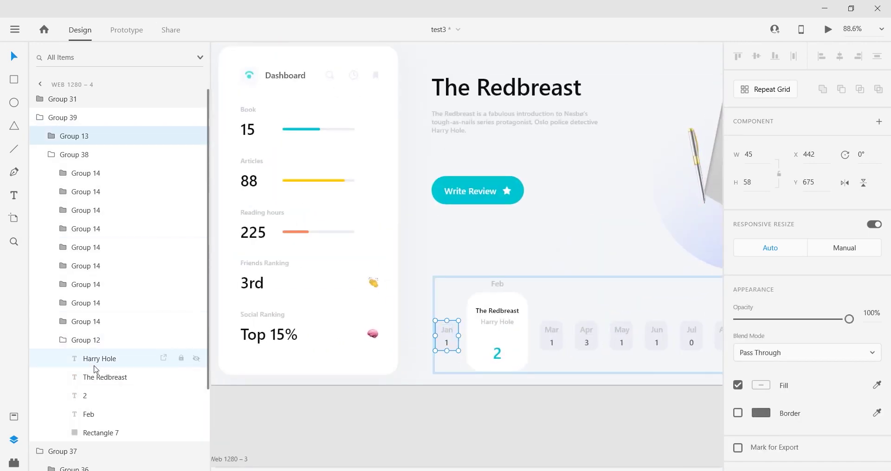
pyautogui.click(95, 362)
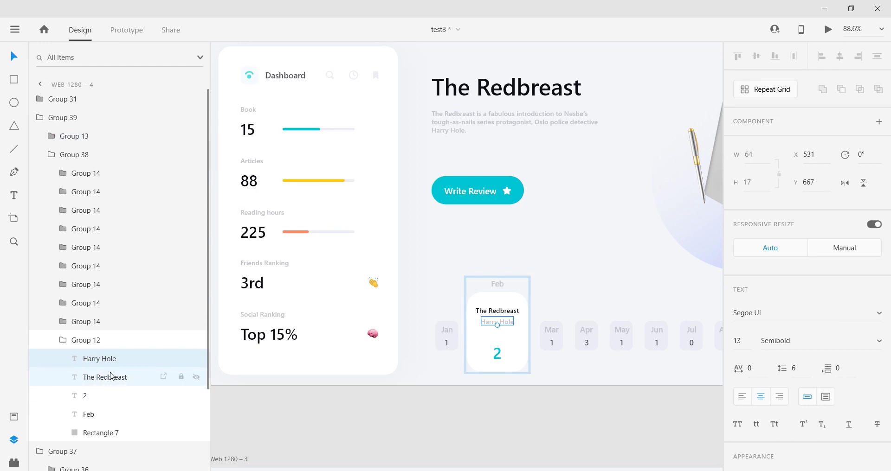
pyautogui.click(64, 340)
pyautogui.click(52, 136)
pyautogui.click(75, 177)
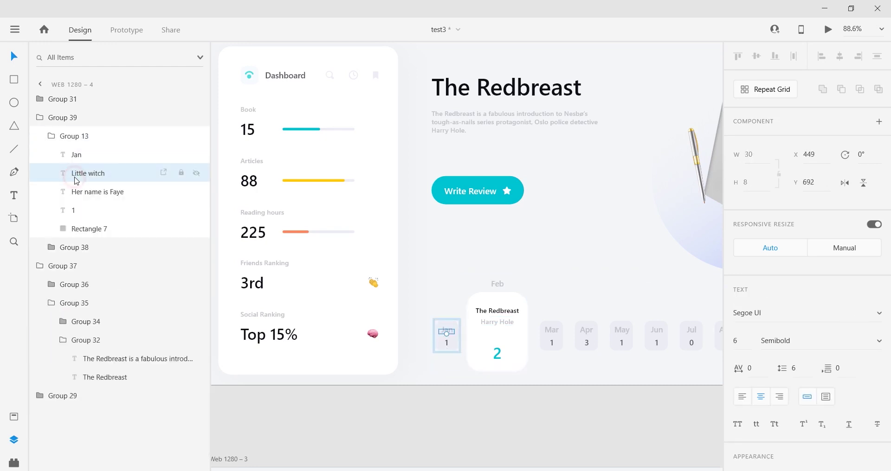
pyautogui.click(74, 192)
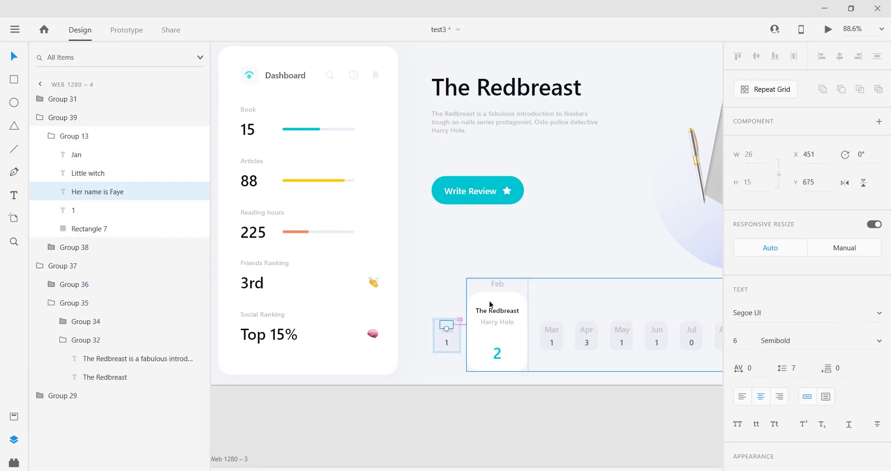
pyautogui.scroll(-6, 596, 300)
pyautogui.click(588, 324)
pyautogui.moveTo(654, 332); pyautogui.dragTo(286, 345)
pyautogui.scroll(7, 370, 324)
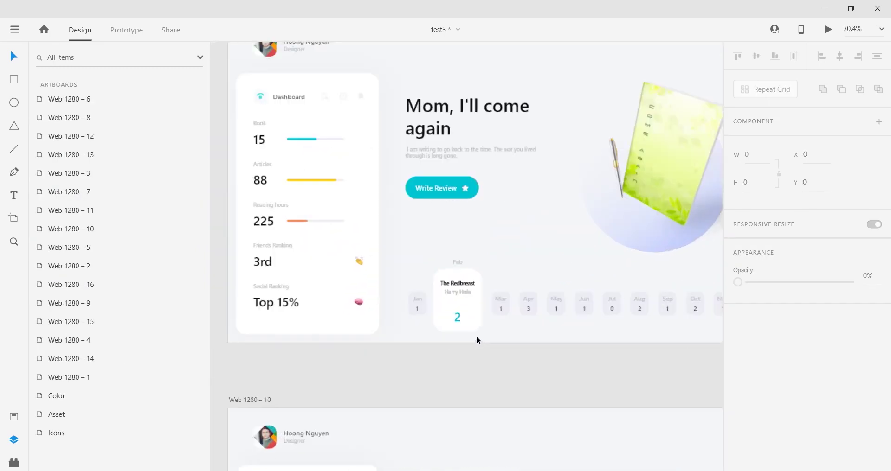
# Set the lower title and author texts in Web 1280 – 9's Feb card to font size 6 and 0% opacity.
pyautogui.doubleClick(455, 259)
pyautogui.doubleClick(456, 261)
pyautogui.click(89, 387)
pyautogui.keyDown('shift'); pyautogui.click(94, 403); pyautogui.keyUp('shift')
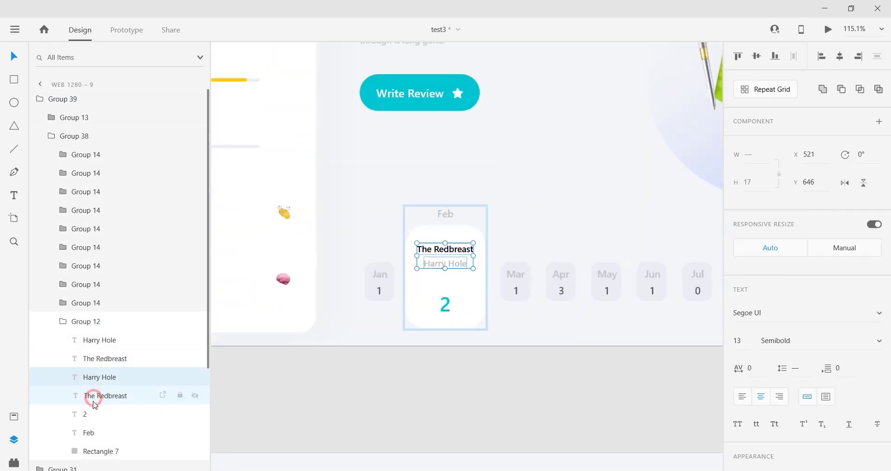
pyautogui.write('6')
pyautogui.press('Return')
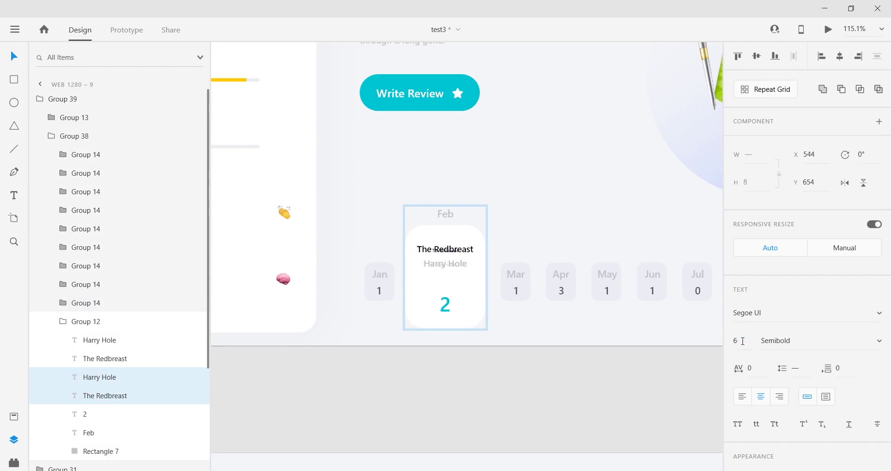
pyautogui.scroll(6, 424, 232)
pyautogui.scroll(-8, 530, 356)
pyautogui.scroll(4, 533, 357)
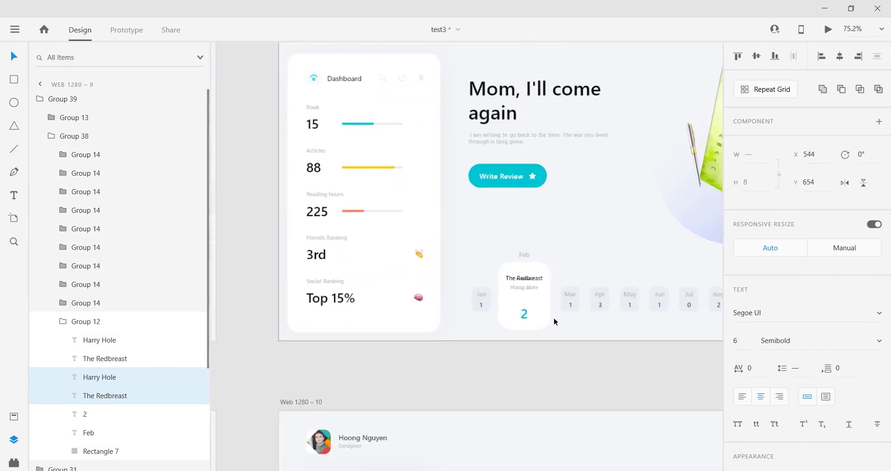
pyautogui.scroll(-5, 842, 366)
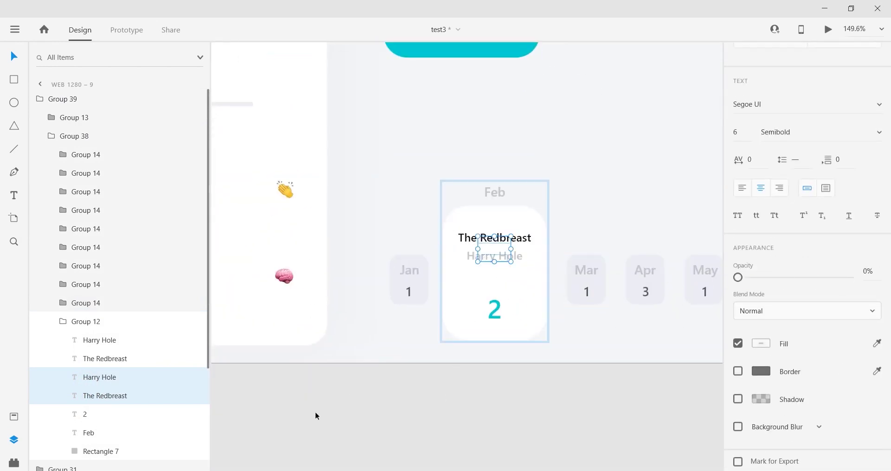
# Replace the upper "The Redbreast" title in Web 1280 – 9's Feb card with the heading text "Mom, I'll come again".
pyautogui.click(110, 357)
pyautogui.click(106, 338)
pyautogui.scroll(-1, 527, 236)
pyautogui.moveTo(557, 155); pyautogui.dragTo(516, 260)
pyautogui.click(156, 360)
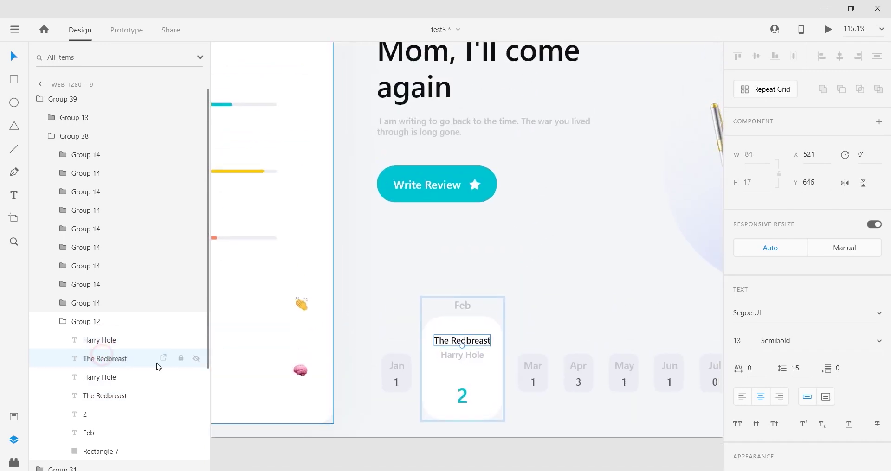
pyautogui.scroll(2, 371, 209)
pyautogui.click(458, 83)
pyautogui.doubleClick(465, 87)
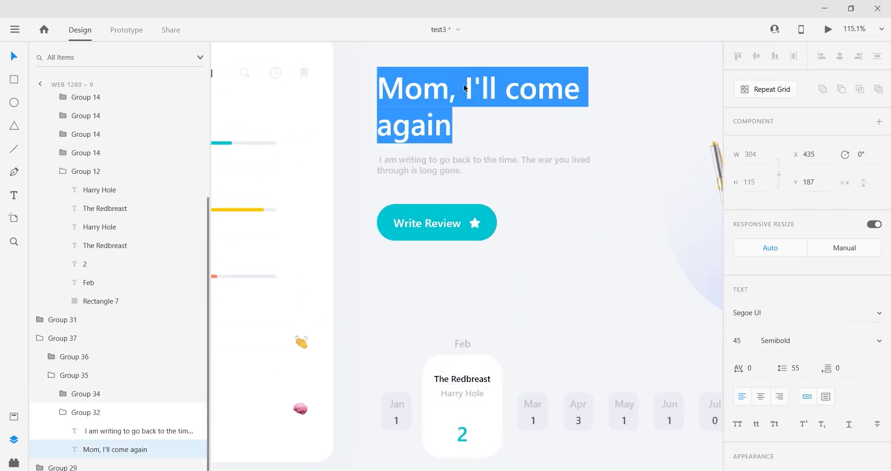
pyautogui.click(486, 375)
pyautogui.doubleClick(482, 376)
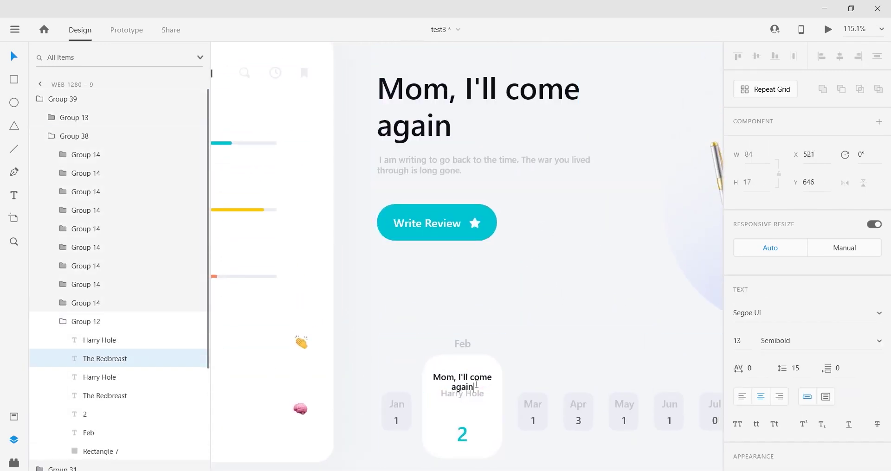
# Break the Feb card title into "Mom, I'll" and "come again" lines, and move the upper author text down to Y 679.
pyautogui.scroll(5, 466, 416)
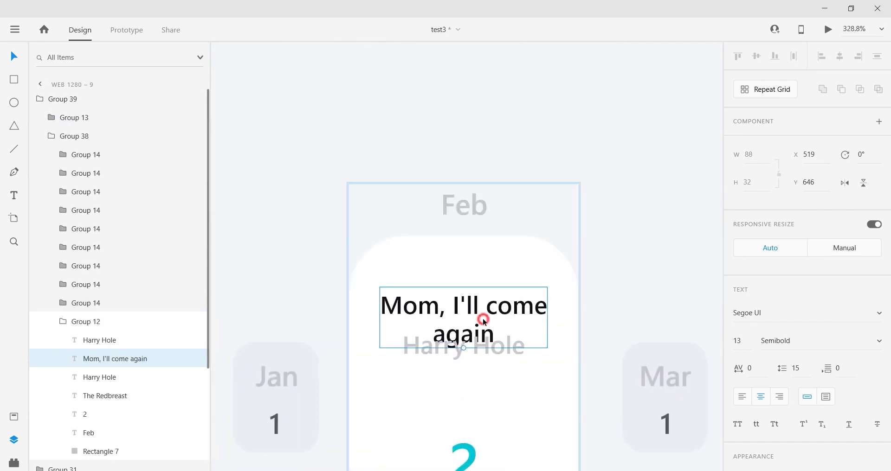
pyautogui.click(489, 299)
pyautogui.press('Return')
pyautogui.press('BackSpace')
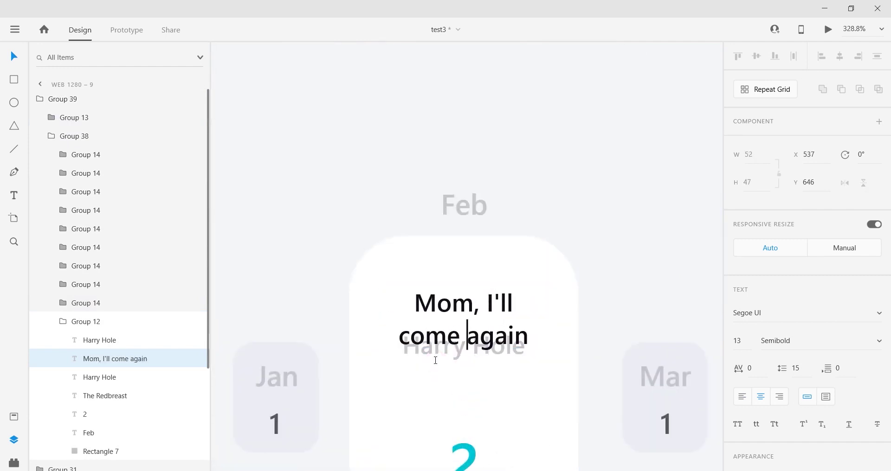
pyautogui.click(509, 396)
pyautogui.click(470, 352)
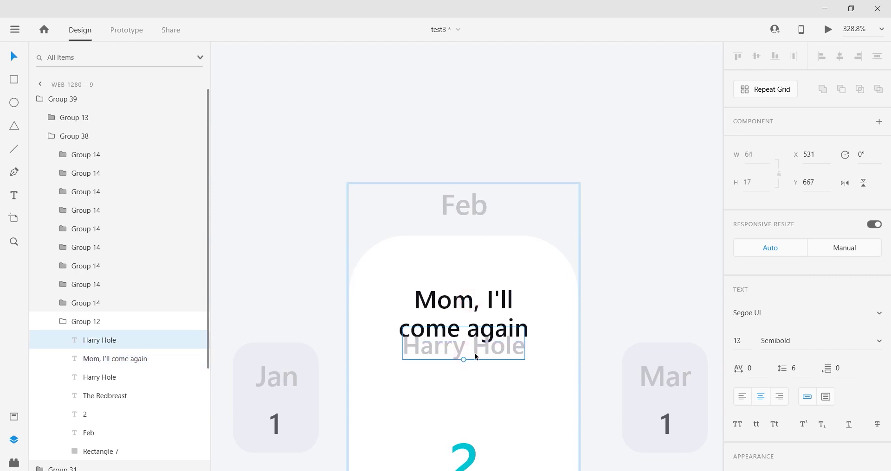
pyautogui.scroll(-5, 470, 357)
pyautogui.scroll(2, 499, 357)
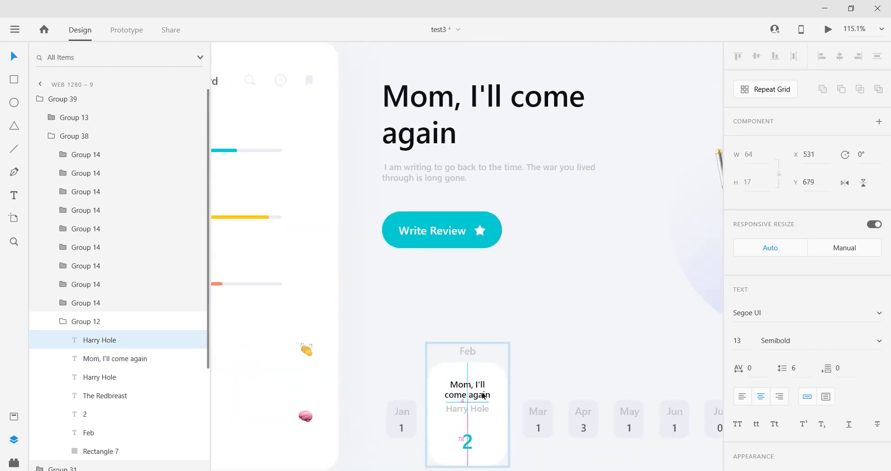
pyautogui.scroll(-3, 471, 327)
pyautogui.scroll(1, 447, 304)
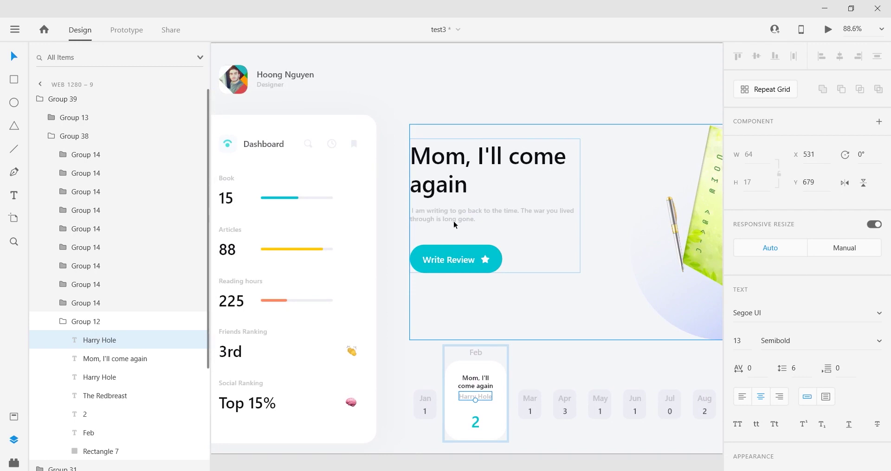
# Replace the upper author text in Web 1280 – 9's Feb card with "The war" from the artboard's description.
pyautogui.scroll(4, 453, 221)
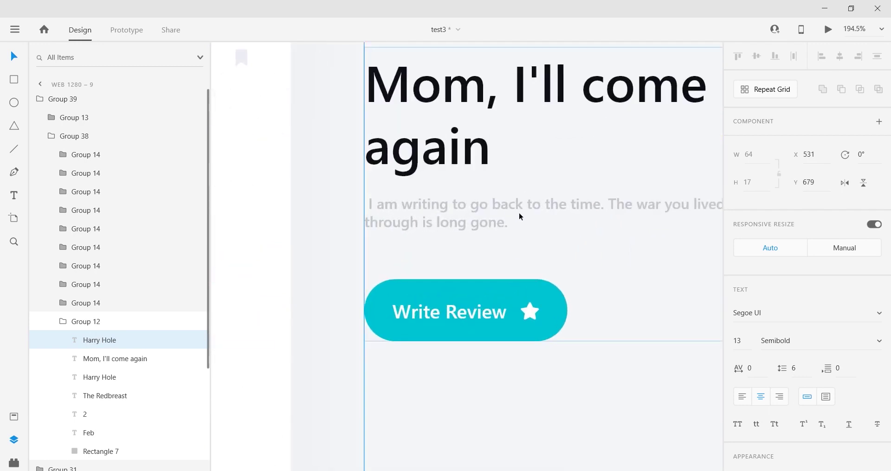
pyautogui.scroll(-1, 518, 213)
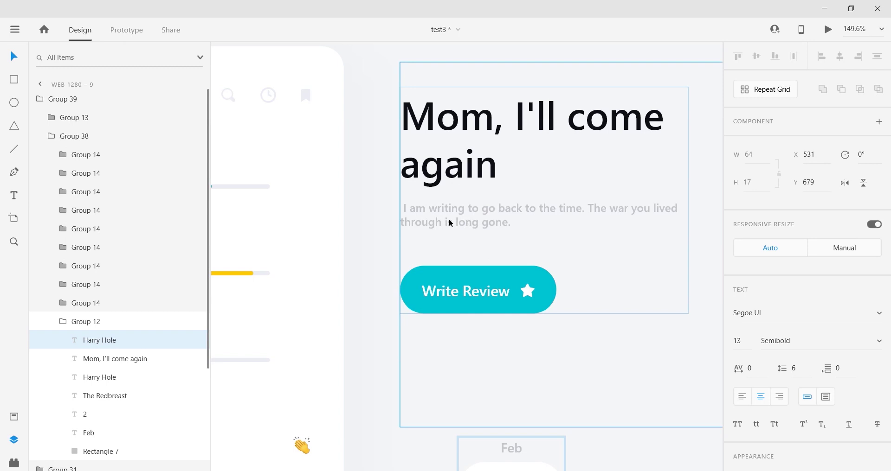
pyautogui.doubleClick(550, 208)
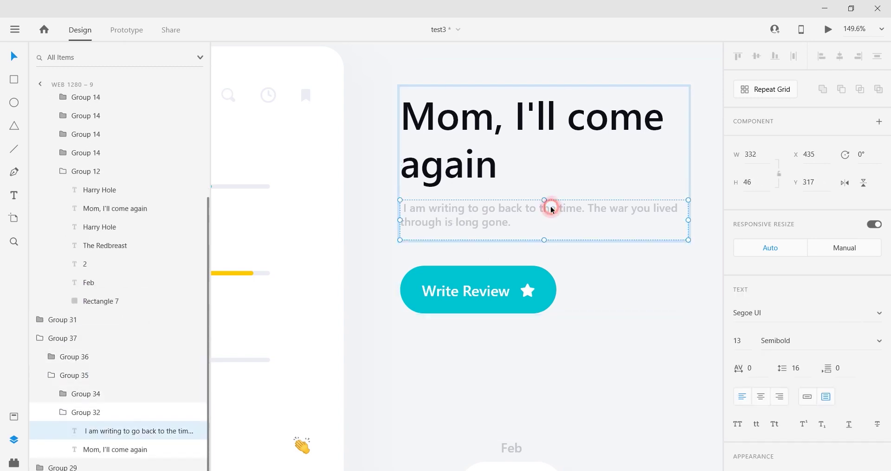
pyautogui.doubleClick(542, 208)
pyautogui.doubleClick(557, 209)
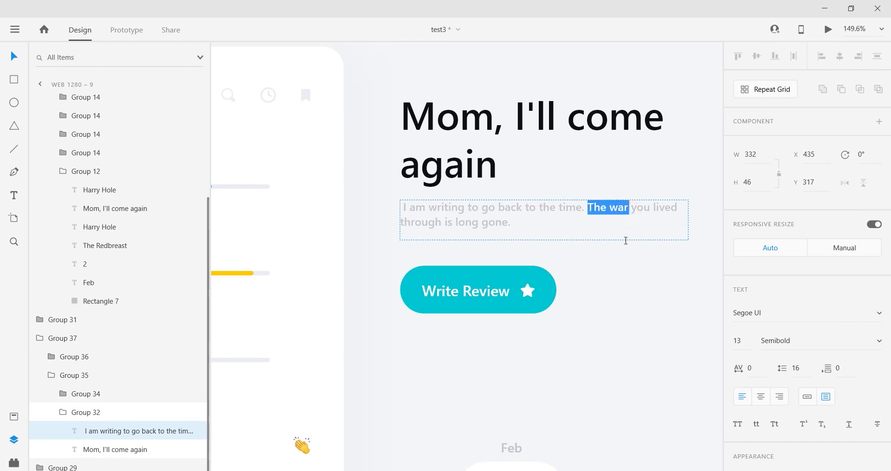
pyautogui.scroll(-5, 506, 329)
pyautogui.click(506, 362)
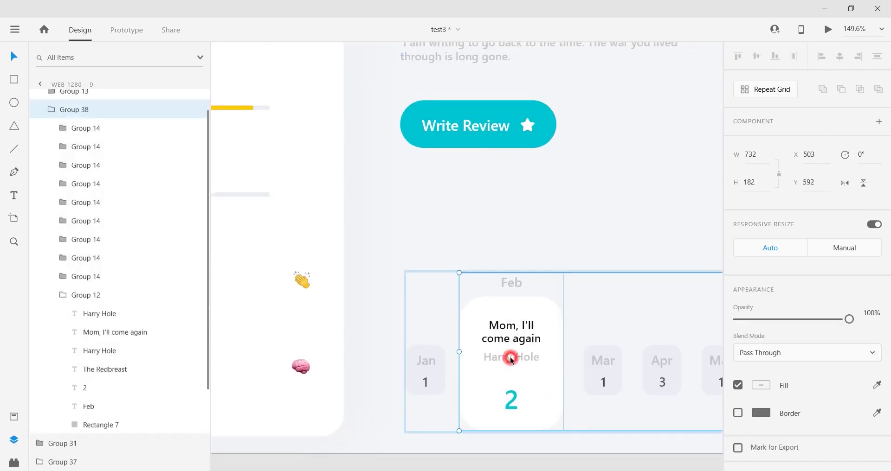
pyautogui.doubleClick(510, 358)
pyautogui.doubleClick(511, 358)
pyautogui.write('The war')
pyautogui.click(605, 289)
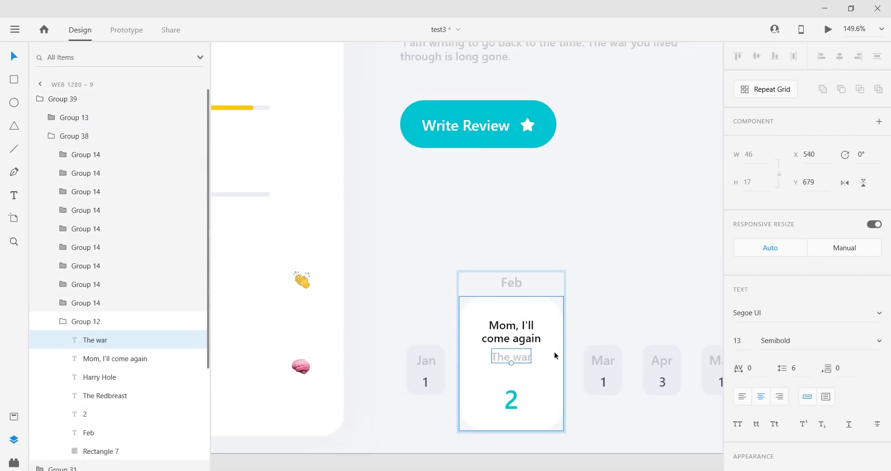
# Copy Web 1280 – 9's month timeline group and replace the one on Web 1280 – 16 with it.
pyautogui.scroll(-4, 586, 311)
pyautogui.click(587, 400)
pyautogui.scroll(3, 567, 361)
pyautogui.scroll(-4, 565, 353)
pyautogui.scroll(-3, 537, 316)
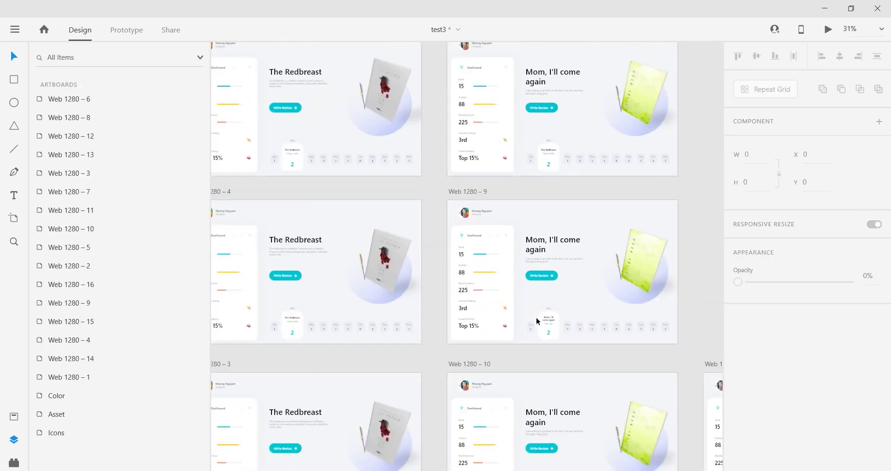
pyautogui.hscroll(3, 575, 300)
pyautogui.scroll(-1, 575, 299)
pyautogui.scroll(2, 562, 310)
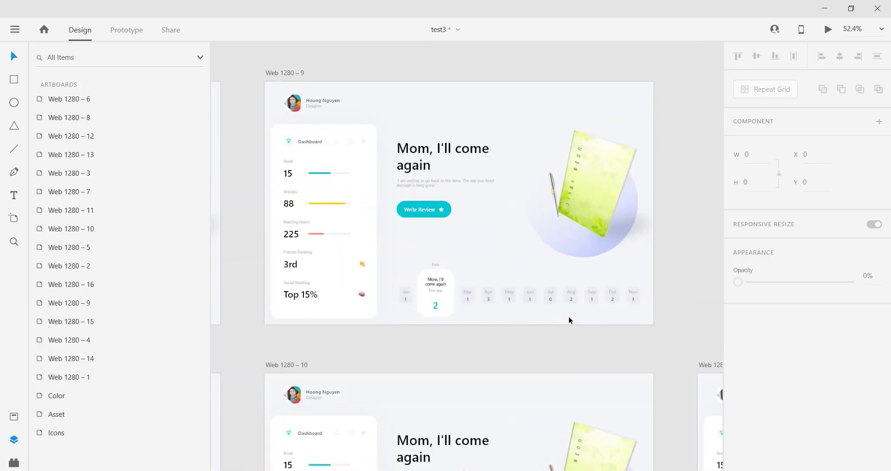
pyautogui.click(584, 298)
pyautogui.scroll(-4, 560, 346)
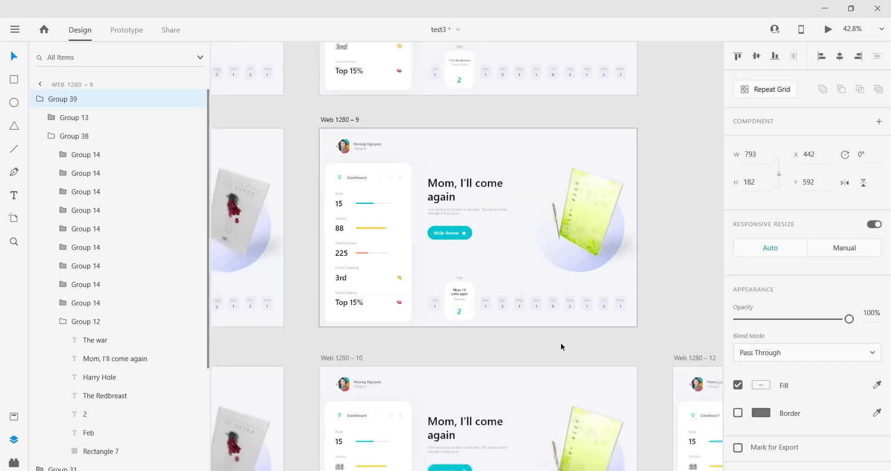
pyautogui.rightClick(560, 326)
pyautogui.click(585, 82)
pyautogui.scroll(3, 559, 199)
pyautogui.click(558, 200)
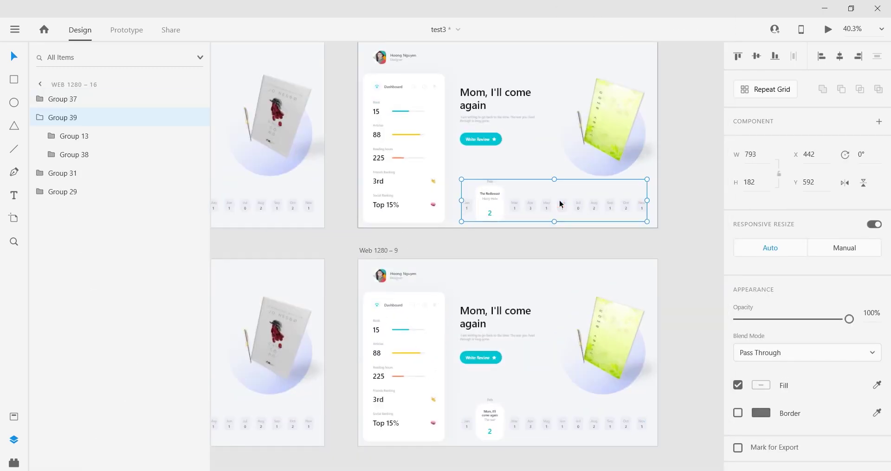
pyautogui.press('Delete')
pyautogui.rightClick(558, 204)
pyautogui.click(593, 259)
# Replace the month timeline group on Web 1280 – 10 with the copied one from Web 1280 – 9.
pyautogui.scroll(-5, 563, 353)
pyautogui.click(561, 371)
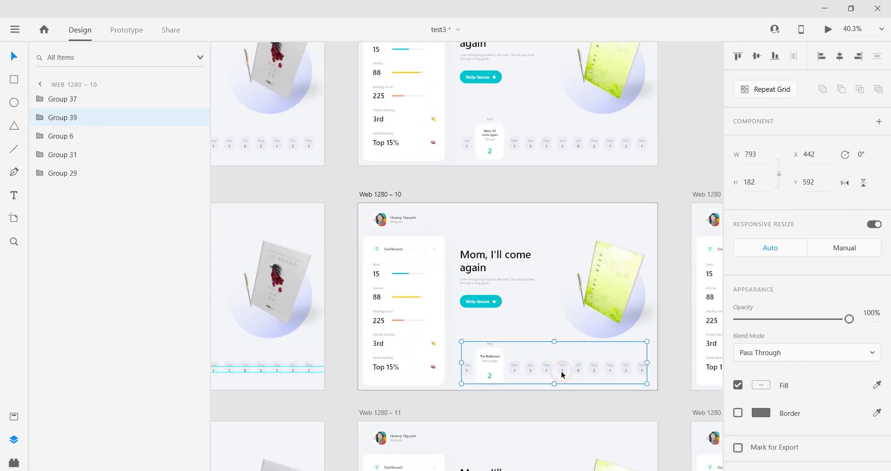
pyautogui.press('Delete')
pyautogui.rightClick(567, 366)
pyautogui.click(603, 290)
# Replace the month timeline group on Web 1280 – 11 with the copied one from Web 1280 – 9.
pyautogui.scroll(-5, 586, 320)
pyautogui.click(577, 318)
pyautogui.press('Delete')
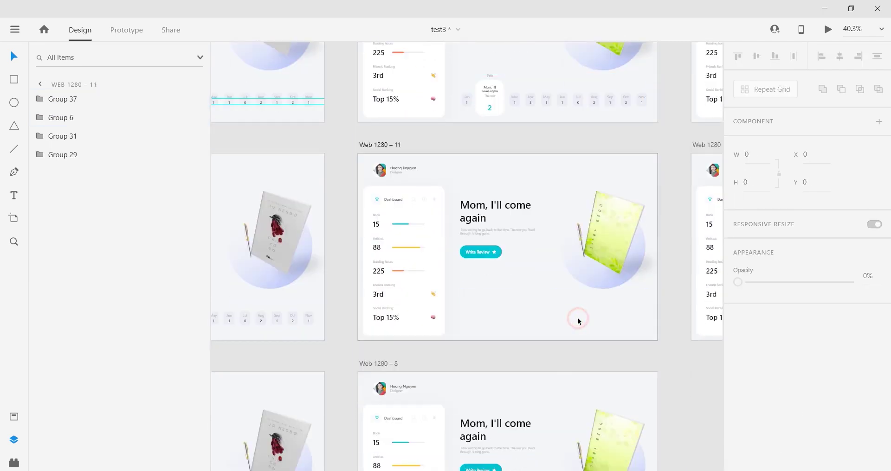
pyautogui.rightClick(577, 317)
pyautogui.click(597, 379)
# Replace the month timeline group on Web 1280 – 8 with the copied one from Web 1280 – 9.
pyautogui.scroll(-1, 603, 371)
pyautogui.scroll(-3, 598, 360)
pyautogui.click(581, 344)
pyautogui.press('Delete')
pyautogui.rightClick(581, 344)
pyautogui.click(608, 396)
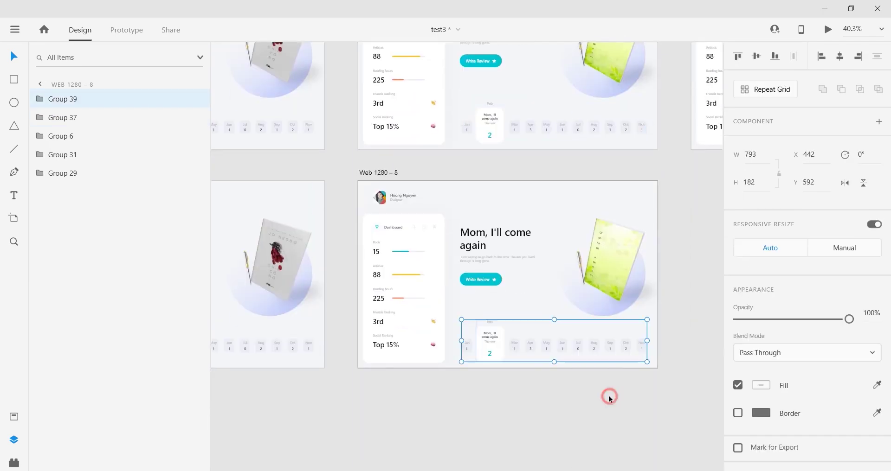
pyautogui.click(557, 371)
# Replace the month timeline group on Web 1280 – 15 with the copied one from Web 1280 – 9.
pyautogui.scroll(-5, 521, 323)
pyautogui.scroll(3, 443, 179)
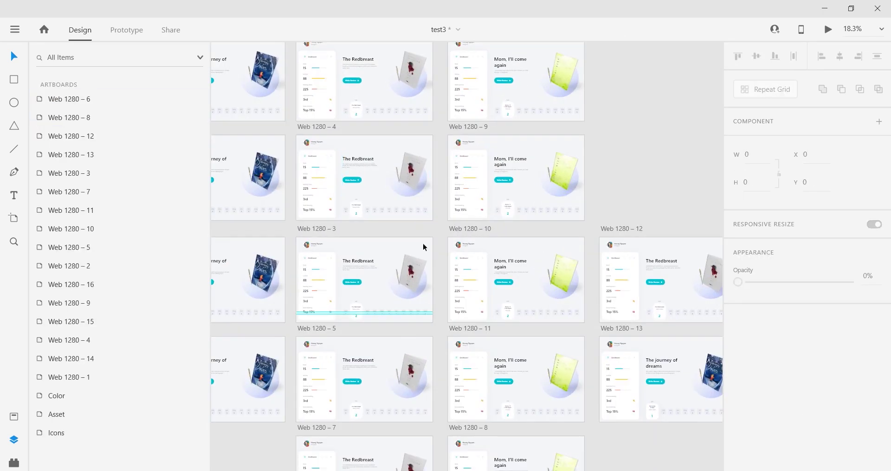
pyautogui.scroll(4, 413, 241)
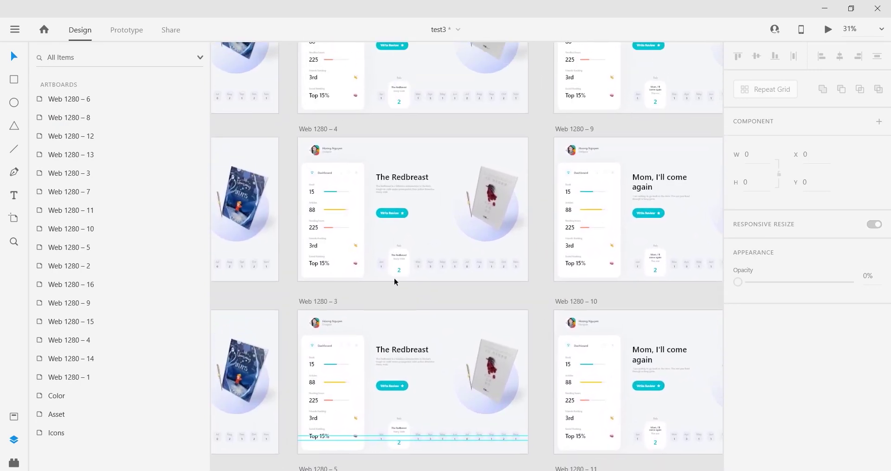
pyautogui.scroll(1, 422, 299)
pyautogui.scroll(-2, 394, 175)
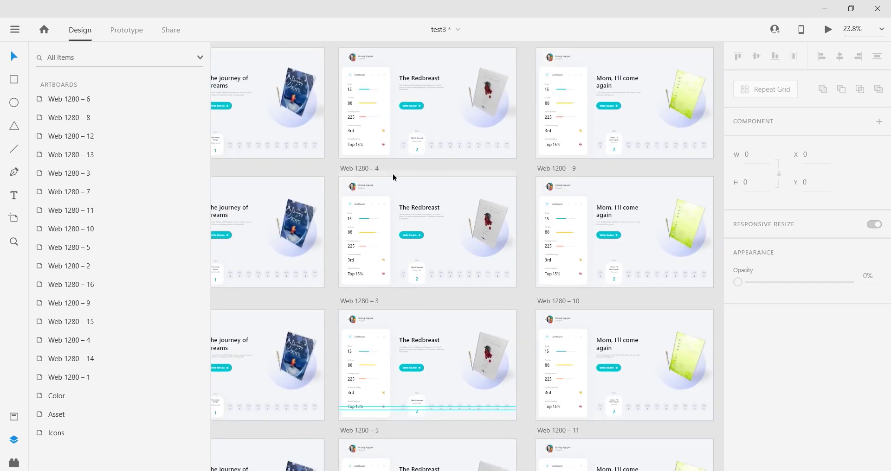
pyautogui.scroll(5, 523, 206)
pyautogui.scroll(-4, 521, 271)
pyautogui.scroll(2, 563, 294)
pyautogui.click(515, 267)
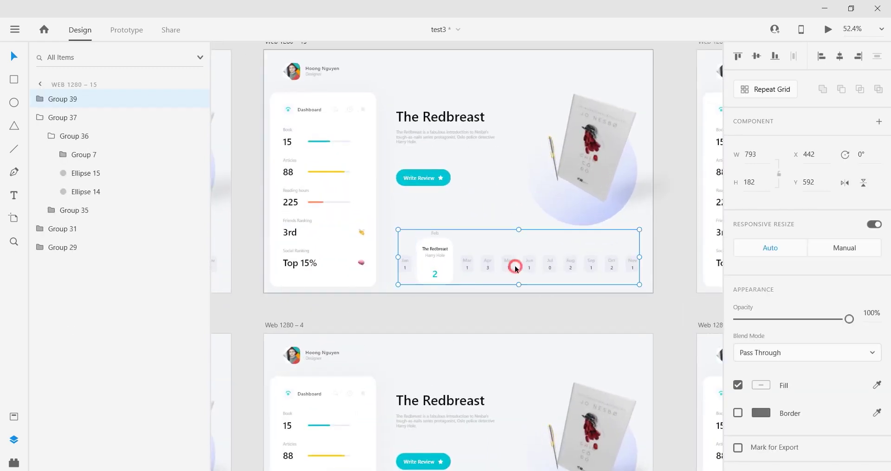
pyautogui.rightClick(515, 269)
pyautogui.click(528, 324)
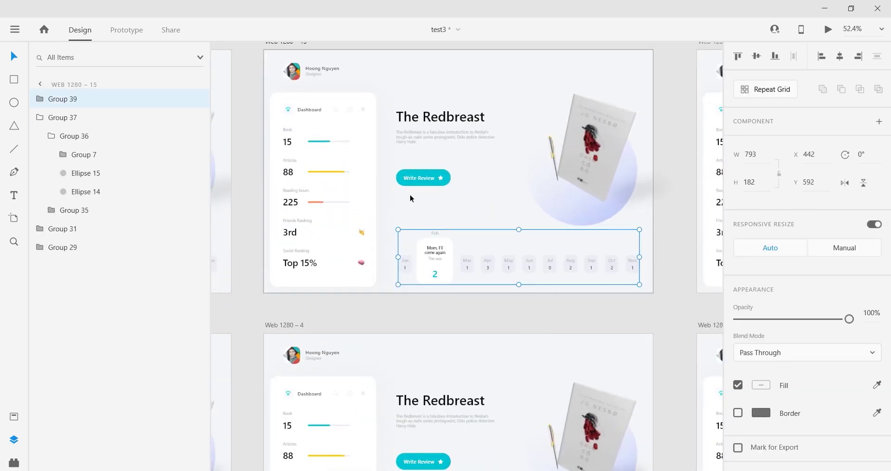
# Set the "Mom, I'll come again" and "The war" texts in Web 1280 – 15's Feb card to font size 6.
pyautogui.scroll(5, 441, 255)
pyautogui.doubleClick(420, 255)
pyautogui.doubleClick(422, 255)
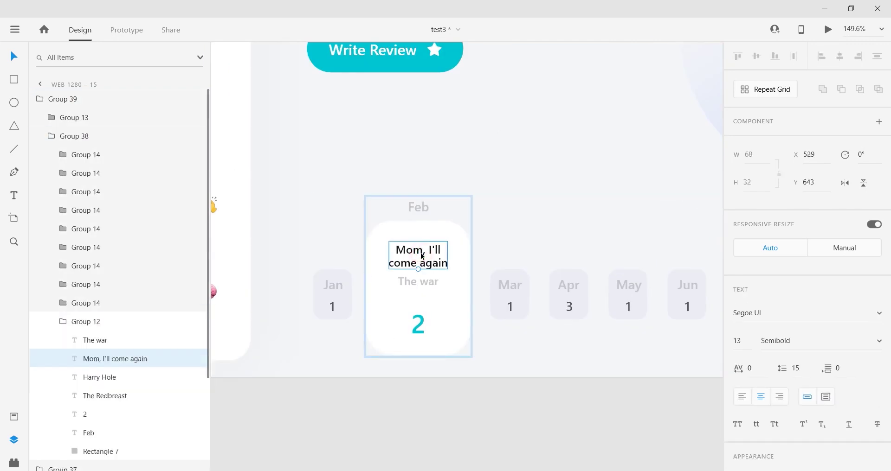
pyautogui.keyDown('shift'); pyautogui.click(416, 287); pyautogui.keyUp('shift')
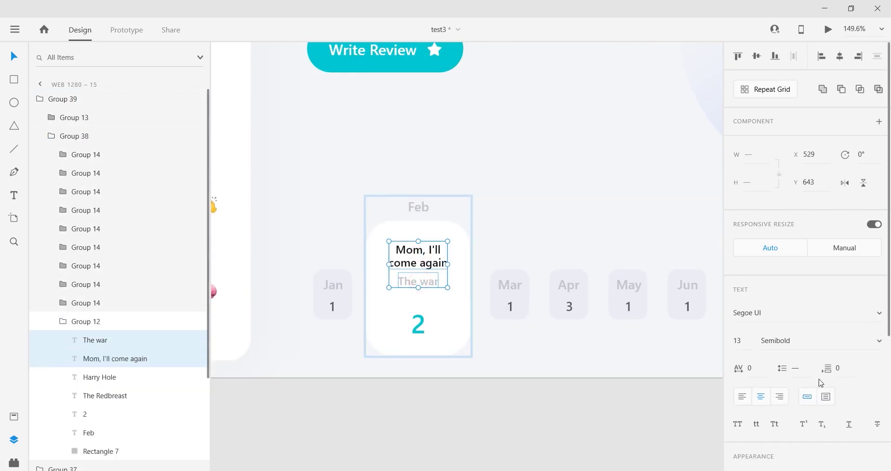
pyautogui.click(748, 346)
pyautogui.write('6')
pyautogui.press('Return')
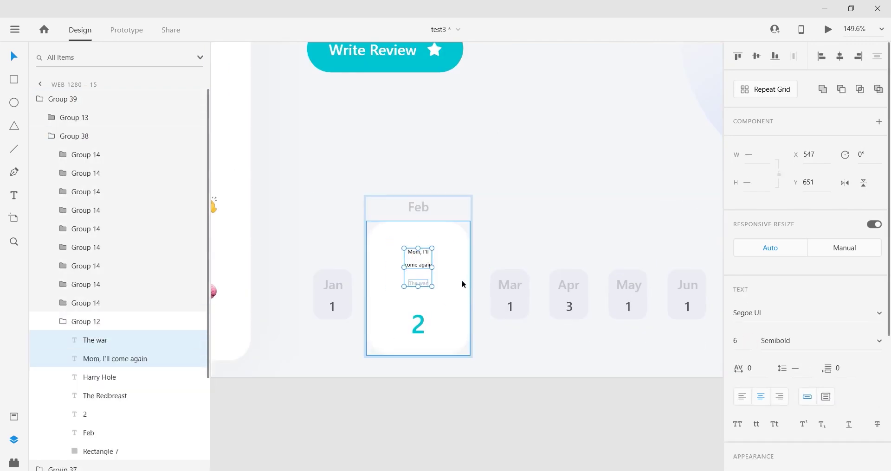
# Set the line spacing of the "Mom, I'll come again" title in Web 1280 – 15's Feb card to 6.
pyautogui.click(423, 299)
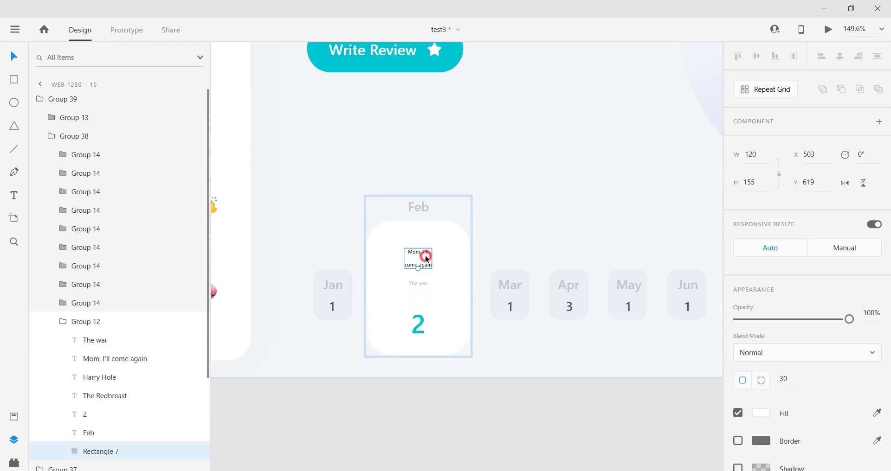
pyautogui.click(424, 255)
pyautogui.write('6')
pyautogui.press('Return')
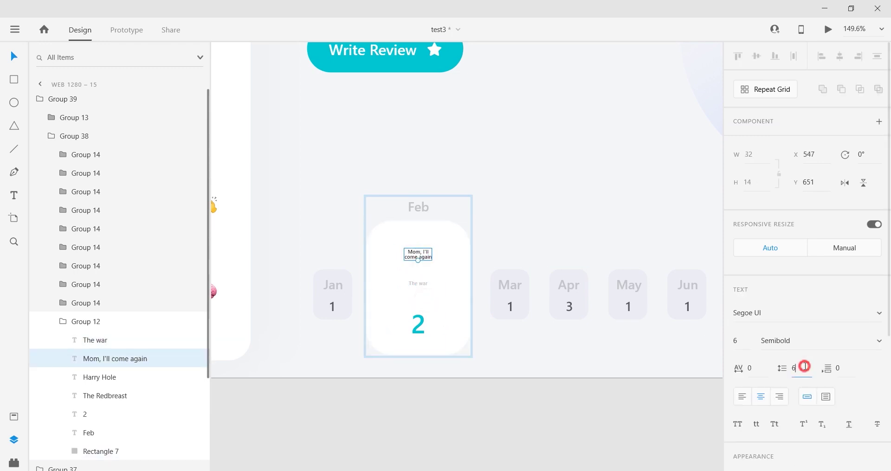
# Increase the "Mom, I'll come again" title's line spacing slightly, then set that title and "The war" to 0% opacity in Web 1280 – 15's Feb card.
pyautogui.press('Up')
pyautogui.press('Up')
pyautogui.click(422, 287)
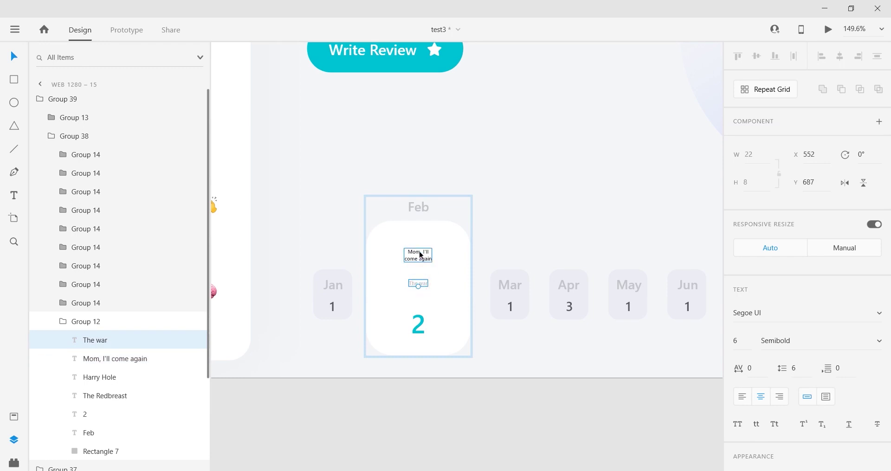
pyautogui.keyDown('shift'); pyautogui.click(419, 254); pyautogui.keyUp('shift')
pyautogui.scroll(-4, 813, 304)
pyautogui.moveTo(815, 292); pyautogui.dragTo(239, 300)
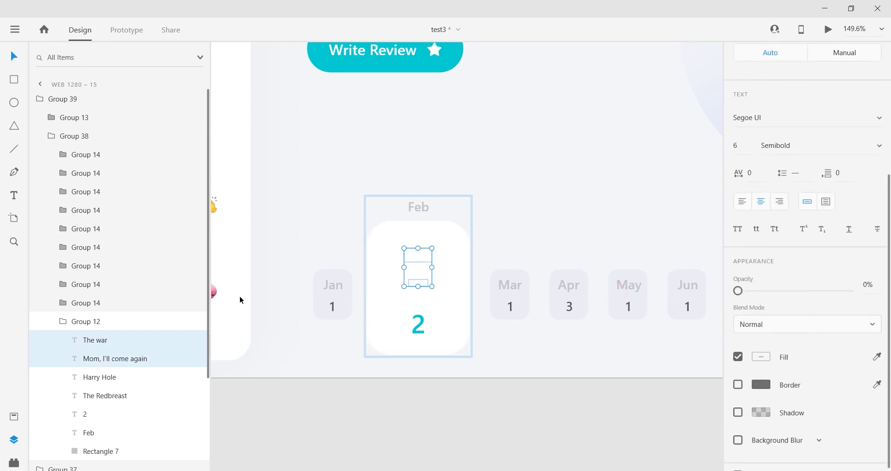
# Set the "Harry Hole" and "The Redbreast" texts in Web 1280 – 15's Feb card to font size 13 and 100% opacity.
pyautogui.click(97, 378)
pyautogui.keyDown('shift'); pyautogui.click(113, 395); pyautogui.keyUp('shift')
pyautogui.click(742, 341)
pyautogui.write('13')
pyautogui.press('Return')
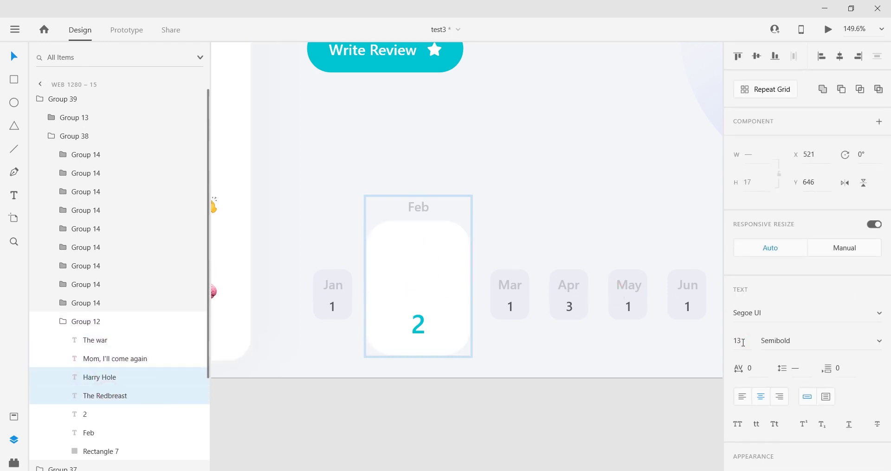
pyautogui.scroll(-5, 807, 324)
pyautogui.moveTo(735, 277); pyautogui.dragTo(851, 277)
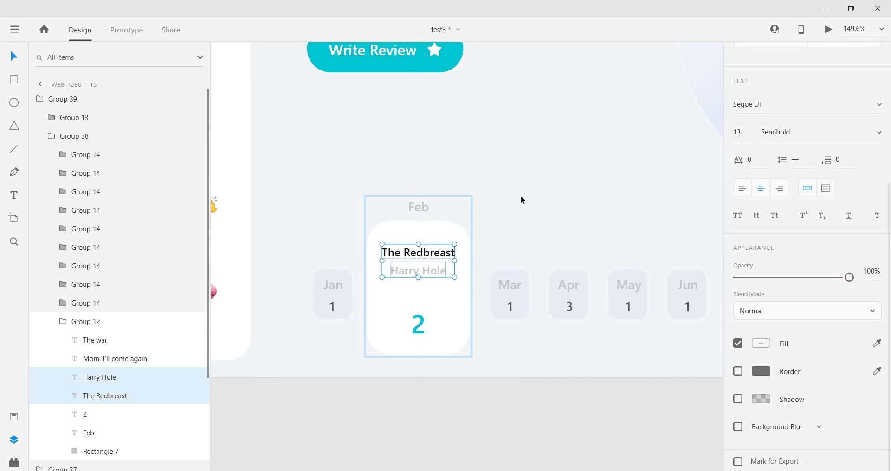
# Copy Web 1280 – 15's month timeline group and replace the timeline groups on Web 1280 – 4 and Web 1280 – 3 with it.
pyautogui.click(520, 198)
pyautogui.scroll(-5, 521, 275)
pyautogui.click(581, 284)
pyautogui.scroll(-5, 556, 334)
pyautogui.hscroll(3, 482, 353)
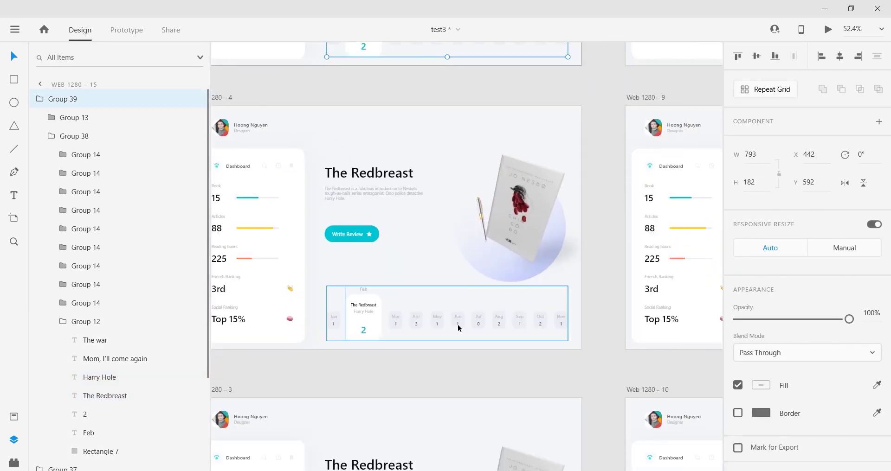
pyautogui.scroll(-5, 396, 332)
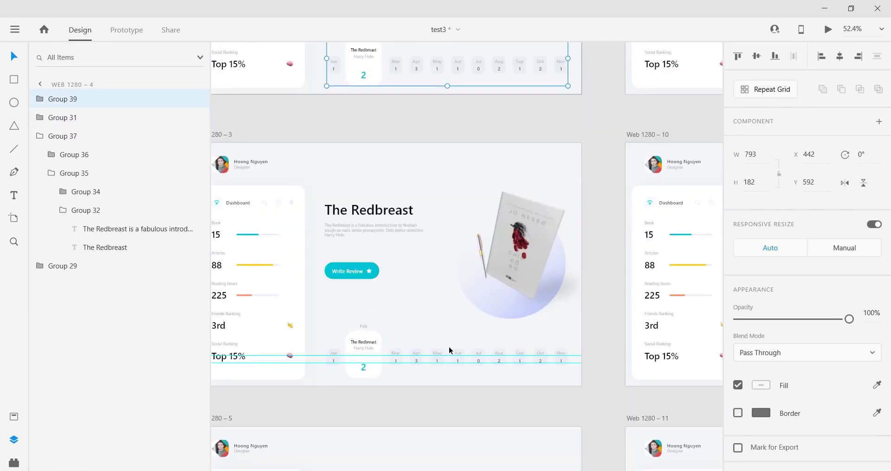
pyautogui.click(451, 347)
pyautogui.scroll(-5, 480, 358)
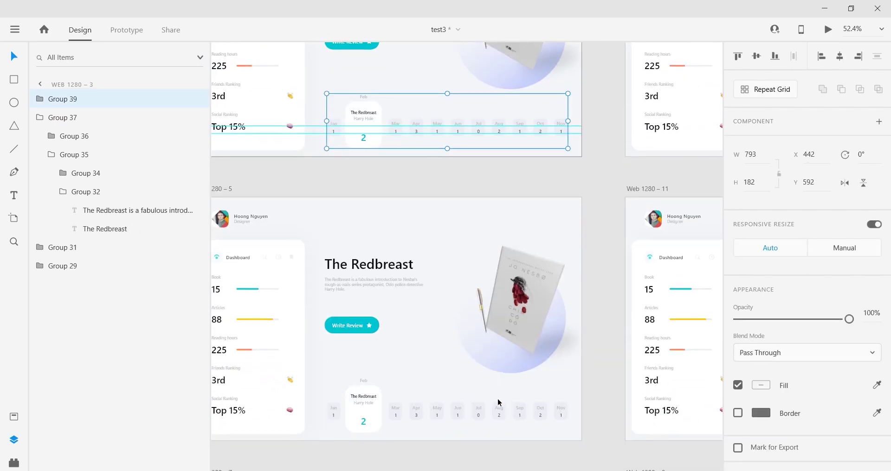
# Replace the month timeline groups on Web 1280 – 5, Web 1280 – 7 and Web 1280 – 12 with the copied one from Web 1280 – 15.
pyautogui.click(498, 403)
pyautogui.scroll(-6, 464, 406)
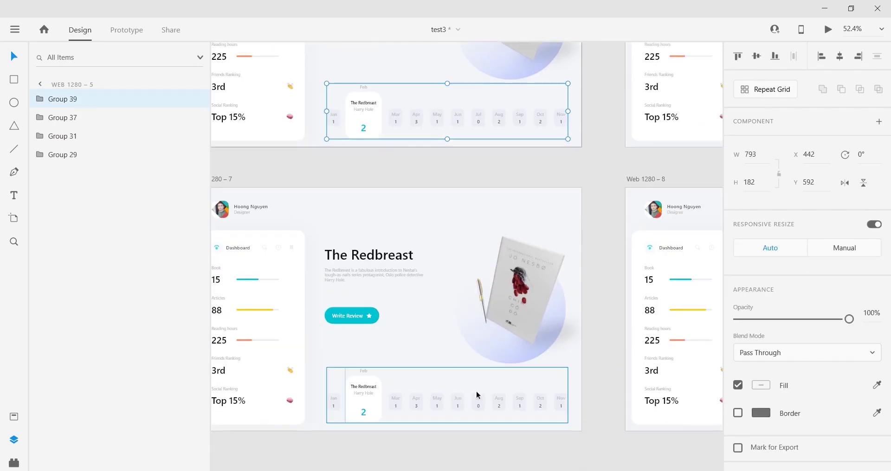
pyautogui.scroll(-1, 476, 392)
pyautogui.click(461, 350)
pyautogui.scroll(-5, 461, 348)
pyautogui.scroll(4, 623, 257)
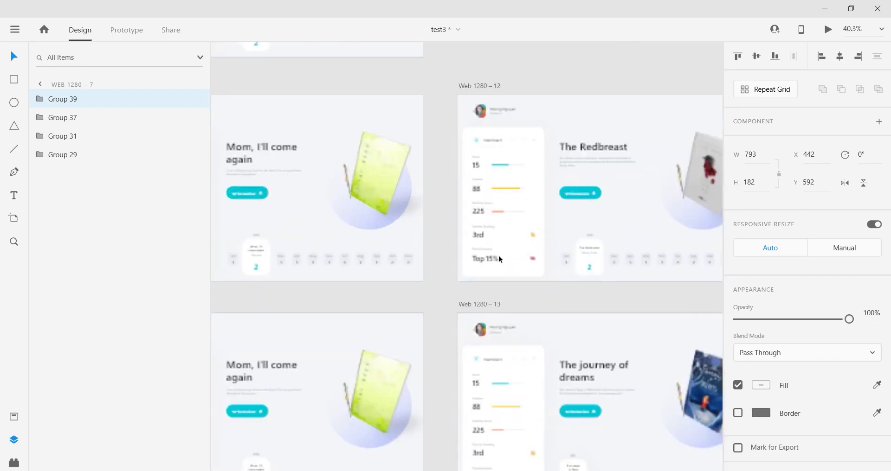
pyautogui.click(583, 256)
pyautogui.scroll(-5, 578, 255)
pyautogui.click(410, 191)
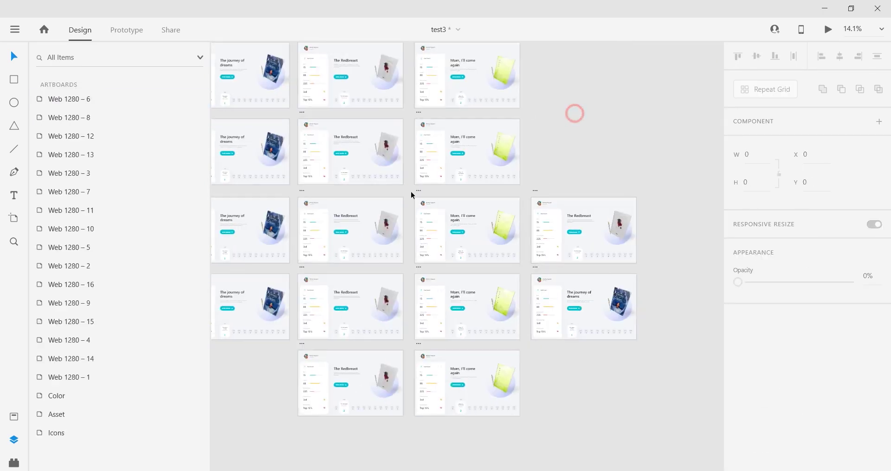
# Preview the prototype from Web 1280 – 1, test the Feb card transition, and close the preview.
pyautogui.scroll(2, 410, 191)
pyautogui.hscroll(-3, 411, 191)
pyautogui.click(351, 198)
pyautogui.click(828, 29)
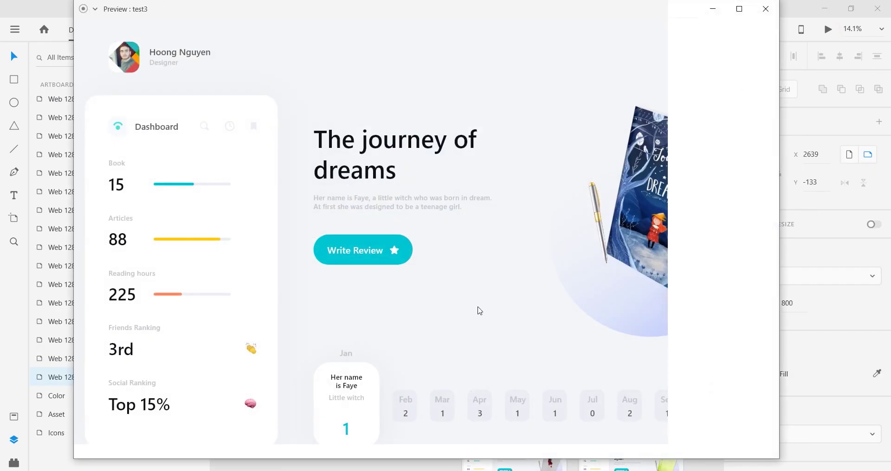
pyautogui.click(395, 394)
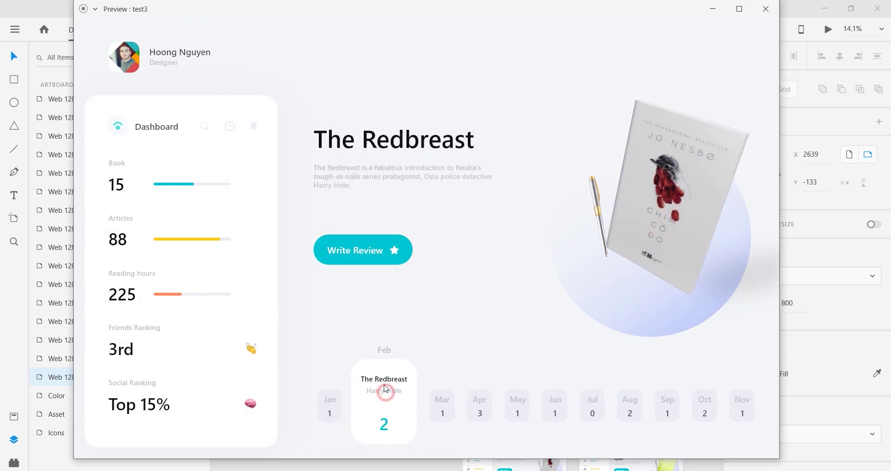
pyautogui.click(765, 9)
# Examine the prototype interactions on Web 1280 – 1 and Web 1280 – 4, including Web 1280 – 4's month timeline group.
pyautogui.click(126, 30)
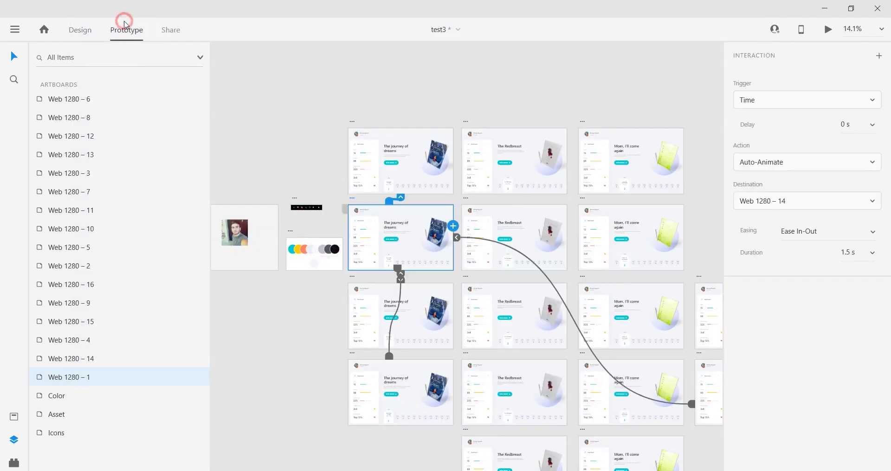
pyautogui.click(465, 199)
pyautogui.scroll(4, 517, 260)
pyautogui.moveTo(561, 271); pyautogui.dragTo(455, 275)
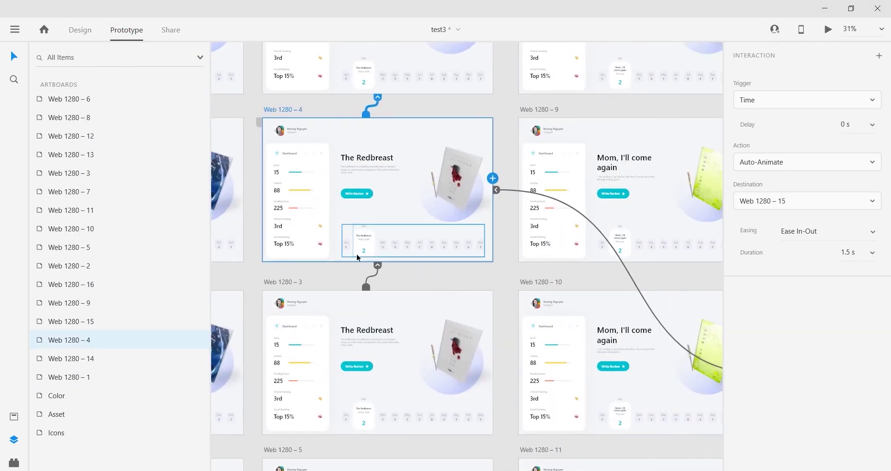
pyautogui.scroll(-3, 382, 231)
pyautogui.scroll(3, 380, 230)
pyautogui.doubleClick(363, 238)
pyautogui.click(391, 262)
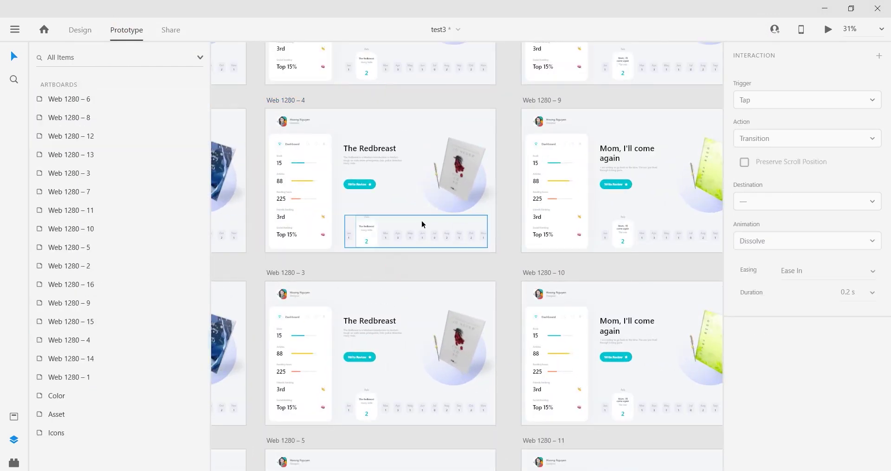
pyautogui.click(415, 210)
pyautogui.scroll(-1, 383, 274)
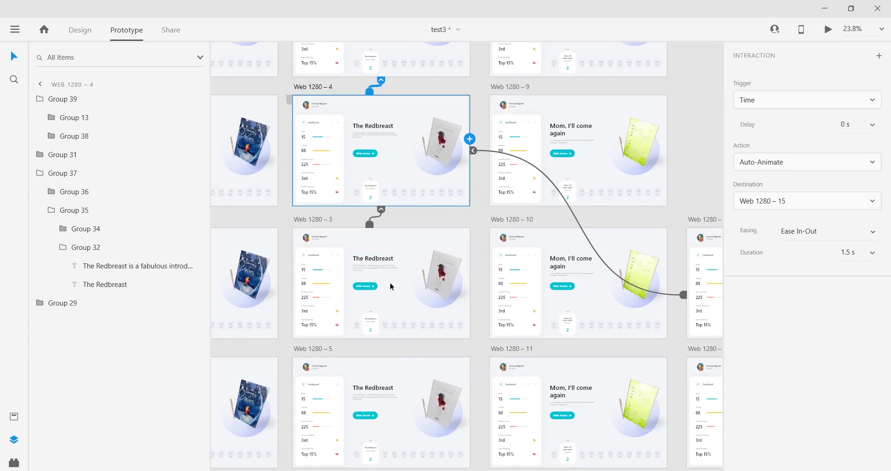
# Examine the prototype interactions of the artboards Web 1280 – 5, 3, 7, 8, 11 and 10.
pyautogui.click(323, 349)
pyautogui.click(321, 222)
pyautogui.scroll(-2, 447, 226)
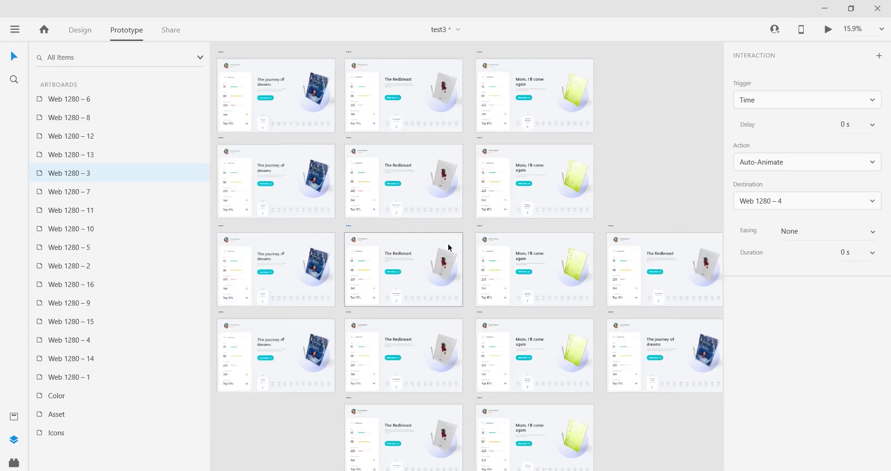
pyautogui.scroll(1, 448, 247)
pyautogui.click(363, 330)
pyautogui.click(520, 331)
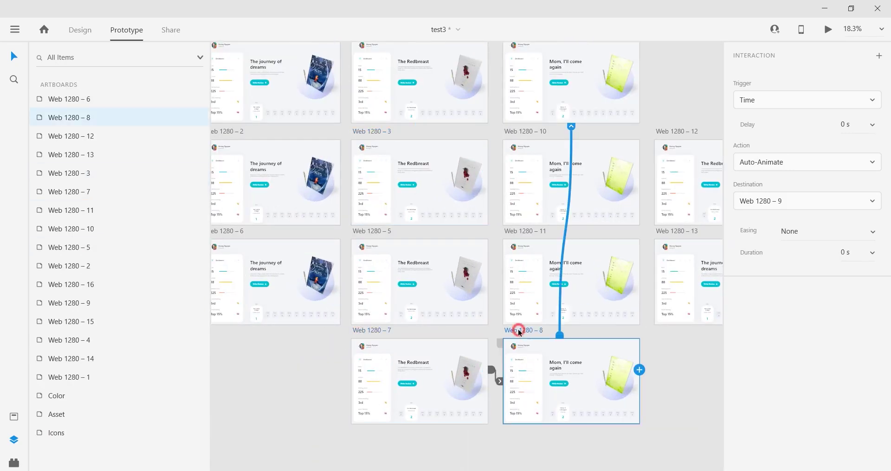
pyautogui.click(528, 232)
pyautogui.click(528, 131)
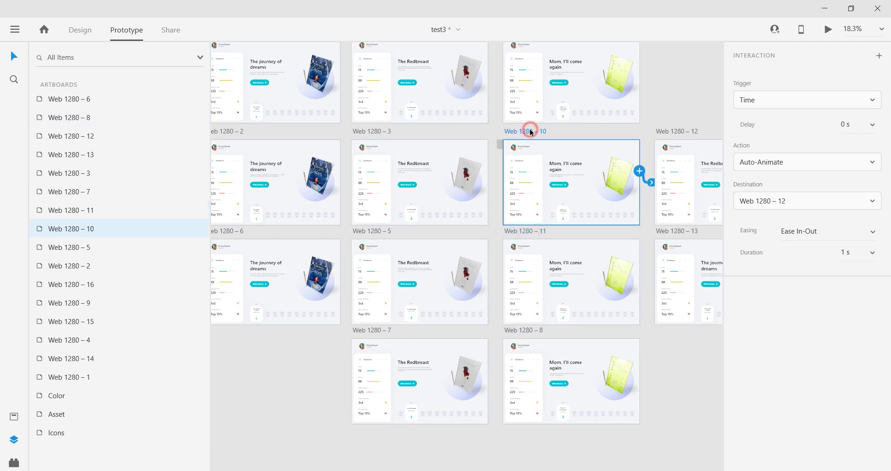
# Link Web 1280 – 4's Feb card to Web 1280 – 7 with a Tap trigger and the Auto-Animate action.
pyautogui.click(412, 113)
pyautogui.doubleClick(412, 113)
pyautogui.moveTo(417, 110); pyautogui.dragTo(438, 360)
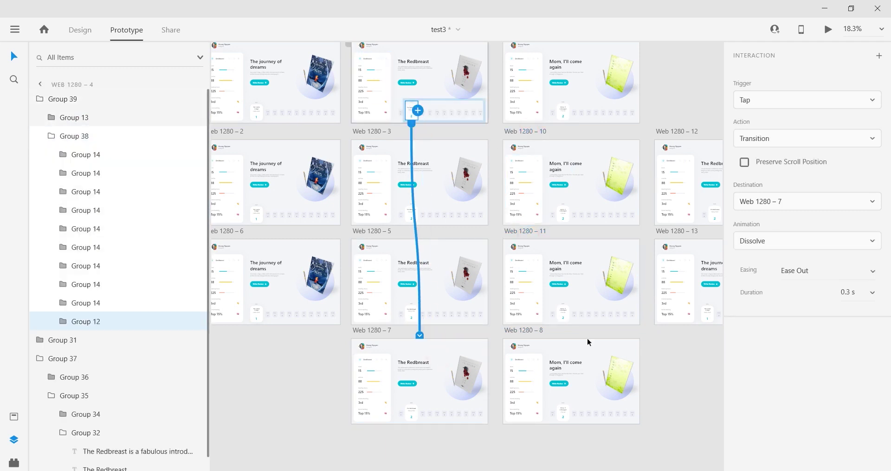
pyautogui.click(871, 138)
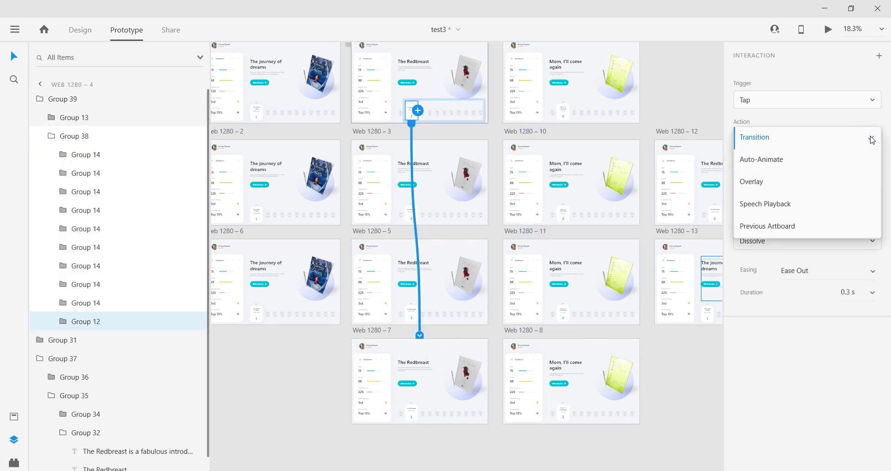
pyautogui.click(871, 156)
pyautogui.click(872, 208)
pyautogui.click(849, 185)
pyautogui.click(861, 227)
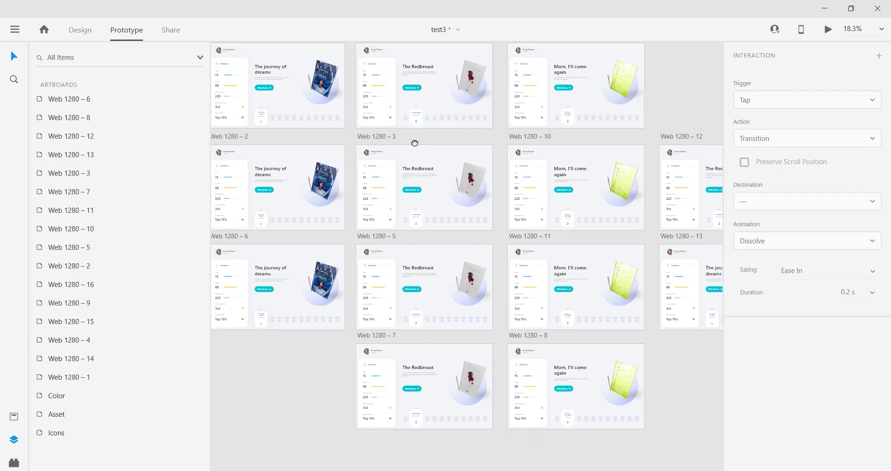
# Preview the prototype again from Web 1280 – 1 to check the Feb card's new link, and close the preview.
pyautogui.scroll(3, 297, 124)
pyautogui.click(297, 124)
pyautogui.click(827, 29)
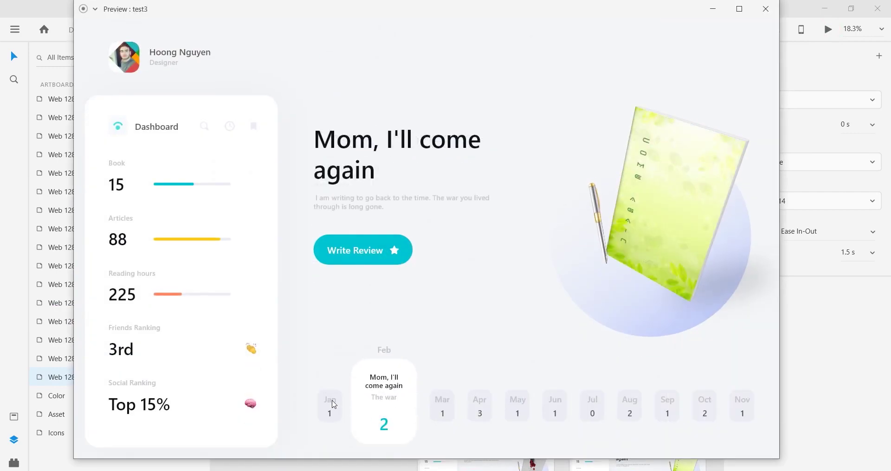
pyautogui.click(765, 8)
# Try to move the green book group on Web 1280 – 16 up to Y 142.12.
pyautogui.scroll(5, 455, 175)
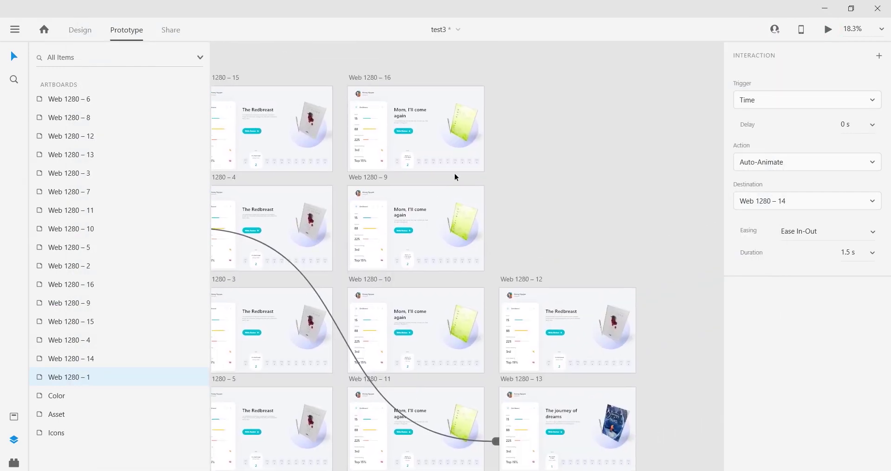
pyautogui.doubleClick(500, 186)
pyautogui.hotkey('ctrl', 'Tab')
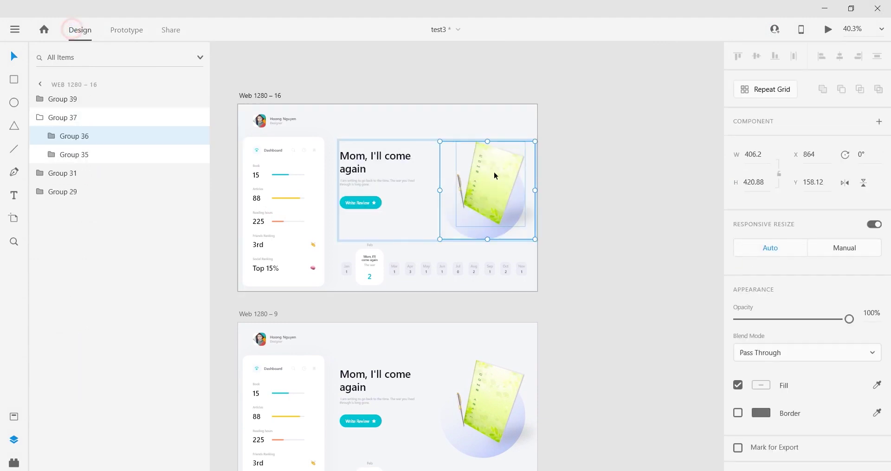
pyautogui.doubleClick(495, 174)
pyautogui.hotkey('shift', 'Up')
pyautogui.hotkey('shift', 'Up')
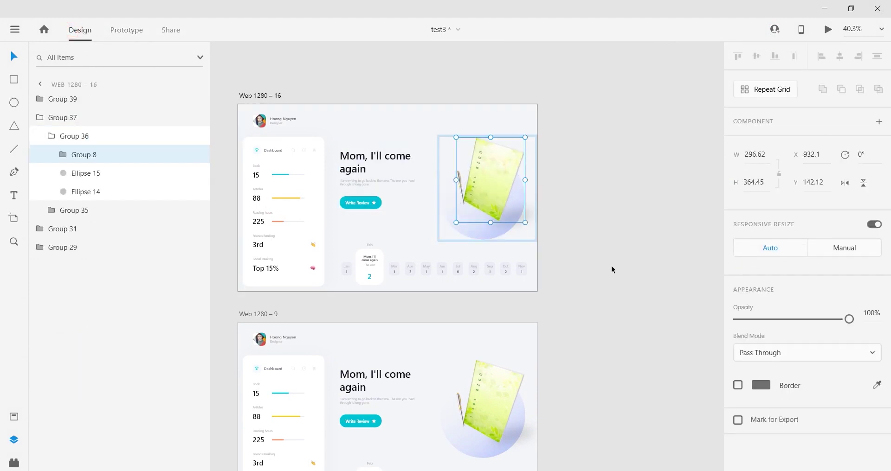
pyautogui.hotkey('ctrl', 'z')
pyautogui.hotkey('ctrl', 'z')
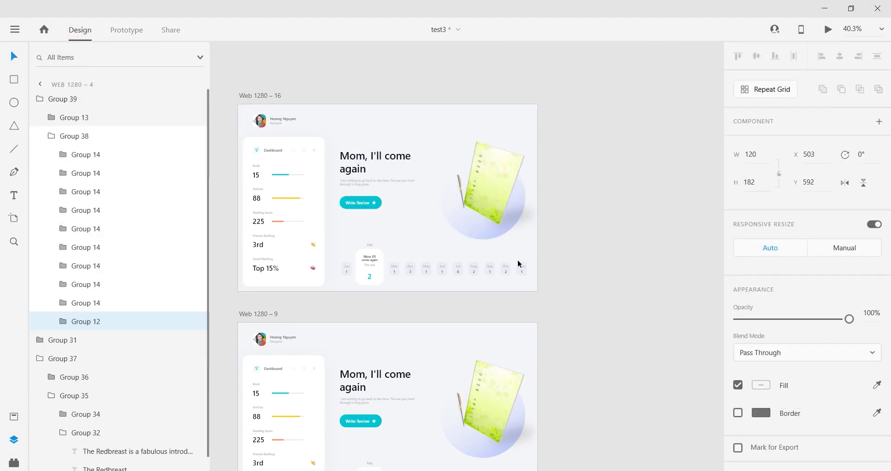
# Examine the layers inside the Feb card groups on Web 1280 – 4 and Web 1280 – 7.
pyautogui.scroll(-5, 316, 318)
pyautogui.scroll(4, 312, 405)
pyautogui.scroll(-5, 401, 351)
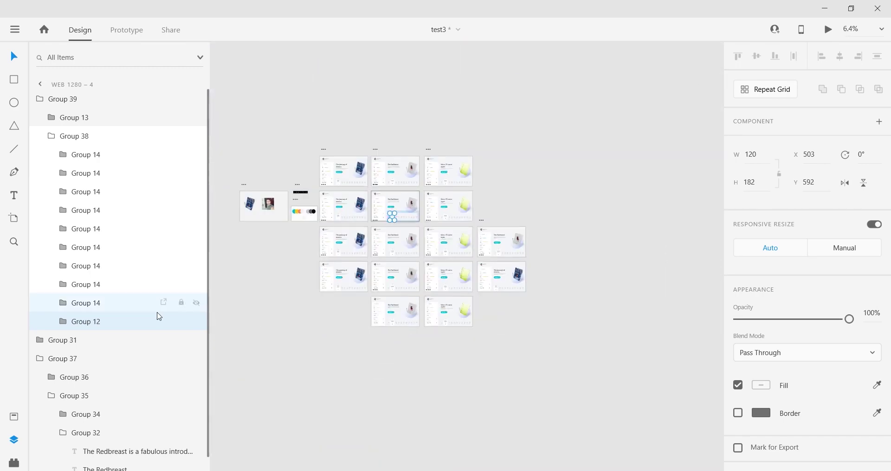
pyautogui.click(90, 319)
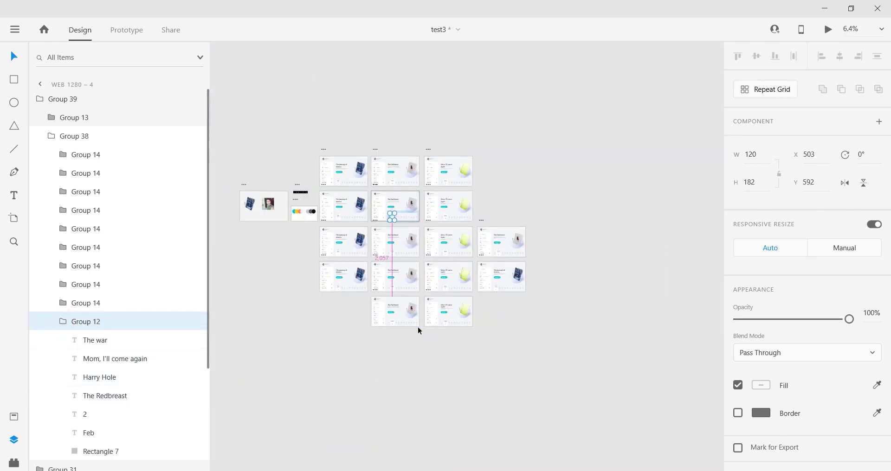
pyautogui.scroll(4, 417, 327)
pyautogui.click(335, 324)
pyautogui.scroll(2, 303, 342)
pyautogui.doubleClick(331, 307)
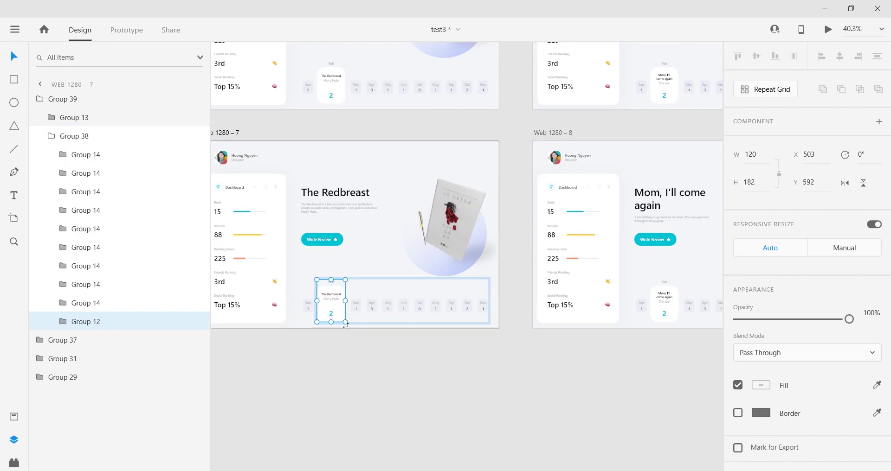
pyautogui.click(69, 324)
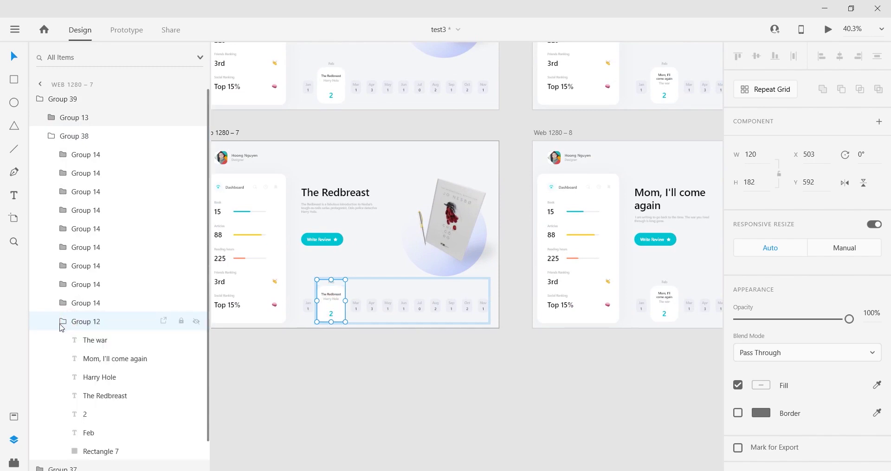
pyautogui.click(90, 340)
pyautogui.click(63, 322)
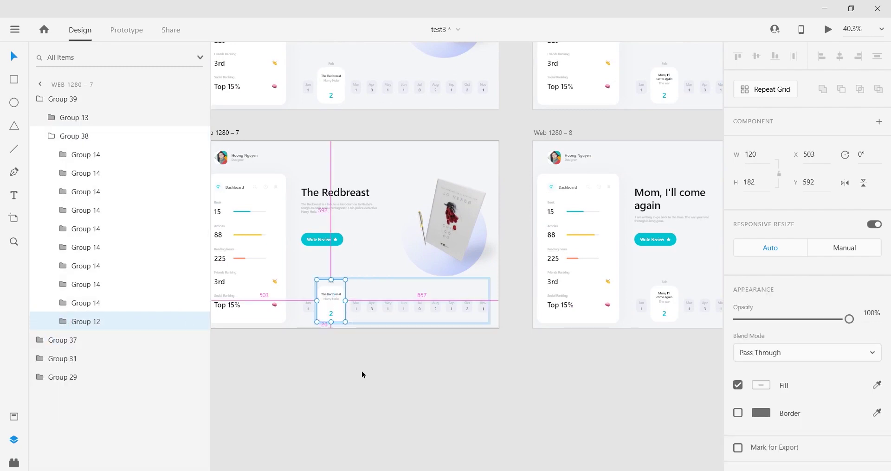
# Move the green book group (Group 8) on Web 1280 – 16 up to Y 143.12.
pyautogui.scroll(-5, 362, 375)
pyautogui.click(368, 398)
pyautogui.click(461, 110)
pyautogui.scroll(6, 469, 109)
pyautogui.moveTo(382, 113); pyautogui.dragTo(505, 269)
pyautogui.doubleClick(522, 231)
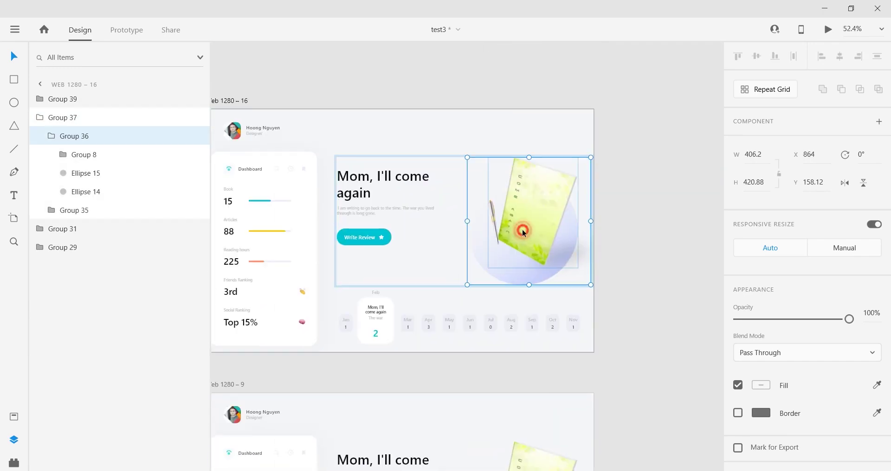
pyautogui.doubleClick(521, 223)
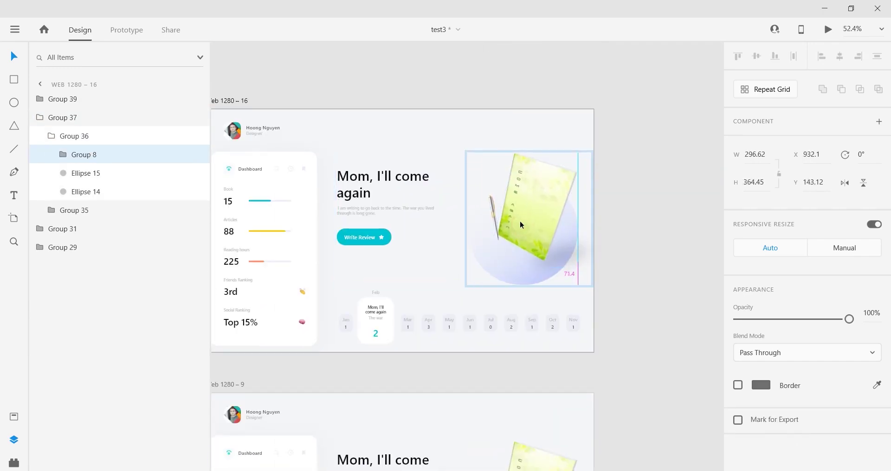
# Copy the shadow ellipse (Ellipse 15) beneath the book on Web 1280 – 15.
pyautogui.hscroll(-6, 517, 261)
pyautogui.doubleClick(440, 255)
pyautogui.doubleClick(440, 254)
pyautogui.scroll(1, 624, 307)
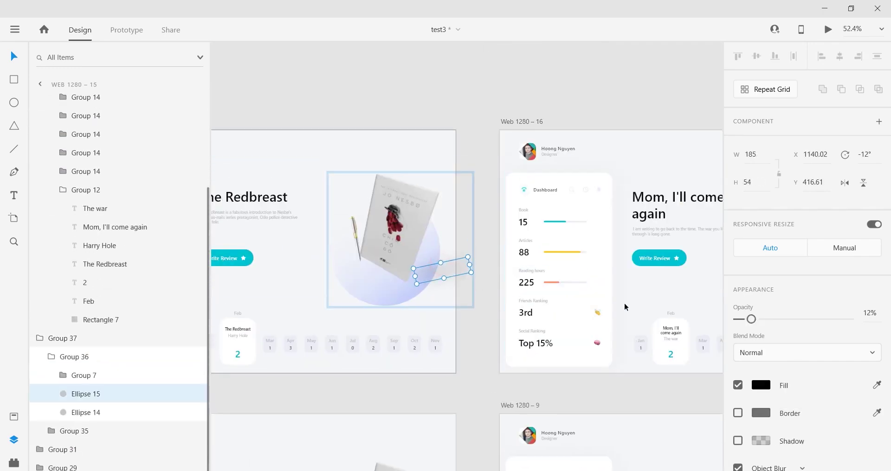
# Paste the copied shadow ellipse into the book group on Web 1280 – 16, place it beneath the green book, and delete the old shadow.
pyautogui.hscroll(6, 624, 304)
pyautogui.click(527, 271)
pyautogui.keyDown('ctrl'); pyautogui.click(527, 272); pyautogui.keyUp('ctrl')
pyautogui.hotkey('ctrl', 'v')
pyautogui.moveTo(90, 150); pyautogui.dragTo(91, 184)
pyautogui.click(91, 191)
pyautogui.press('Delete')
pyautogui.scroll(-6, 522, 145)
pyautogui.click(428, 108)
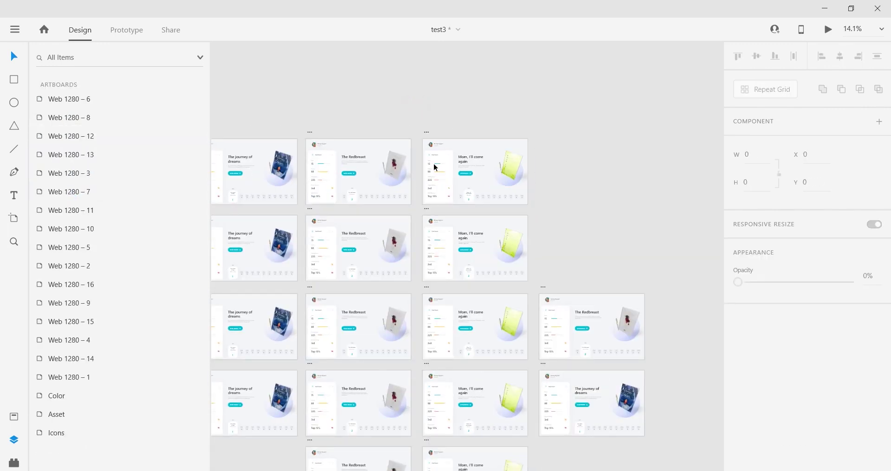
# Preview the prototype from Web 1280 – 1, step through the Feb card transitions to the green book, and close the preview.
pyautogui.moveTo(421, 259); pyautogui.dragTo(512, 170)
pyautogui.moveTo(583, 229); pyautogui.dragTo(542, 243)
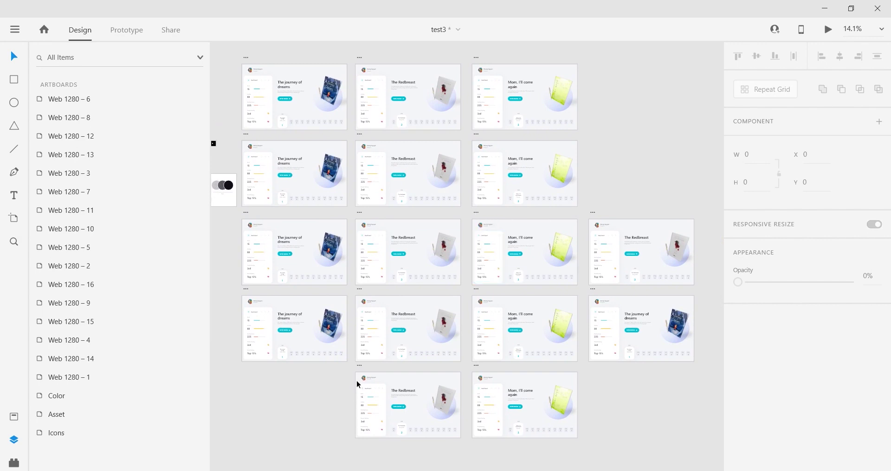
pyautogui.scroll(5, 530, 188)
pyautogui.scroll(-3, 530, 188)
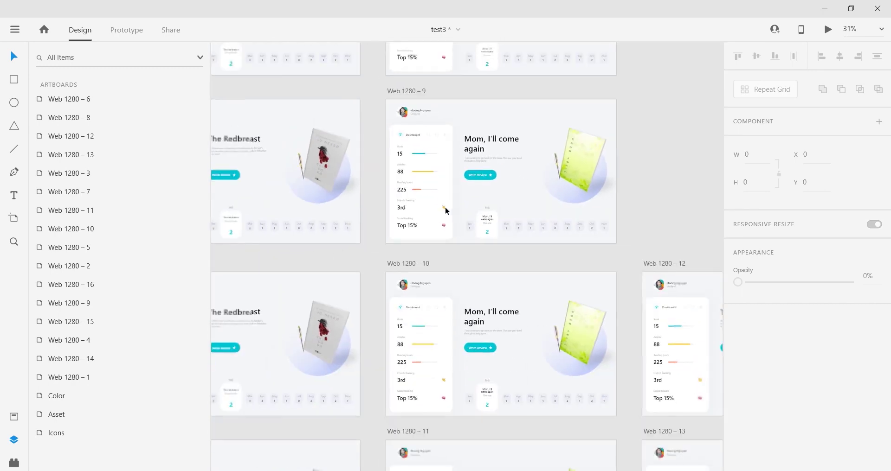
pyautogui.hotkey('ctrl', '0')
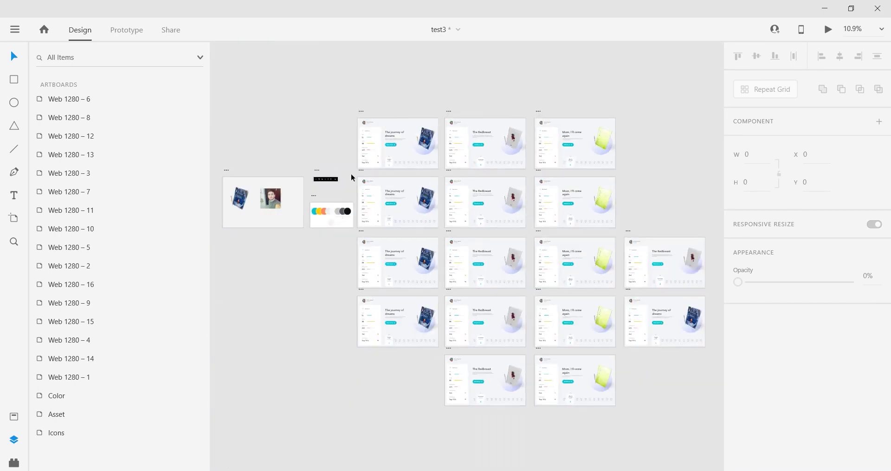
pyautogui.click(360, 171)
pyautogui.click(829, 32)
pyautogui.click(385, 398)
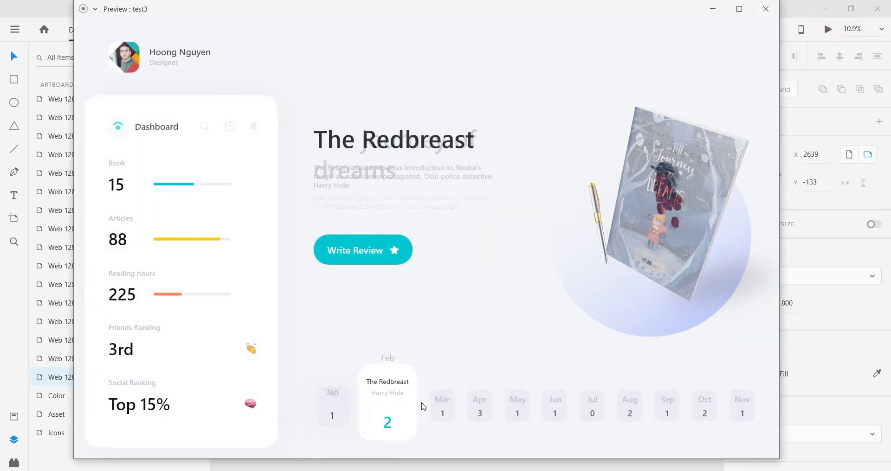
pyautogui.click(385, 398)
pyautogui.click(765, 9)
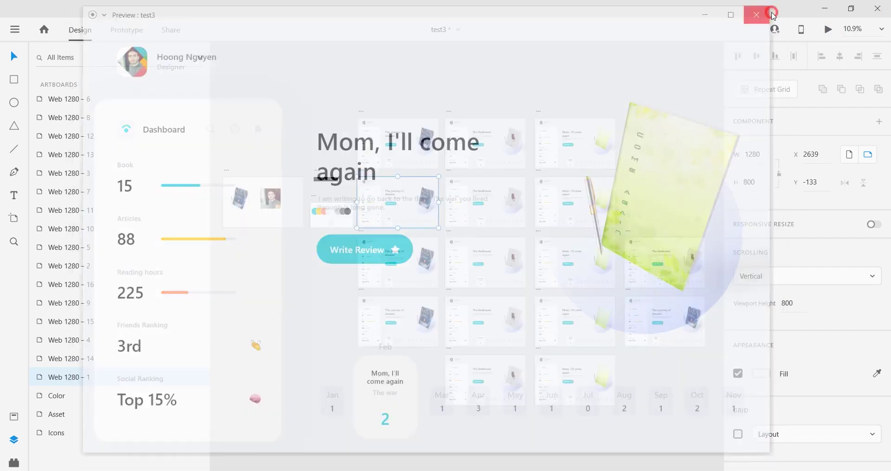
# Change the number on the Feb card of Web 1280 – 9 to 1.
pyautogui.scroll(5, 610, 232)
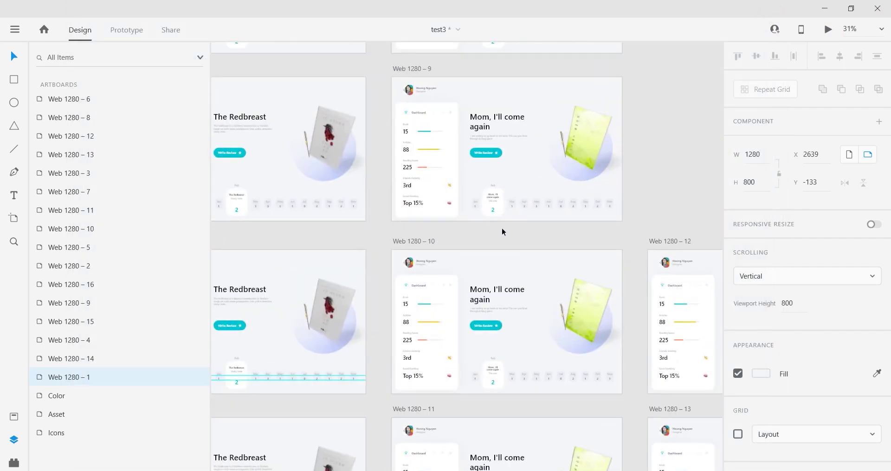
pyautogui.scroll(-5, 496, 207)
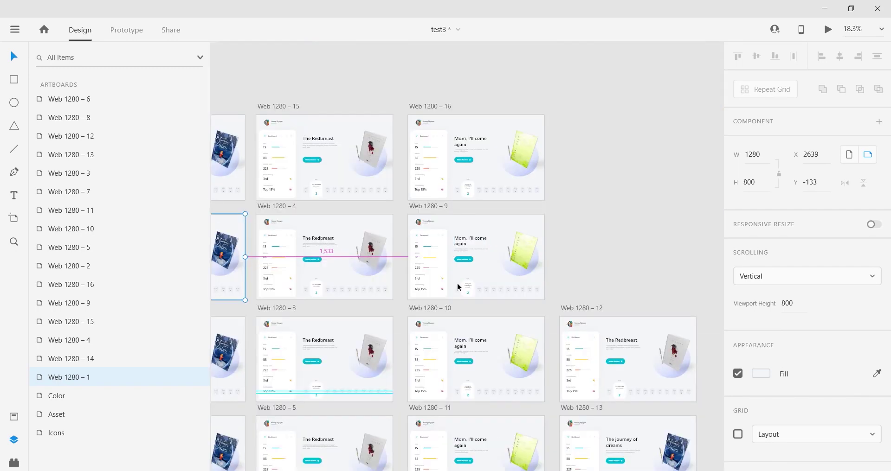
pyautogui.scroll(13, 458, 283)
pyautogui.doubleClick(486, 306)
pyautogui.doubleClick(486, 306)
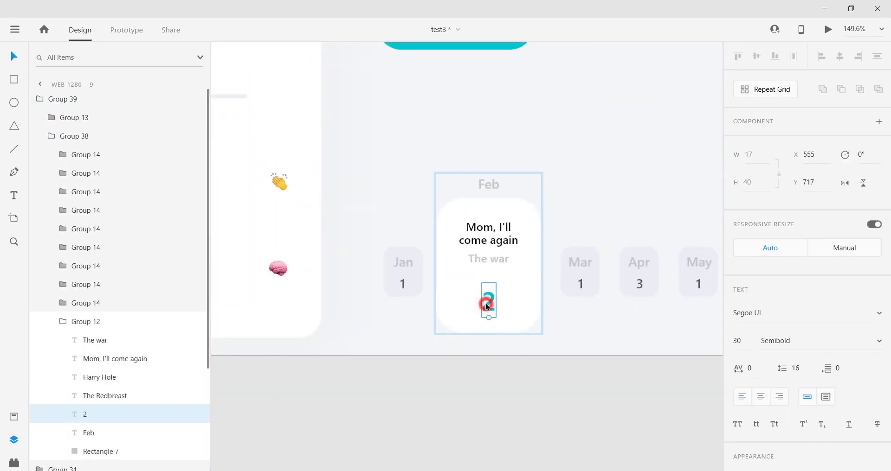
pyautogui.write('1')
pyautogui.click(487, 302)
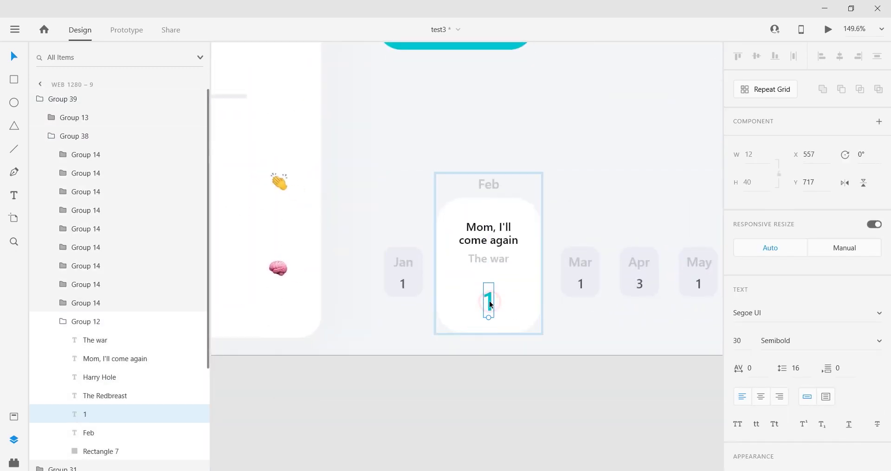
# Replace the month timelines on Web 1280 – 16, 10, 11 and 8 with a copy of the Web 1280 – 9 timeline.
pyautogui.click(600, 268)
pyautogui.click(599, 268)
pyautogui.scroll(-7, 564, 248)
pyautogui.moveTo(586, 190); pyautogui.dragTo(503, 257)
pyautogui.click(510, 150)
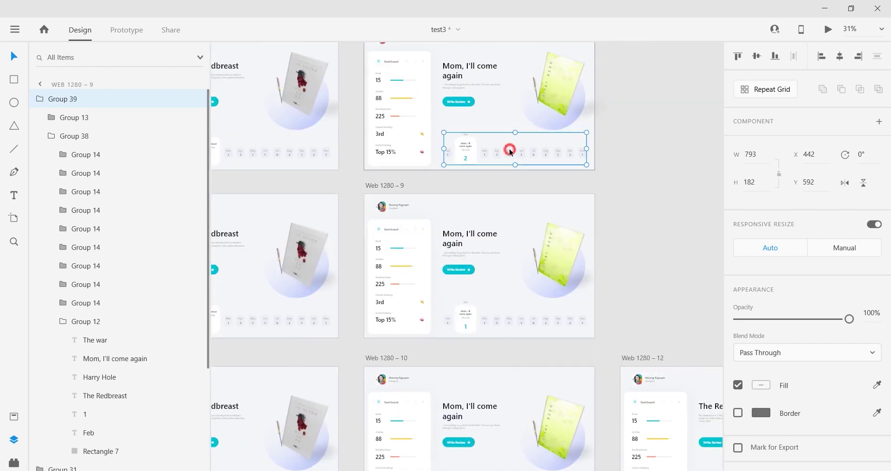
pyautogui.click(511, 148)
pyautogui.scroll(-2, 517, 194)
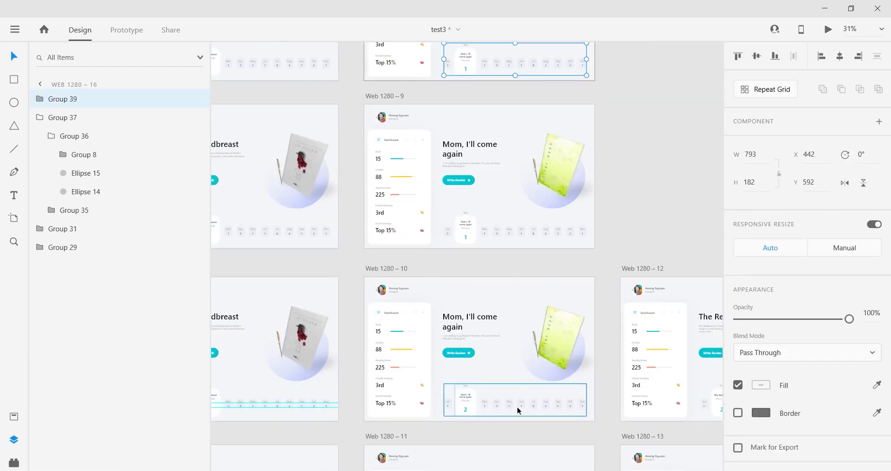
pyautogui.click(518, 410)
pyautogui.scroll(-4, 519, 362)
pyautogui.click(521, 396)
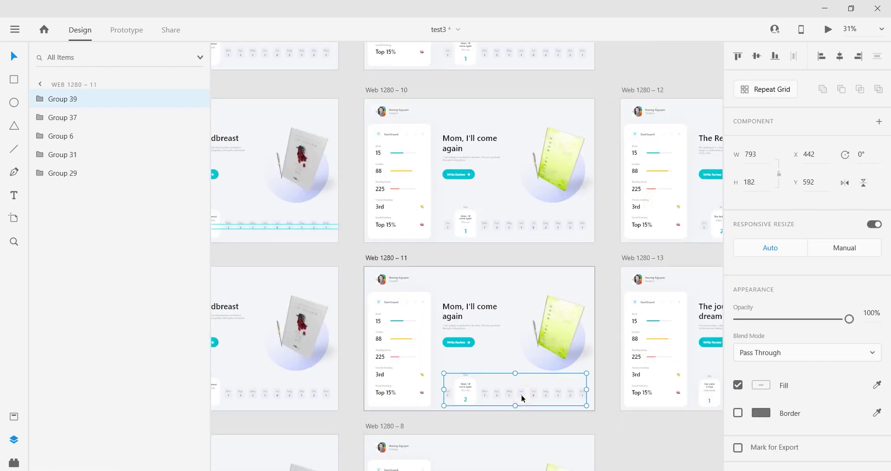
pyautogui.scroll(-4, 496, 374)
pyautogui.click(492, 386)
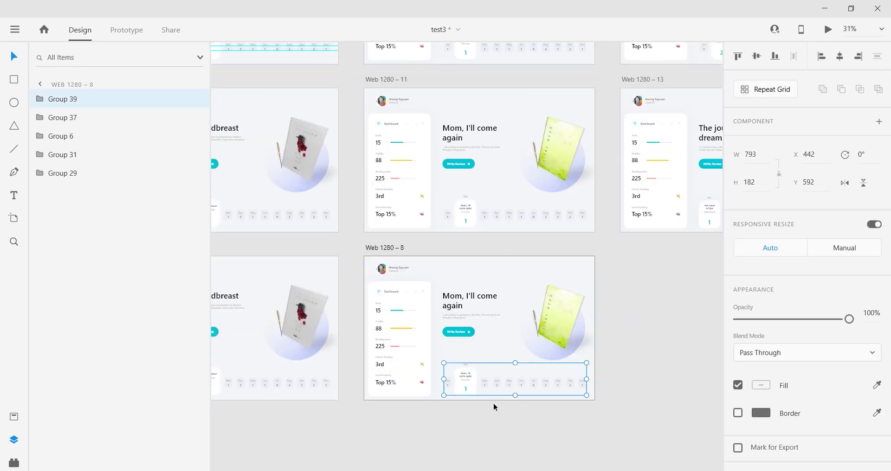
pyautogui.click(494, 403)
# Preview the prototype from Web 1280 – 1 to check the Feb card's number through its transitions, and close the preview.
pyautogui.scroll(-5, 364, 258)
pyautogui.scroll(3, 291, 177)
pyautogui.click(287, 179)
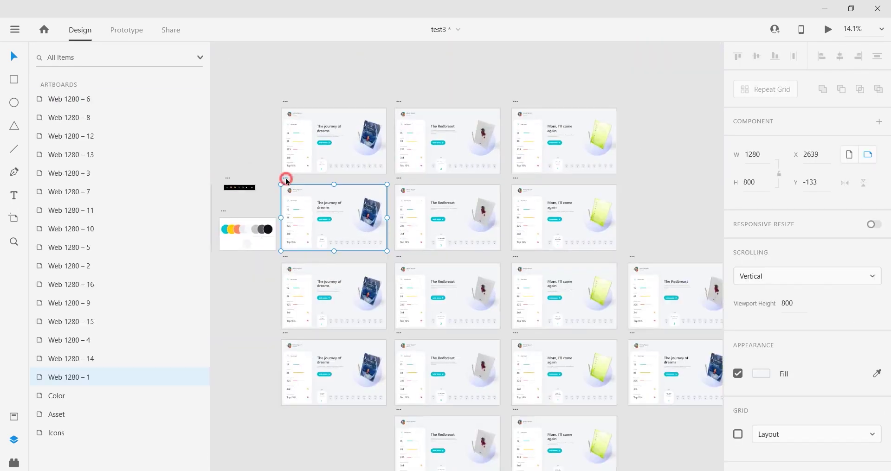
pyautogui.click(829, 28)
pyautogui.click(405, 404)
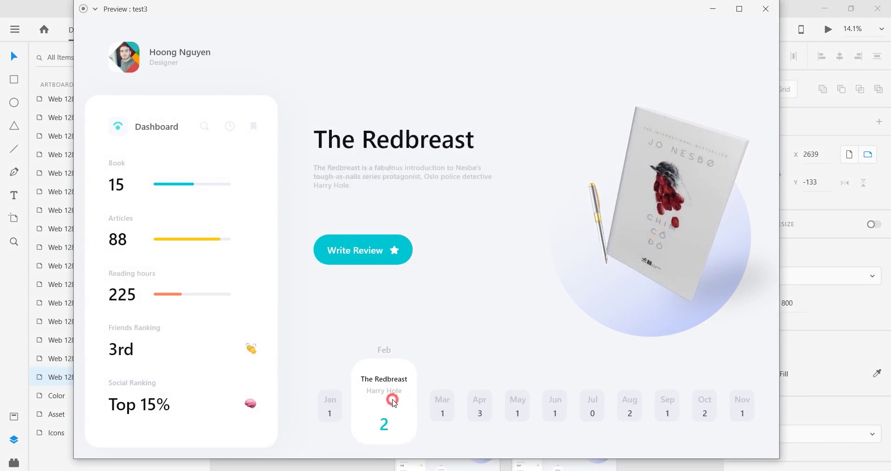
pyautogui.click(392, 397)
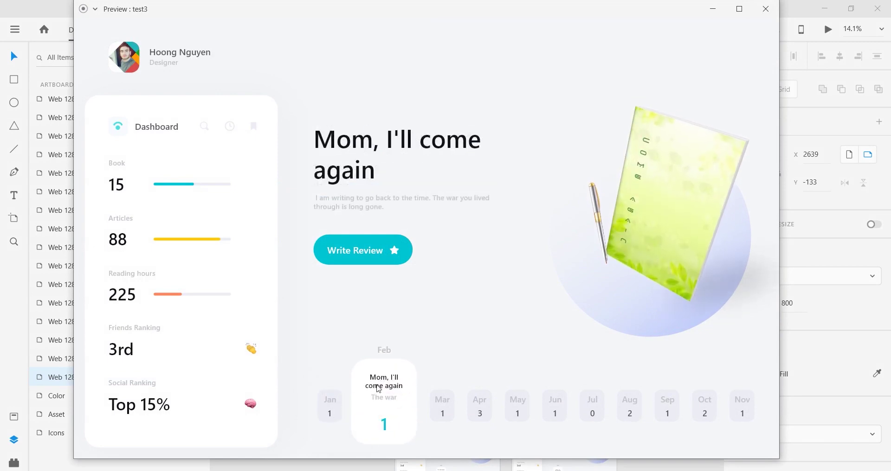
pyautogui.click(766, 9)
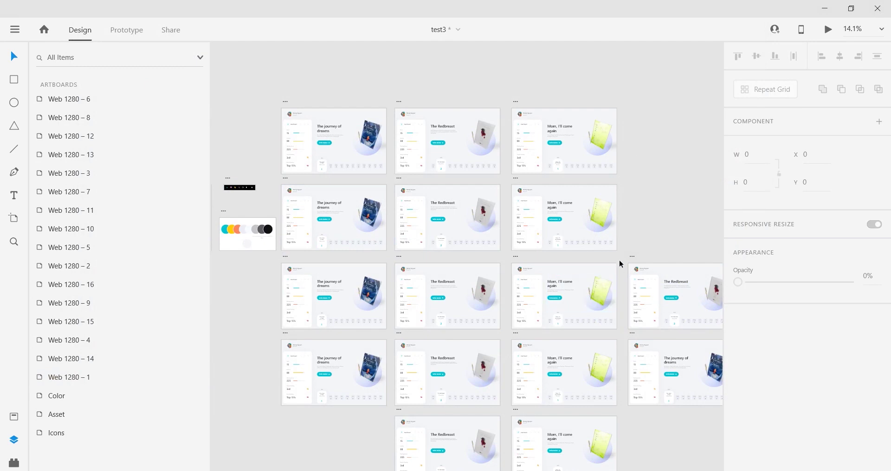
pyautogui.scroll(3, 478, 240)
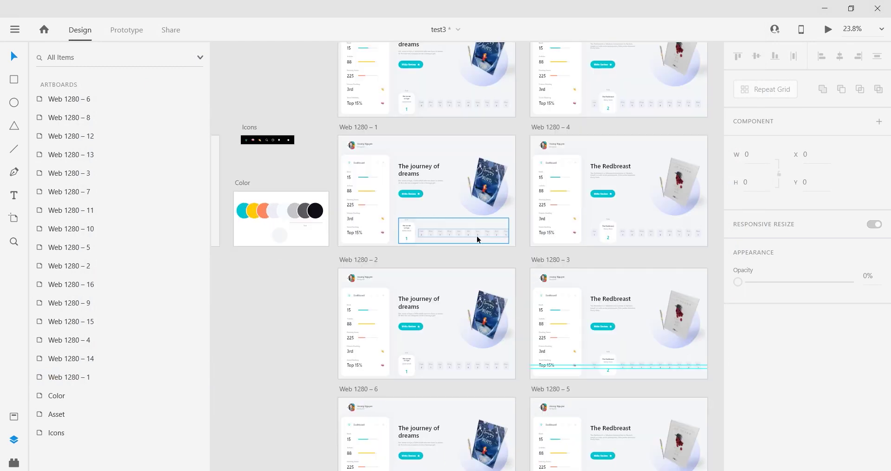
pyautogui.click(447, 371)
pyautogui.press('Delete')
pyautogui.hotkey('ctrl', 'z')
pyautogui.rightClick(447, 368)
pyautogui.click(481, 76)
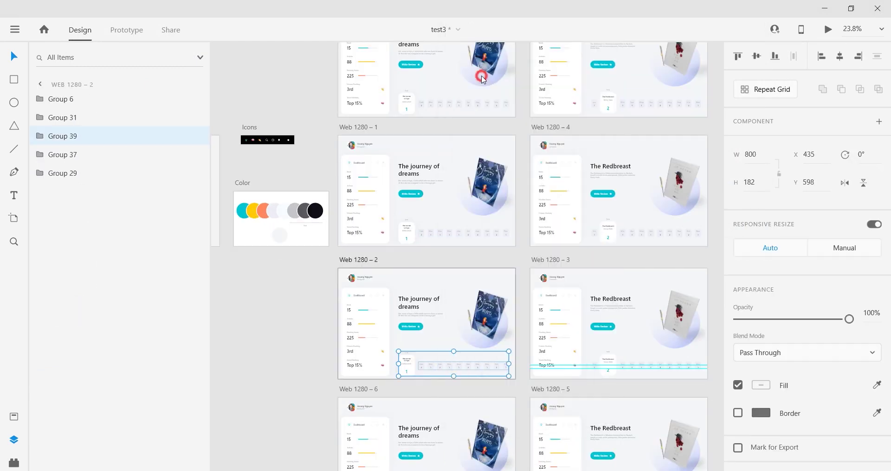
pyautogui.click(441, 234)
pyautogui.rightClick(444, 230)
pyautogui.click(444, 234)
pyautogui.click(295, 298)
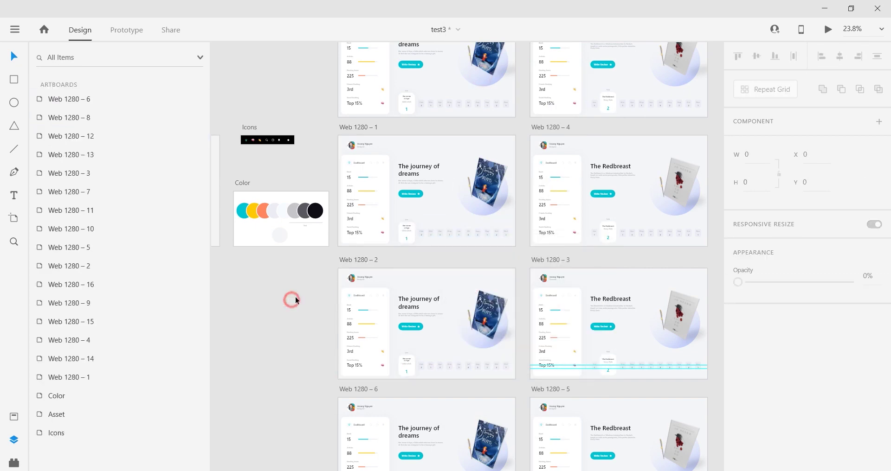
# Copy the "Mom, I'll come again" and "The war" text layers from the Feb card on Web 1280 – 4.
pyautogui.scroll(4, 457, 231)
pyautogui.hscroll(3, 664, 266)
pyautogui.click(635, 235)
pyautogui.doubleClick(606, 235)
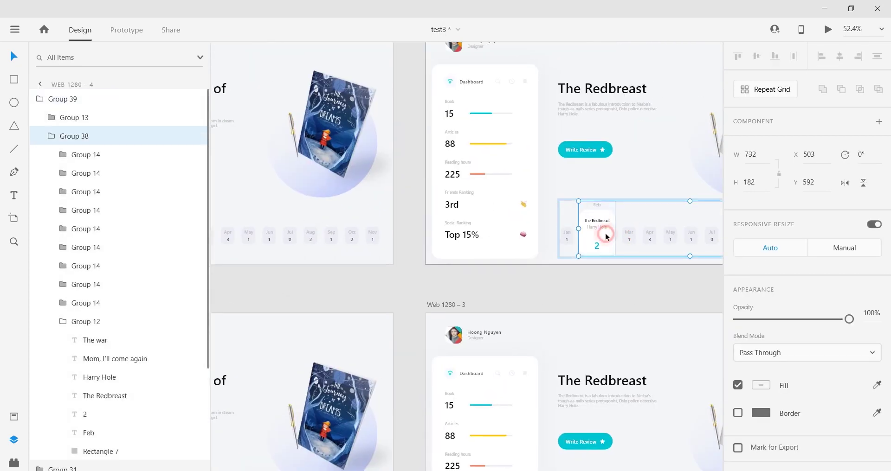
pyautogui.doubleClick(606, 237)
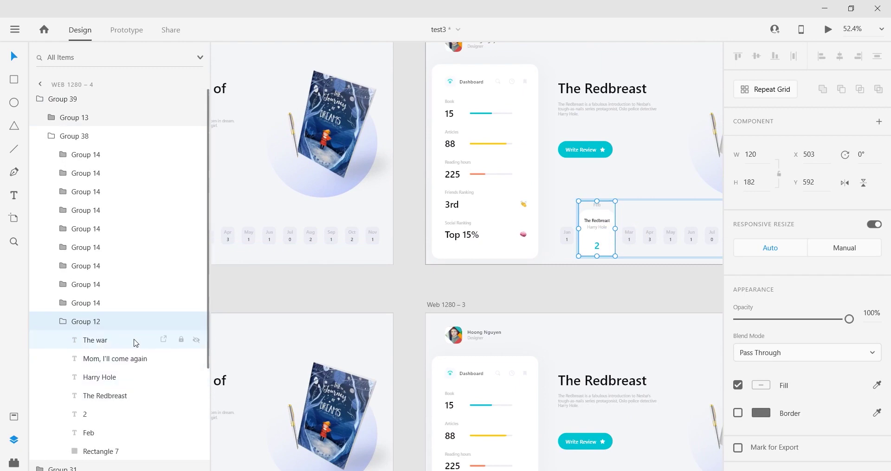
pyautogui.click(123, 377)
pyautogui.click(103, 362)
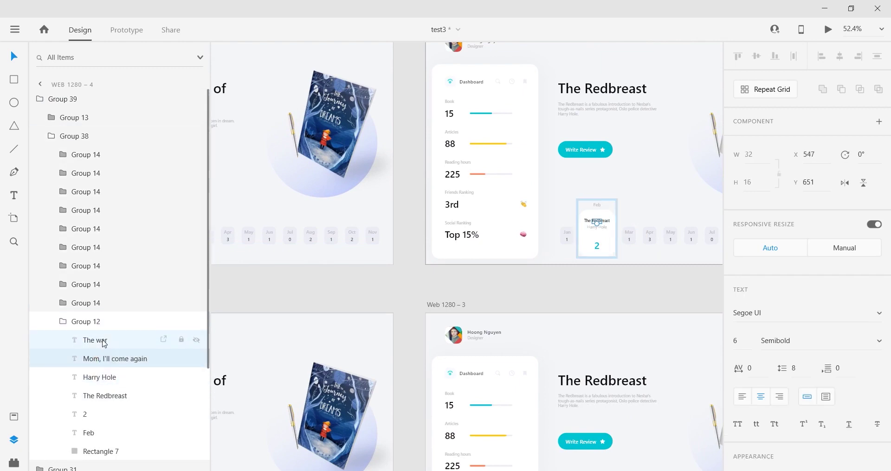
# Paste the two copied text layers into the small Feb card group (Group 12) on Web 1280 – 1.
pyautogui.moveTo(371, 271); pyautogui.dragTo(607, 262)
pyautogui.moveTo(460, 280); pyautogui.dragTo(504, 287)
pyautogui.doubleClick(461, 236)
pyautogui.doubleClick(465, 236)
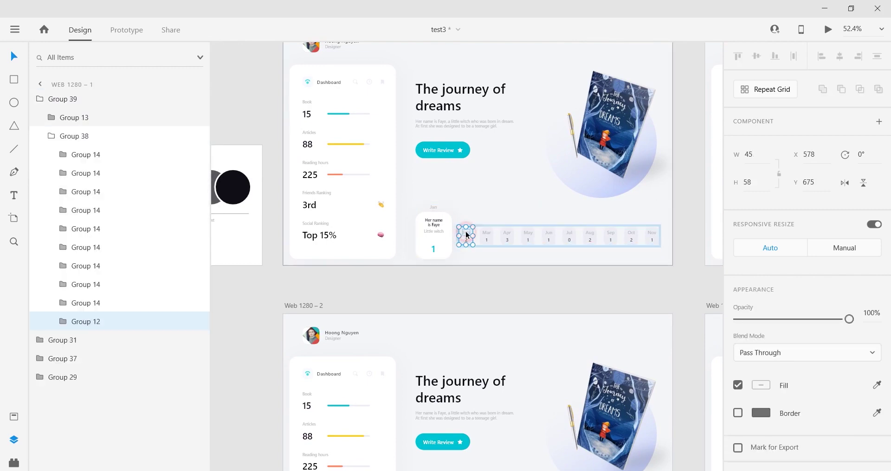
pyautogui.scroll(-5, 456, 237)
pyautogui.scroll(8, 455, 236)
pyautogui.doubleClick(431, 205)
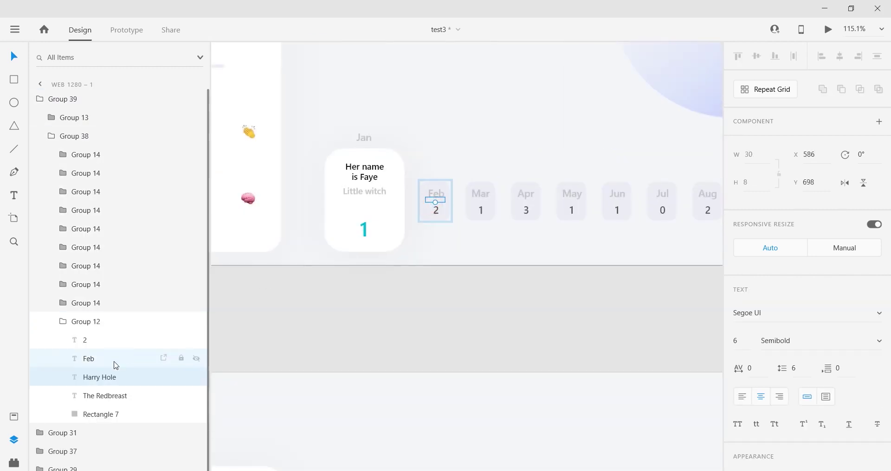
pyautogui.click(94, 346)
pyautogui.hotkey('ctrl', 'v')
pyautogui.scroll(-4, 408, 230)
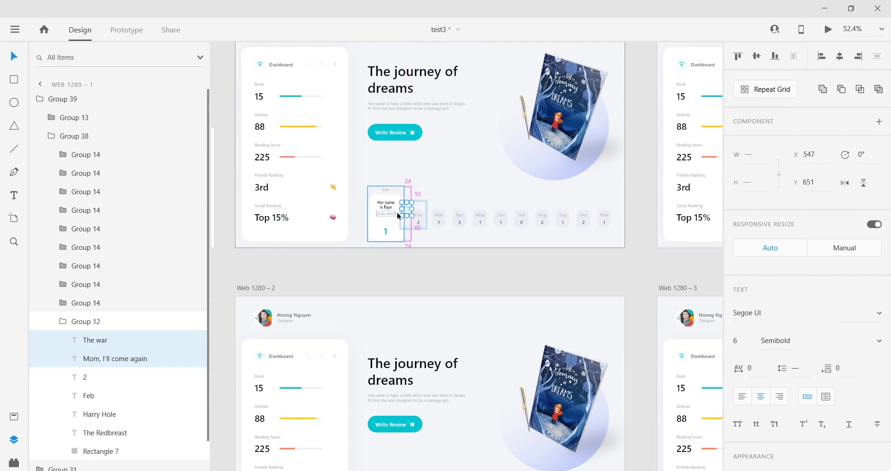
# Set the pasted "Mom, I'll come again" and "The war" texts to 100% opacity and move them over the Feb card on Web 1280 – 1.
pyautogui.scroll(9, 411, 206)
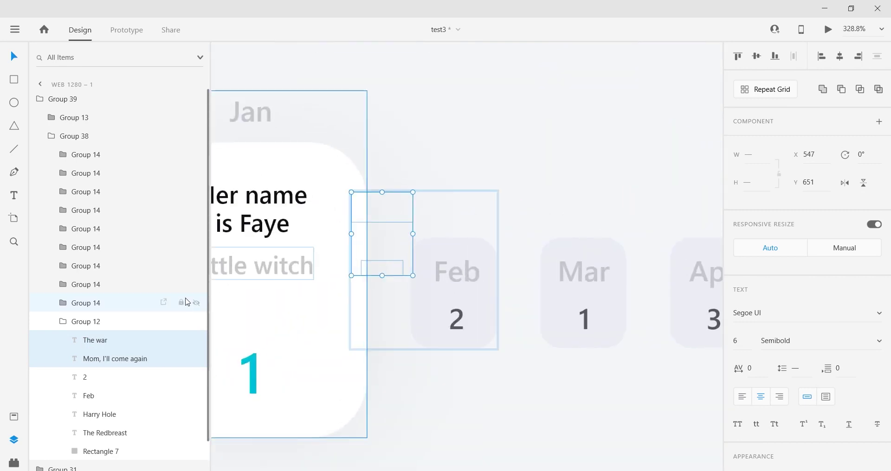
pyautogui.scroll(-5, 795, 360)
pyautogui.moveTo(738, 277); pyautogui.dragTo(881, 281)
pyautogui.moveTo(395, 218); pyautogui.dragTo(471, 245)
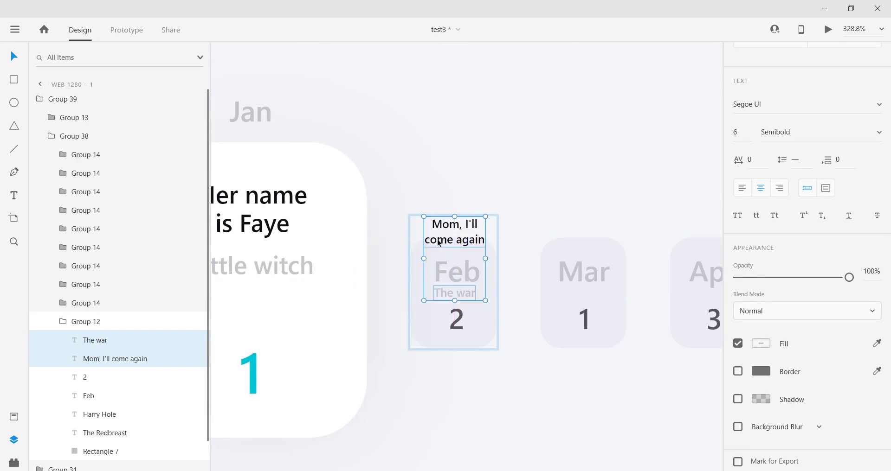
# Move the "Mom, I'll come again" text down to Y 681 inside the Feb card on Web 1280 – 1.
pyautogui.click(88, 358)
pyautogui.moveTo(454, 226); pyautogui.dragTo(446, 254)
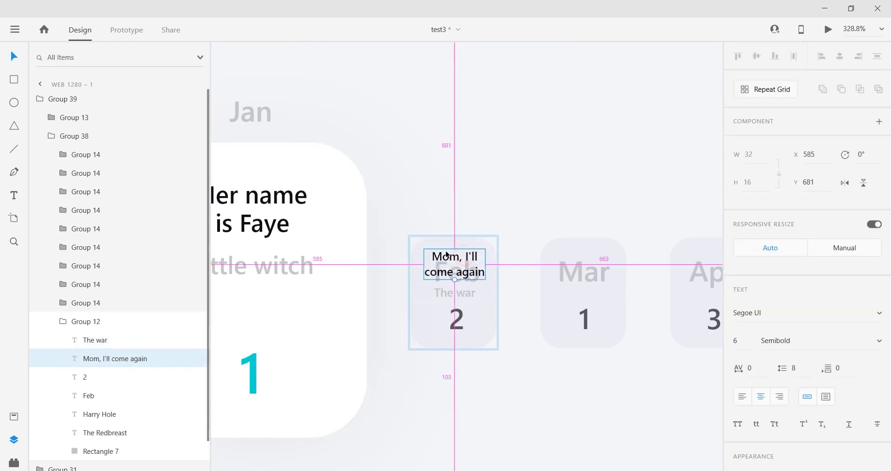
pyautogui.scroll(-5, 444, 256)
pyautogui.keyDown('shift'); pyautogui.click(100, 338); pyautogui.keyUp('shift')
pyautogui.click(543, 372)
pyautogui.scroll(-5, 567, 316)
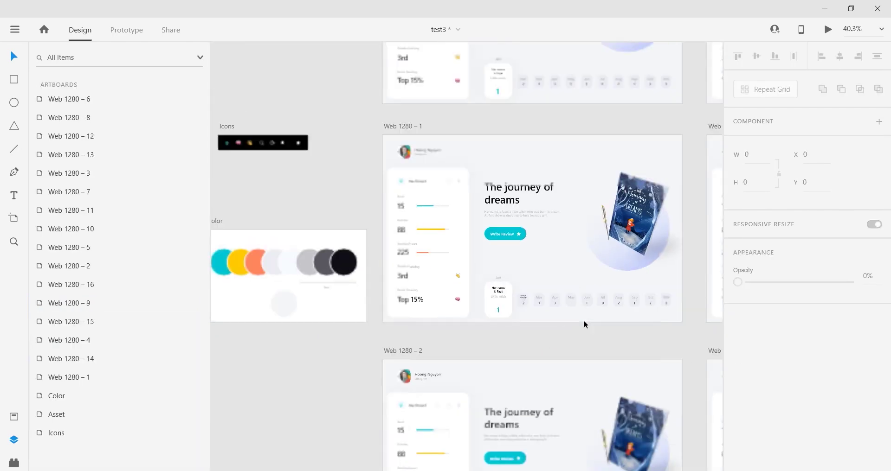
# Copy the "Harry Hole" and "The Redbreast" text layers from the Feb card group (Group 12) on Web 1280 – 9.
pyautogui.moveTo(584, 321); pyautogui.dragTo(495, 289)
pyautogui.hscroll(3, 566, 303)
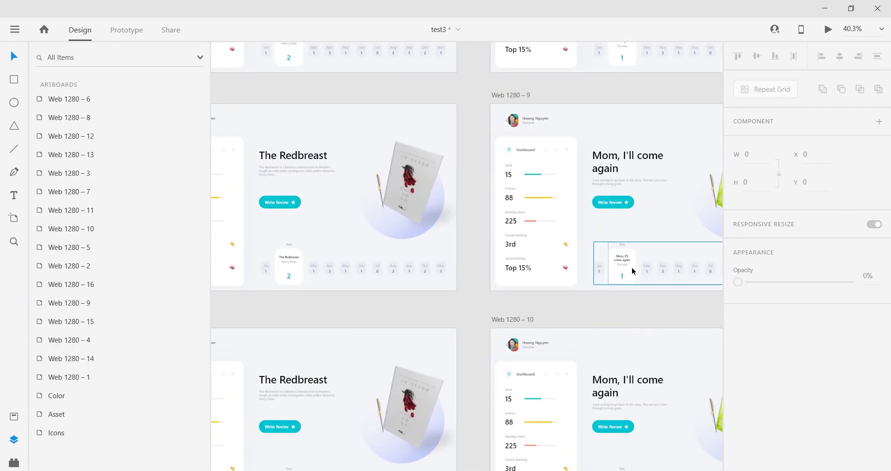
pyautogui.click(622, 257)
pyautogui.click(119, 377)
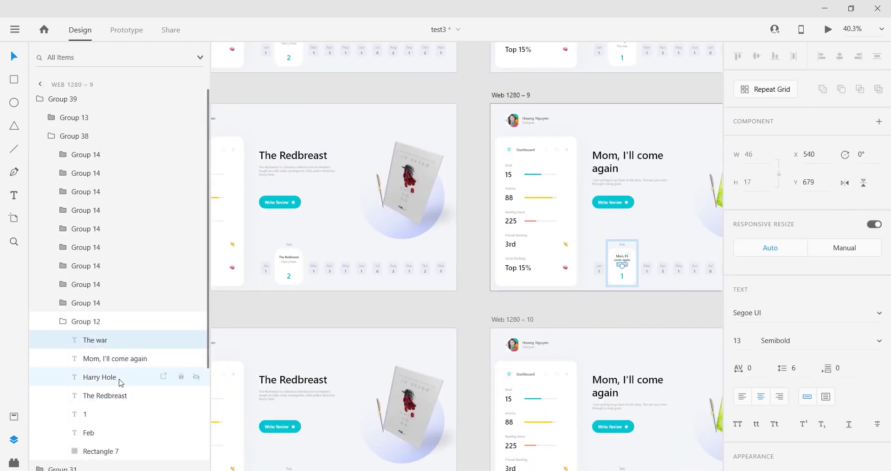
pyautogui.moveTo(349, 287); pyautogui.dragTo(518, 291)
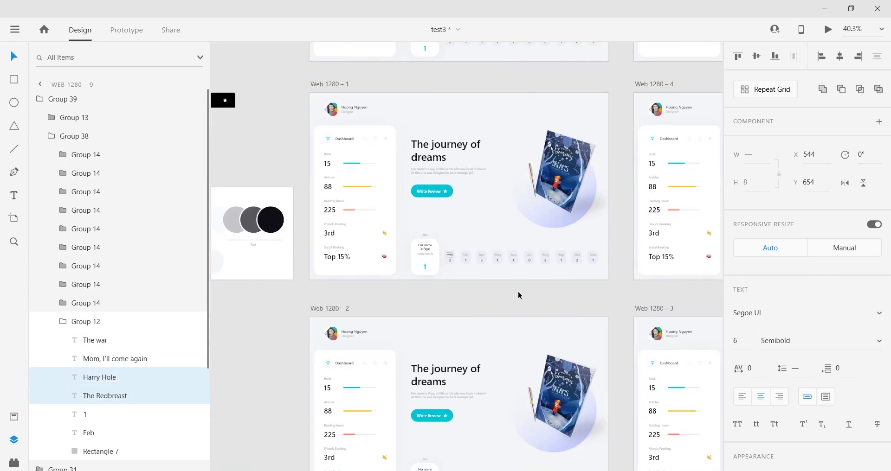
# Paste the copied "Harry Hole" and "The Redbreast" texts into the small Feb card group on Web 1280 – 1.
pyautogui.scroll(6, 456, 259)
pyautogui.doubleClick(425, 222)
pyautogui.click(426, 222)
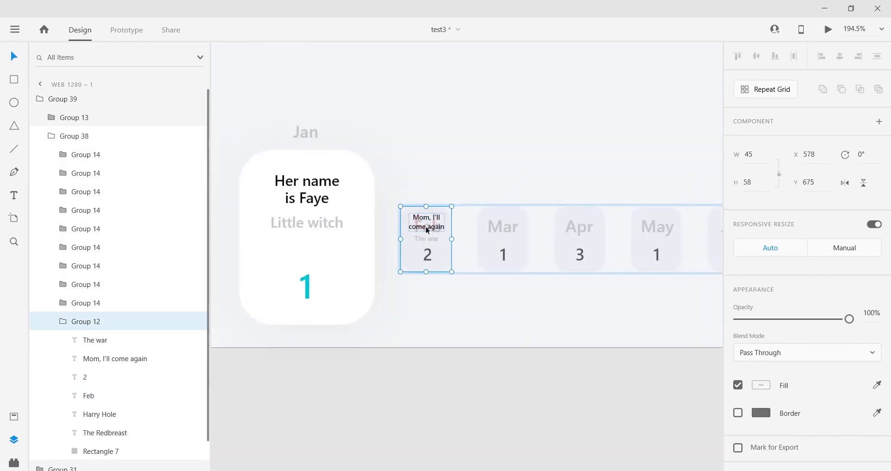
pyautogui.click(106, 343)
pyautogui.hotkey('ctrl', 'v')
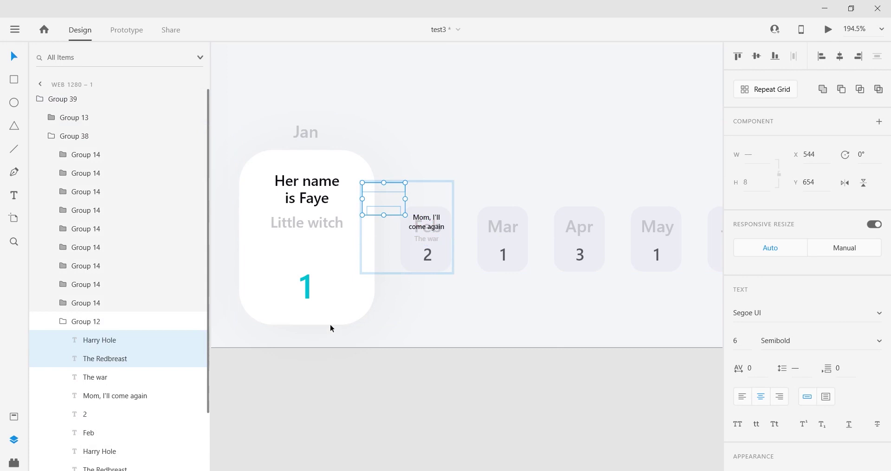
# Set the pasted "Harry Hole" and "The Redbreast" texts to 100% opacity and move them over the Feb card on Web 1280 – 1.
pyautogui.scroll(2, 436, 220)
pyautogui.scroll(-4, 810, 420)
pyautogui.moveTo(741, 291); pyautogui.dragTo(854, 291)
pyautogui.moveTo(387, 184); pyautogui.dragTo(437, 219)
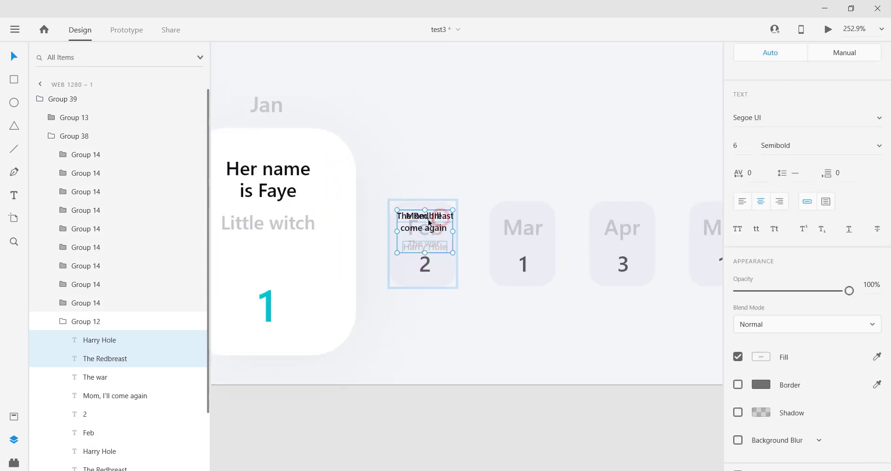
# Inside the Feb card, position the "Harry Hole" text at Y 697 and the "The Redbreast" text at Y 688.
pyautogui.scroll(3, 419, 226)
pyautogui.click(109, 341)
pyautogui.moveTo(447, 271); pyautogui.dragTo(446, 255)
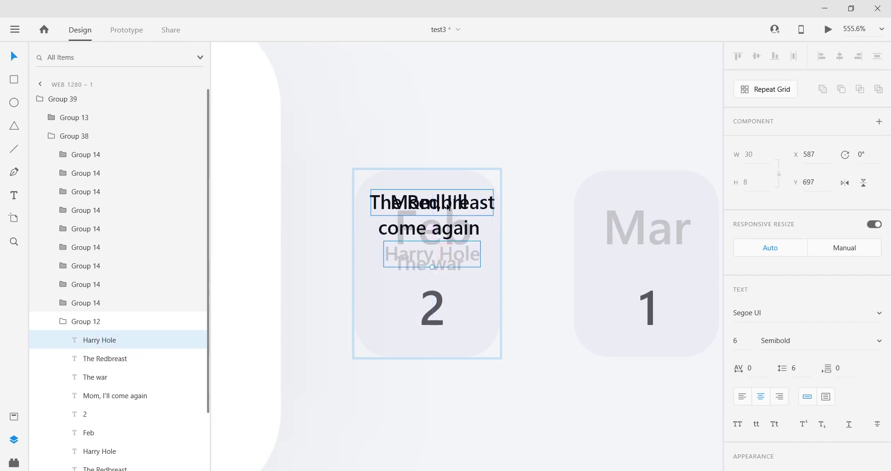
pyautogui.moveTo(447, 207); pyautogui.dragTo(448, 221)
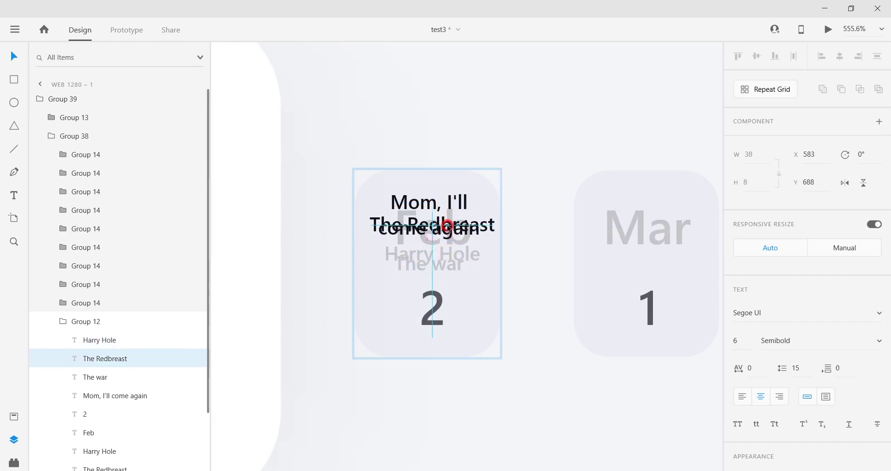
# Set the top four text layers in the Feb card group, "Harry Hole" through "Mom, I'll come again", to 0% opacity.
pyautogui.keyDown('shift'); pyautogui.click(100, 340); pyautogui.keyUp('shift')
pyautogui.keyDown('shift'); pyautogui.click(114, 396); pyautogui.keyUp('shift')
pyautogui.scroll(-5, 805, 291)
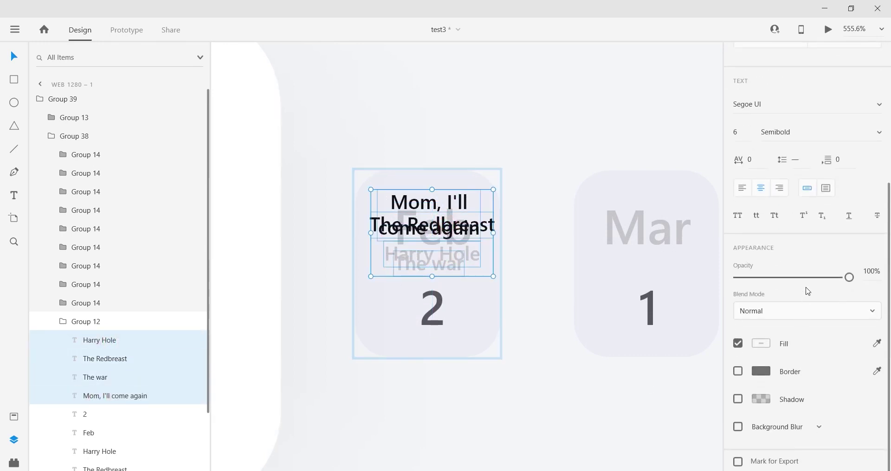
pyautogui.moveTo(852, 277); pyautogui.dragTo(530, 305)
pyautogui.scroll(-6, 427, 325)
pyautogui.click(253, 373)
pyautogui.scroll(-3, 450, 284)
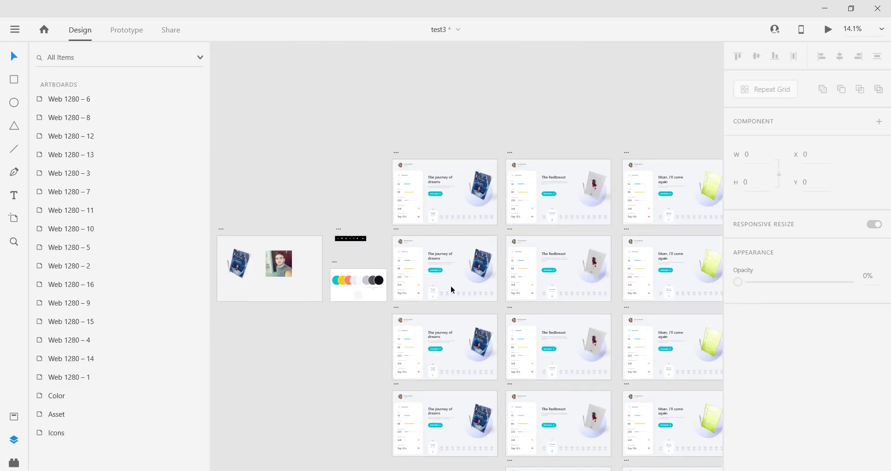
# Copy the timeline group (Group 39) from Web 1280 – 1 and replace the timelines on Web 1280 – 14, 2 and 6 with it.
pyautogui.moveTo(466, 305); pyautogui.dragTo(411, 269)
pyautogui.click(416, 255)
pyautogui.click(397, 176)
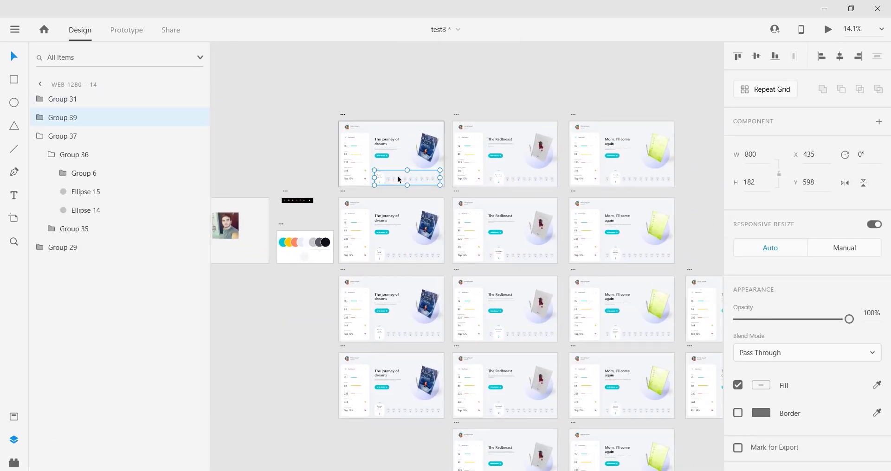
pyautogui.click(418, 337)
pyautogui.scroll(-1, 415, 337)
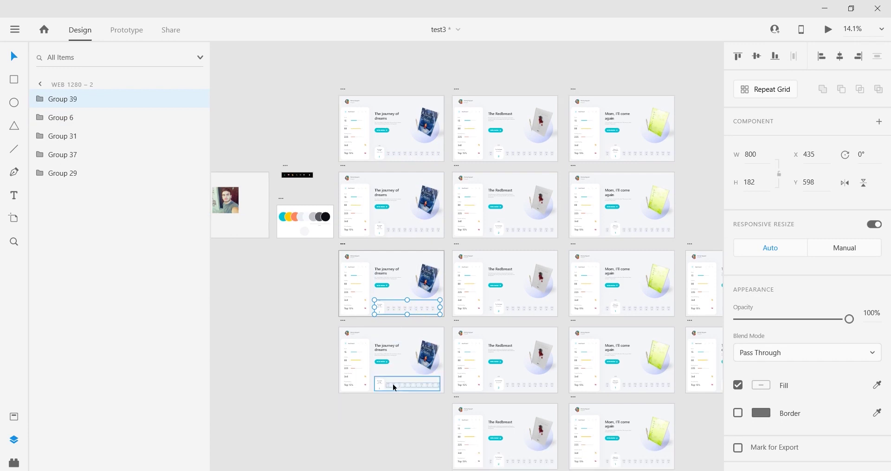
pyautogui.click(393, 385)
pyautogui.press('Delete')
pyautogui.hotkey('ctrl', 'v')
pyautogui.click(281, 339)
# Replace the timeline on Web 1280 – 13 with the copied timeline group.
pyautogui.moveTo(504, 383); pyautogui.dragTo(441, 257)
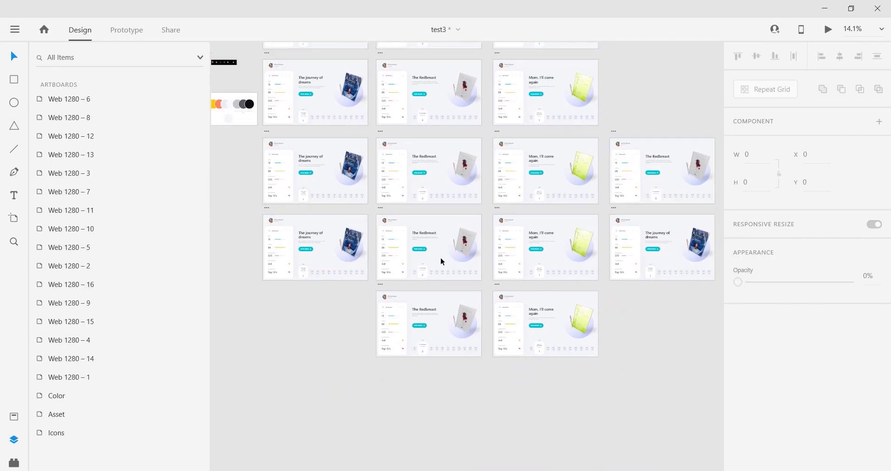
pyautogui.click(694, 269)
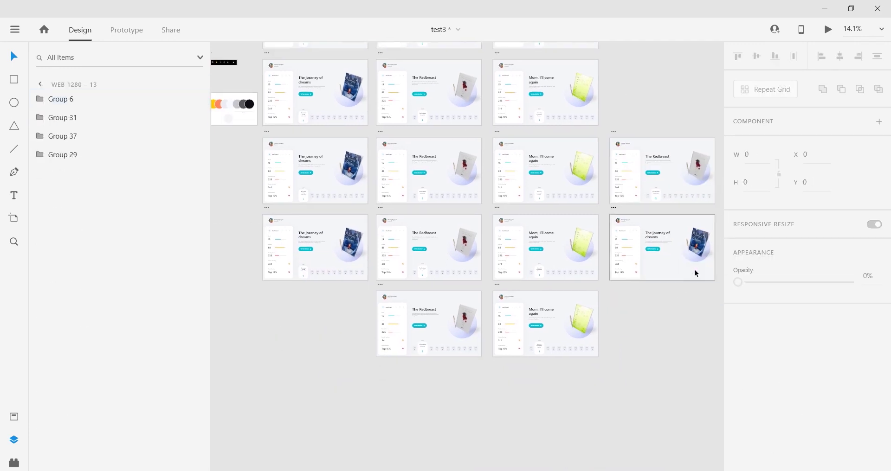
pyautogui.click(562, 324)
pyautogui.click(641, 288)
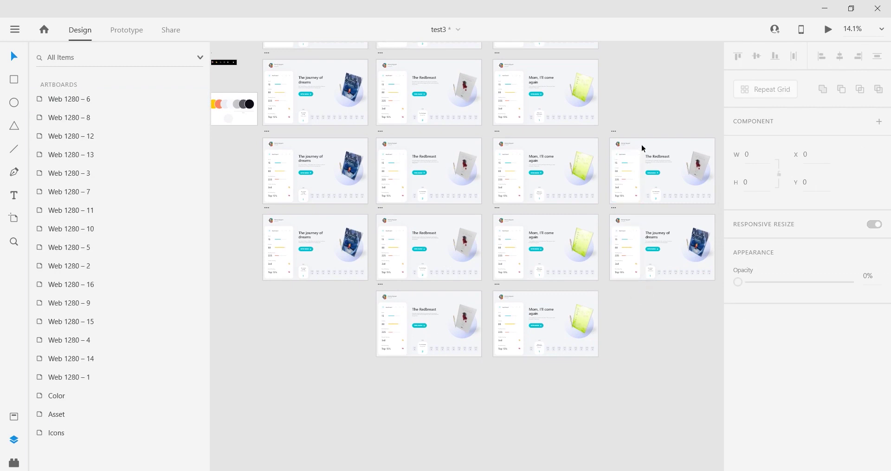
pyautogui.scroll(-1, 306, 158)
pyautogui.hscroll(-1, 306, 158)
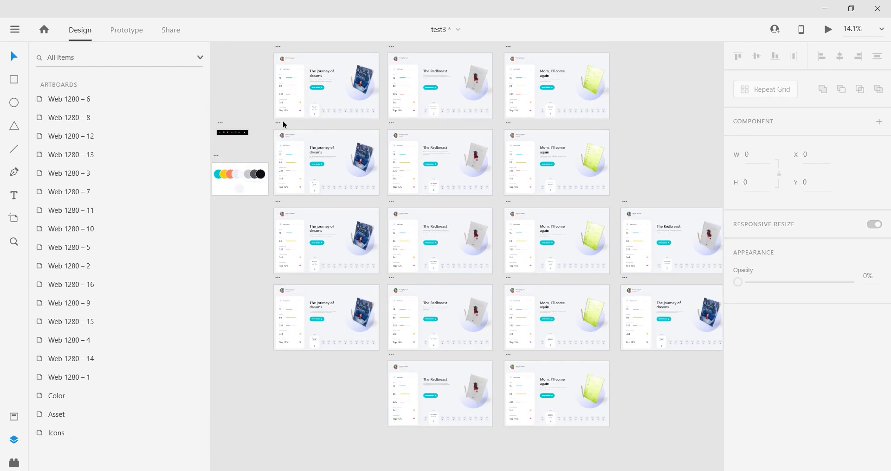
# In Prototype mode, link the Feb card on Web 1280 – 9 to Web 1280 – 10 with Tap, Auto-Animate, easing None and 0 s duration.
pyautogui.click(279, 122)
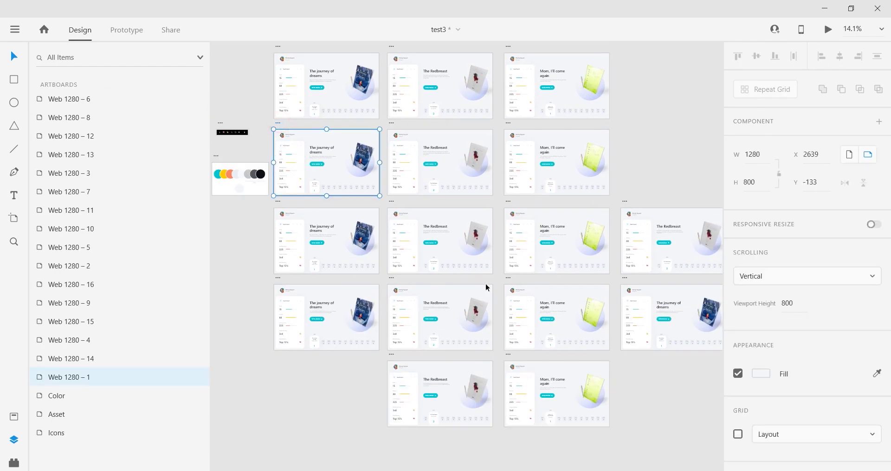
pyautogui.scroll(3, 604, 174)
pyautogui.click(497, 174)
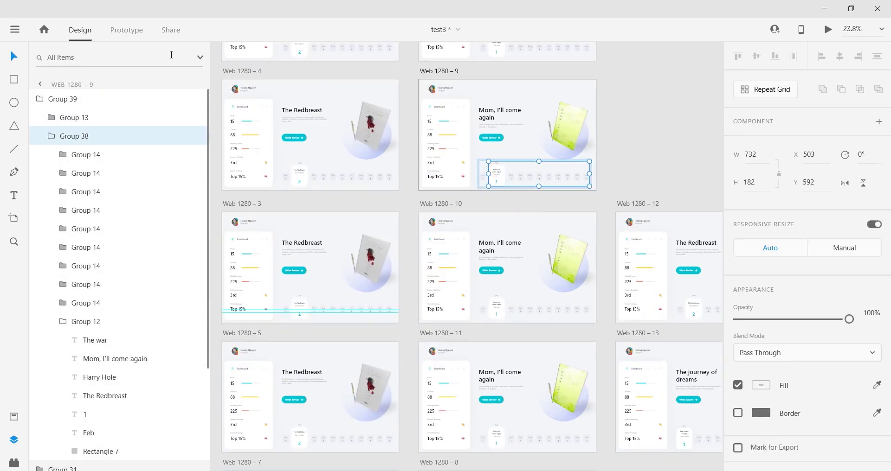
pyautogui.hotkey('ctrl', 'Tab')
pyautogui.scroll(-3, 499, 244)
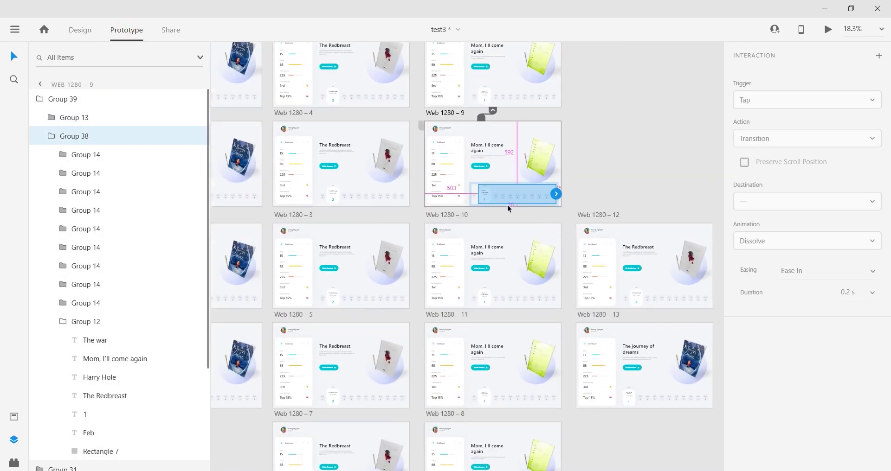
pyautogui.scroll(3, 507, 205)
pyautogui.doubleClick(467, 187)
pyautogui.click(380, 223)
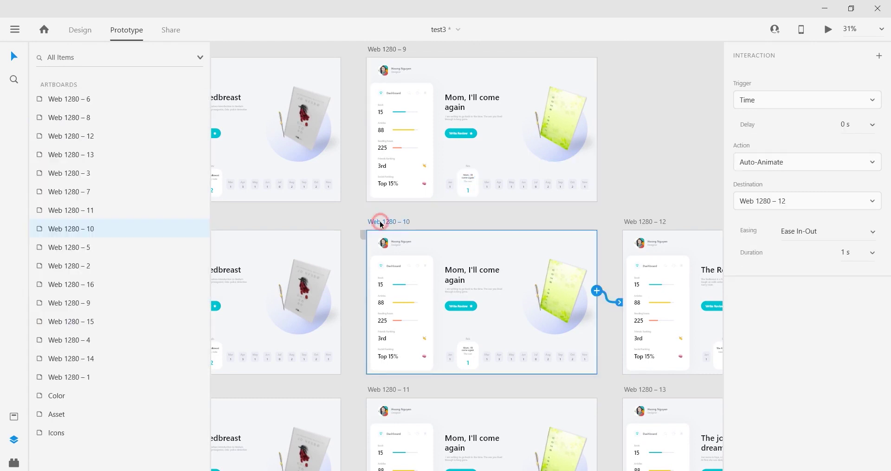
pyautogui.scroll(-2, 497, 235)
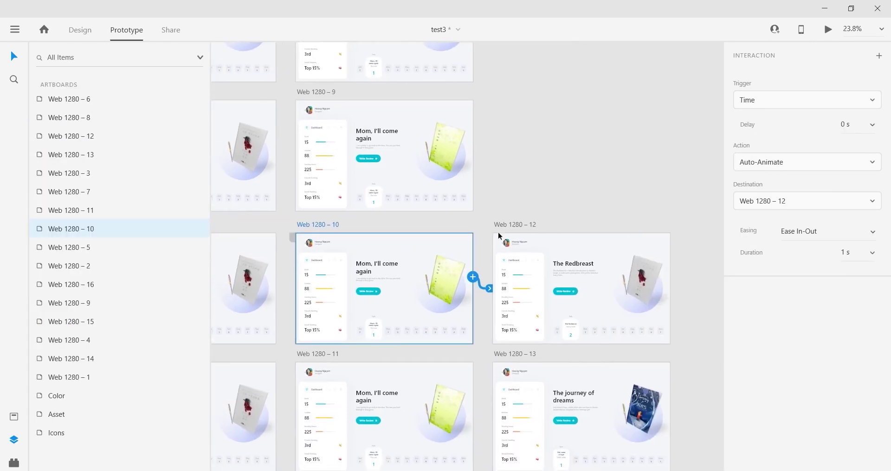
pyautogui.doubleClick(372, 199)
pyautogui.doubleClick(372, 198)
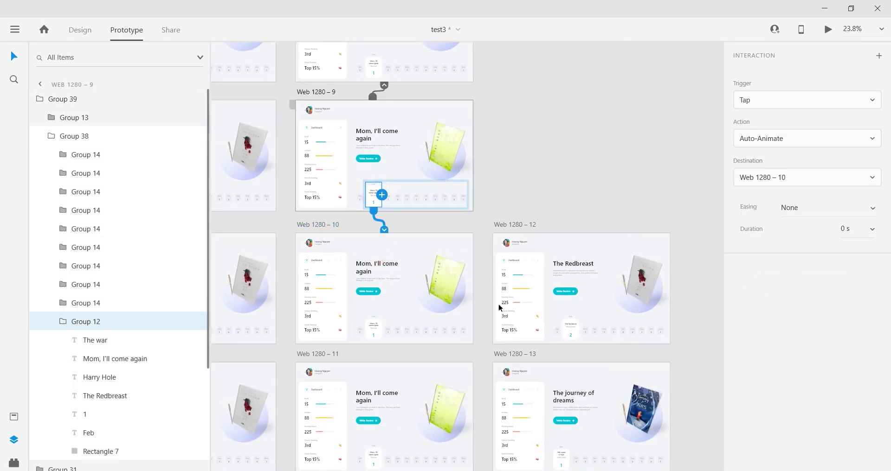
# Link the Jan card (Group 13) on Web 1280 – 9 to Web 1280 – 11 using Tap, Auto-Animate, easing None and 0 s duration.
pyautogui.moveTo(371, 323); pyautogui.dragTo(403, 284)
pyautogui.click(389, 164)
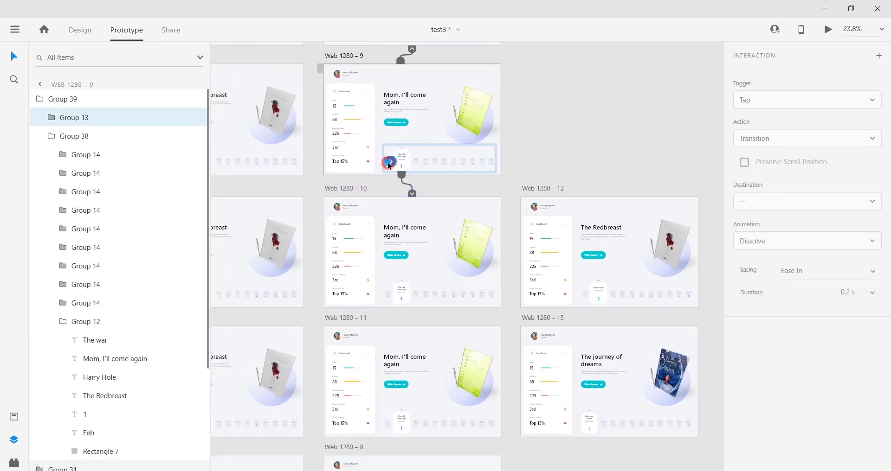
pyautogui.moveTo(391, 163); pyautogui.dragTo(405, 375)
pyautogui.scroll(-3, 457, 368)
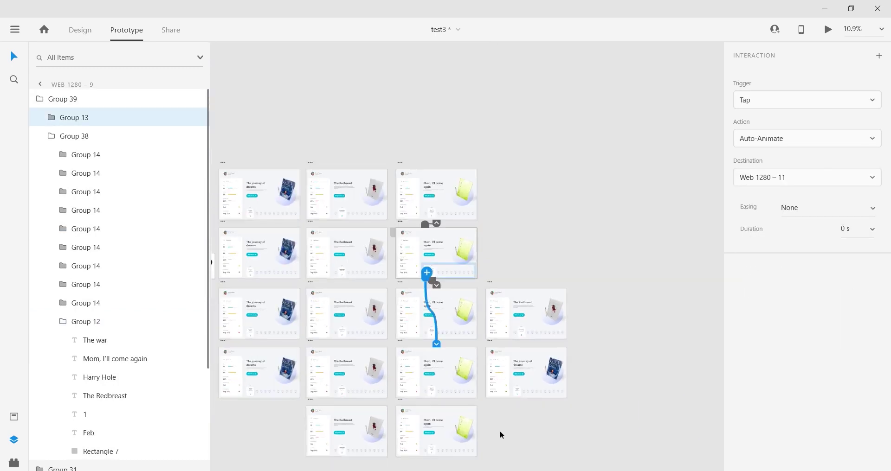
pyautogui.click(492, 213)
# Link the Jan card (Group 13) on Web 1280 – 4 to Web 1280 – 5 with Tap, Auto-Animate, easing None and 0 s duration.
pyautogui.scroll(5, 492, 213)
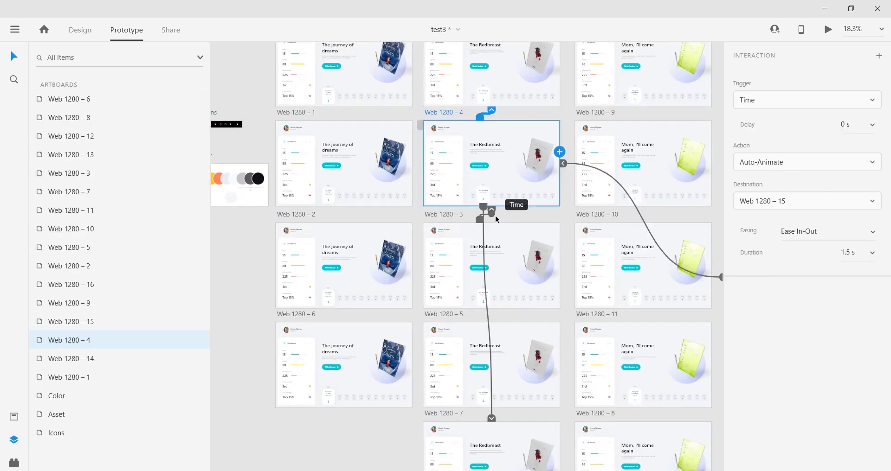
pyautogui.click(452, 180)
pyautogui.scroll(-3, 474, 223)
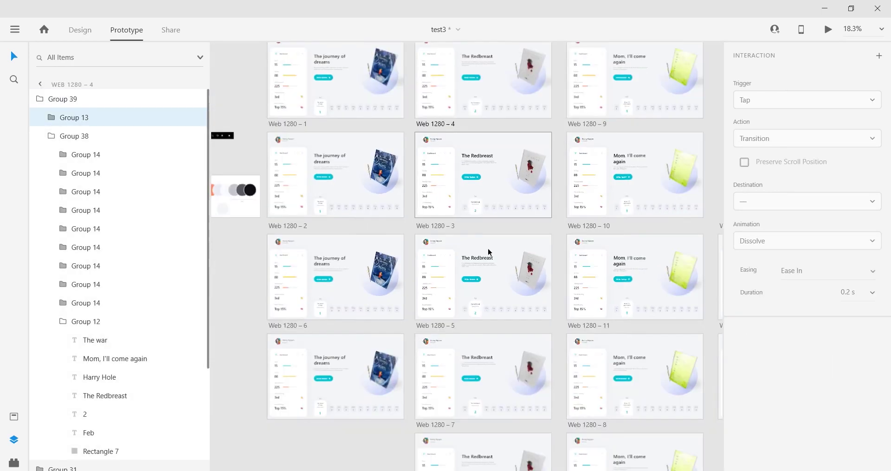
pyautogui.click(435, 325)
pyautogui.click(304, 326)
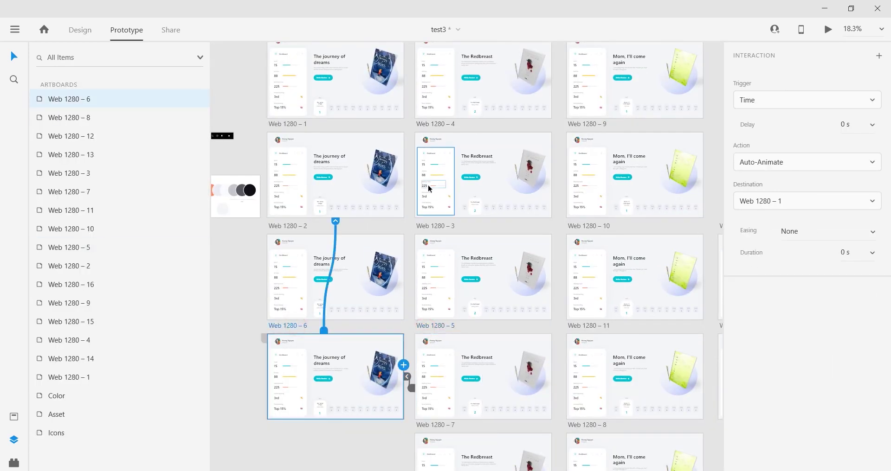
pyautogui.click(466, 205)
pyautogui.scroll(5, 486, 222)
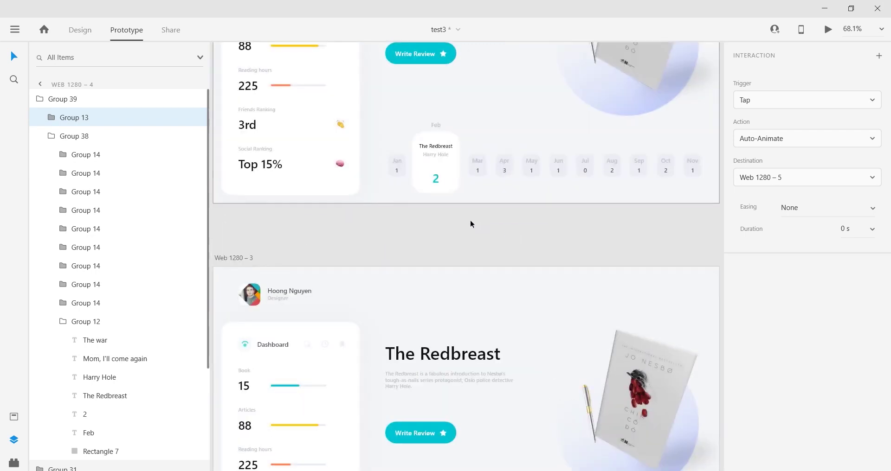
pyautogui.scroll(-7, 459, 221)
pyautogui.scroll(2, 394, 379)
pyautogui.scroll(1, 415, 346)
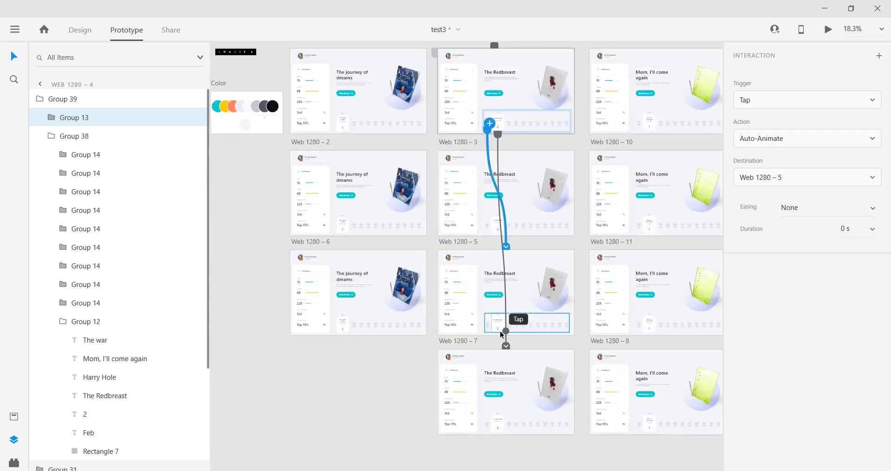
# Link the Feb card (Group 12) on Web 1280 – 1 to Web 1280 – 2 with Tap, Auto-Animate, easing None and 0 s duration.
pyautogui.click(374, 384)
pyautogui.hscroll(6, 632, 229)
pyautogui.scroll(2, 632, 230)
pyautogui.click(441, 99)
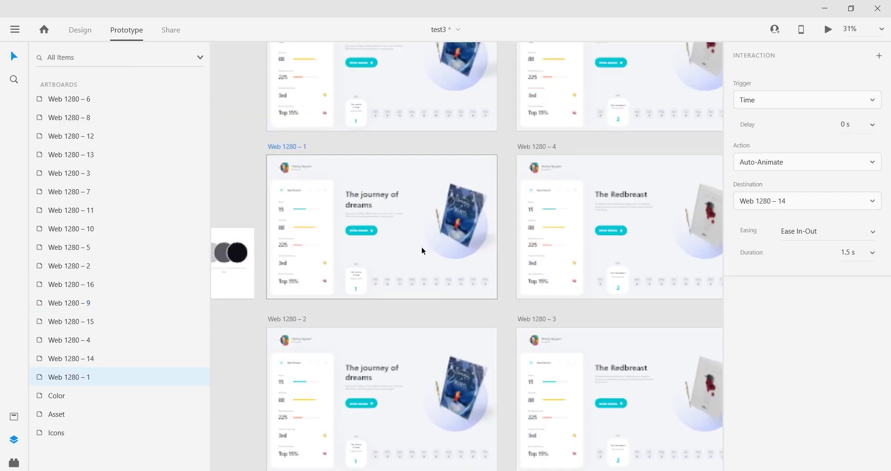
pyautogui.doubleClick(375, 283)
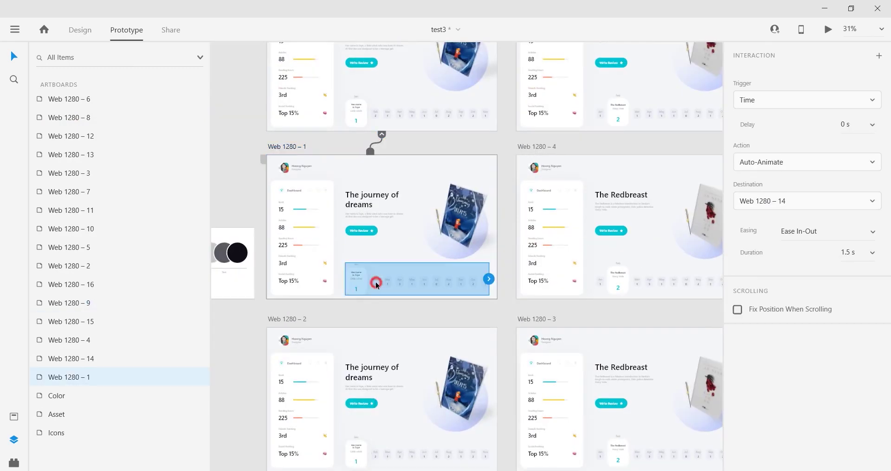
pyautogui.doubleClick(376, 283)
pyautogui.scroll(-5, 408, 363)
pyautogui.click(294, 193)
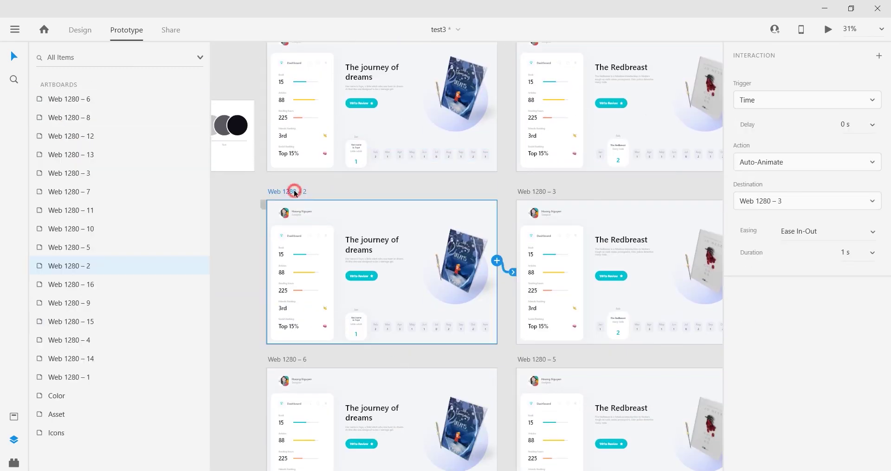
pyautogui.click(378, 152)
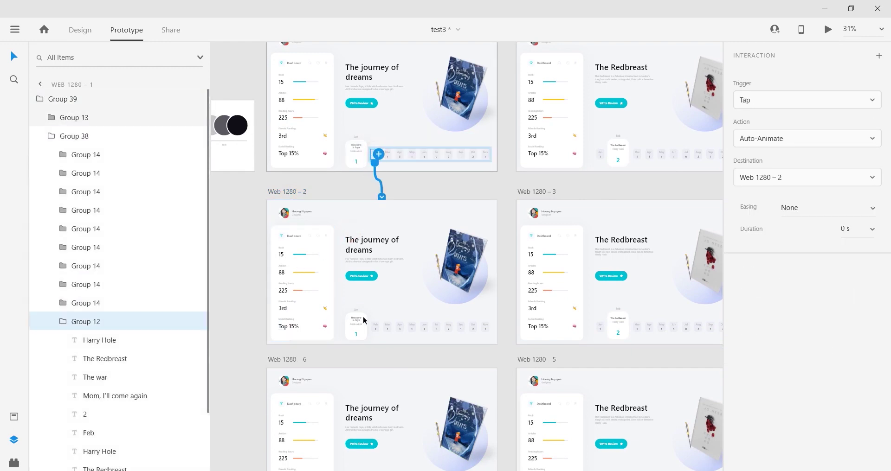
# Preview the prototype from Web 1280 – 1 and trigger the Feb card to check its transition.
pyautogui.scroll(-3, 325, 208)
pyautogui.click(292, 121)
pyautogui.click(828, 29)
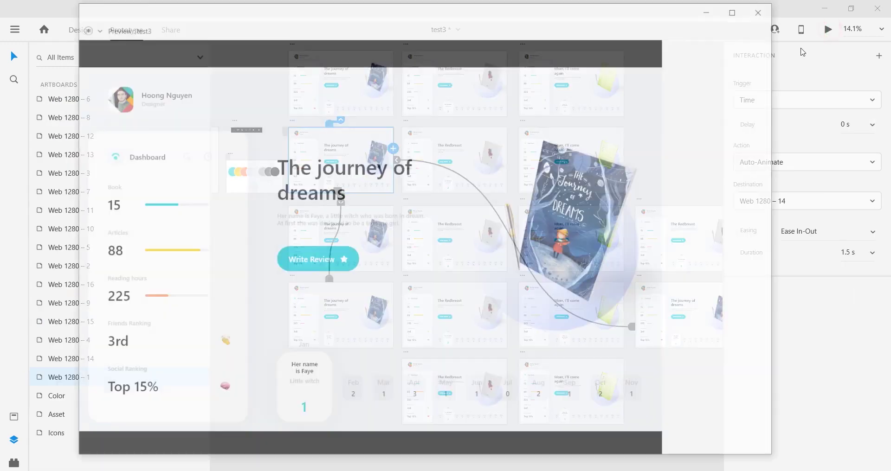
pyautogui.click(407, 411)
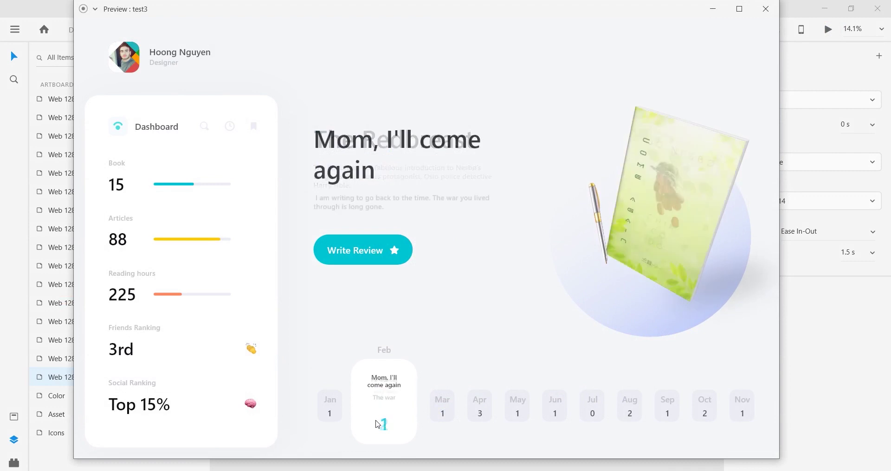